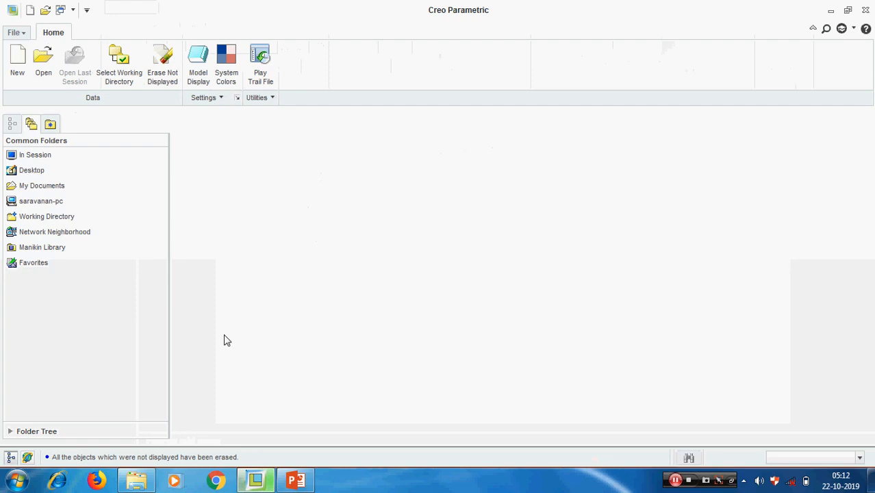
Set the working directory to D:\creo-practice.
click(18, 63)
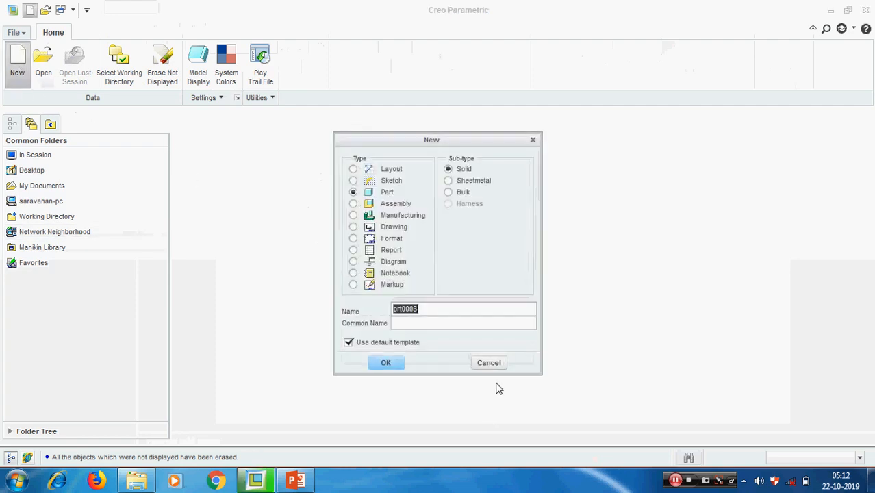
click(488, 363)
click(125, 76)
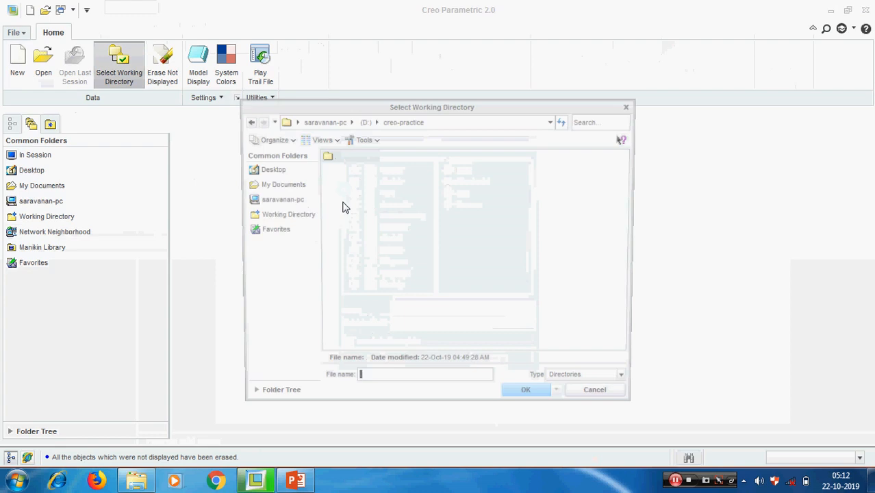
click(321, 121)
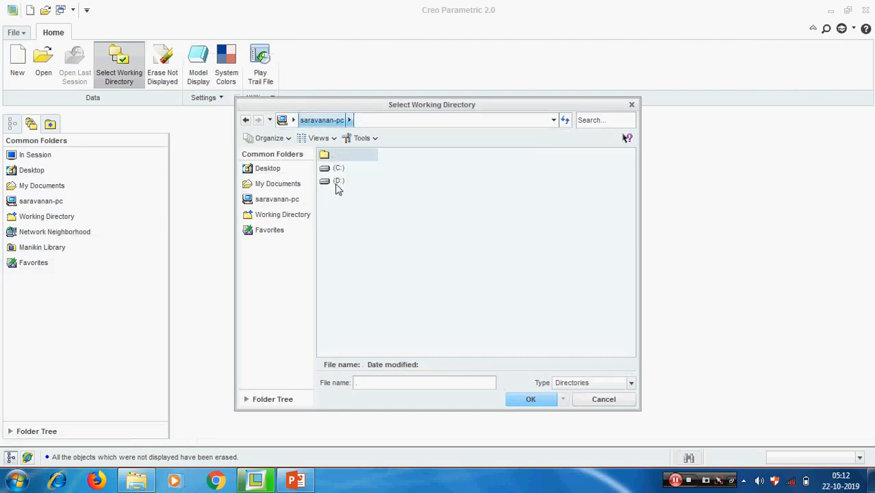
double_click(336, 185)
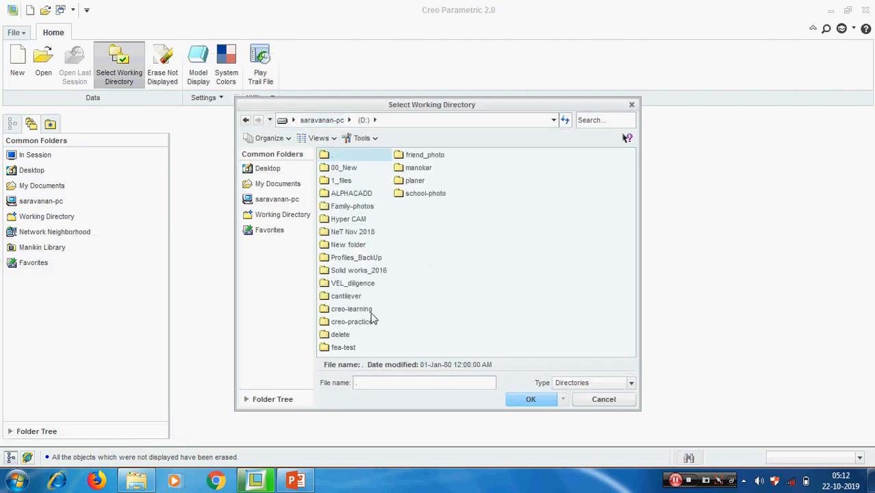
double_click(352, 321)
click(533, 399)
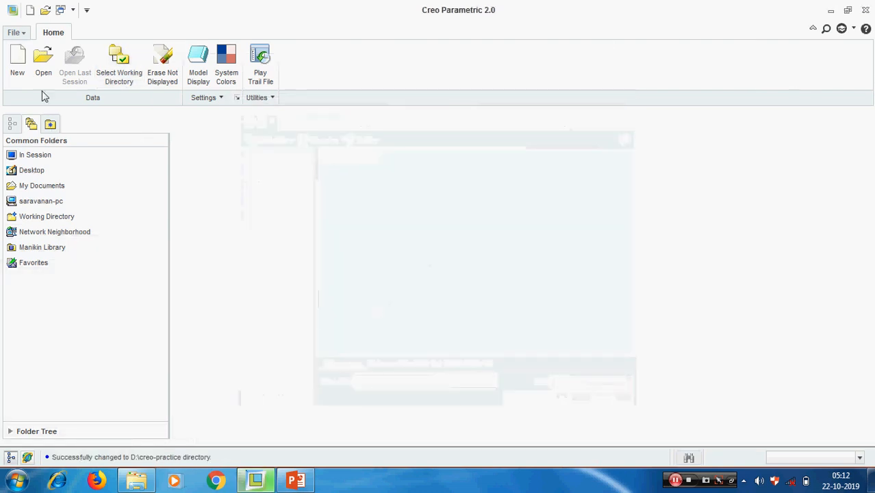
Create a new part named PATTERN from the mmns_part_solid template.
click(18, 56)
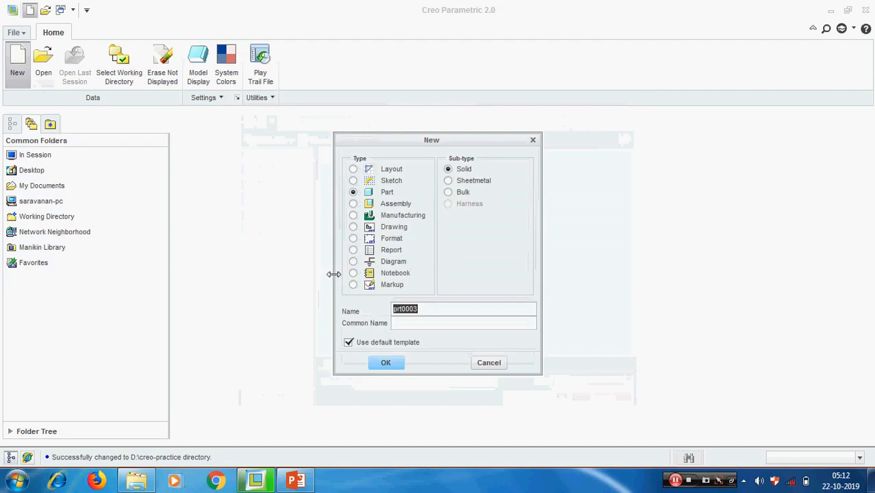
text(pattern)
click(392, 364)
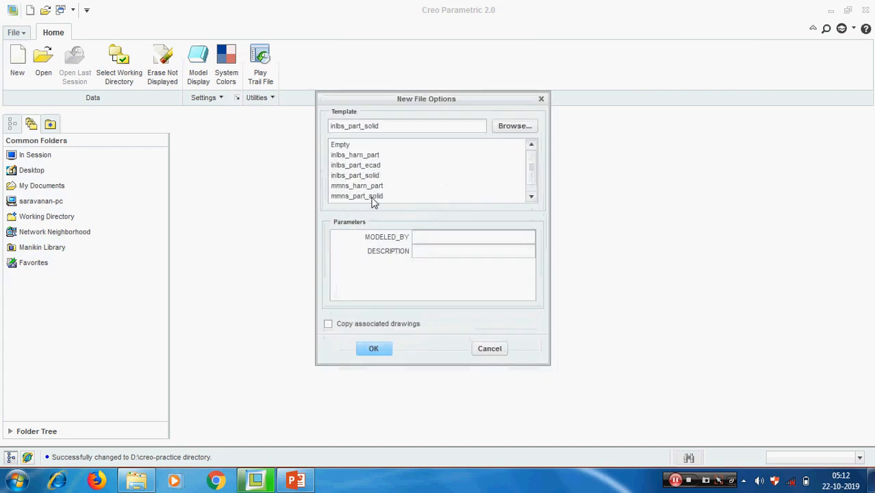
click(373, 196)
click(373, 348)
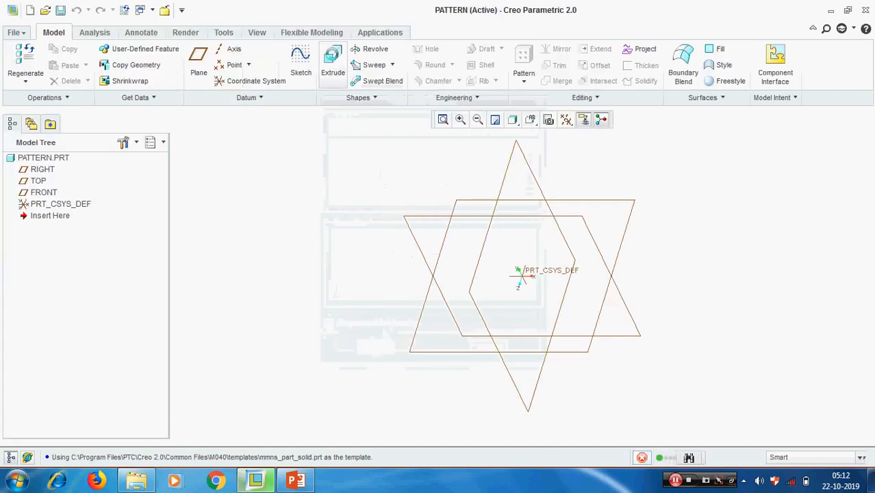
Start an extrusion and begin its sketch on the TOP datum plane.
click(333, 63)
click(69, 94)
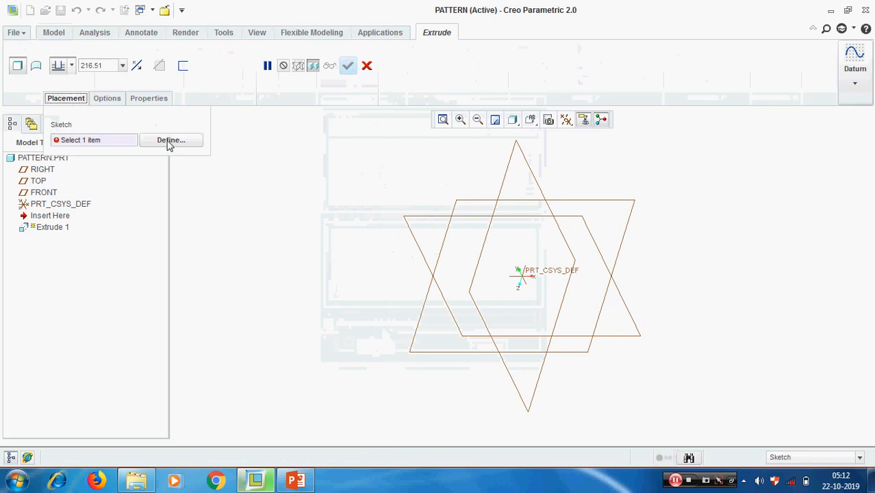
click(167, 142)
click(619, 251)
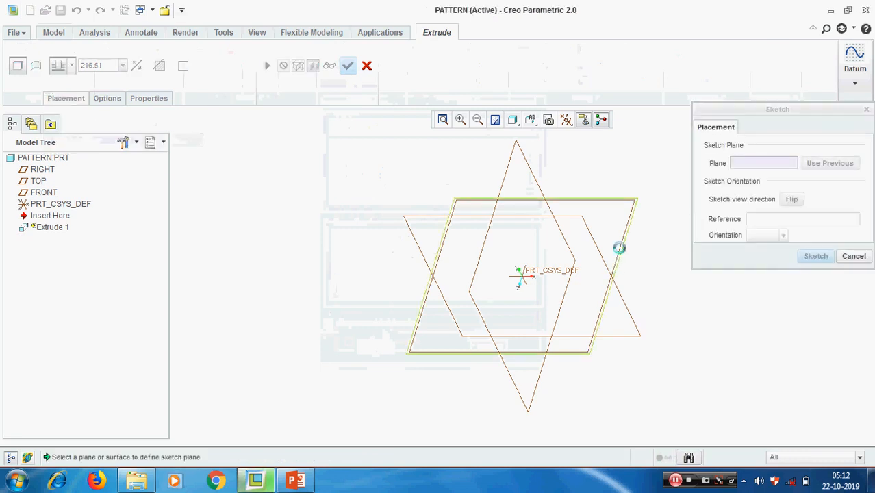
key(Return)
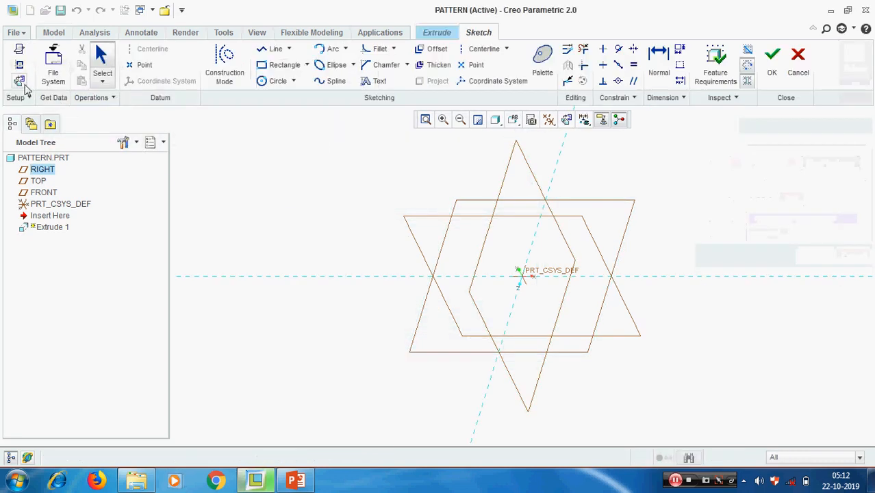
Draw horizontal and vertical centerlines and a rectangle around them.
click(484, 49)
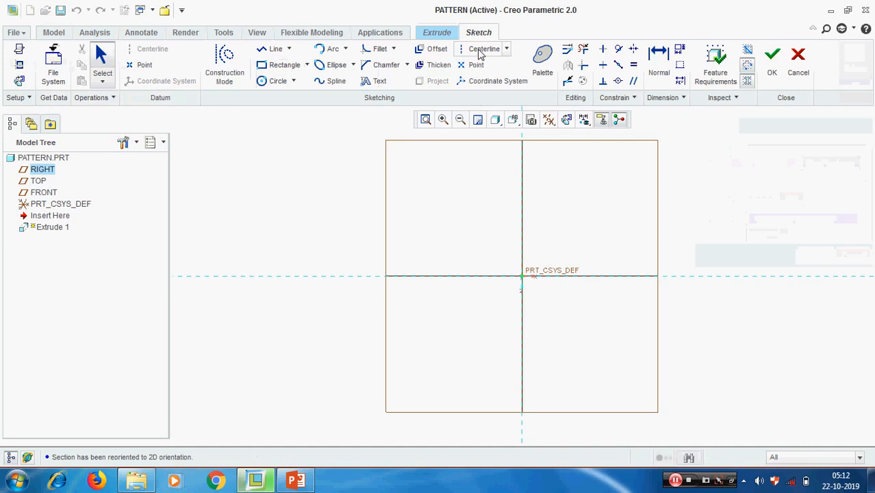
click(478, 277)
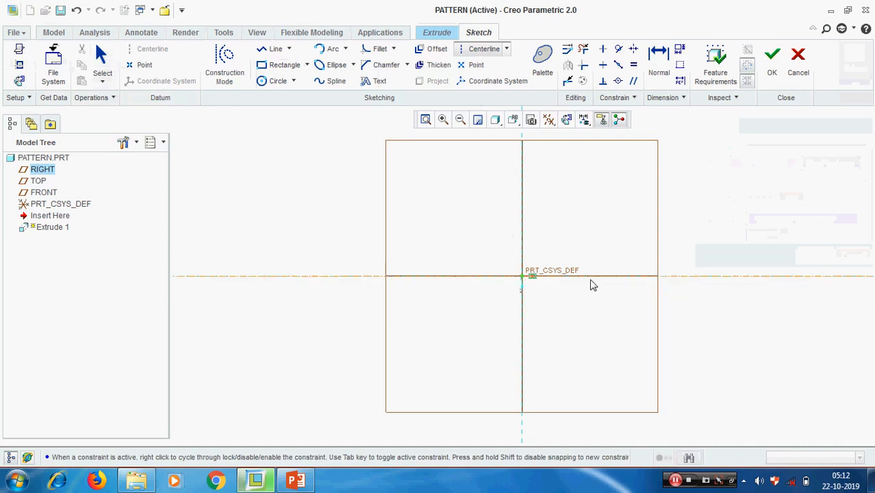
click(592, 285)
click(524, 356)
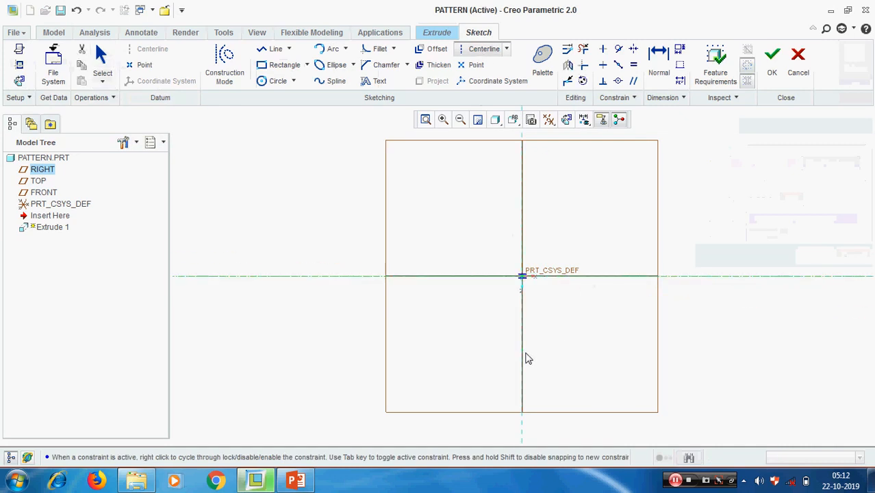
click(523, 260)
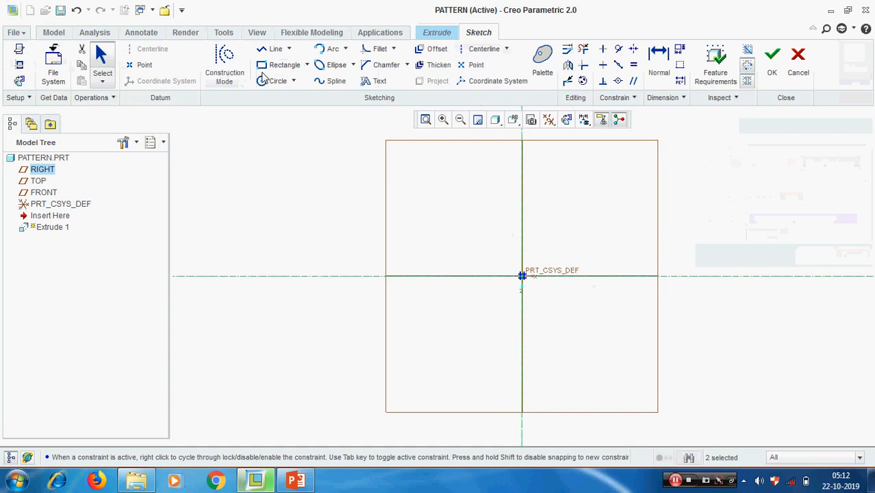
click(281, 65)
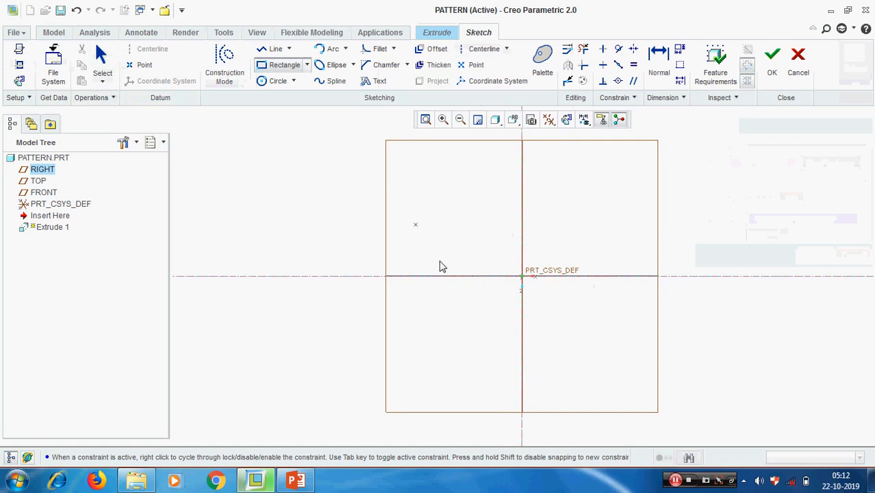
click(414, 224)
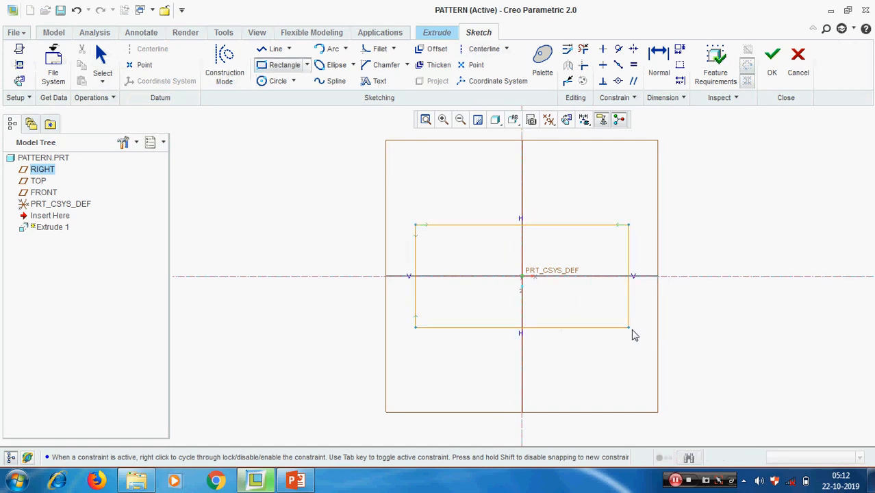
click(632, 331)
middle_click(711, 301)
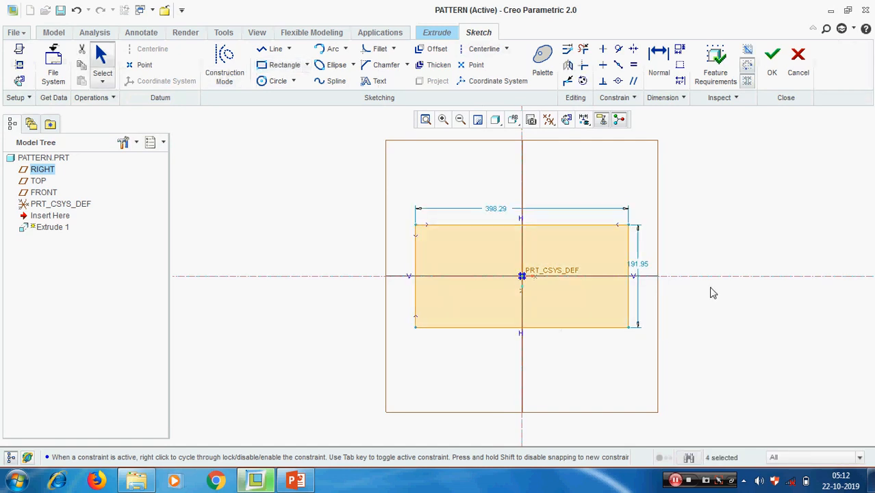
Dimension the rectangle 500 wide by 300 high and finish the sketch.
double_click(500, 213)
text(4)
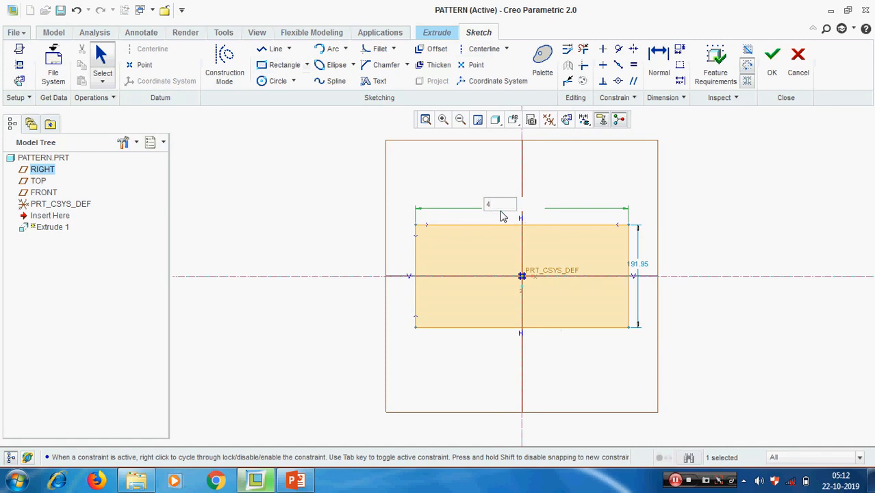
text(00)
key(Return)
double_click(671, 271)
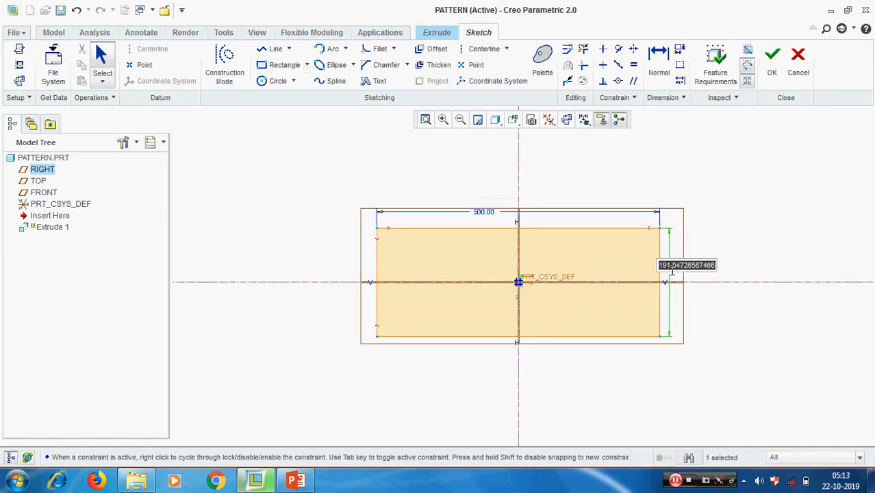
text(300)
key(Return)
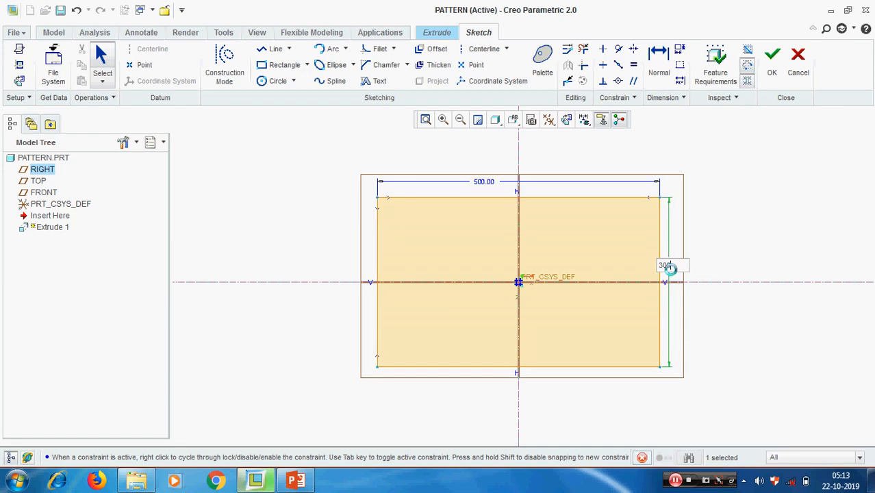
click(772, 60)
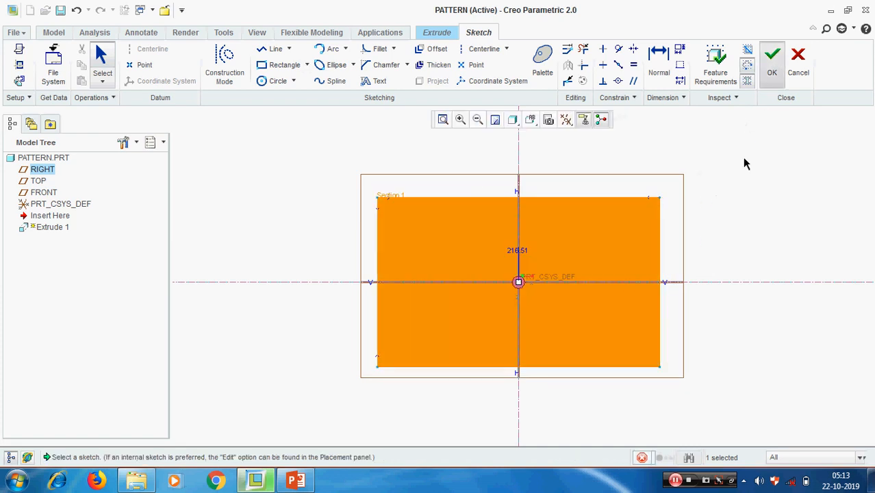
Set the extrusion depth to 10 and accept the plate.
double_click(115, 65)
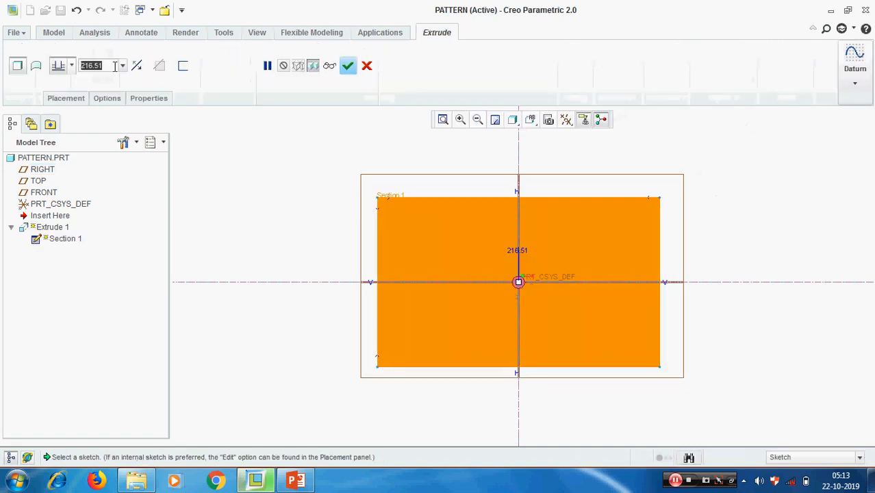
text(10)
key(Return)
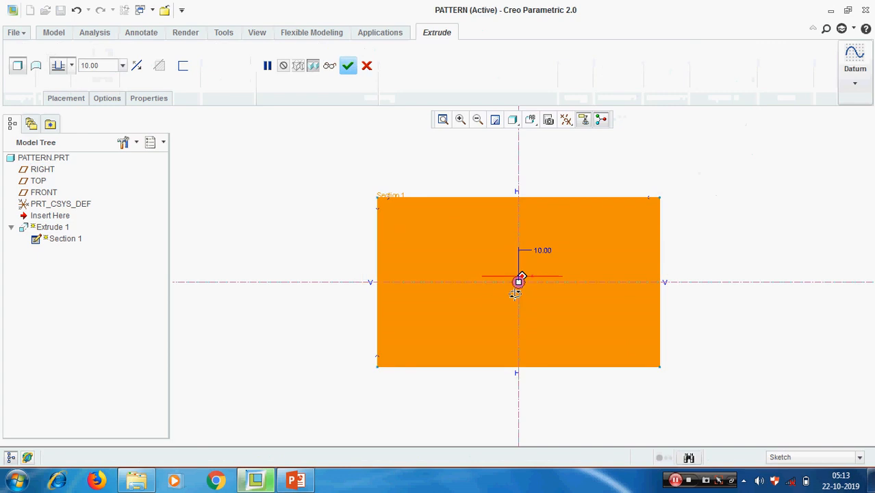
middle_drag(515, 294, 507, 291)
middle_click(781, 230)
click(549, 188)
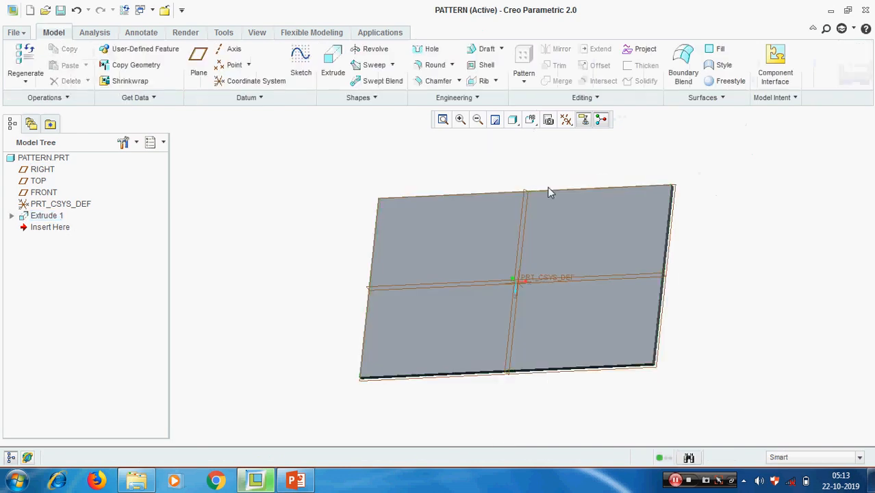
scroll(471, 182, up, 2)
scroll(572, 214, down, 2)
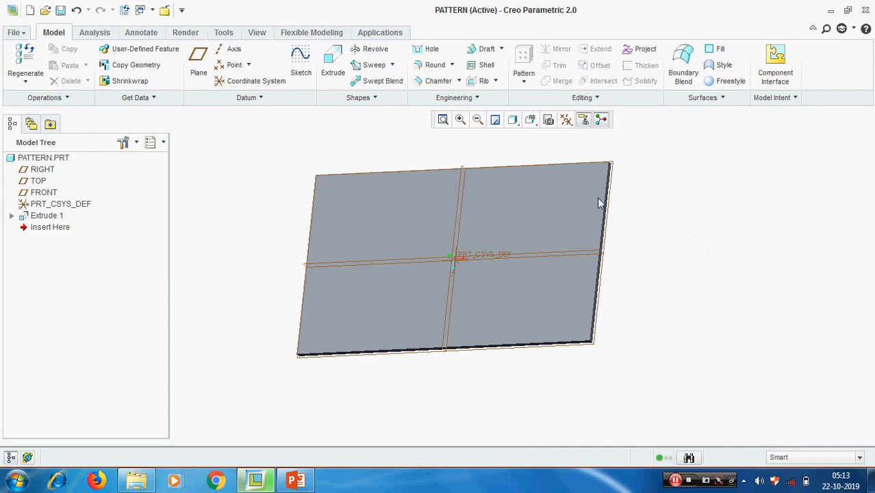
click(427, 51)
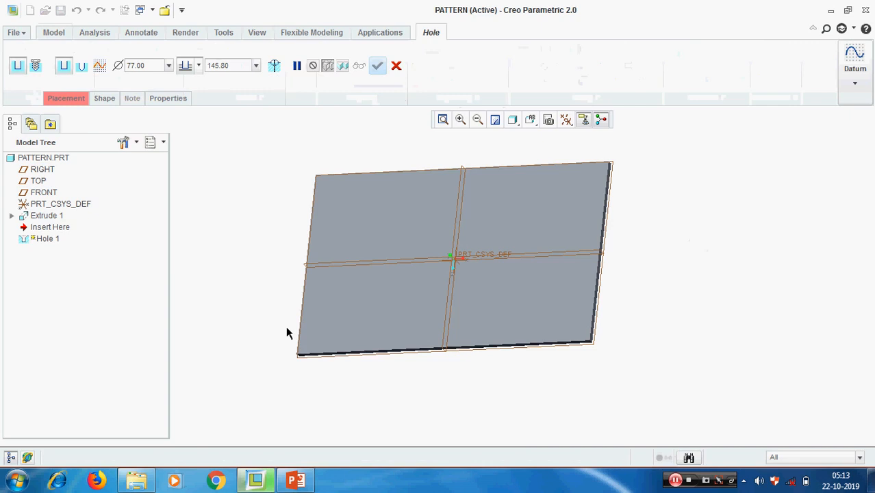
Place the hole on the plate's top face, referencing two side faces for offsets.
click(335, 327)
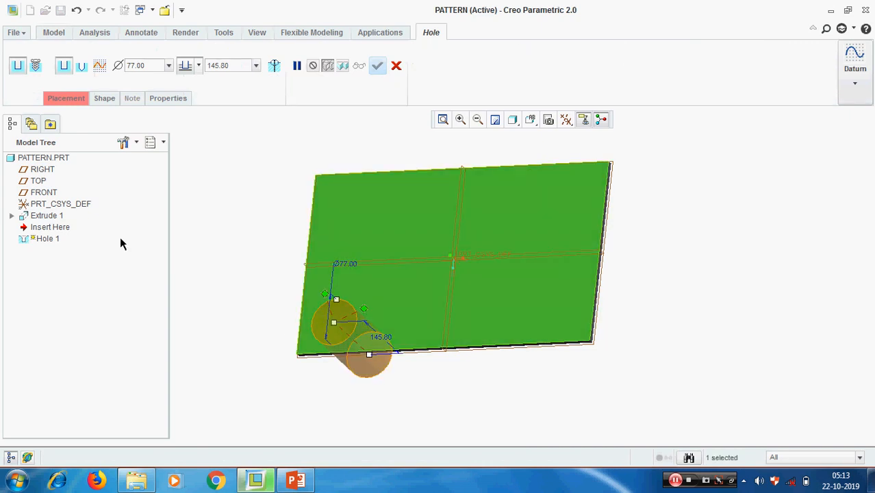
click(60, 100)
click(82, 216)
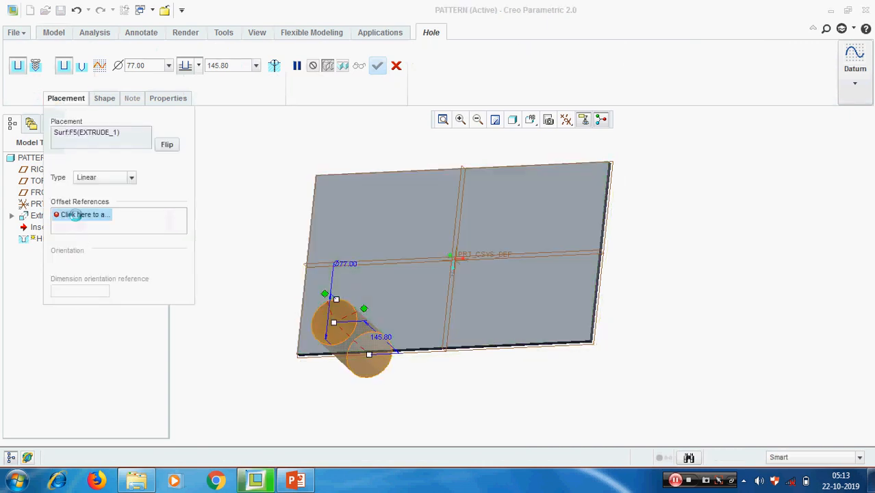
scroll(301, 366, down, 2)
scroll(303, 364, down, 5)
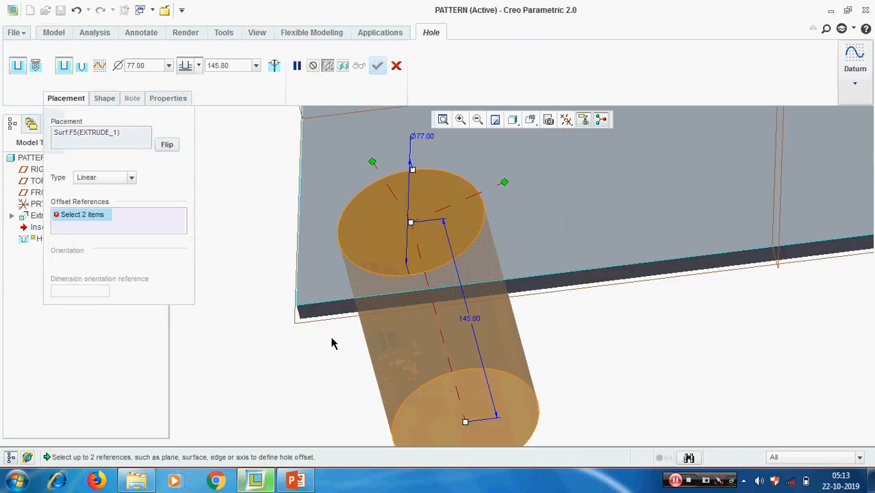
click(325, 293)
scroll(327, 322, up, 2)
middle_drag(328, 352, 419, 239)
ctrl+click(420, 235)
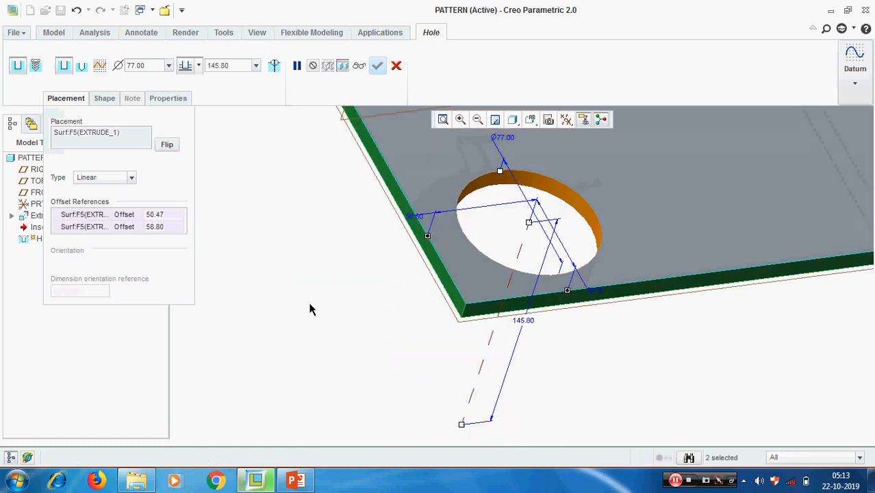
scroll(311, 306, up, 3)
middle_drag(329, 314, 306, 310)
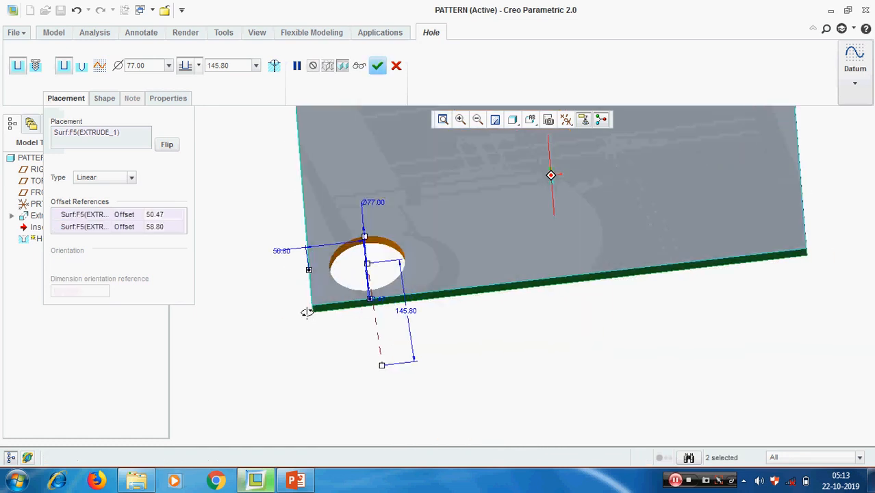
Set the hole diameter to 25 and both edge offsets to 25, then finish.
click(153, 66)
text(25)
key(Return)
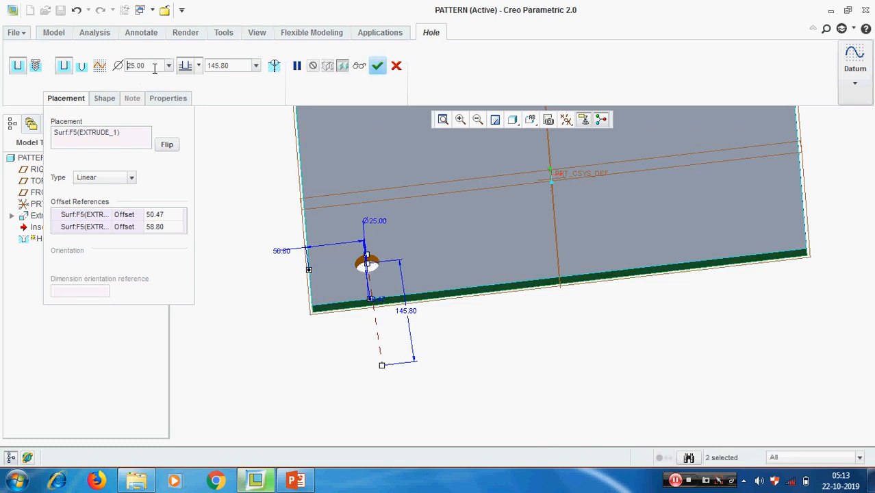
click(173, 215)
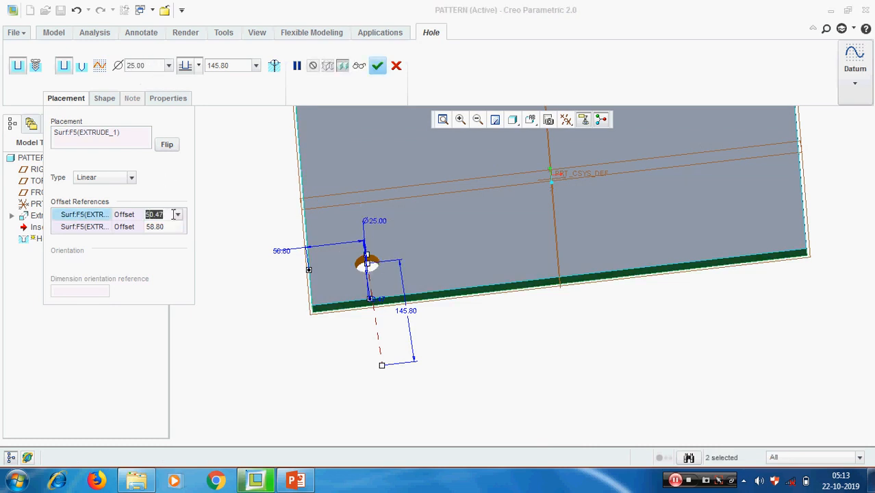
text(25)
key(Return)
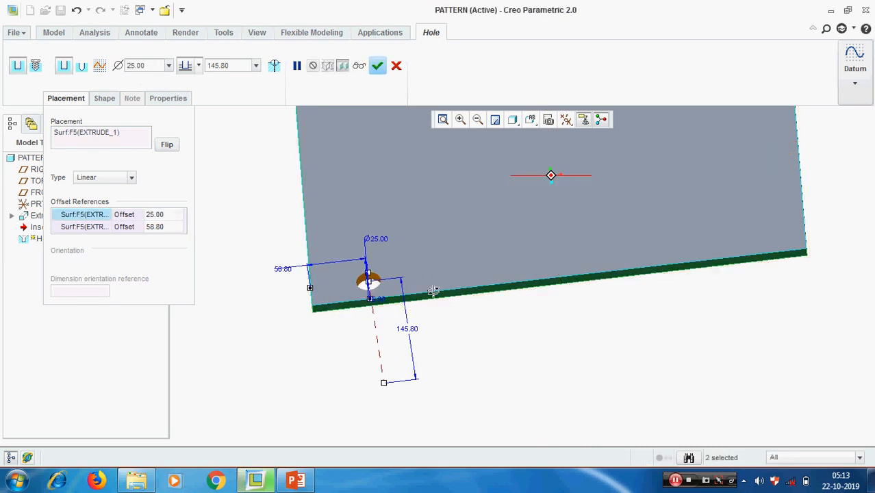
click(173, 226)
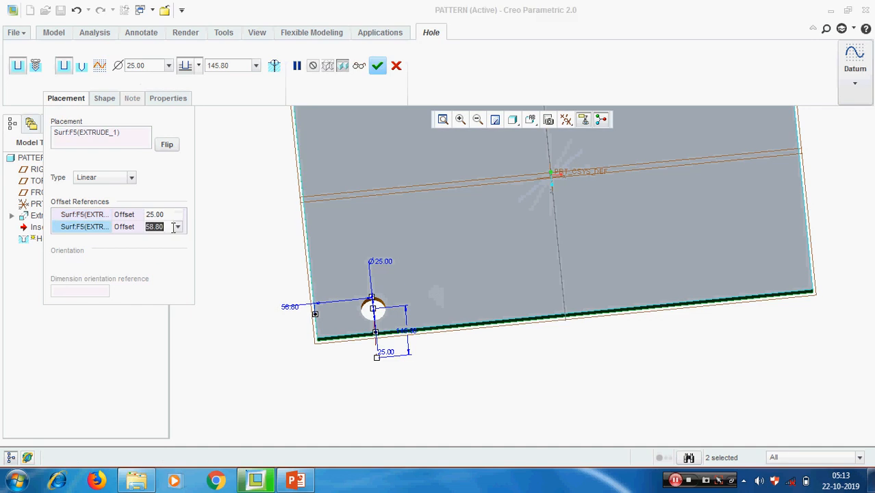
text(25)
key(Return)
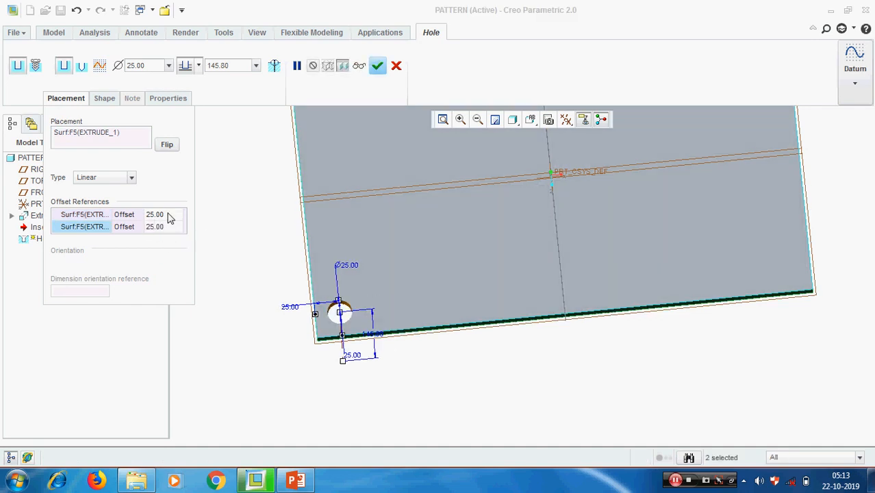
click(168, 214)
middle_click(471, 367)
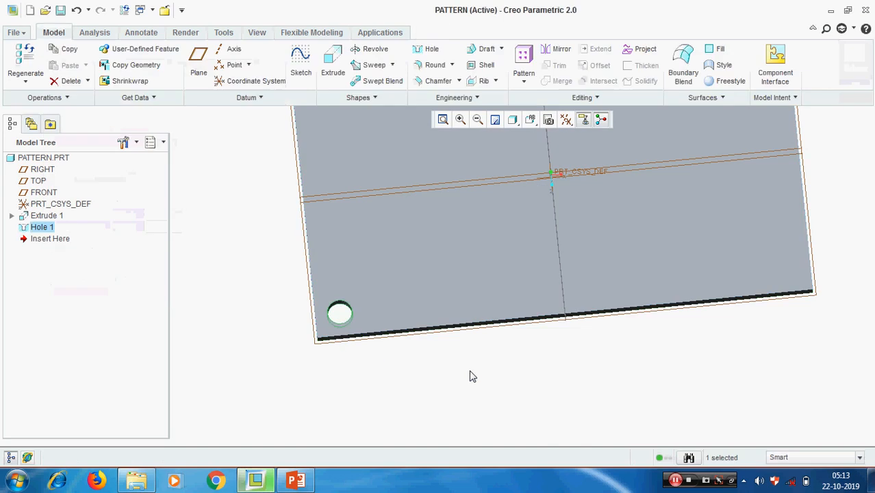
Start a Dimension-type pattern of Hole 1.
scroll(460, 359, down, 3)
mouse_move(460, 359)
middle_down()
mouse_move(475, 361)
mouse_move(457, 354)
mouse_move(465, 373)
mouse_move(455, 370)
middle_up()
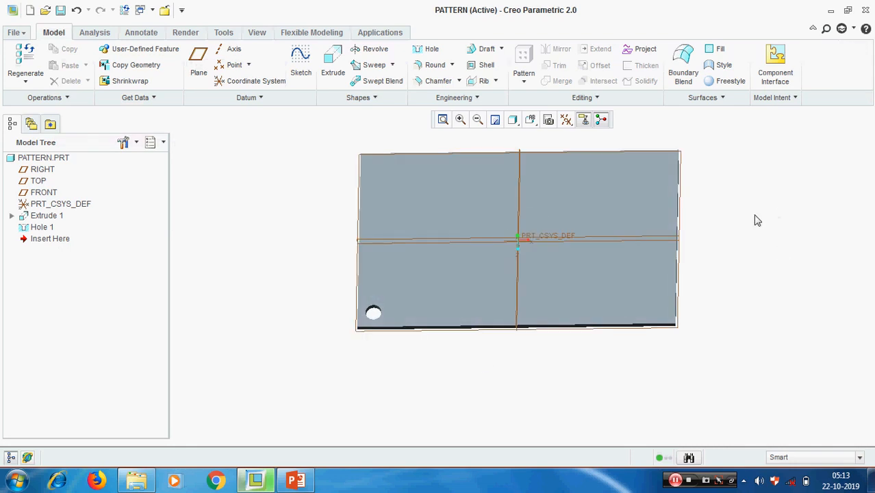
click(41, 228)
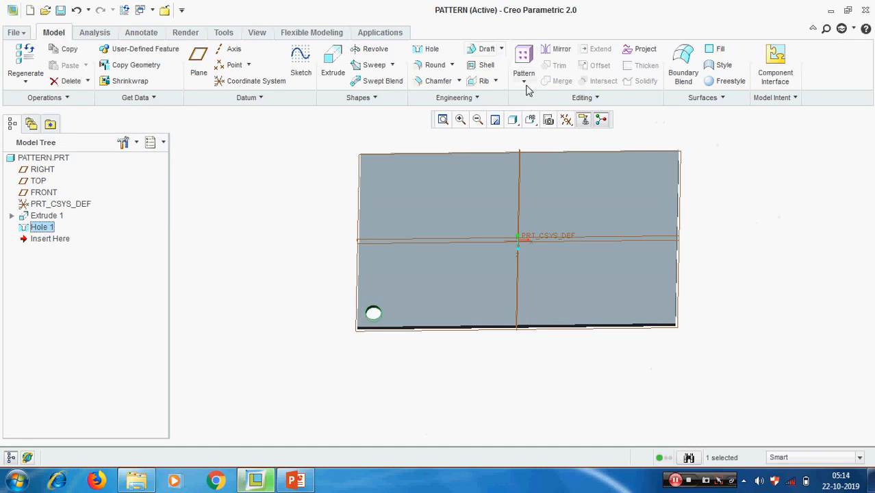
click(524, 83)
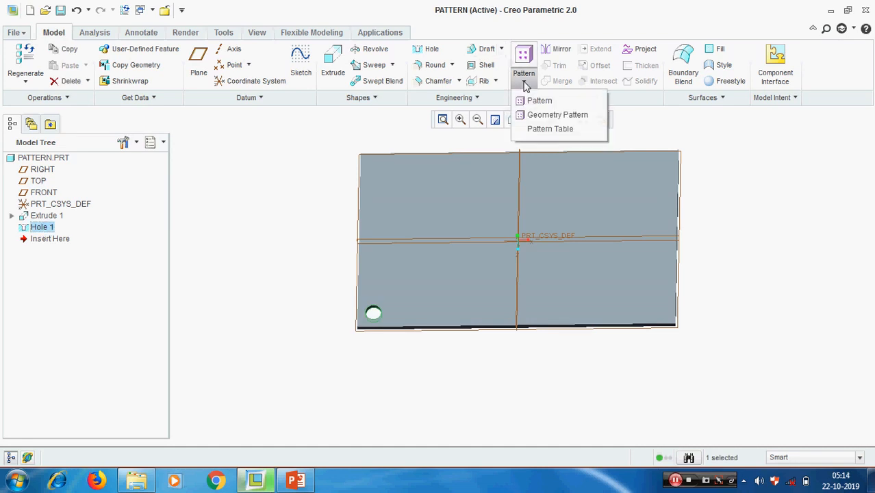
click(534, 103)
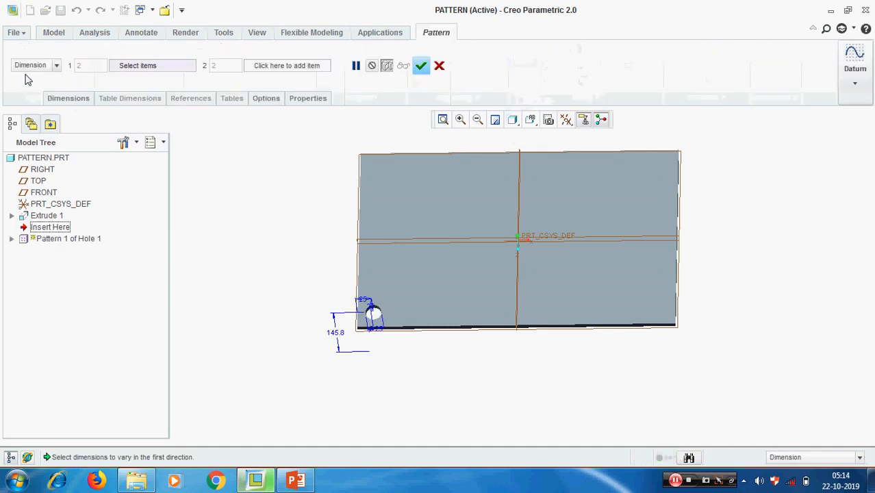
click(57, 67)
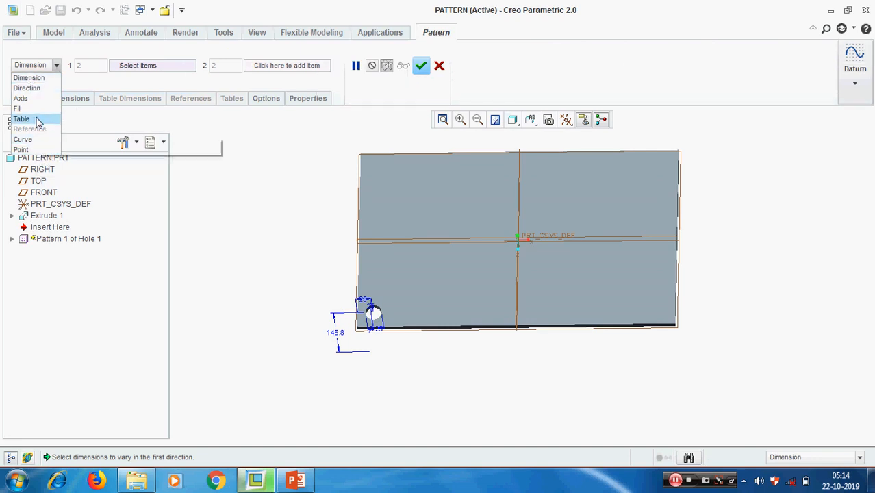
click(29, 77)
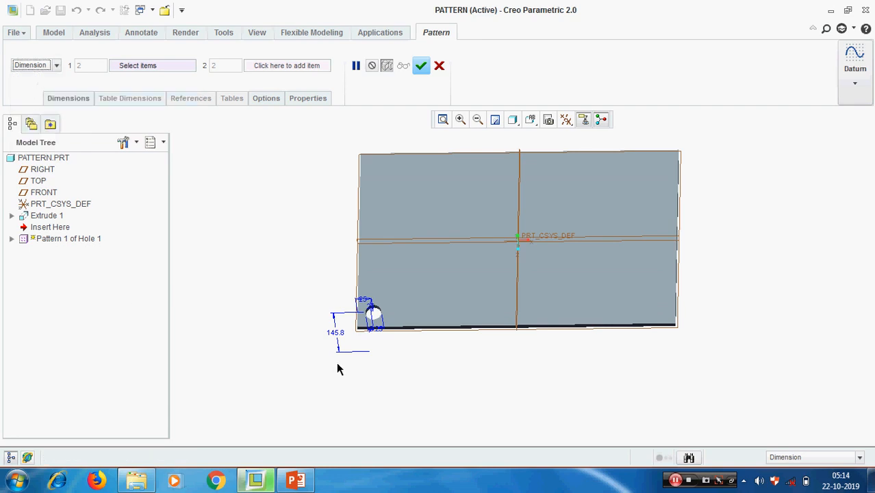
Drive Direction 1 with the hole's 25 offset at a 50 increment.
scroll(370, 342, down, 5)
middle_drag(387, 342, 398, 336)
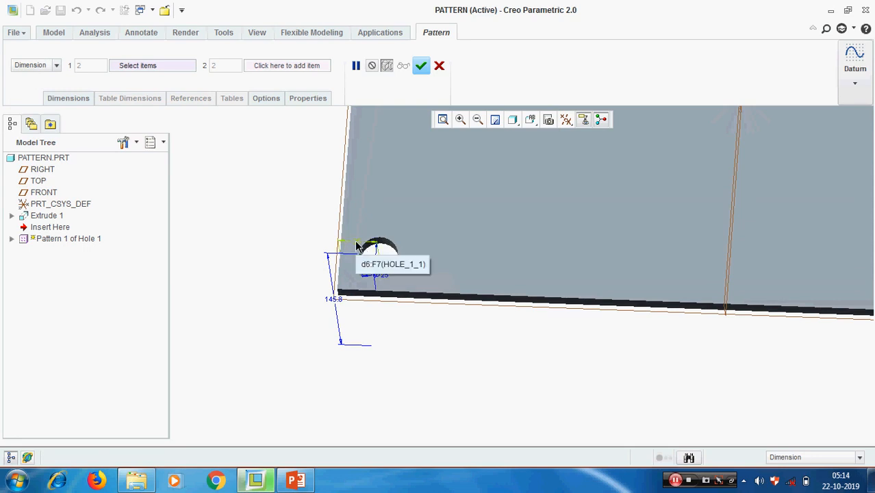
middle_drag(471, 287, 462, 270)
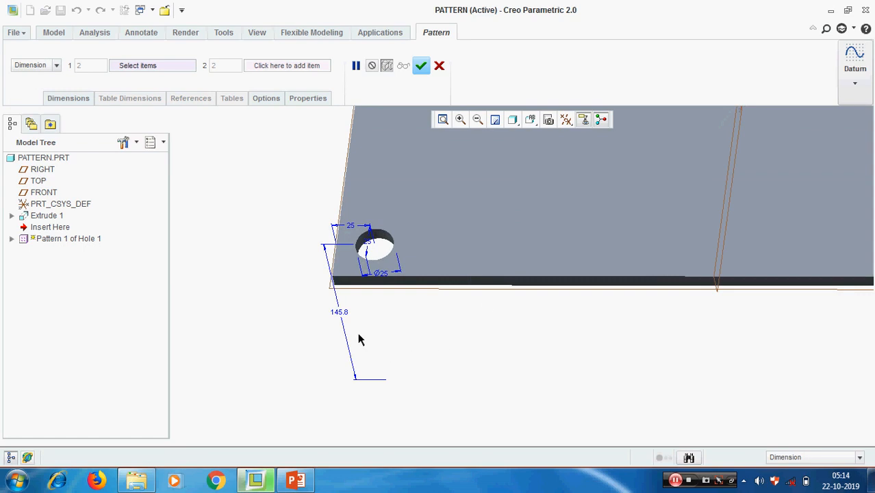
scroll(435, 364, up, 1)
scroll(451, 261, down, 1)
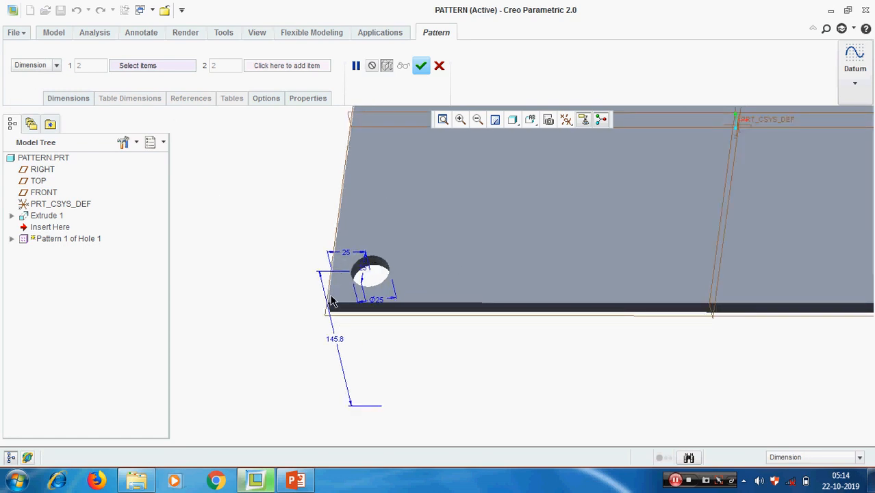
click(347, 253)
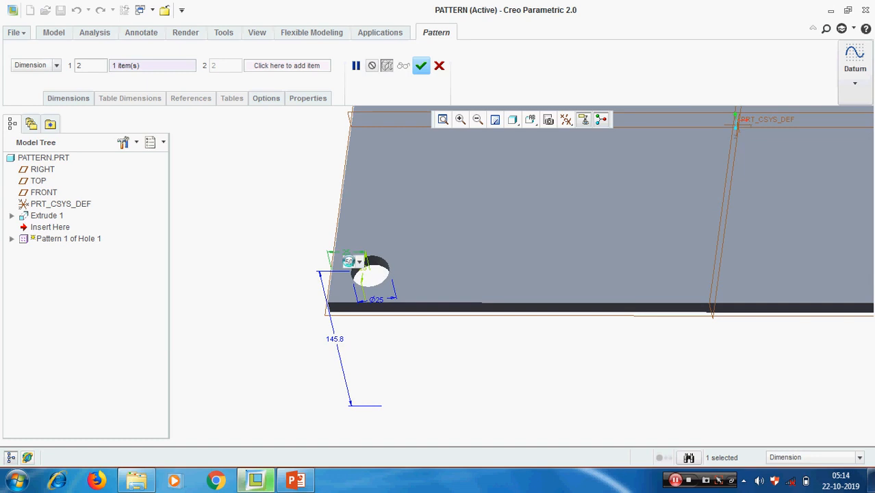
key(Return)
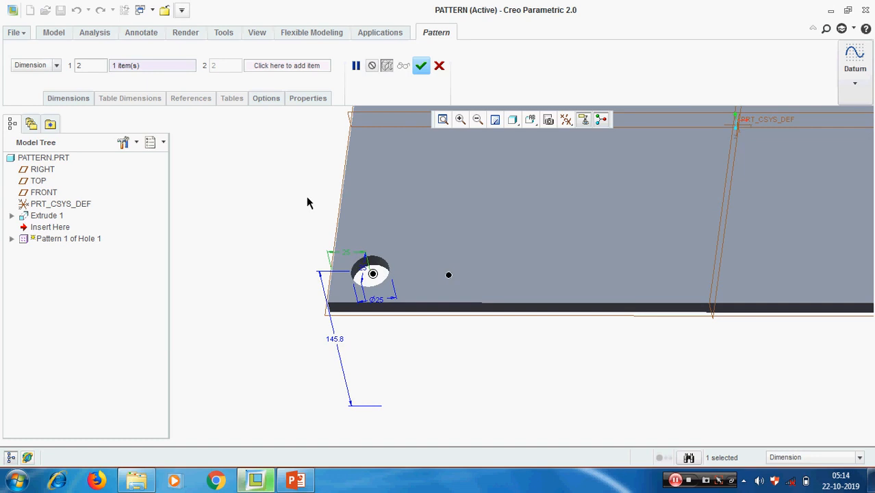
Add the hole's other offset (d5) to Direction 2 with a 75 increment.
click(66, 100)
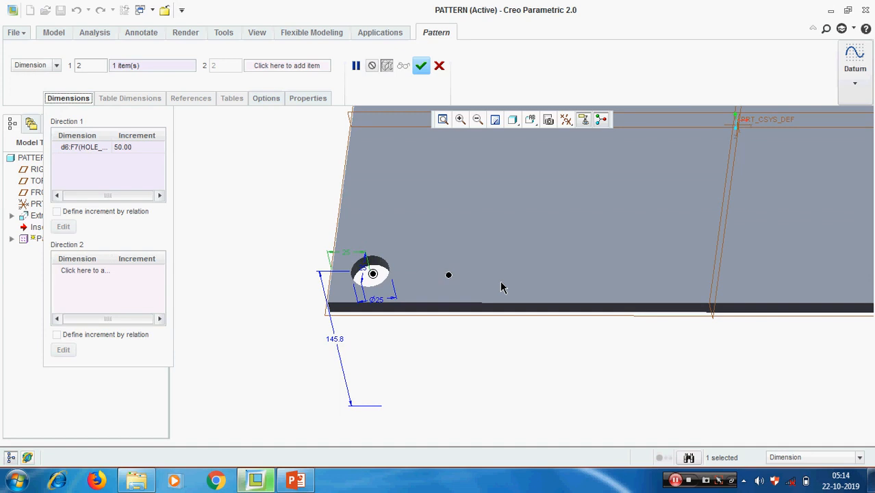
click(90, 273)
scroll(390, 301, down, 2)
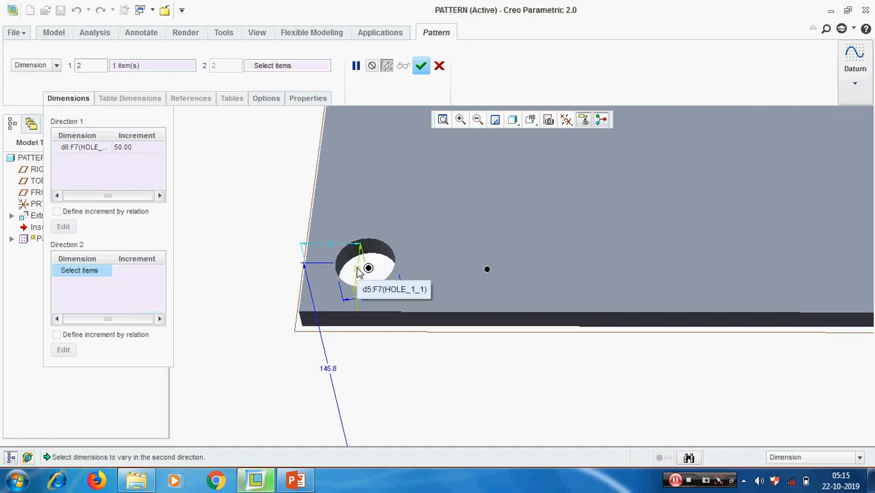
click(358, 269)
click(144, 272)
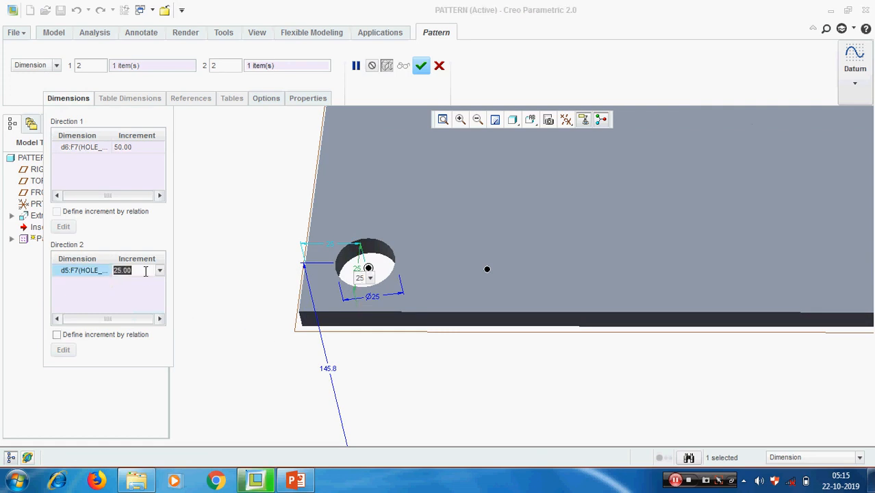
text(7)
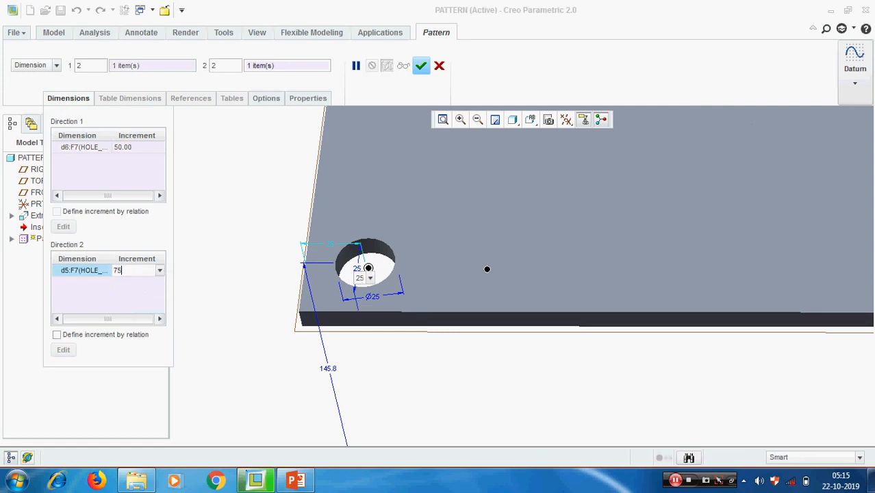
text(5)
key(Return)
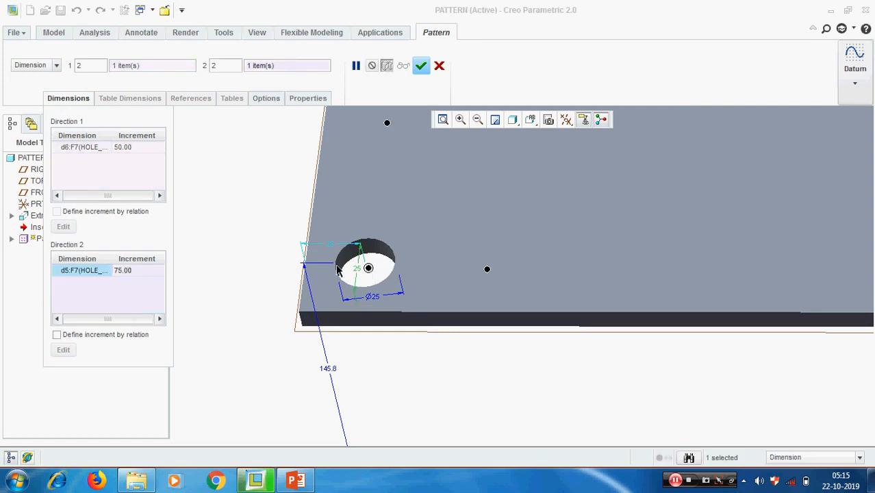
scroll(336, 269, up, 4)
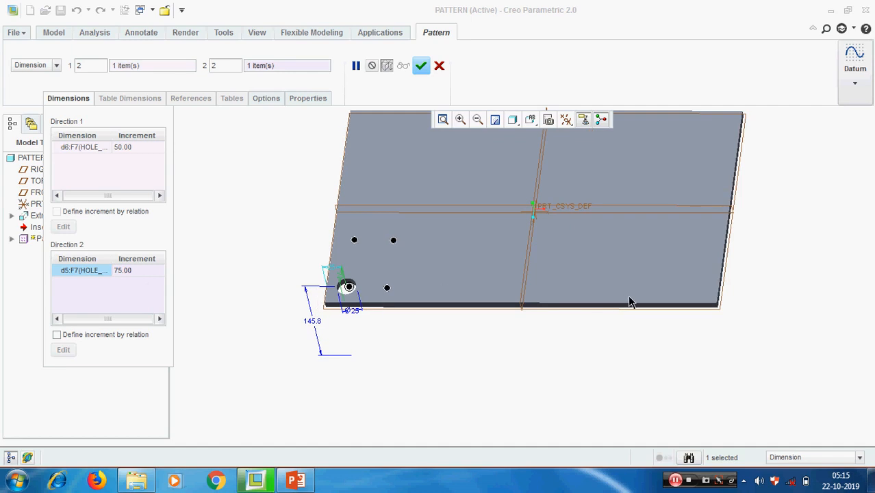
Set the Direction 2 member count to 4.
click(91, 66)
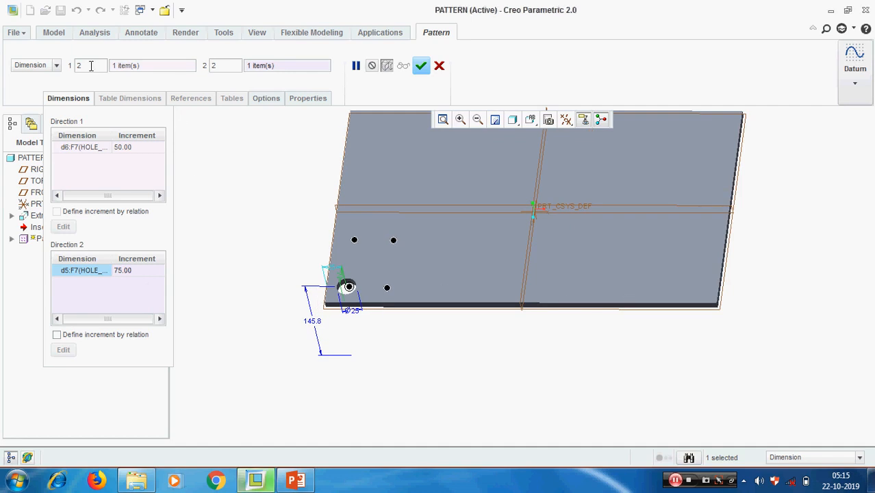
text(4)
key(Return)
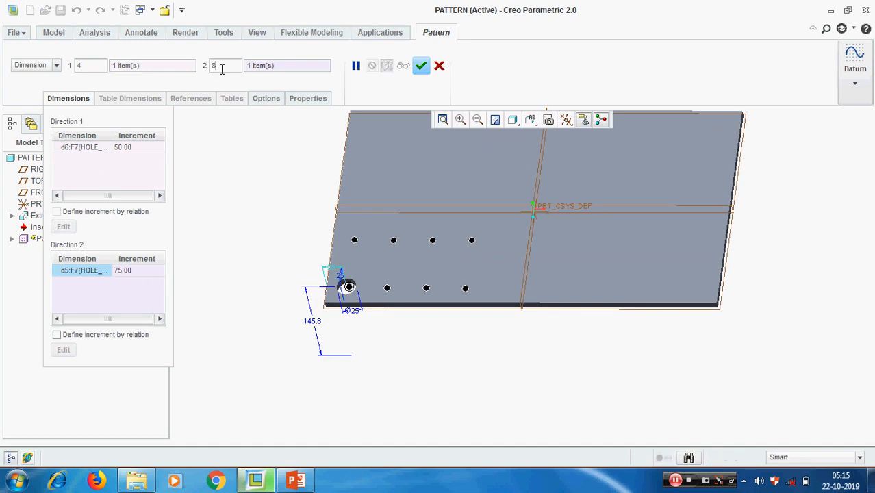
text(4)
key(Return)
scroll(523, 296, up, 3)
scroll(581, 246, down, 1)
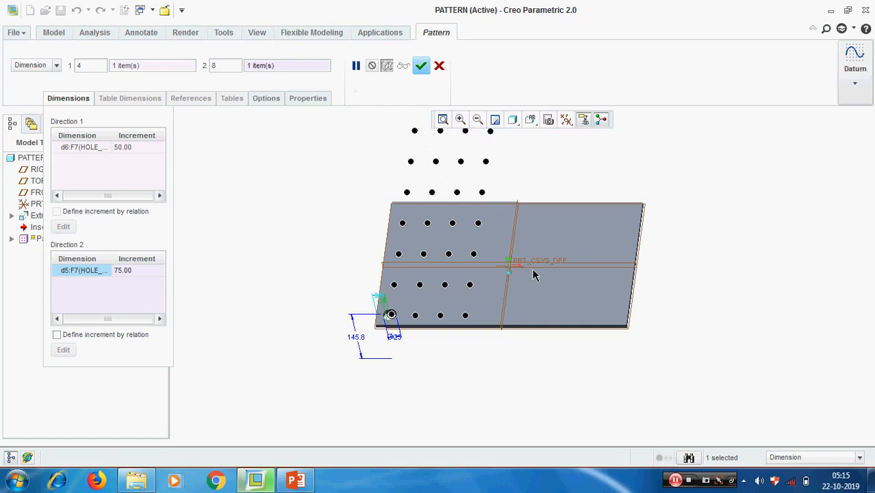
scroll(491, 279, up, 3)
scroll(558, 238, down, 2)
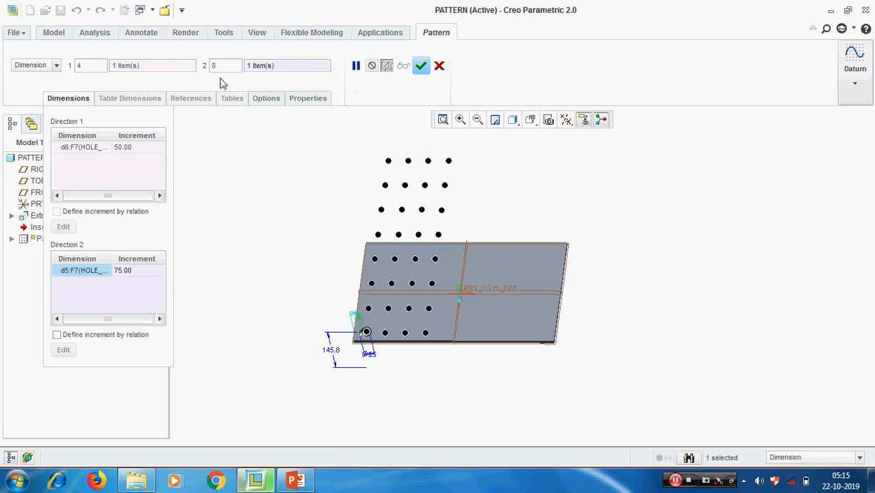
drag(221, 66, 186, 65)
text(4)
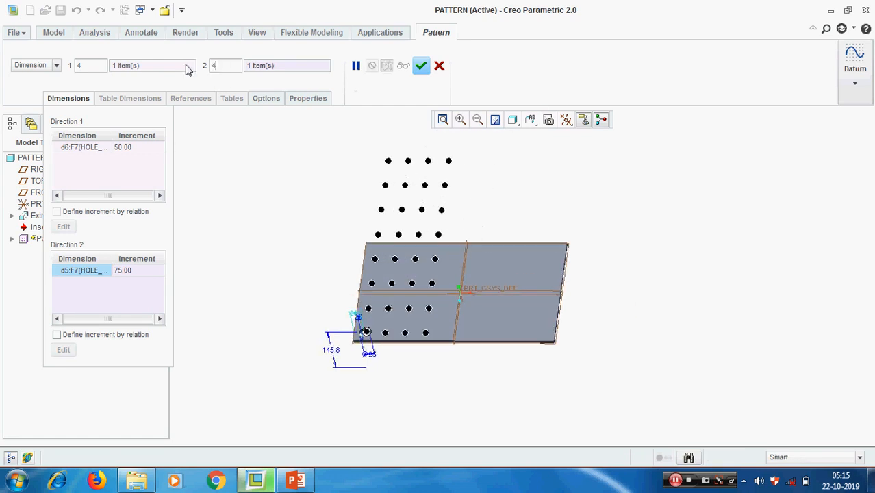
key(Return)
Set the Direction 1 member count to 6 and complete the 6 × 4 hole pattern.
drag(94, 62, 60, 63)
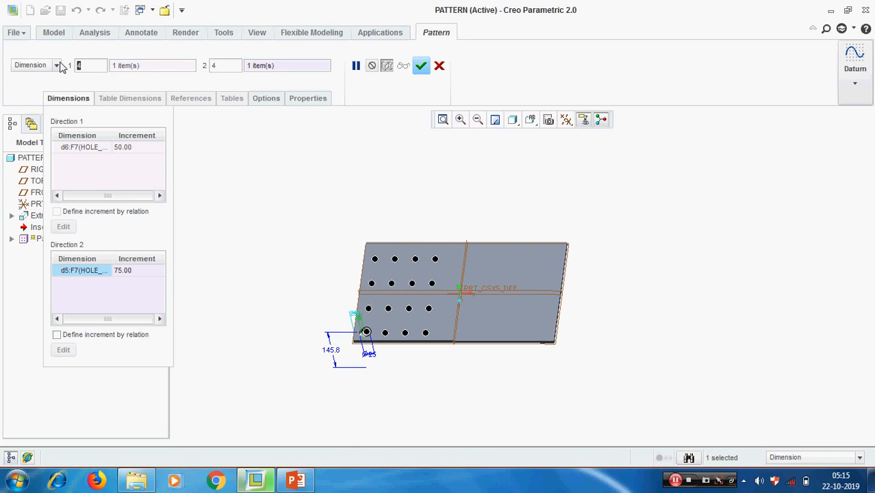
text(6)
key(Return)
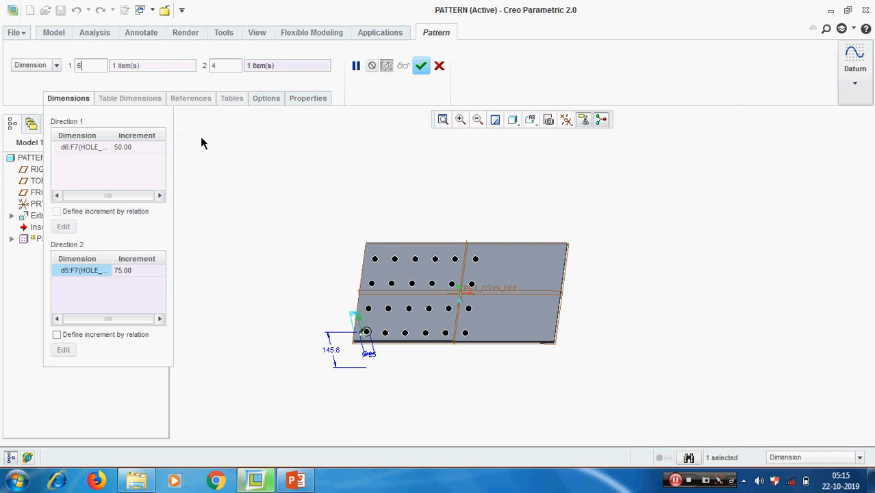
mouse_move(599, 282)
middle_down()
mouse_move(632, 276)
mouse_move(616, 278)
middle_up()
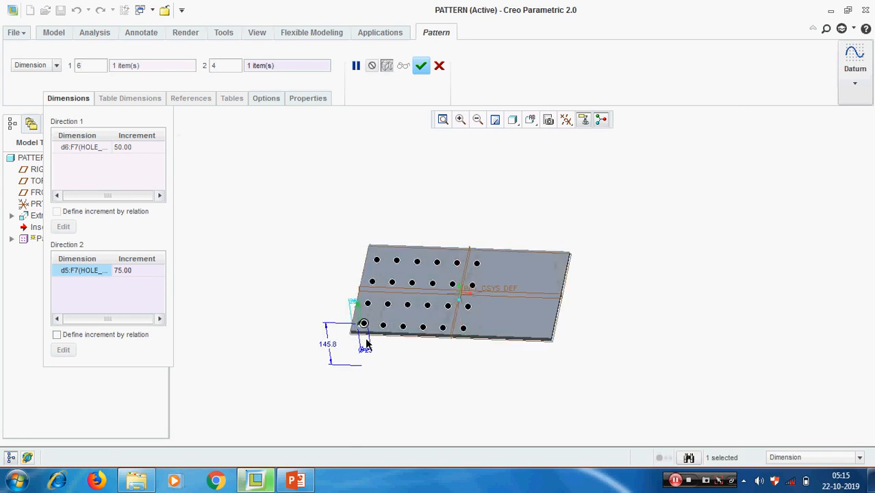
scroll(367, 344, up, 3)
scroll(368, 345, down, 3)
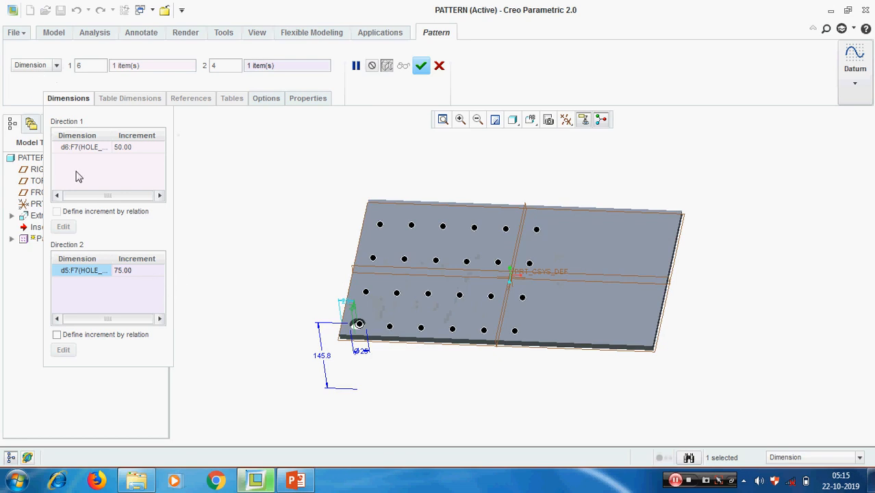
click(419, 66)
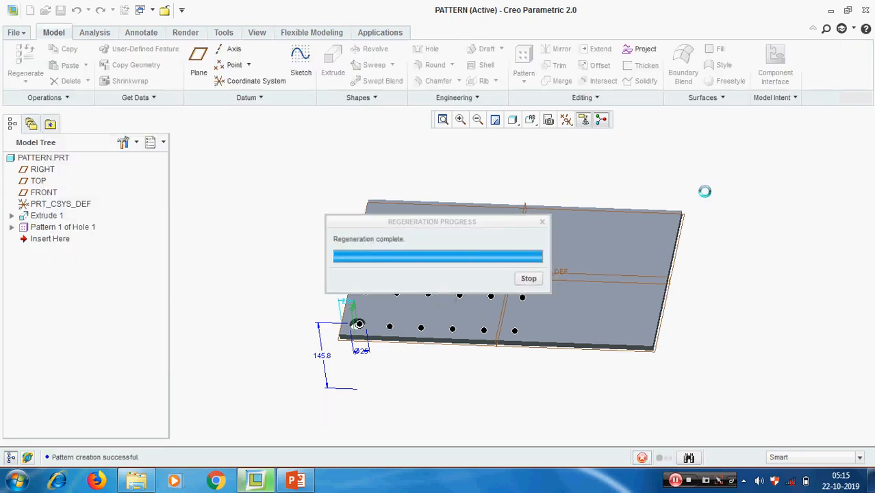
Select Pattern 1 of Hole 1 in the Model Tree and bring up its context menu.
click(787, 317)
middle_drag(670, 273, 660, 276)
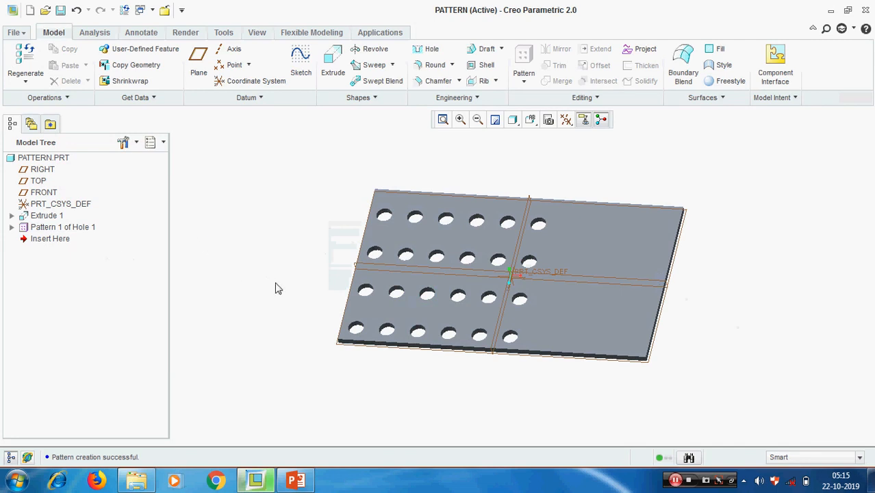
click(61, 229)
right_click(61, 232)
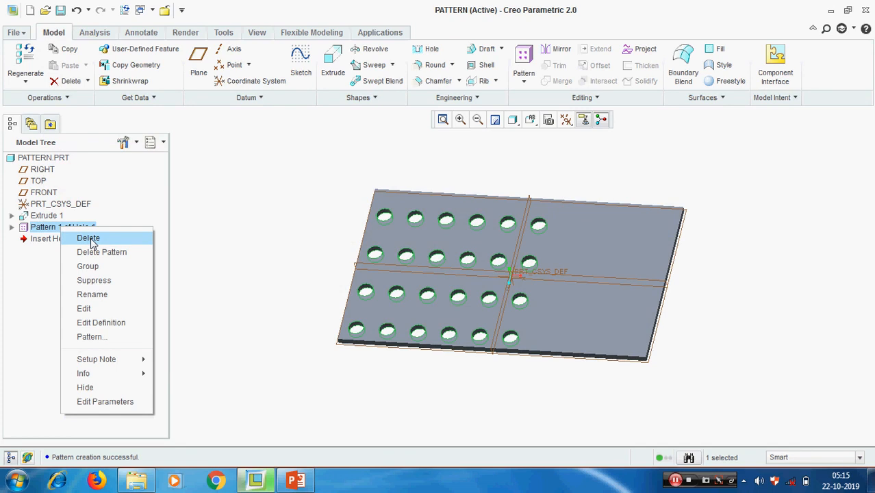
Delete the hole pattern and start a new pattern of the single Hole 1.
click(99, 252)
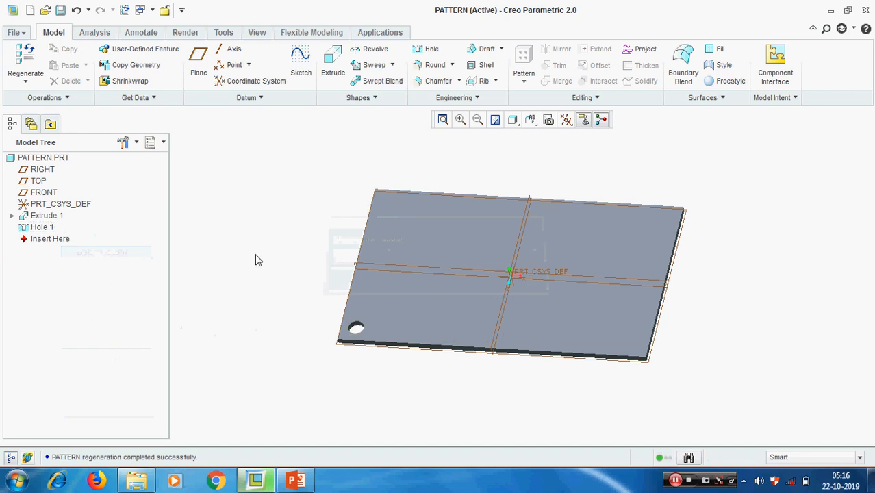
scroll(253, 257, up, 2)
click(42, 227)
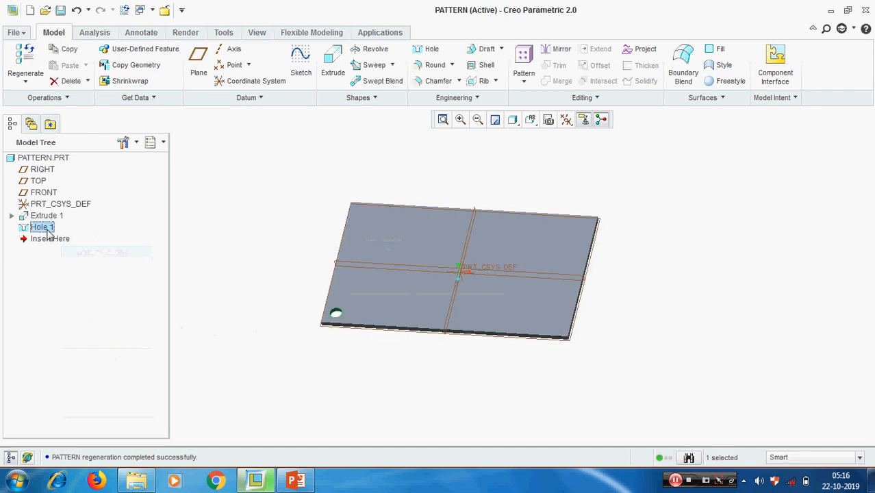
click(523, 82)
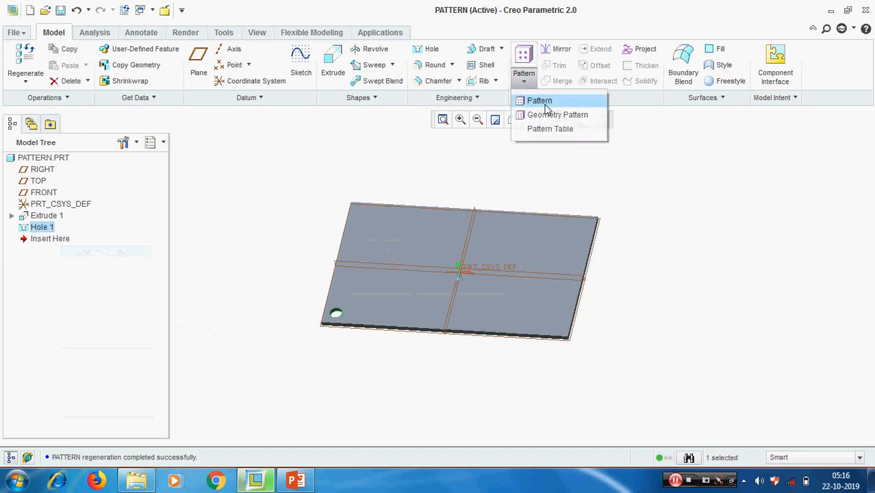
click(544, 101)
Make the pattern dimension-driven, using the hole's 25 offset for Direction 1.
click(58, 66)
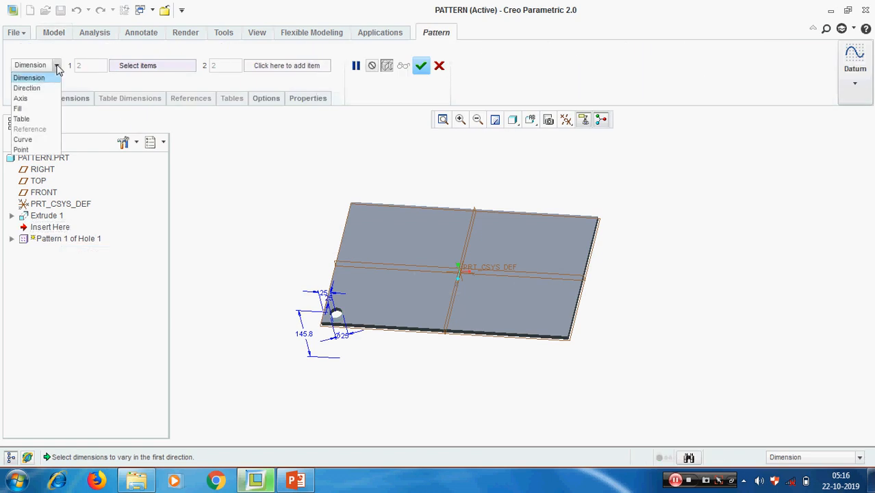
click(31, 78)
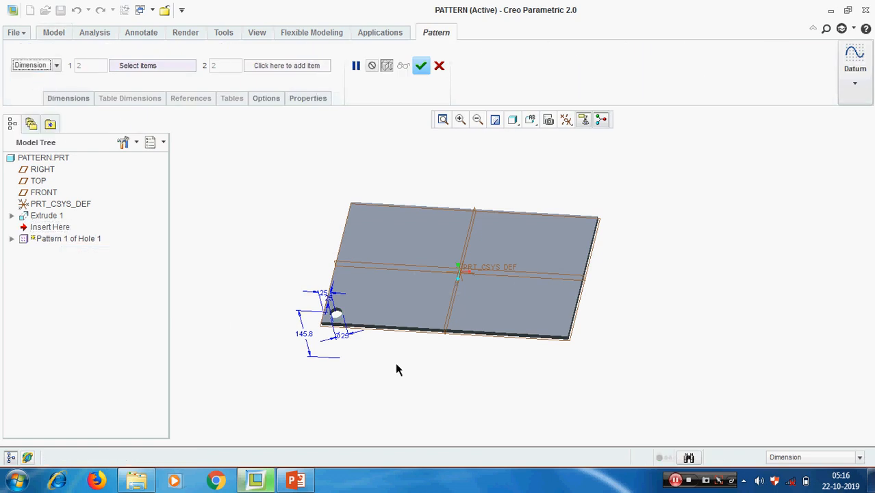
scroll(306, 330, down, 5)
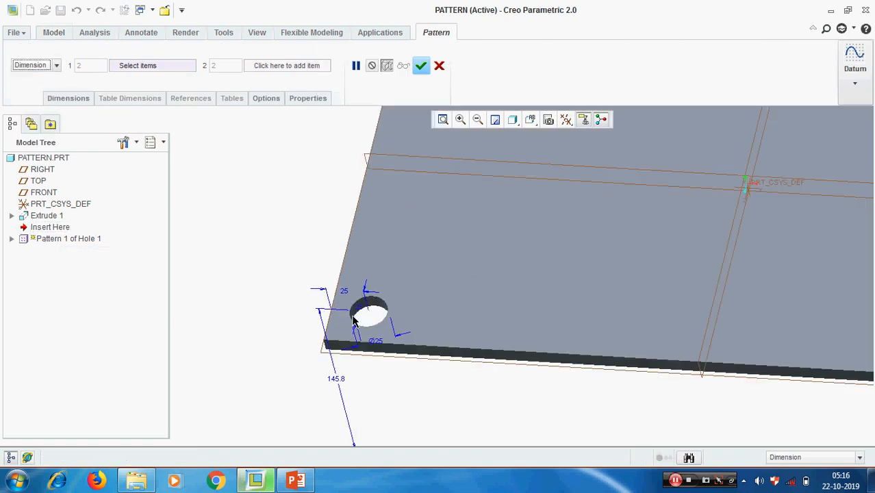
click(66, 99)
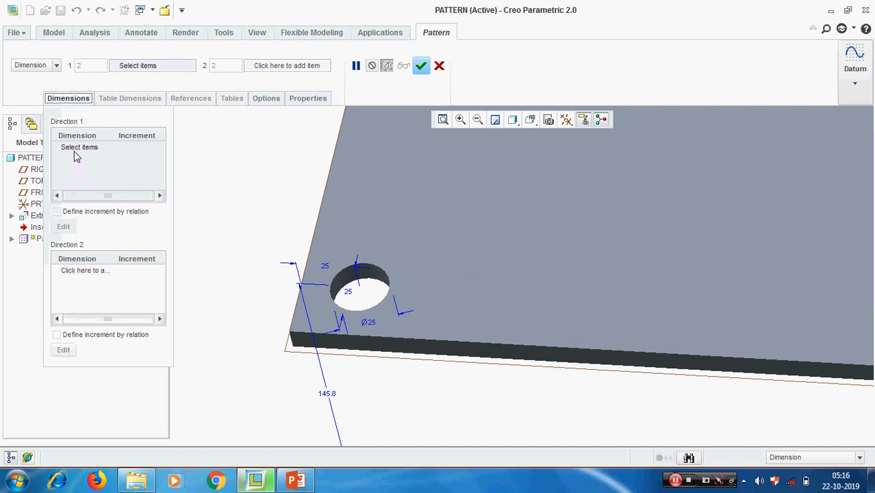
click(327, 270)
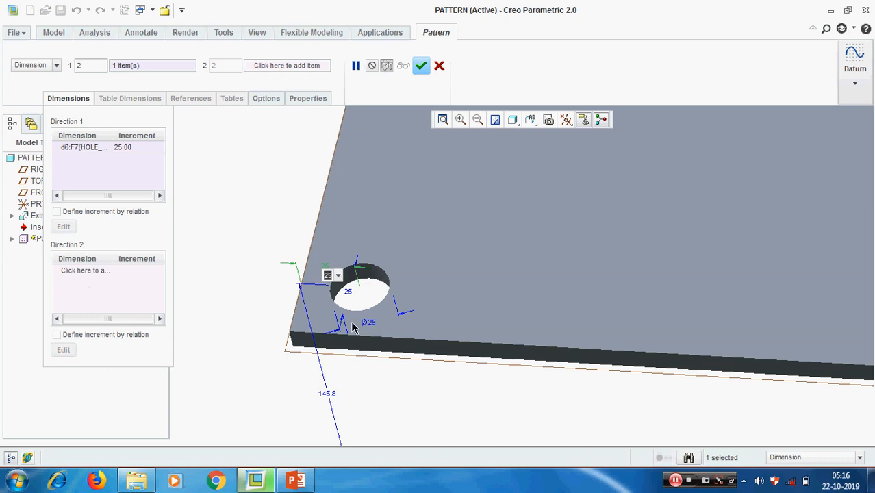
Add the second 25 offset (d5) to Direction 1 and set the d6 increment to 50.
middle_drag(389, 339, 382, 343)
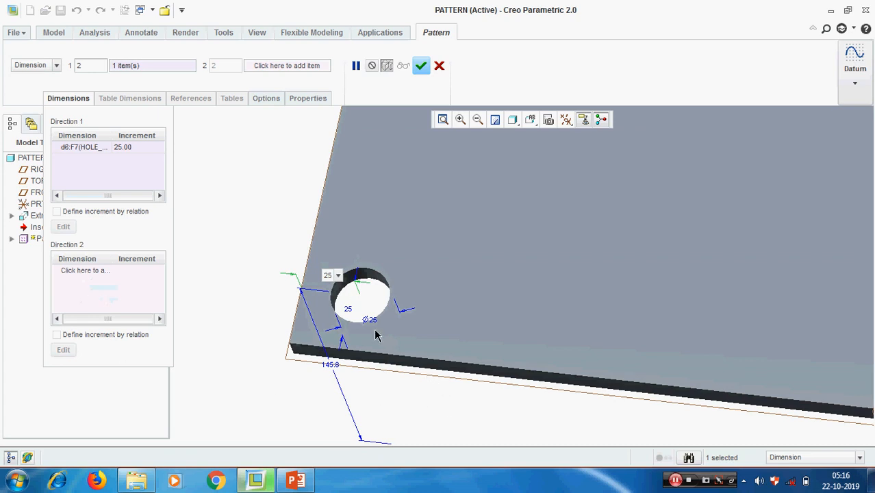
ctrl+click(348, 308)
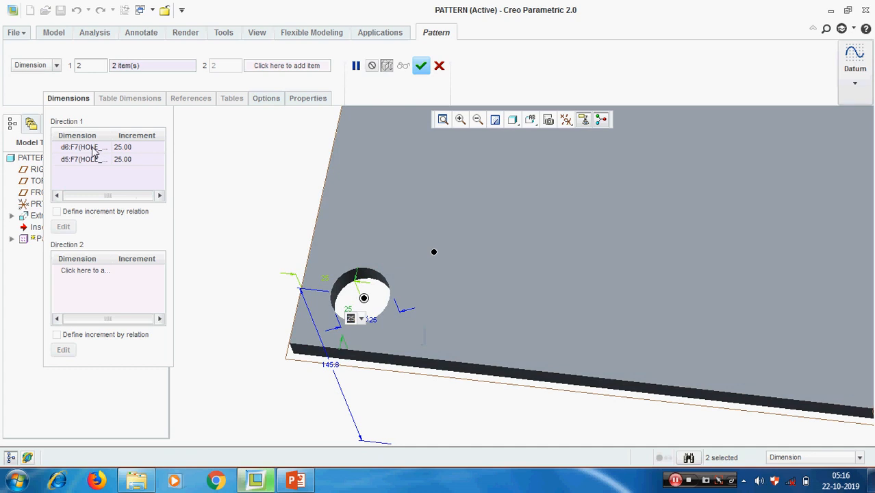
middle_drag(273, 345, 439, 390)
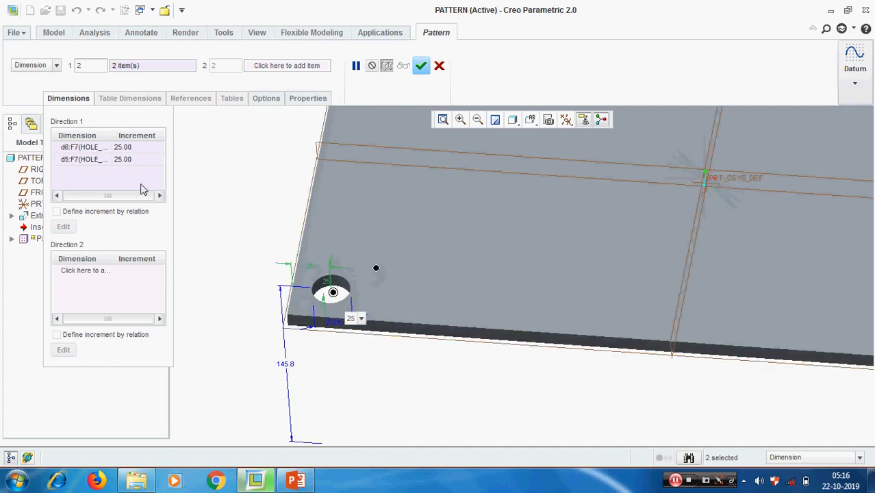
click(136, 147)
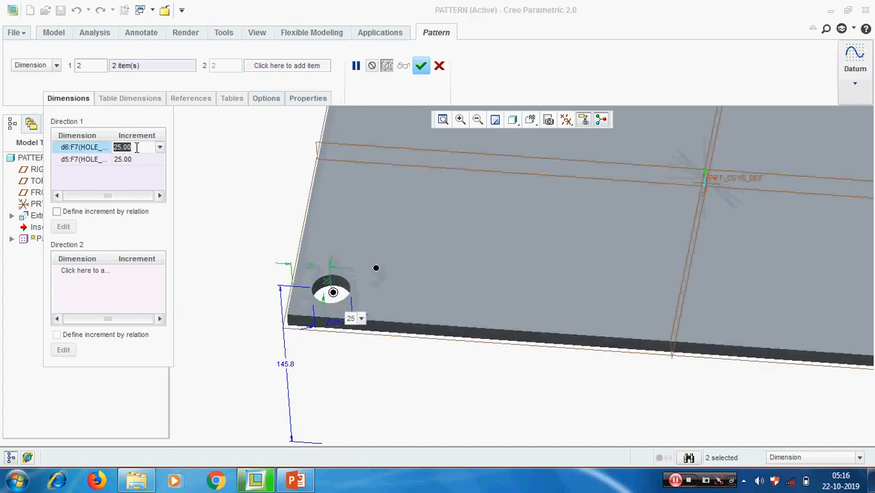
text(50)
key(Return)
Set the d5 increment to 75 and the pattern member count to 4.
click(132, 160)
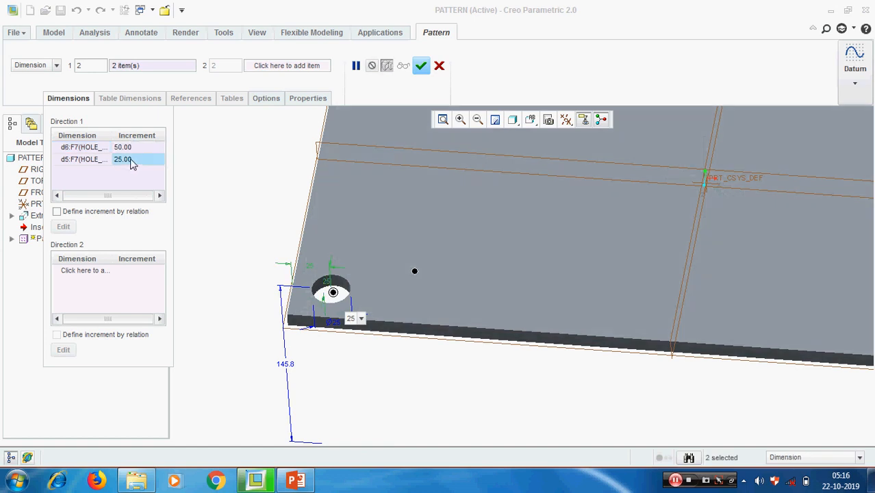
click(132, 160)
text(75)
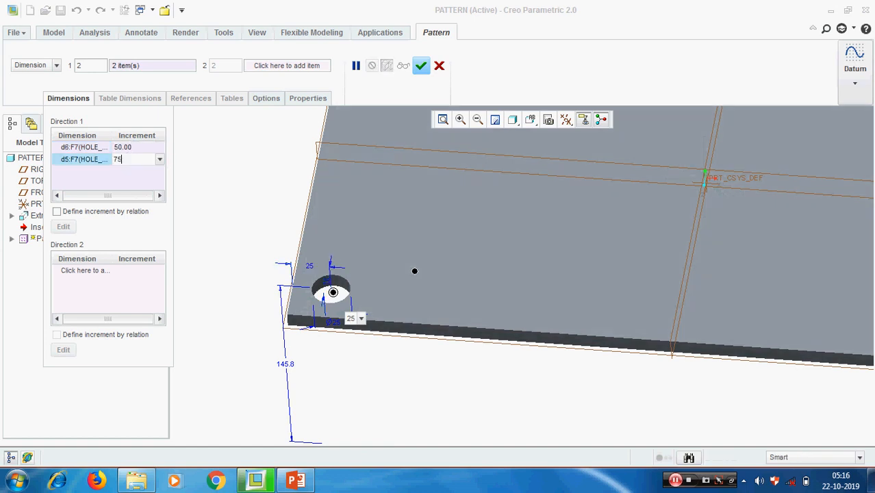
key(Return)
scroll(457, 341, up, 4)
scroll(455, 343, down, 1)
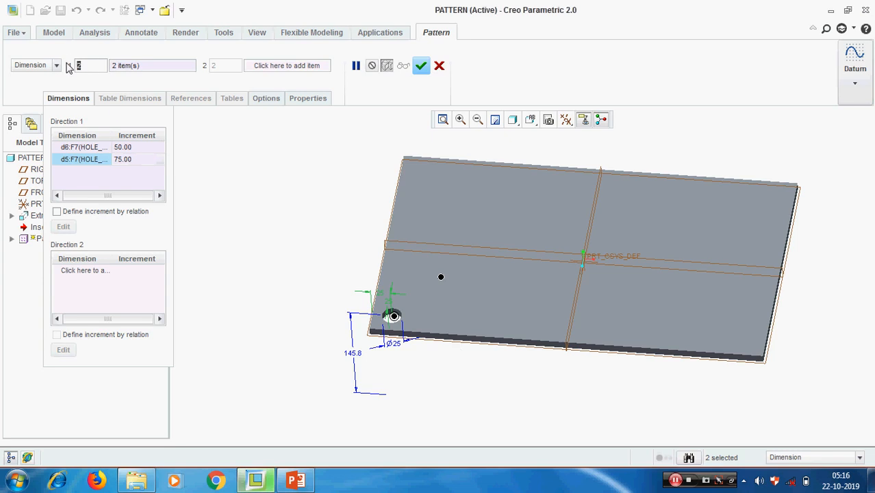
text(4)
key(Return)
Add the Ø25 diameter to Direction 1 with a 10 increment and complete the pattern.
mouse_move(668, 309)
middle_down()
mouse_move(687, 313)
mouse_move(664, 307)
mouse_move(670, 319)
middle_up()
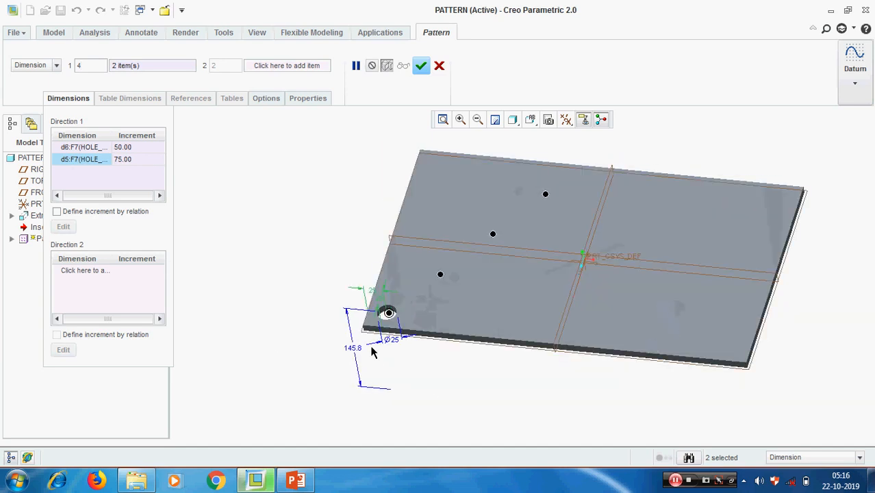
scroll(371, 348, down, 2)
ctrl+click(403, 324)
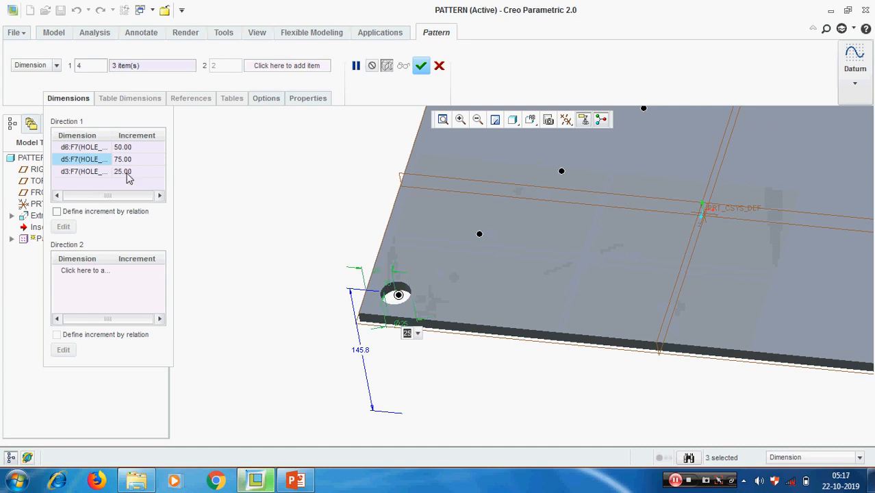
click(124, 172)
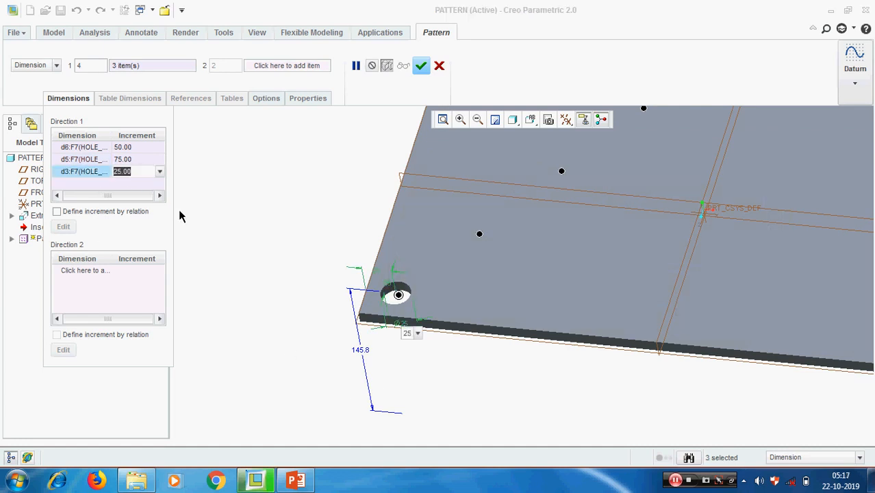
text(10)
key(Return)
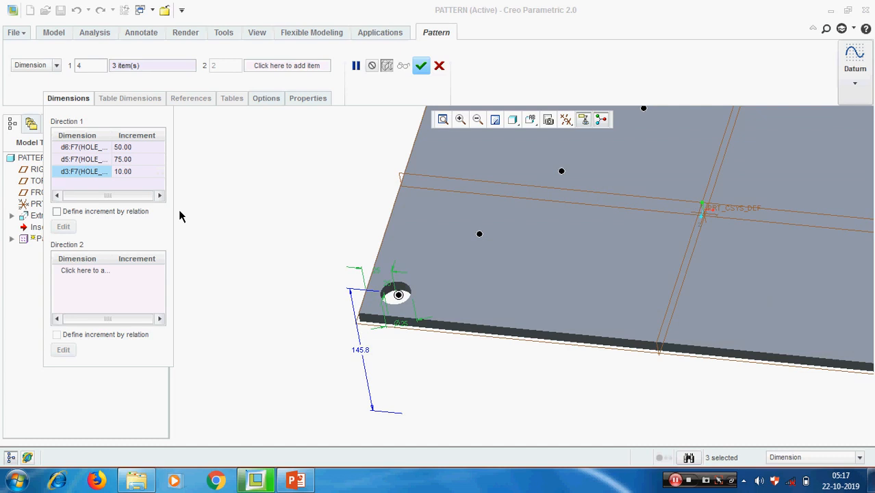
scroll(368, 342, up, 3)
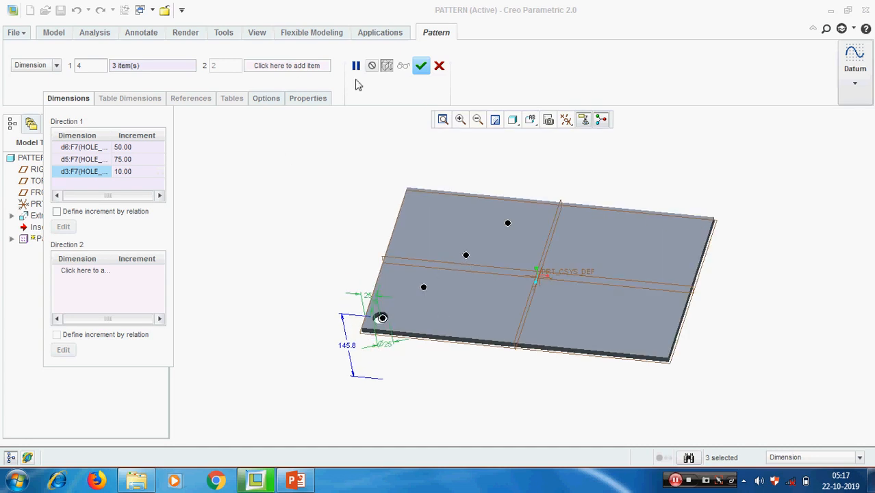
click(421, 65)
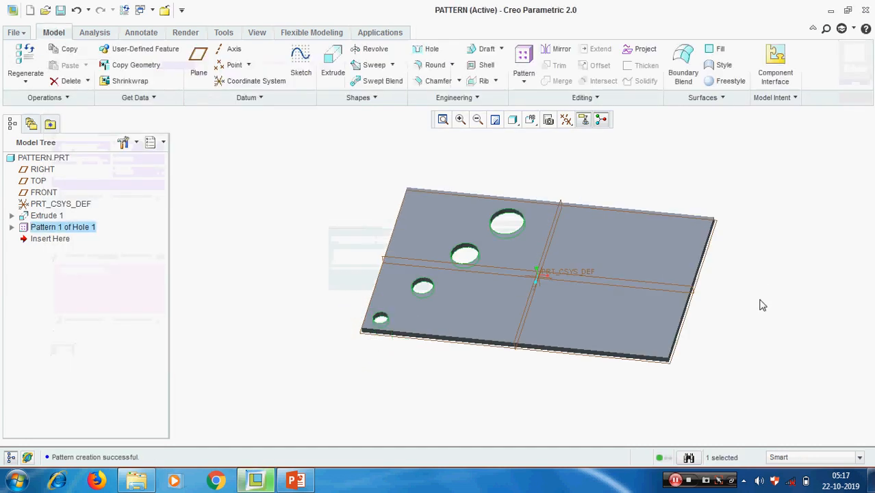
Delete Pattern 1 of Hole 1 from the Model Tree, then select Hole 1 again.
middle_drag(762, 302, 605, 339)
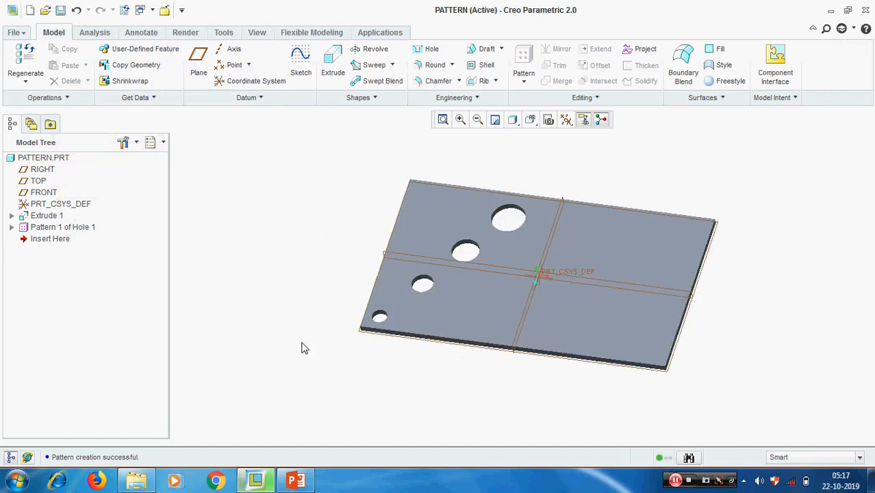
click(74, 231)
right_click(74, 231)
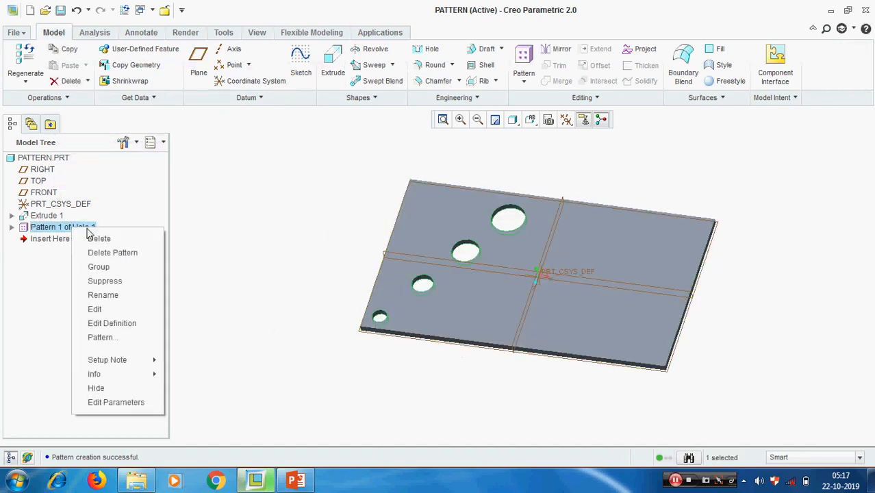
click(110, 253)
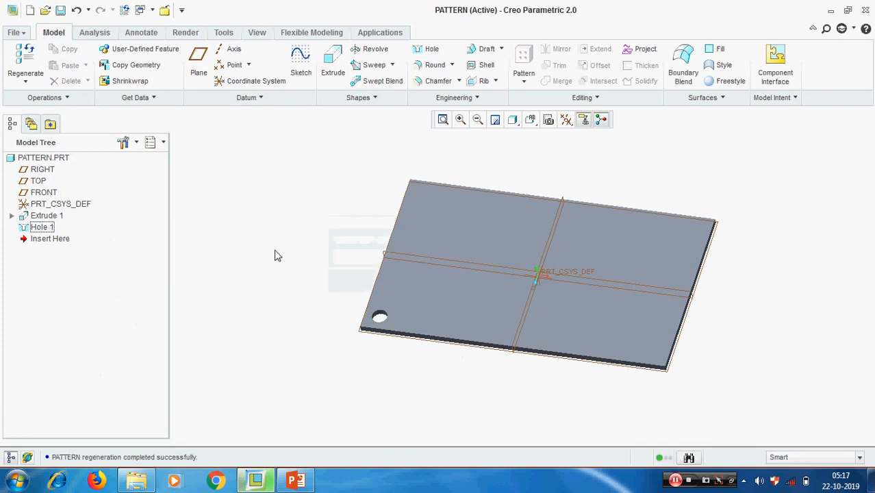
click(43, 228)
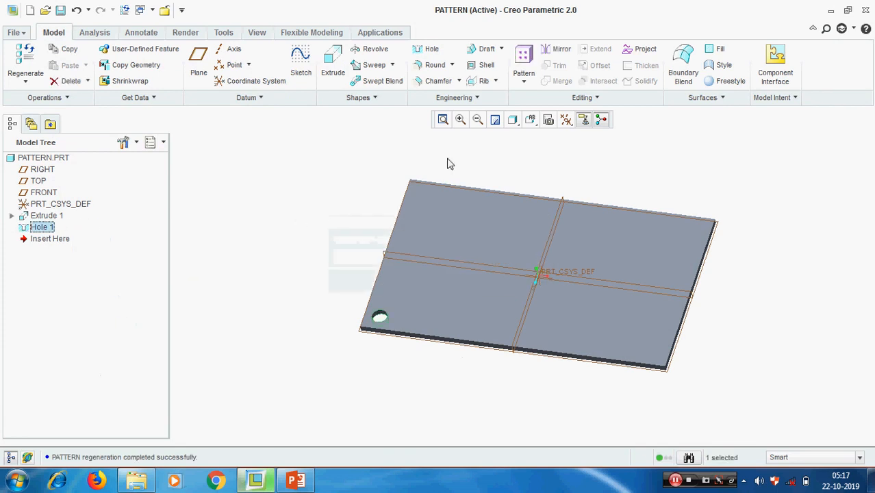
Start a Direction pattern of Hole 1 along the plate's bottom face, reversed, with 75 spacing.
click(523, 81)
click(537, 100)
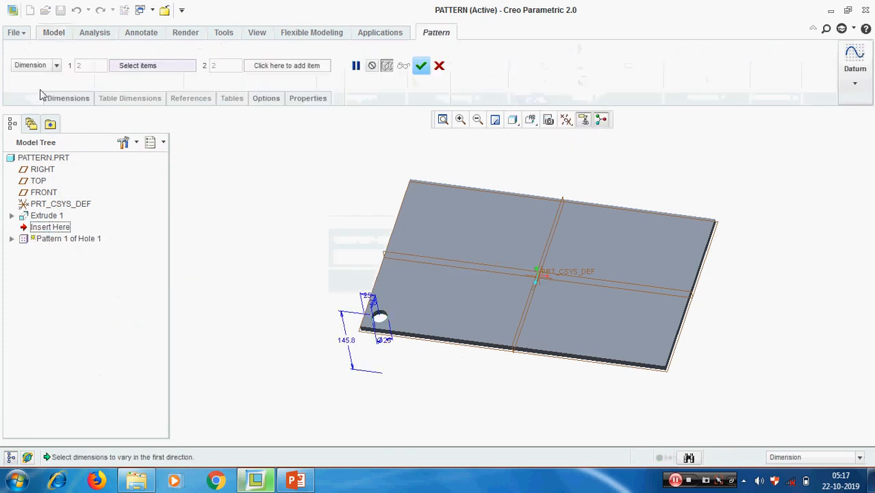
click(56, 65)
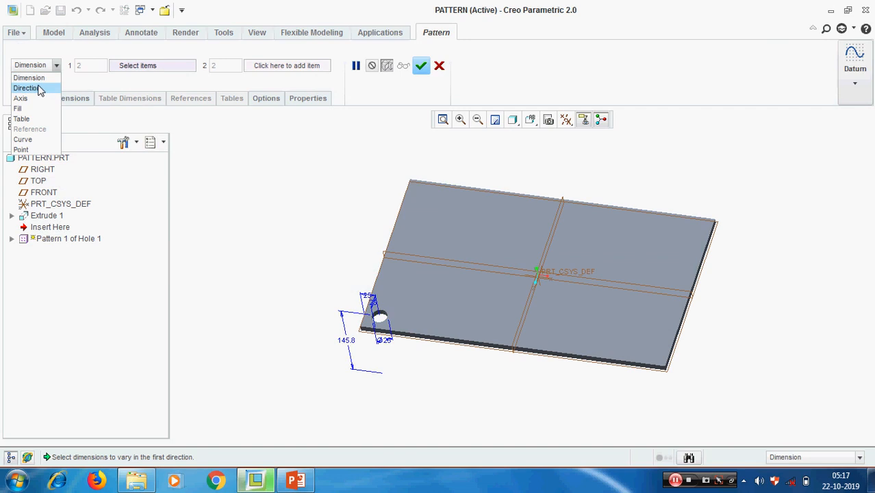
click(28, 88)
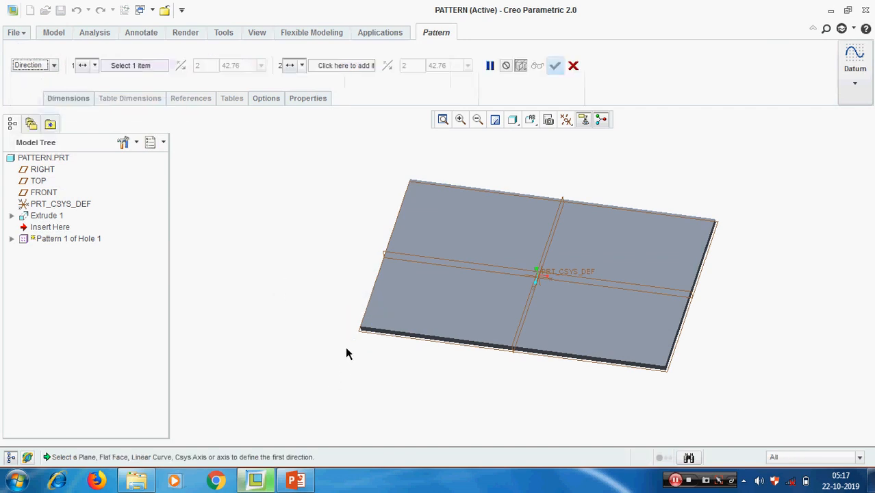
middle_drag(346, 354, 383, 352)
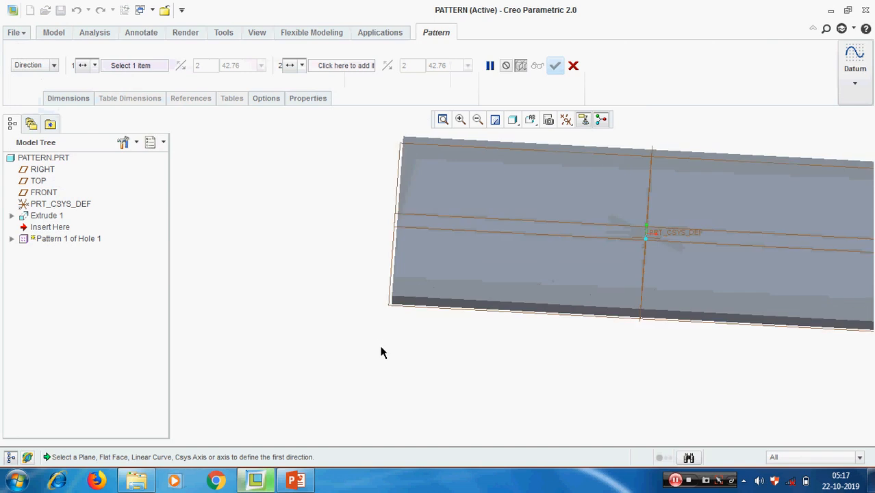
click(443, 305)
middle_drag(432, 354, 504, 354)
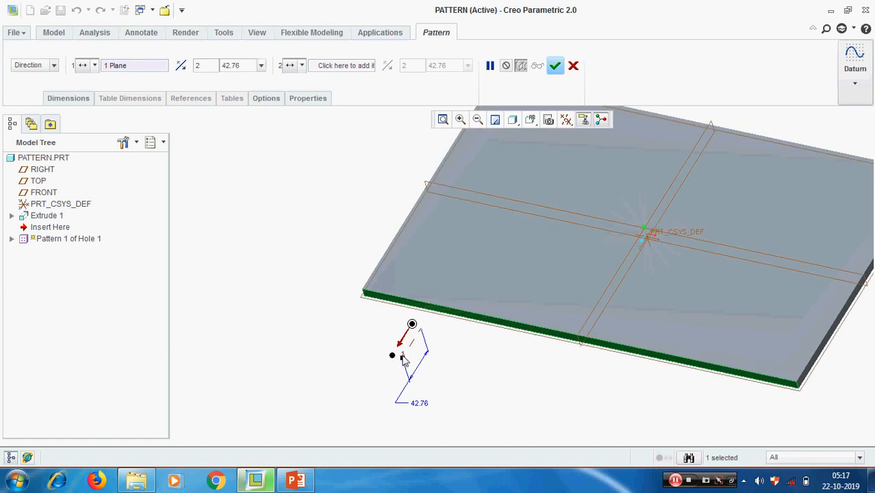
click(185, 69)
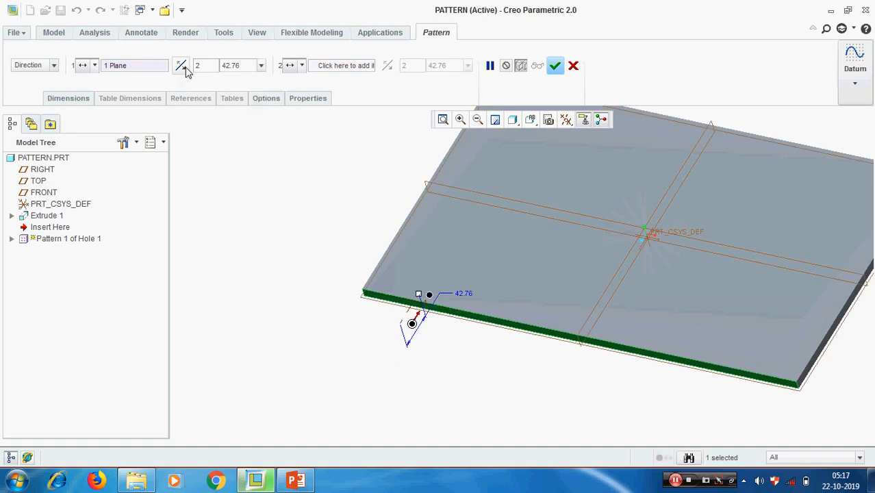
scroll(432, 277, down, 2)
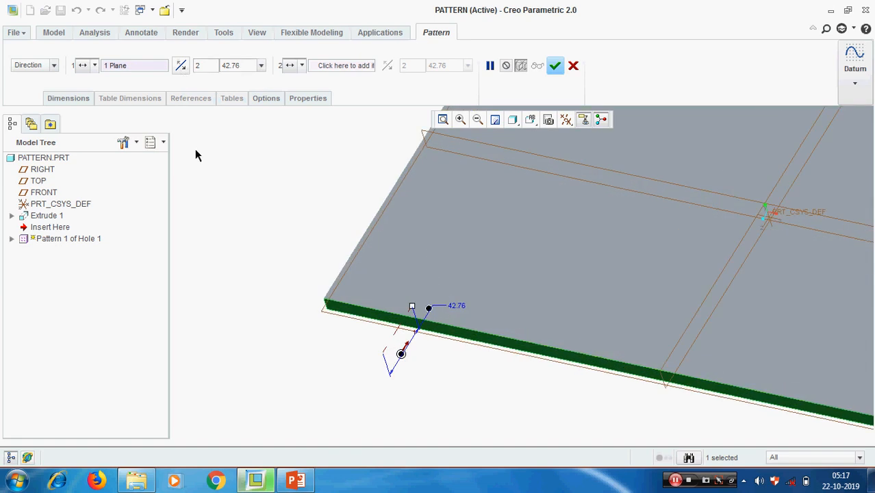
double_click(246, 66)
text(75)
key(Return)
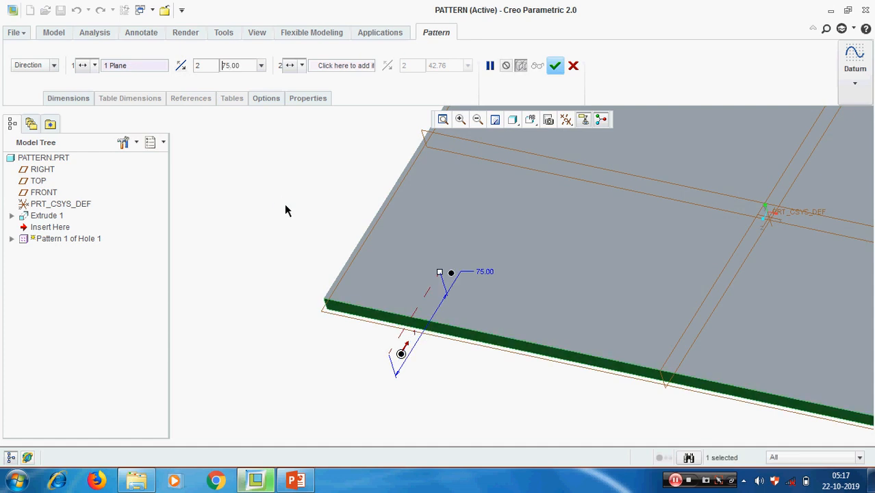
Switch to the RIGHT saved view and hide the coordinate system and datum planes.
middle_drag(549, 307, 469, 347)
click(530, 119)
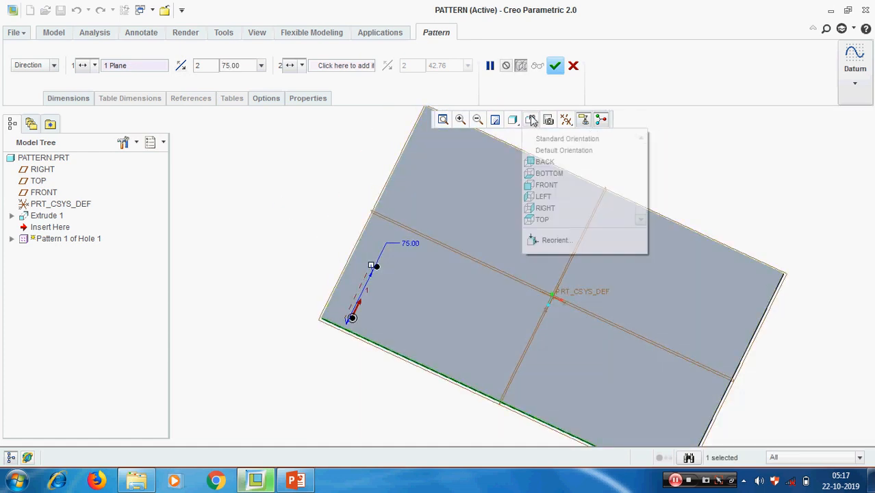
click(555, 212)
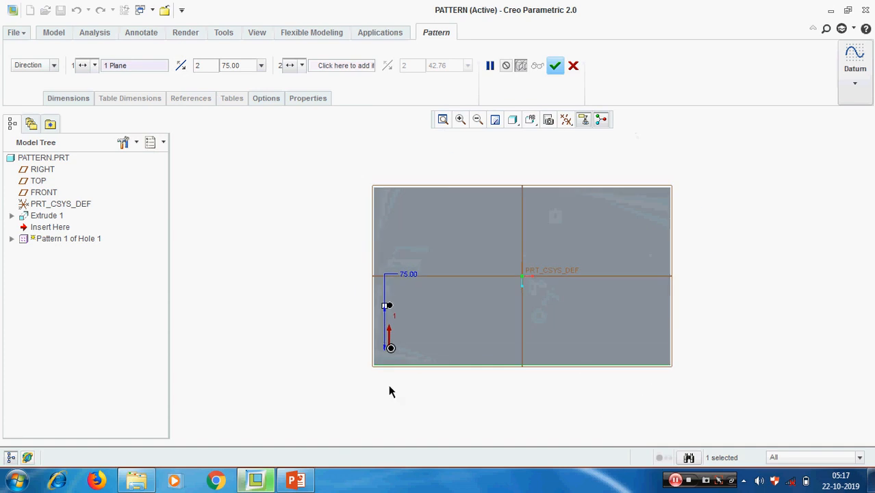
click(566, 119)
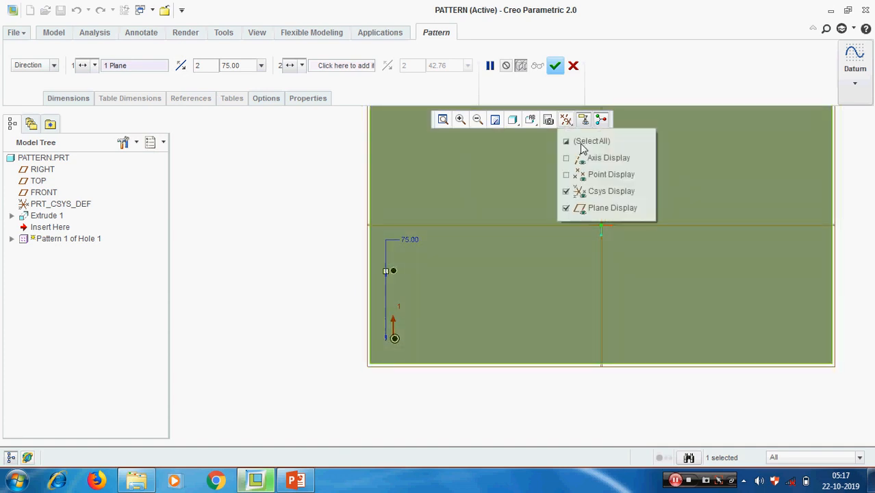
click(584, 191)
click(589, 208)
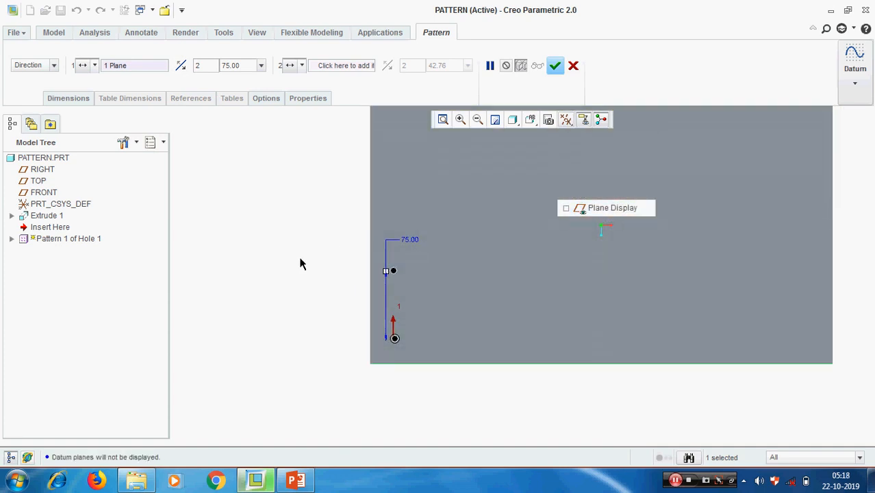
Set the first-direction member count to 3.
double_click(203, 66)
text(3)
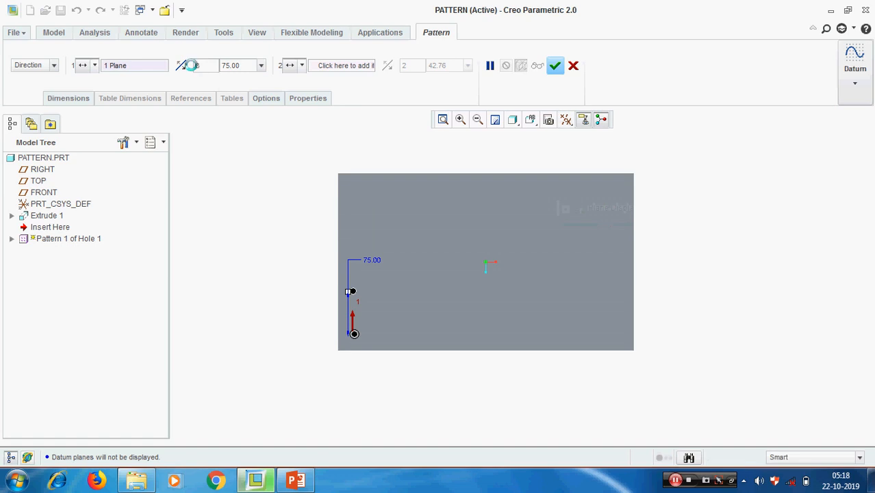
key(Return)
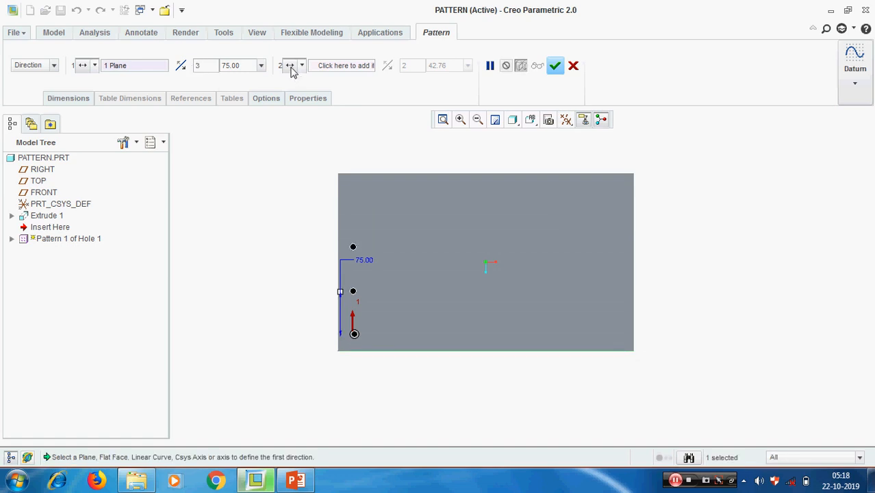
click(69, 99)
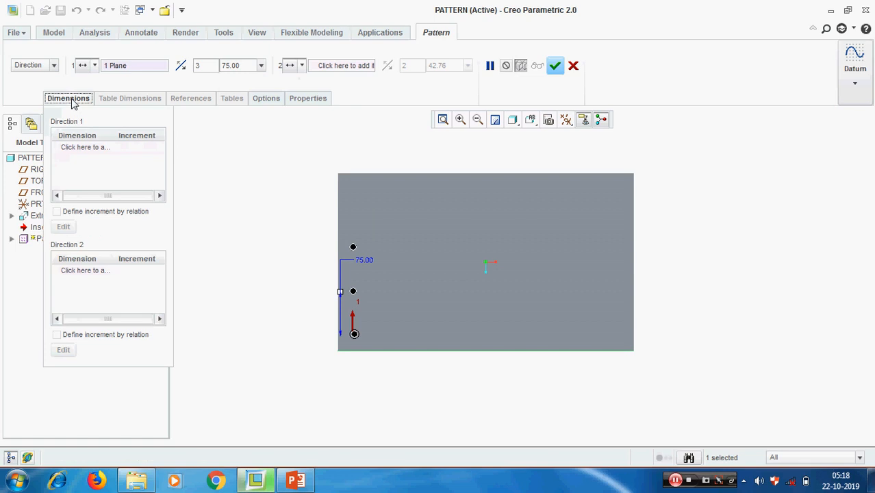
click(70, 99)
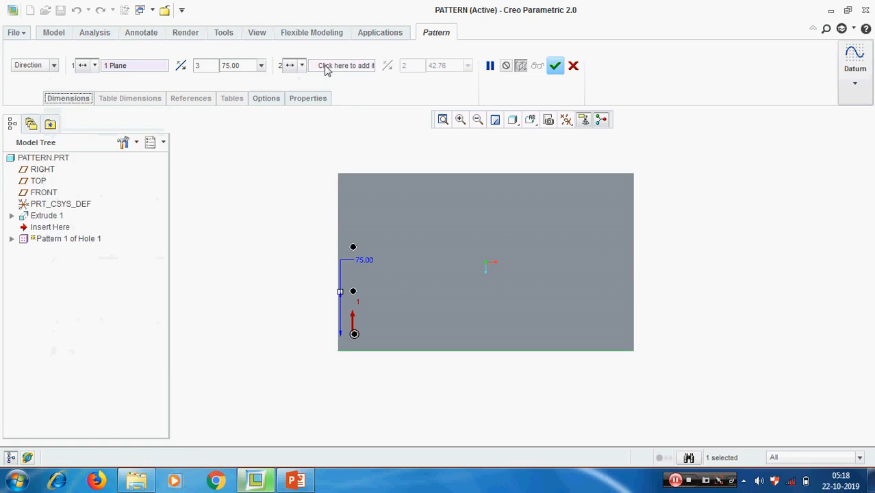
middle_drag(393, 255, 420, 247)
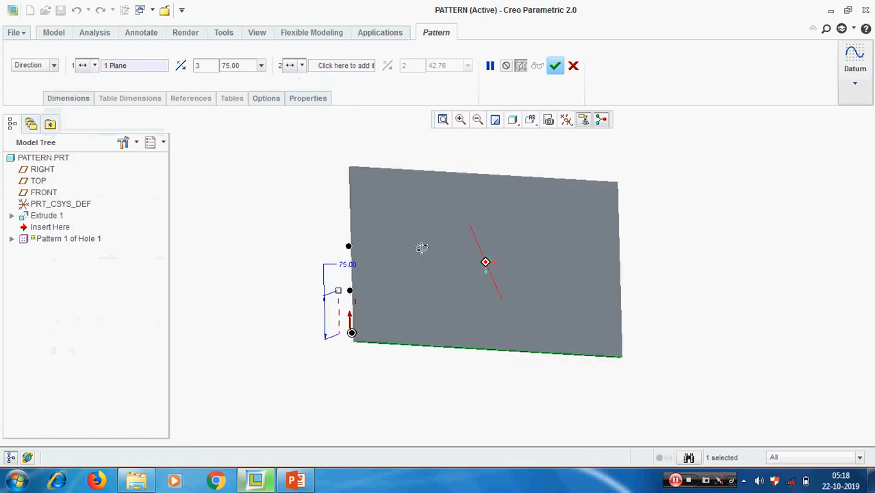
Use the plate's side face, reversed, as the second pattern direction.
click(340, 65)
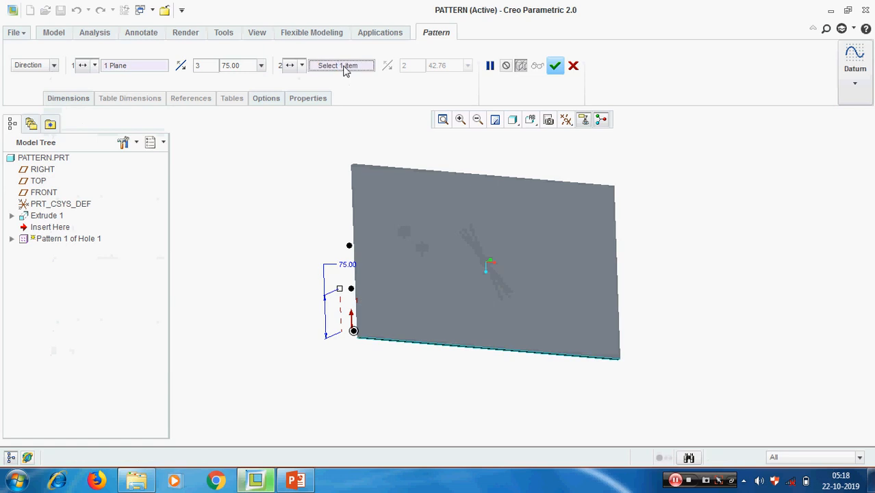
middle_drag(387, 276, 413, 263)
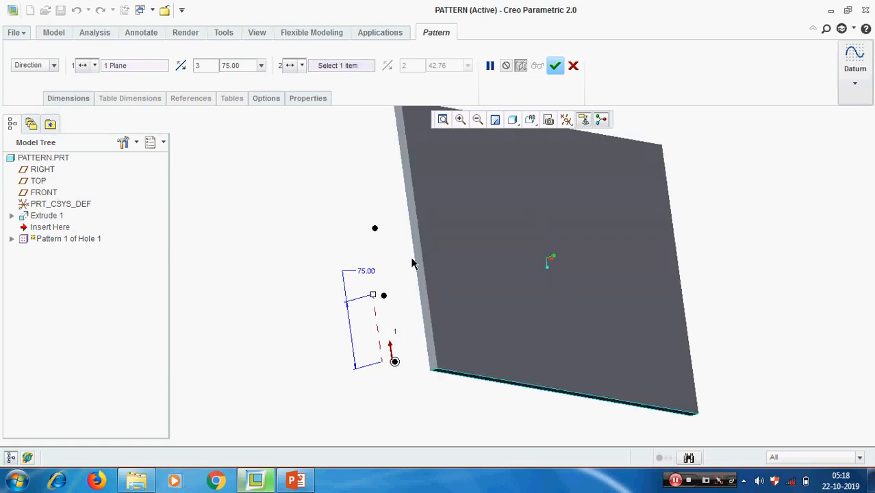
click(419, 248)
middle_drag(536, 297, 509, 290)
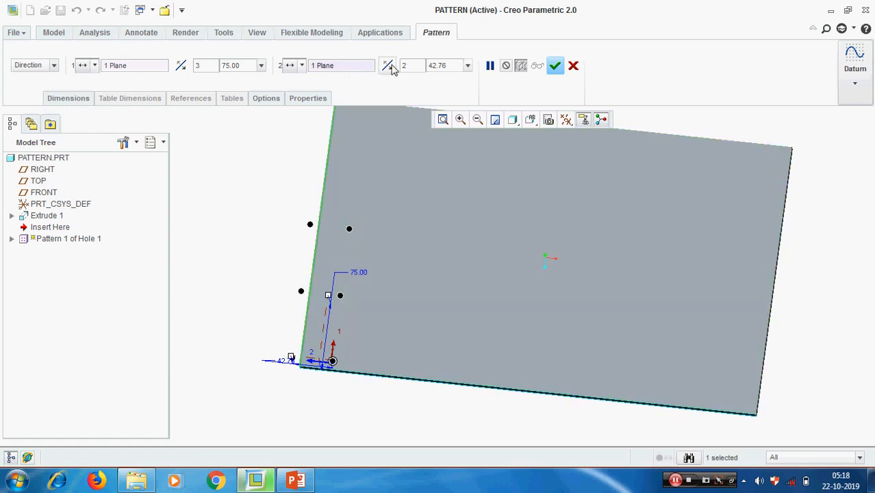
click(387, 65)
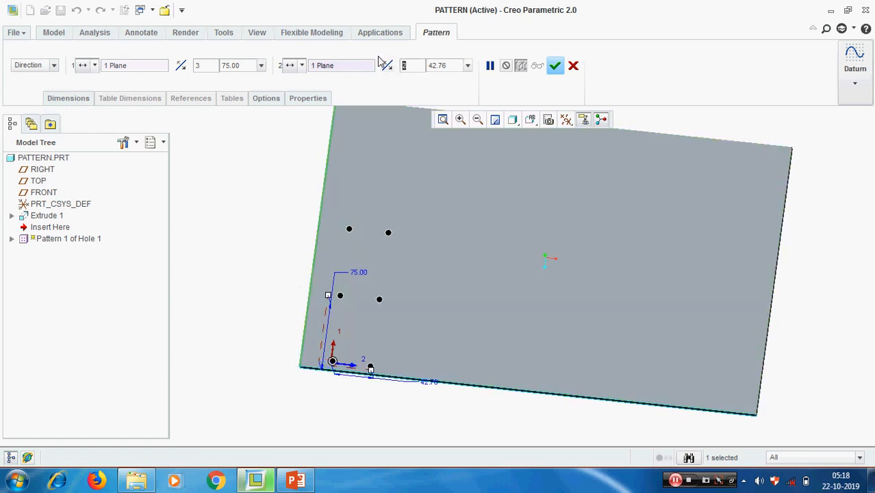
Set 5 members at 60 spacing in the second direction and finish the pattern.
text(5)
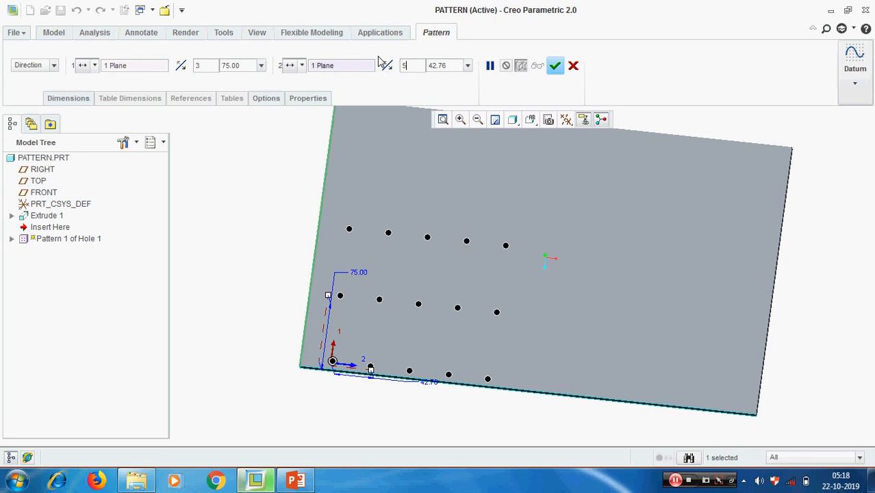
double_click(458, 64)
text(80)
key(Return)
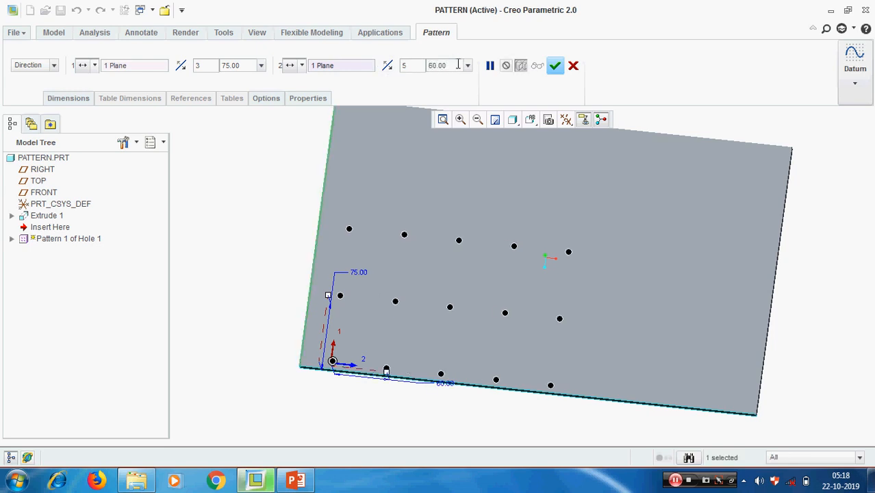
middle_drag(640, 342, 621, 300)
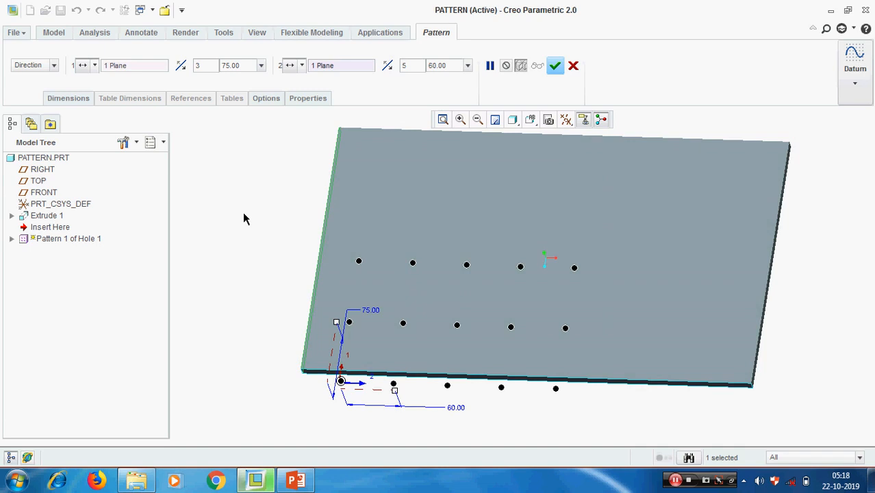
middle_drag(291, 234, 294, 243)
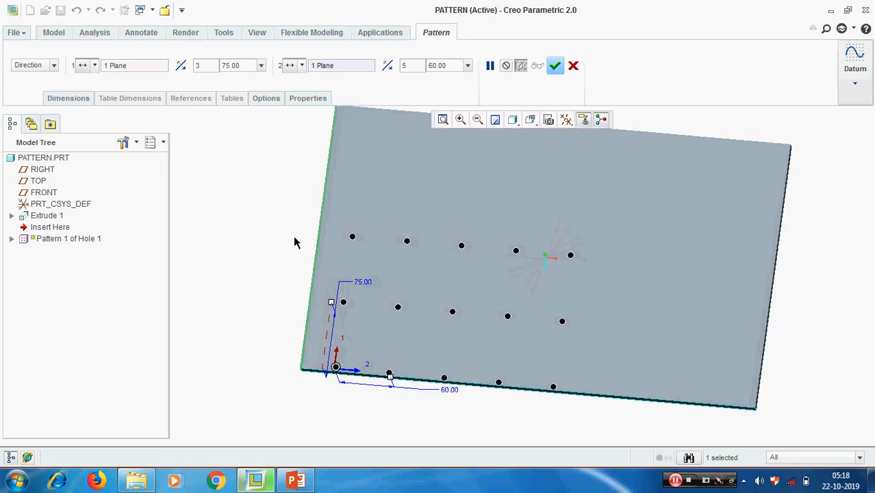
click(555, 66)
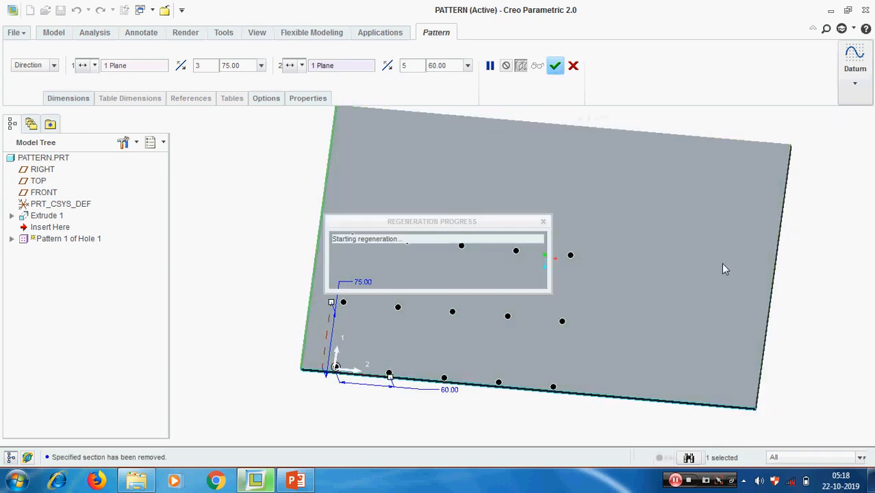
scroll(597, 284, up, 3)
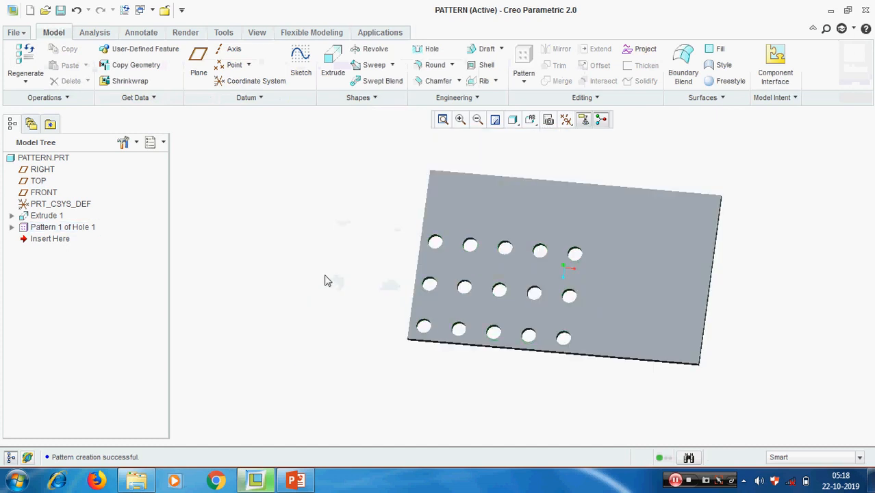
right_click(81, 231)
click(130, 253)
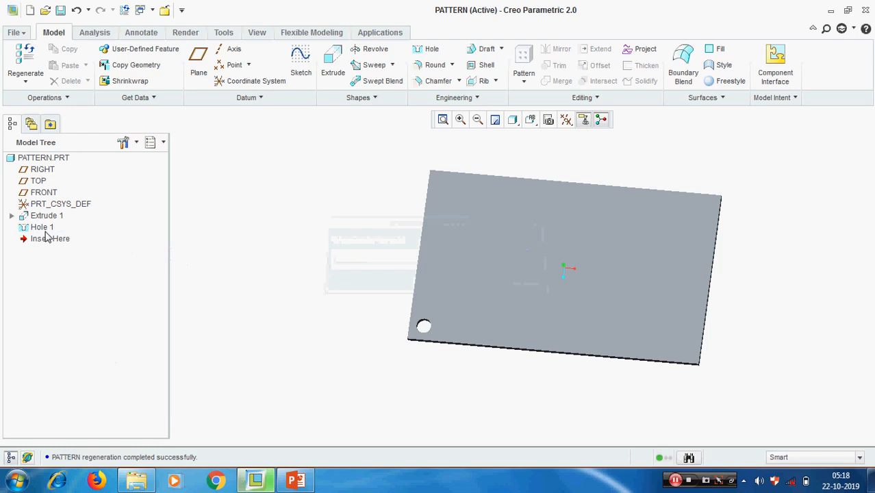
click(40, 230)
click(460, 159)
click(38, 228)
click(526, 82)
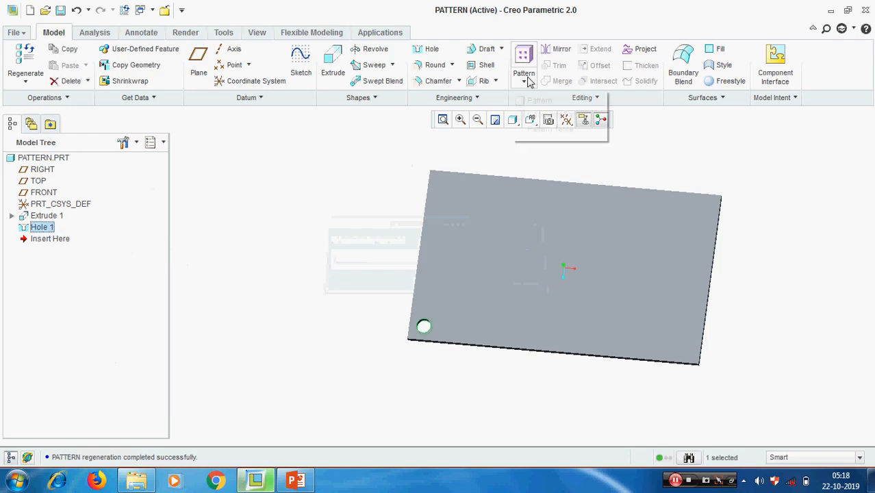
click(541, 102)
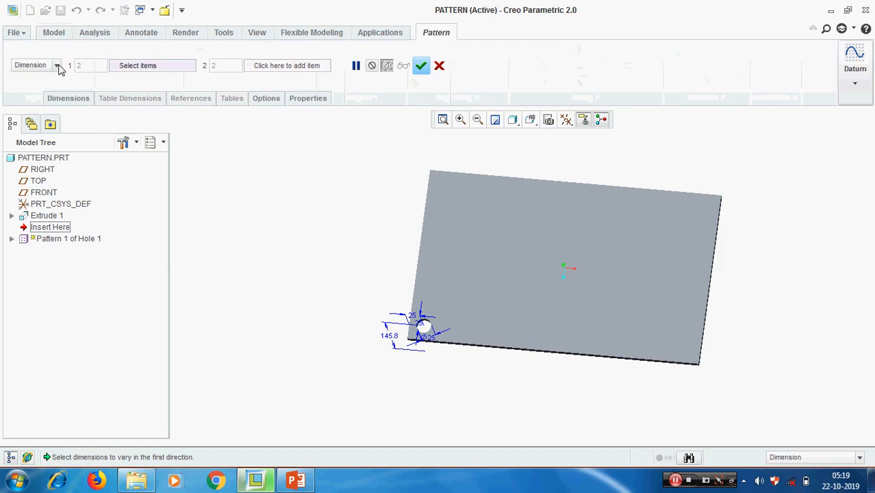
click(58, 65)
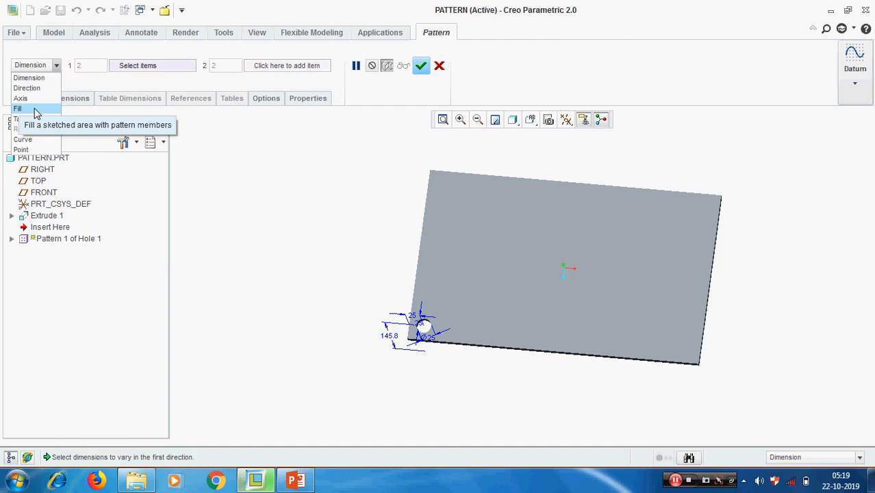
click(264, 167)
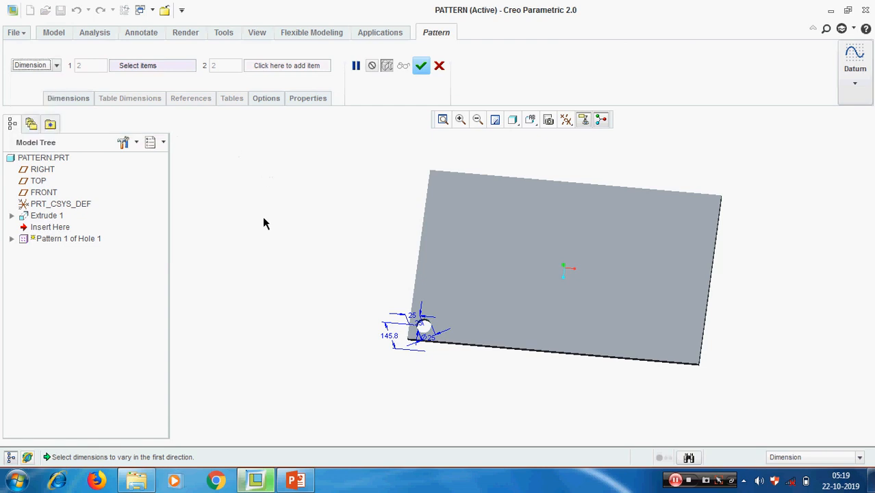
click(439, 66)
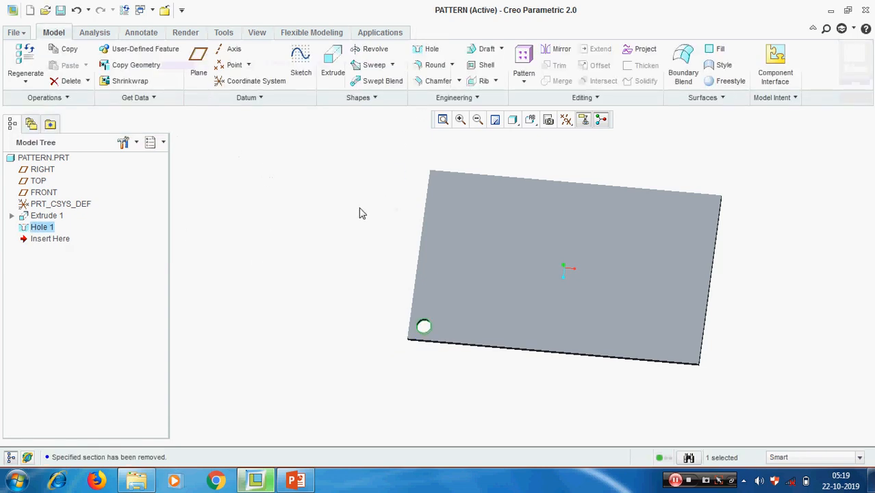
Start a new sketch on the plate's top face.
mouse_move(327, 280)
middle_down()
mouse_move(348, 239)
mouse_move(344, 251)
middle_up()
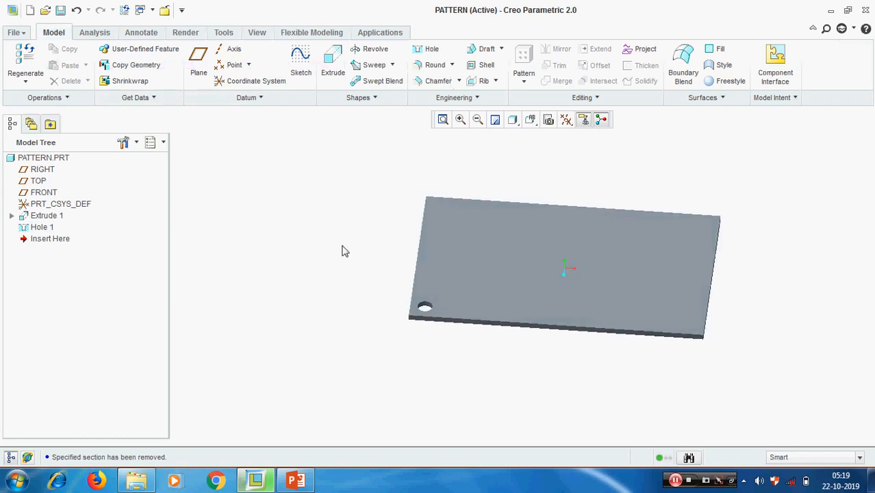
click(302, 57)
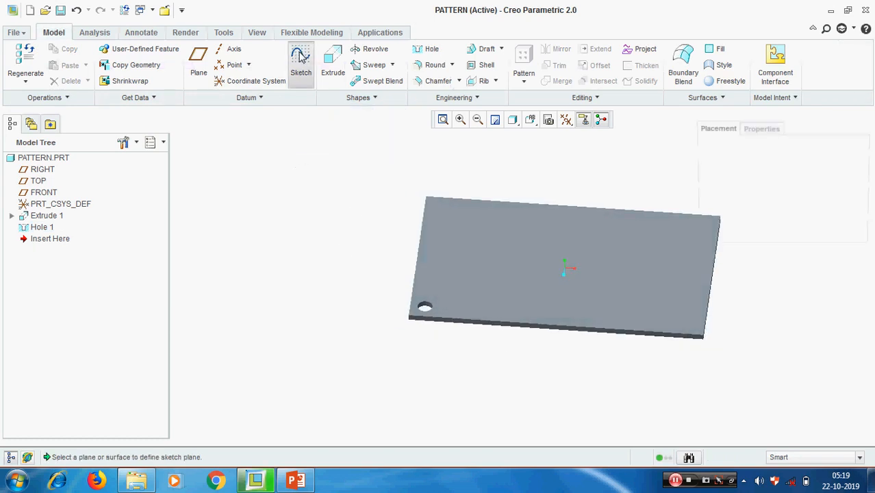
click(485, 243)
click(815, 263)
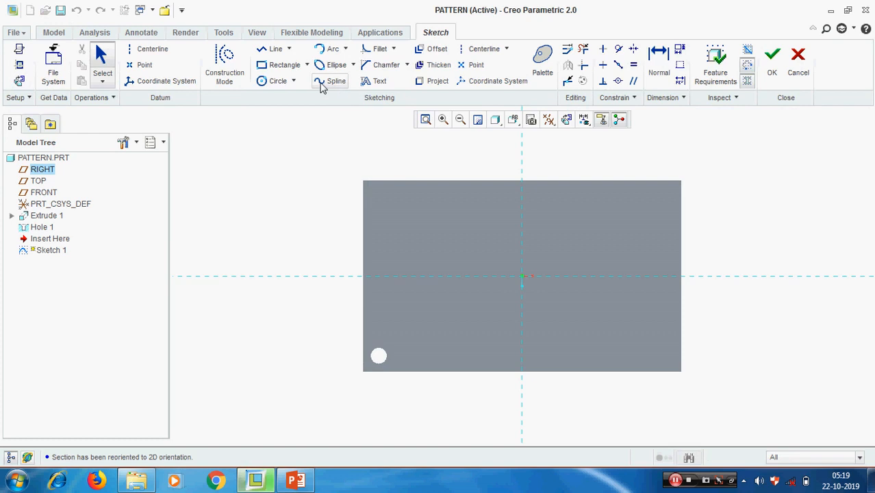
Draw a closed freeform spline through eight points around the plate's centre.
click(335, 82)
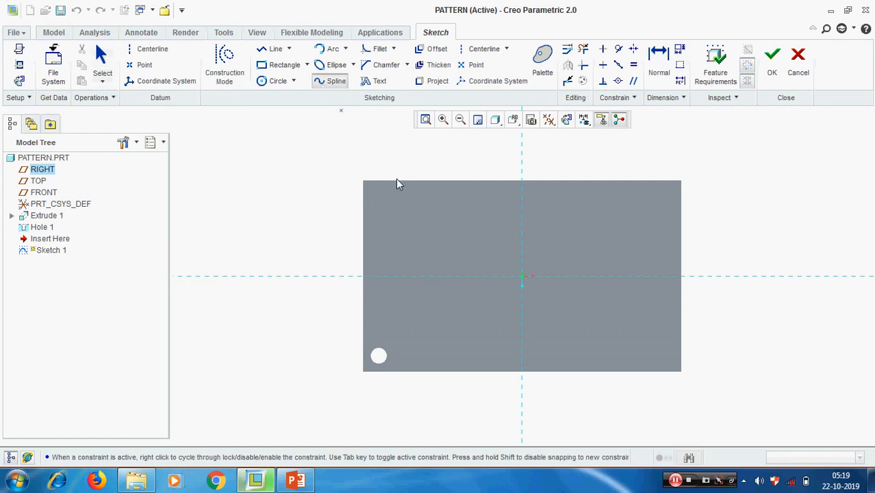
click(486, 216)
click(571, 231)
click(634, 231)
click(605, 342)
click(497, 309)
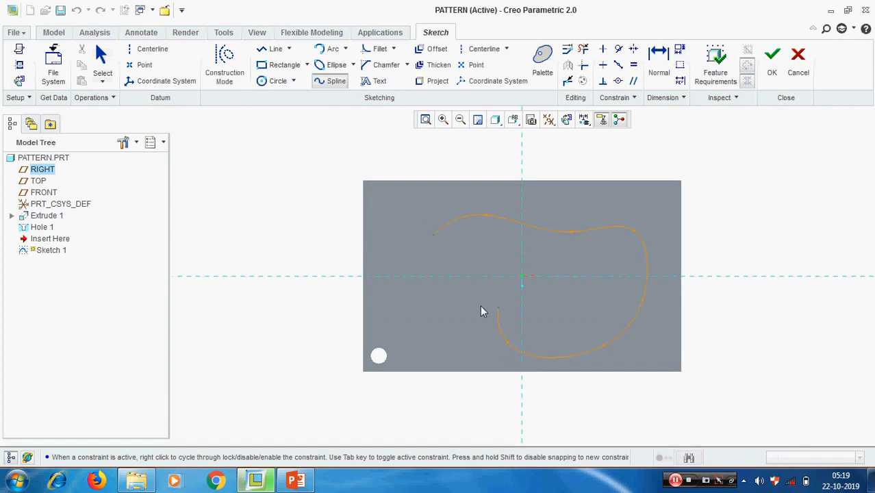
click(401, 296)
click(451, 272)
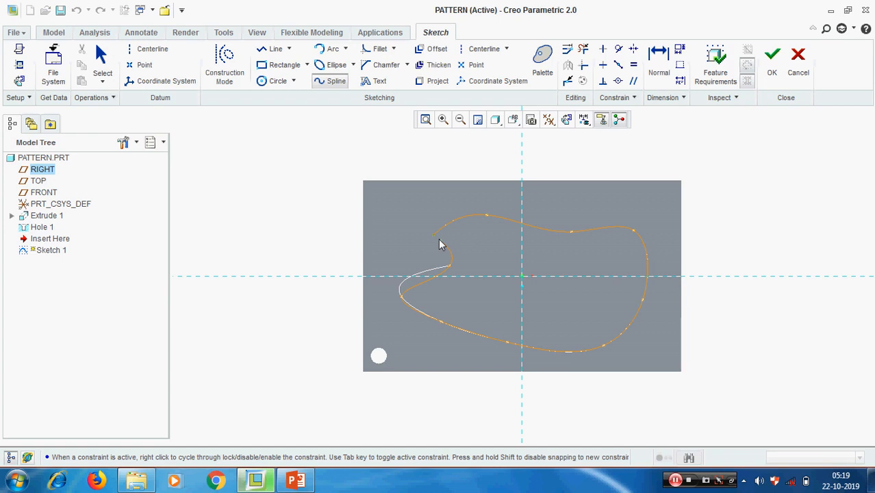
click(435, 235)
middle_click(496, 250)
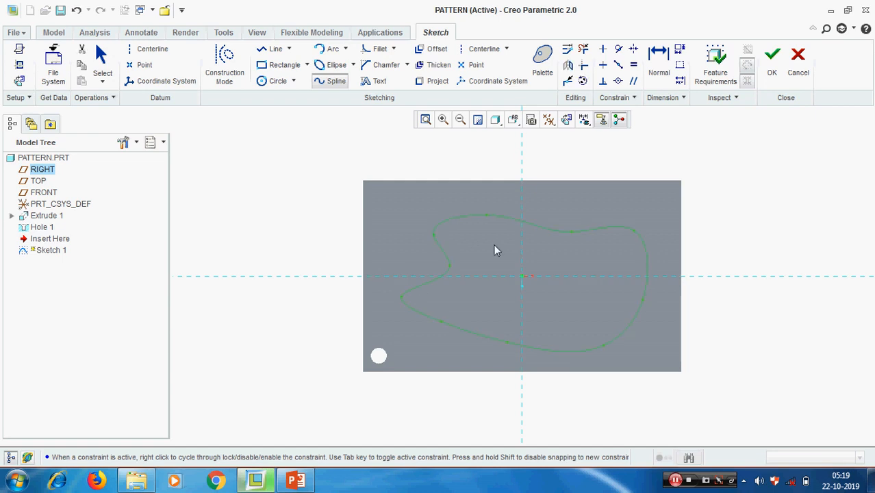
Finish Sketch 1, return to the 3D view, and select Hole 1 for patterning.
click(772, 59)
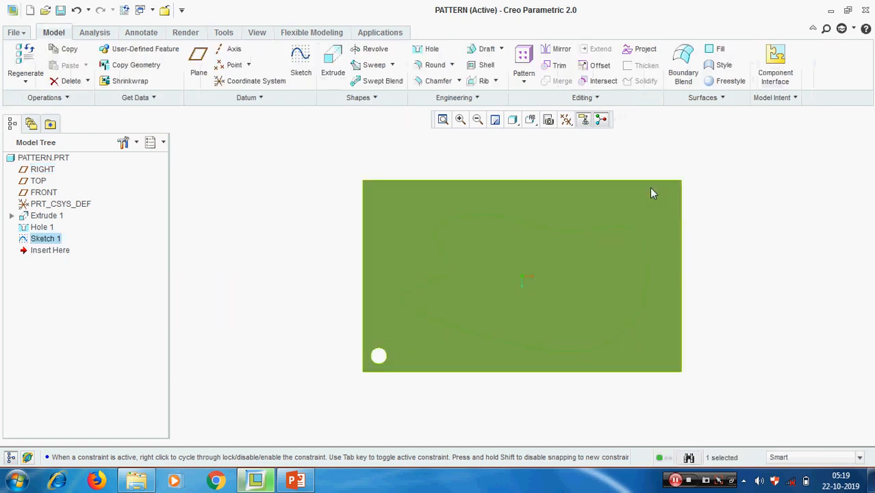
click(268, 197)
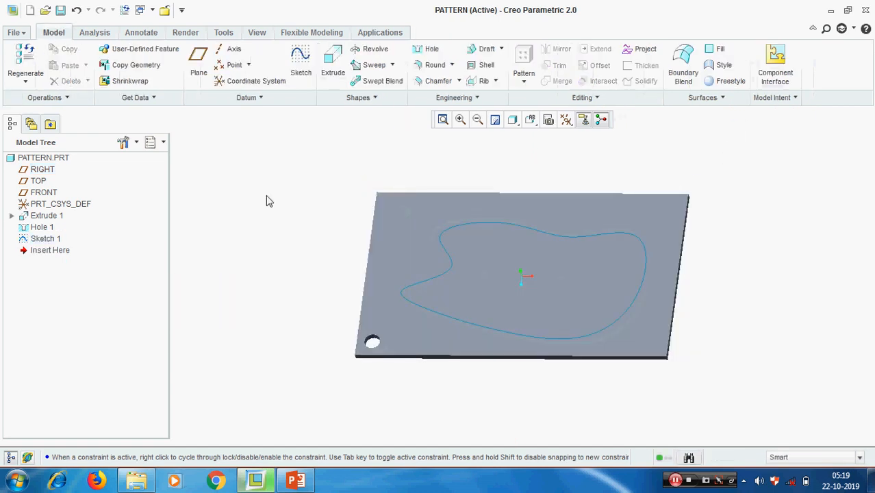
click(37, 228)
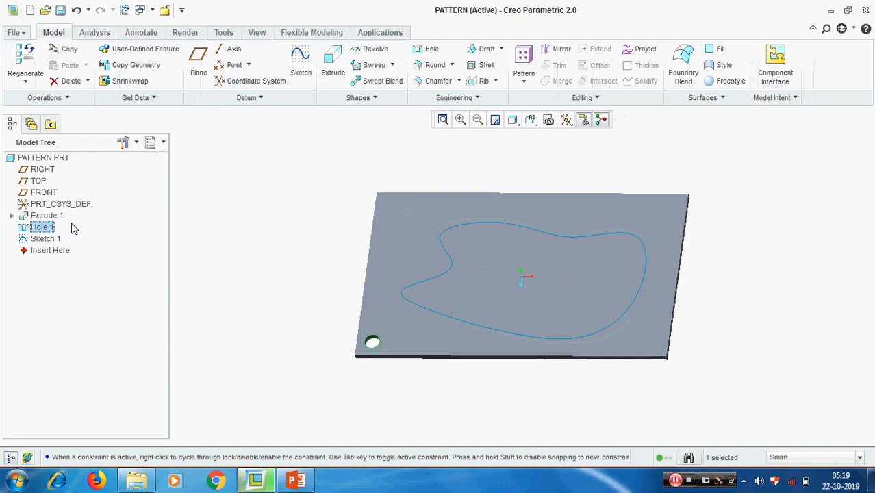
click(525, 82)
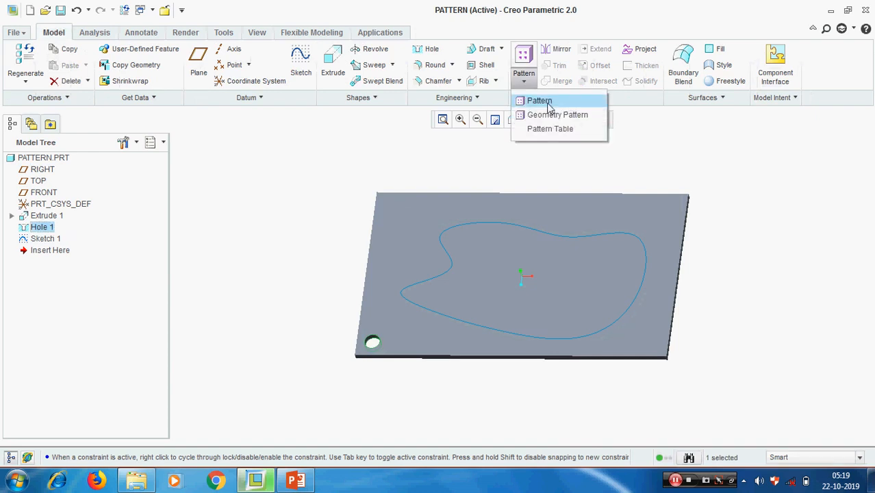
Start a Fill pattern of Hole 1, then cancel it without creating anything.
click(548, 104)
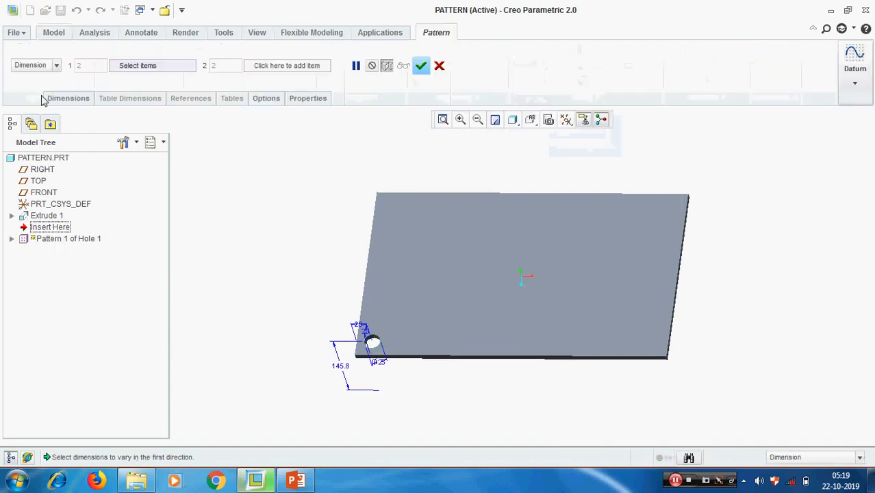
click(55, 65)
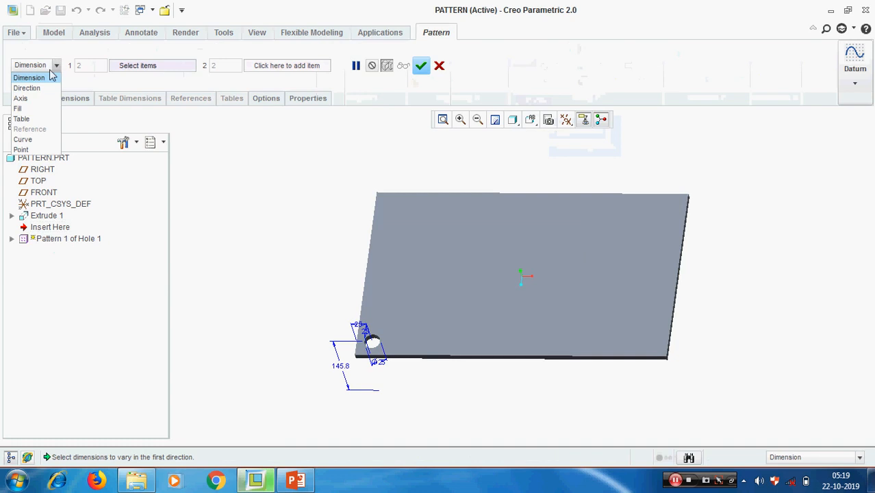
click(30, 108)
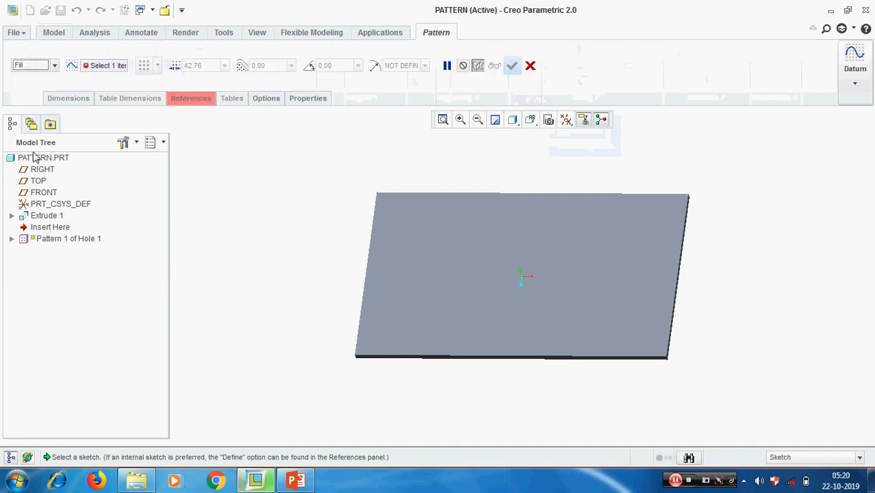
click(531, 66)
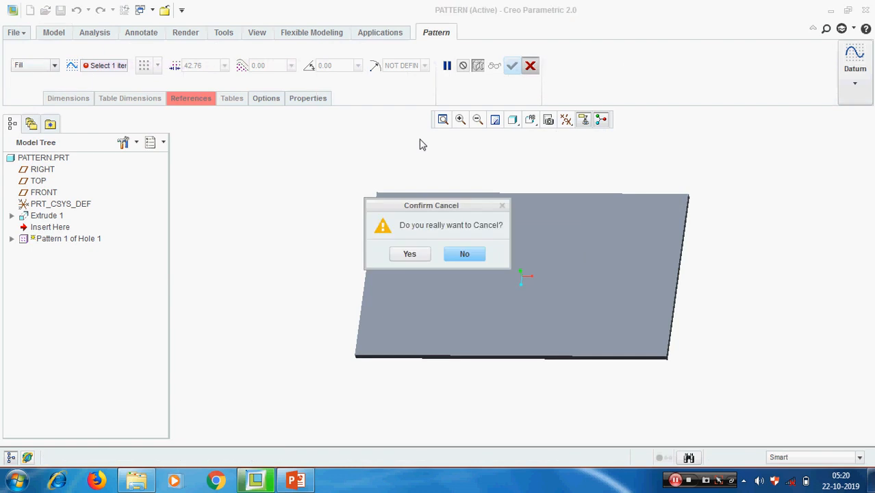
click(391, 253)
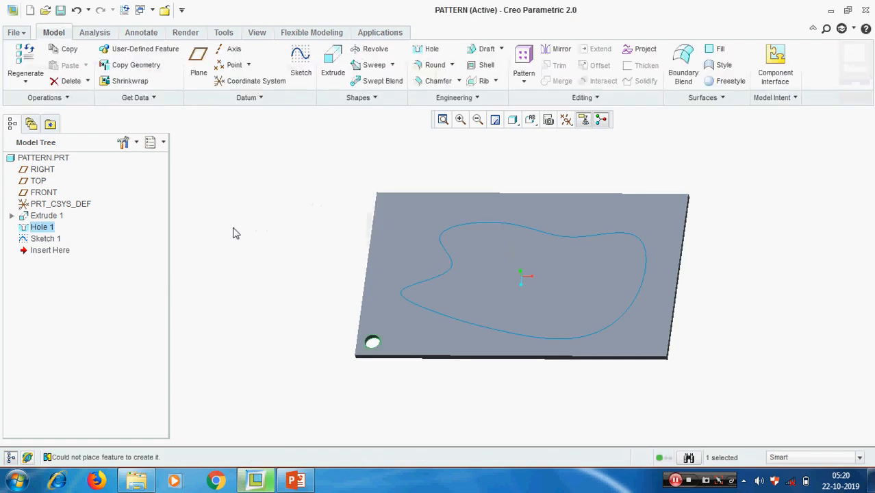
click(233, 233)
Drag Sketch 1 above Hole 1 in the Model Tree and select Hole 1.
click(42, 239)
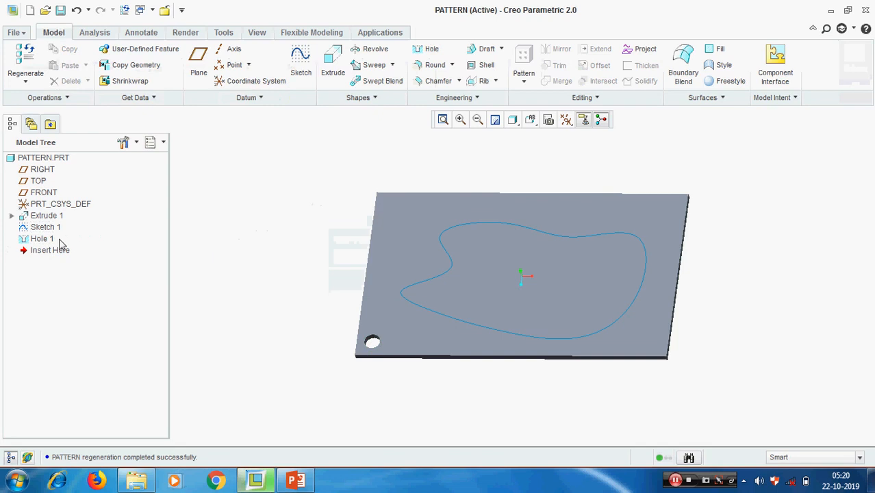
mouse_move(53, 233)
mouse_down()
mouse_move(59, 244)
mouse_move(57, 227)
mouse_up()
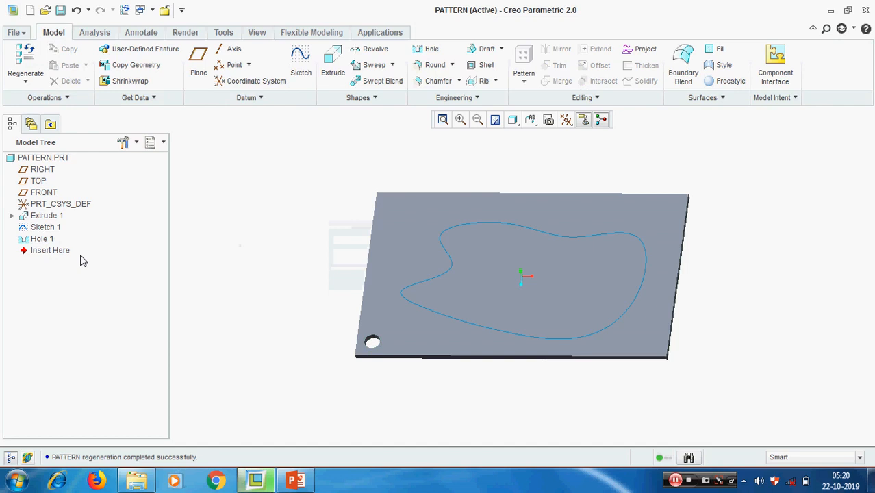
click(48, 240)
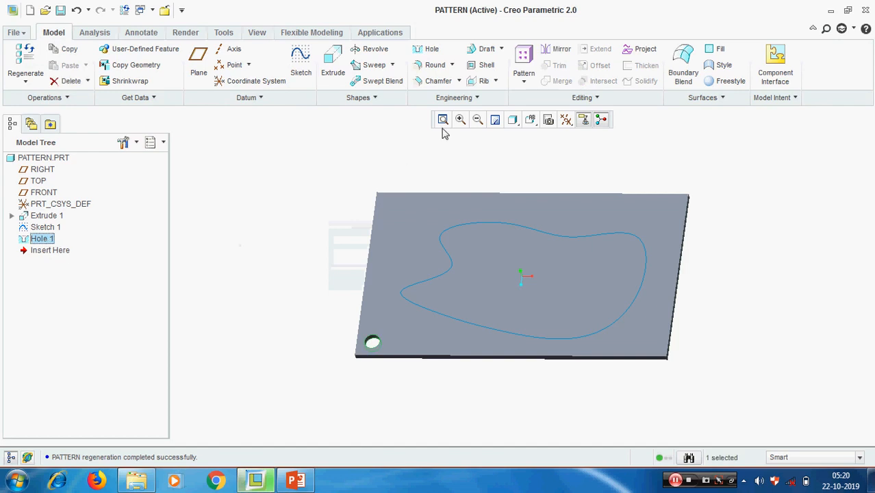
Start a Fill pattern of Hole 1 using the Sketch 1 spline outline as region.
click(525, 83)
click(537, 98)
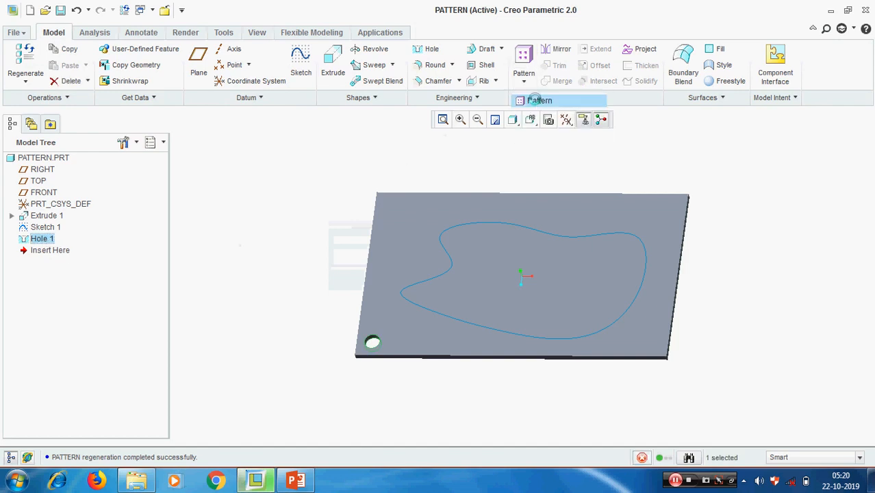
click(54, 66)
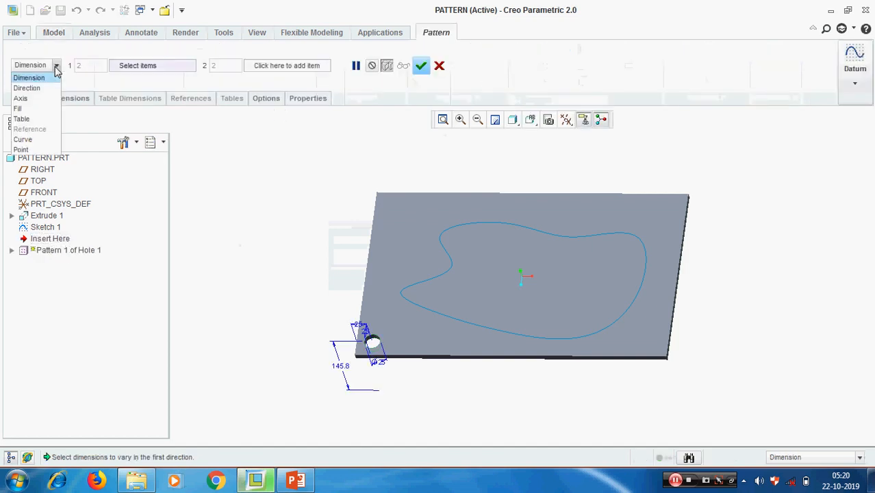
click(29, 109)
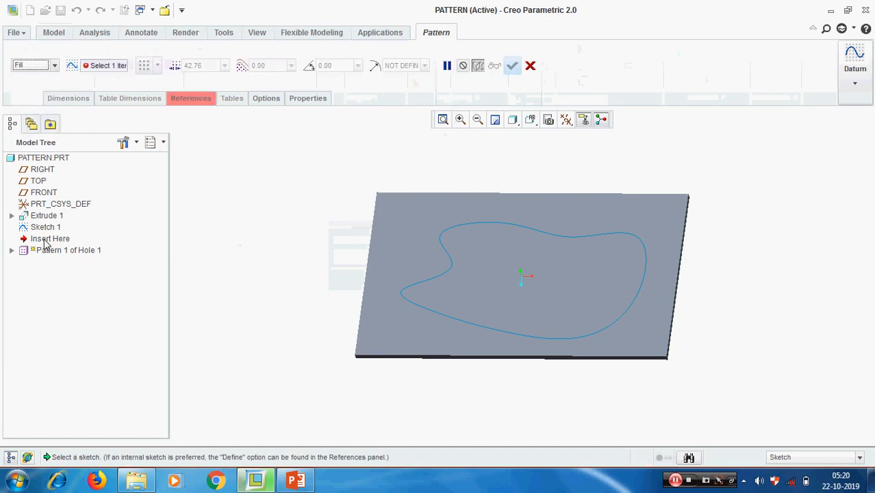
click(433, 285)
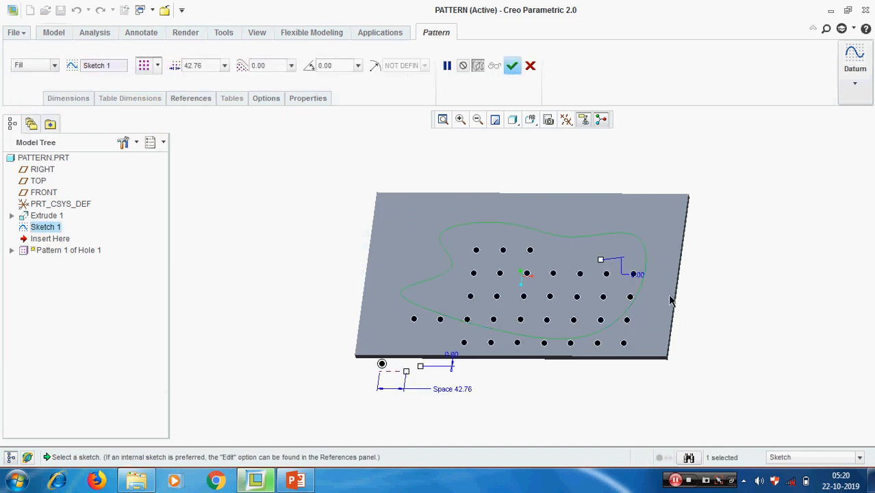
Check the fill from the TOP view and confirm the pattern at 42.76 spacing.
middle_drag(671, 301, 479, 221)
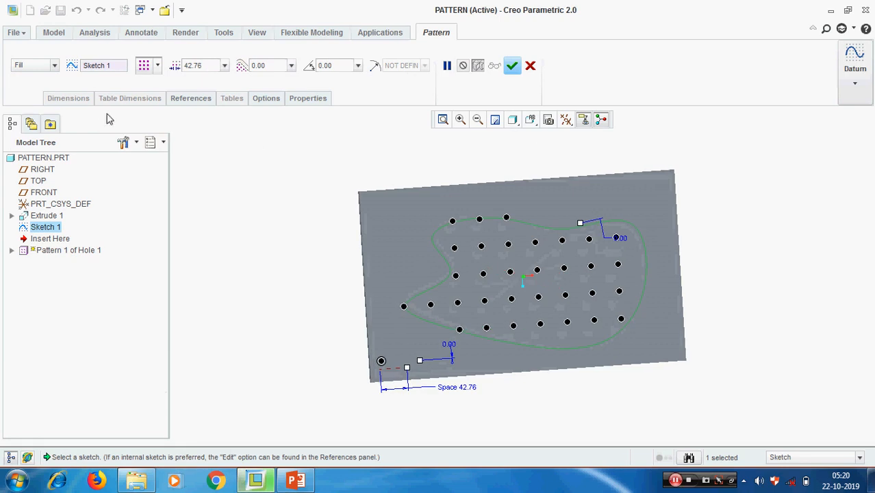
click(530, 120)
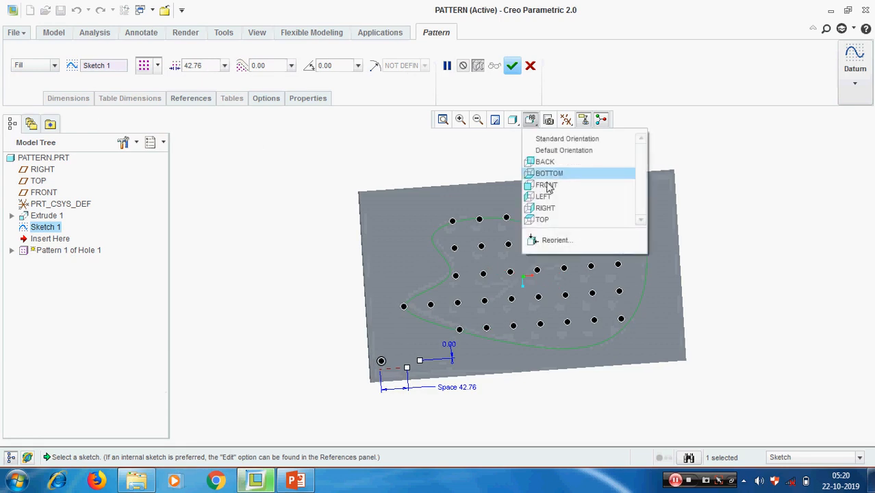
click(544, 219)
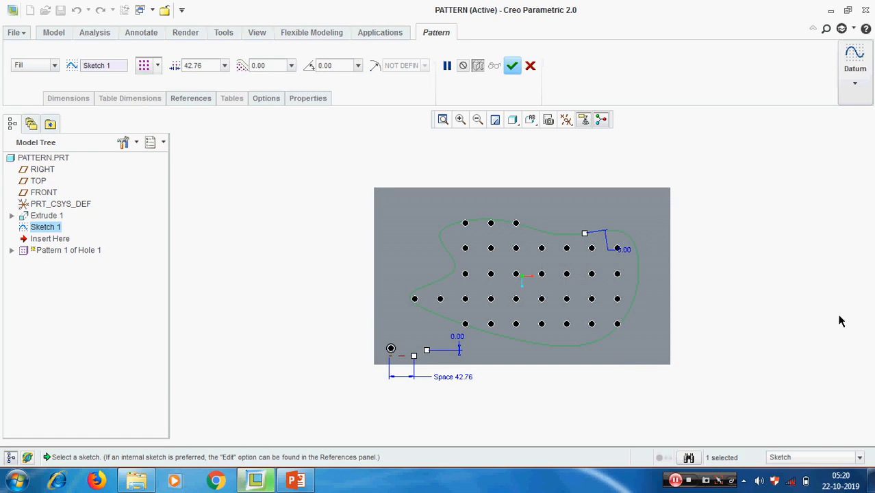
click(512, 66)
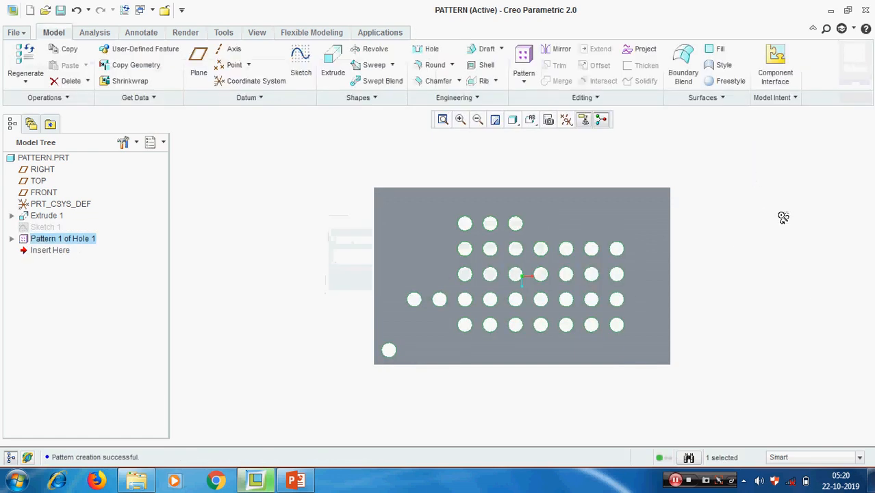
middle_drag(781, 218, 809, 233)
click(157, 282)
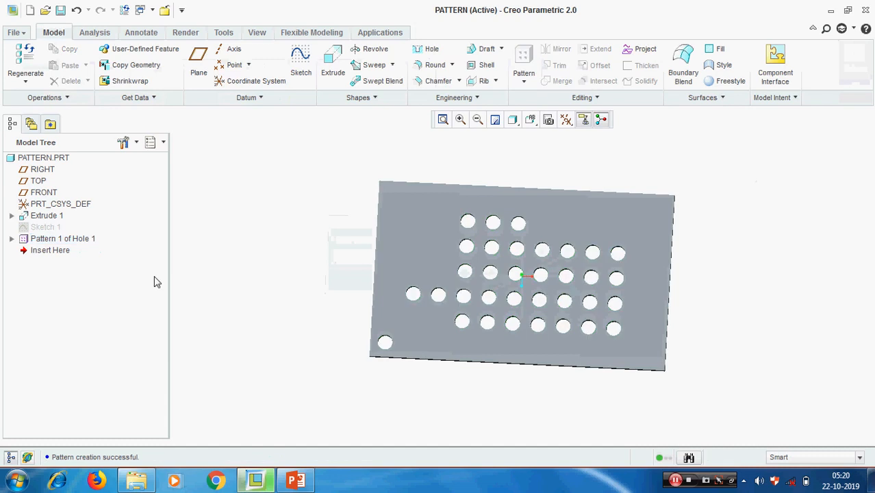
Delete the fill pattern of Hole 1 and reopen Sketch 1 for editing.
click(79, 240)
right_click(79, 241)
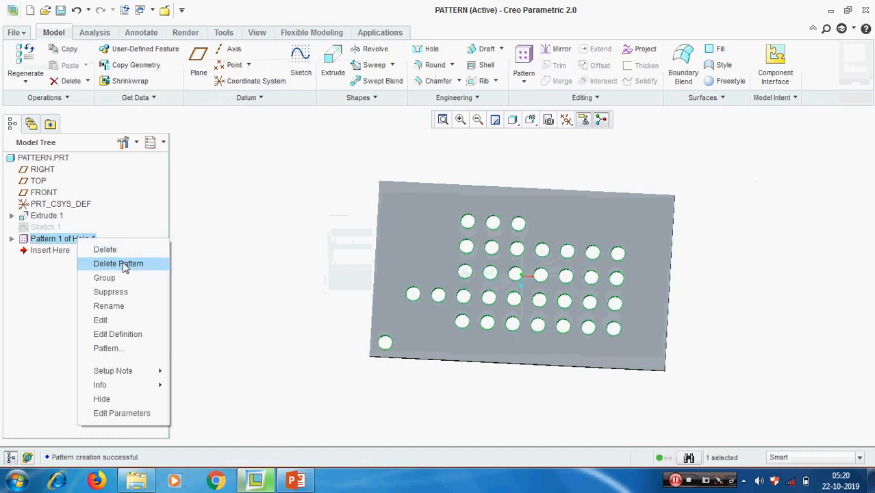
click(134, 264)
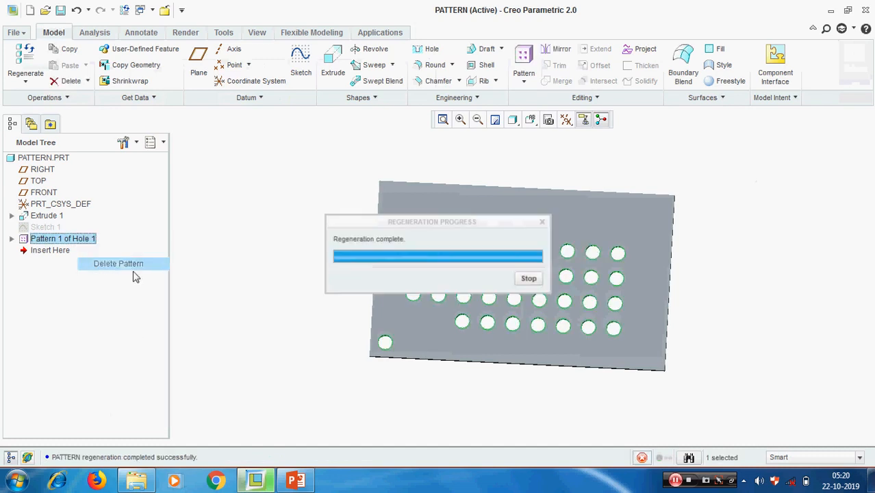
click(46, 228)
right_click(46, 229)
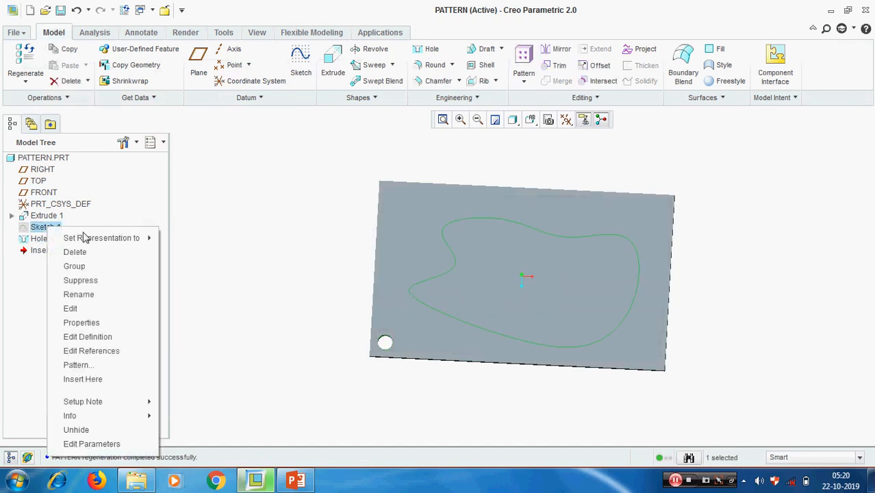
click(86, 336)
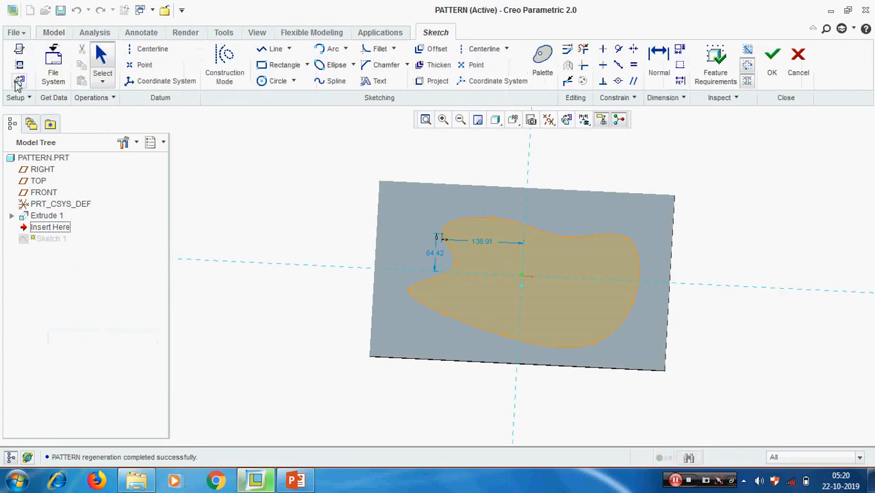
Replace the spline in Sketch 1 with a rectangle across the plate.
click(473, 215)
key(Delete)
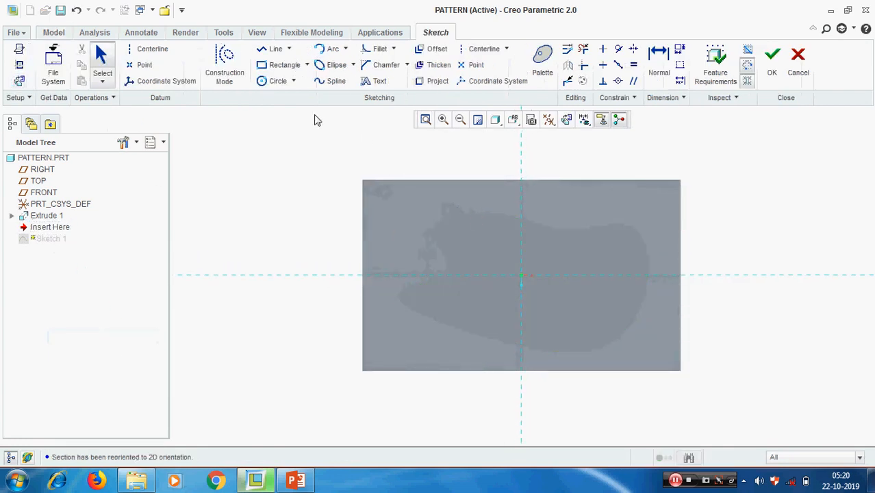
click(281, 64)
click(419, 220)
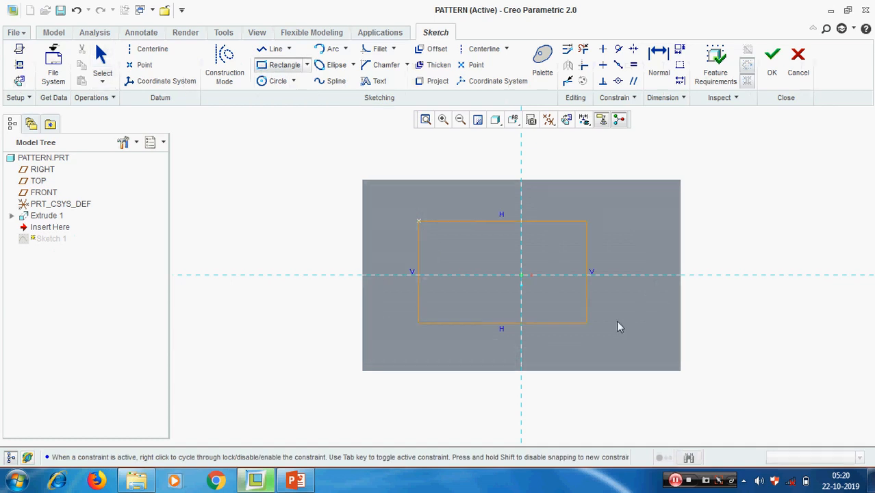
click(651, 334)
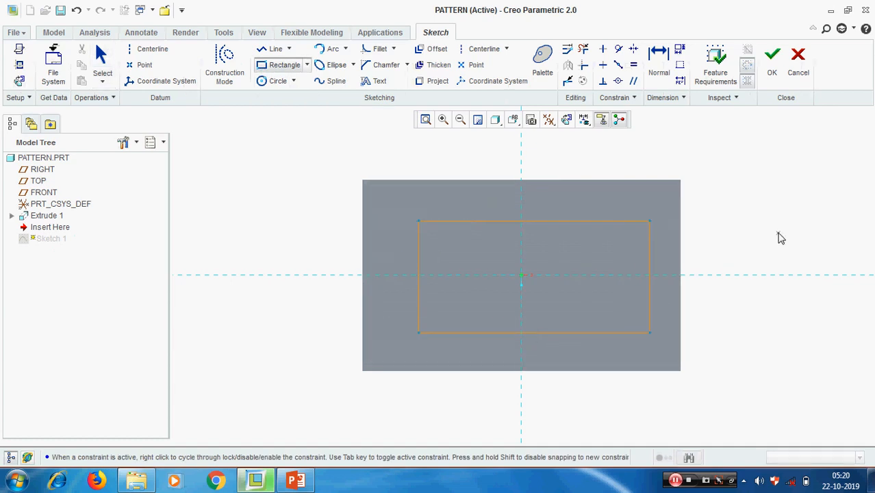
middle_click(778, 233)
click(773, 60)
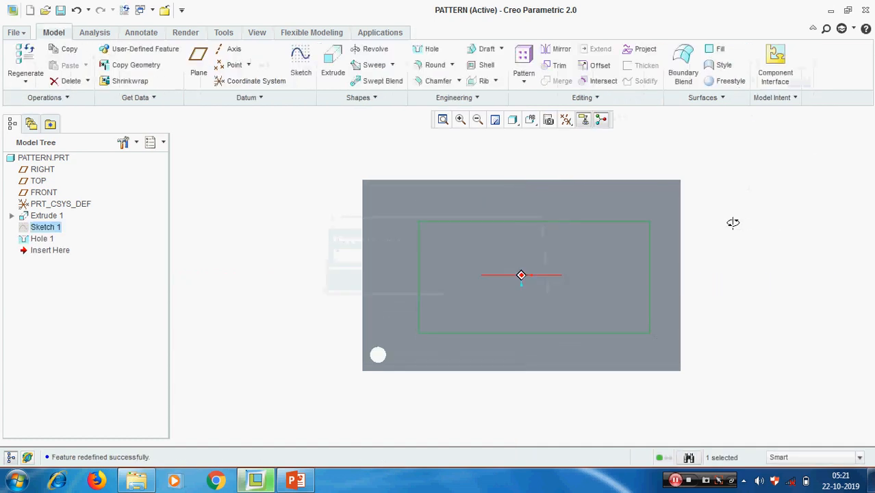
click(285, 247)
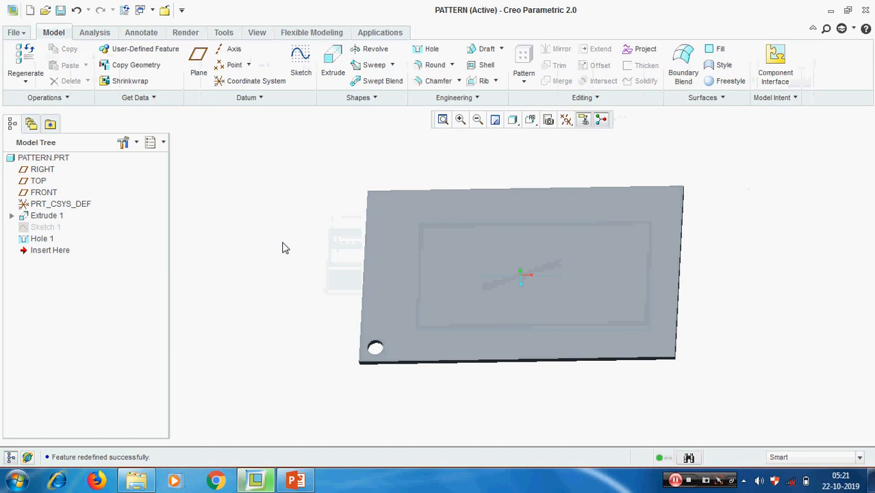
Unhide Sketch 1 and select Hole 1.
right_click(54, 230)
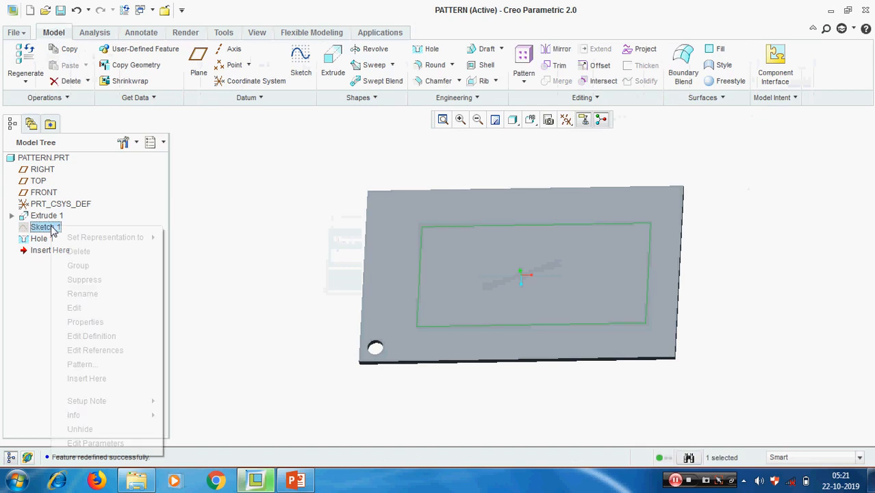
click(87, 434)
click(250, 281)
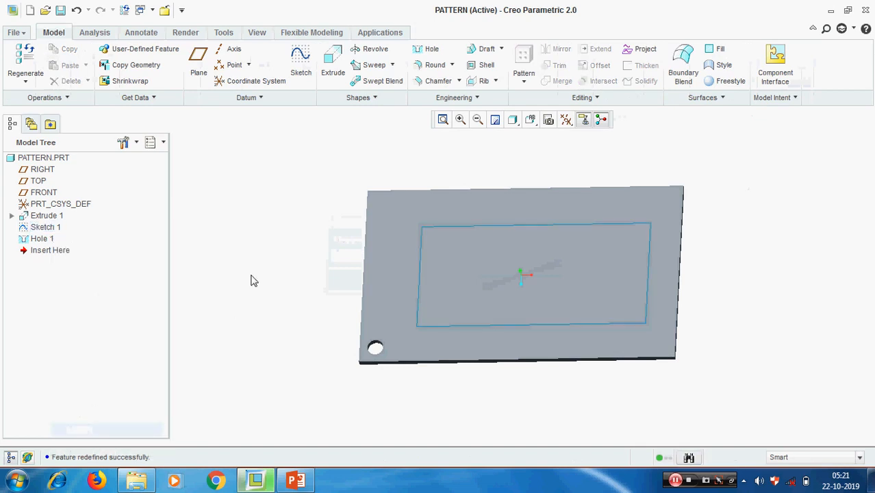
click(41, 239)
Start a Fill pattern of Hole 1 inside the rectangular Sketch 1, viewed from TOP.
click(524, 69)
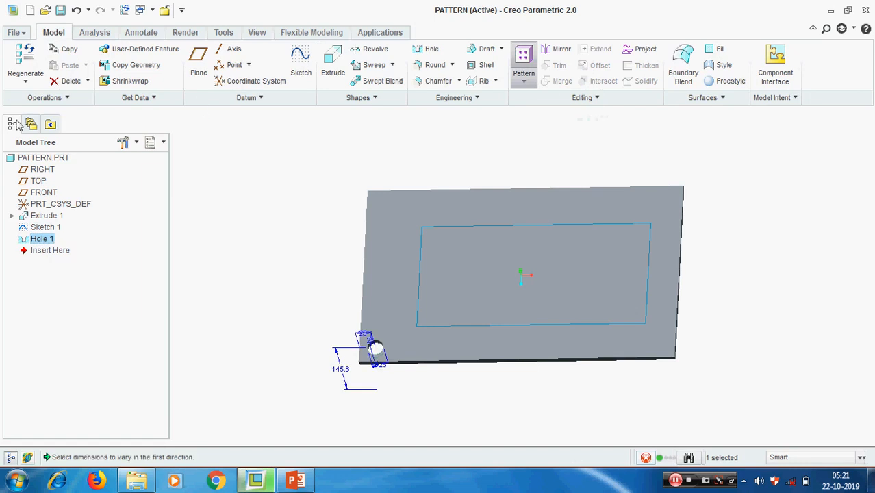
click(56, 65)
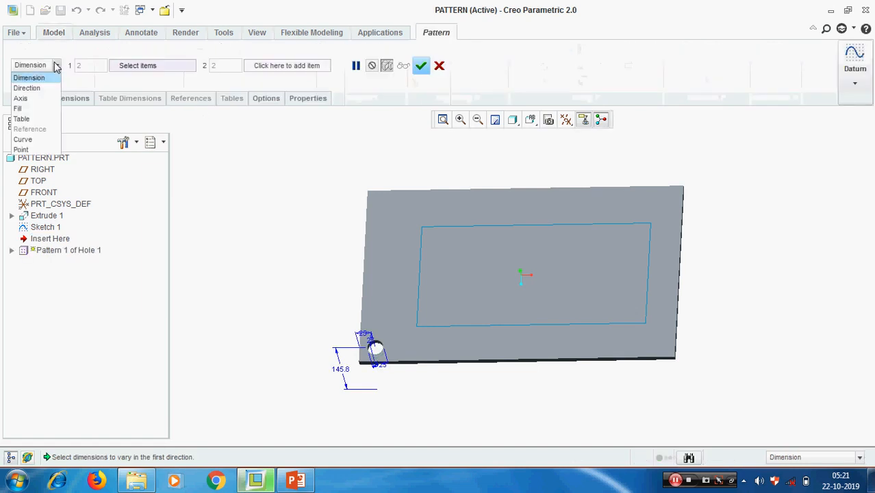
click(31, 108)
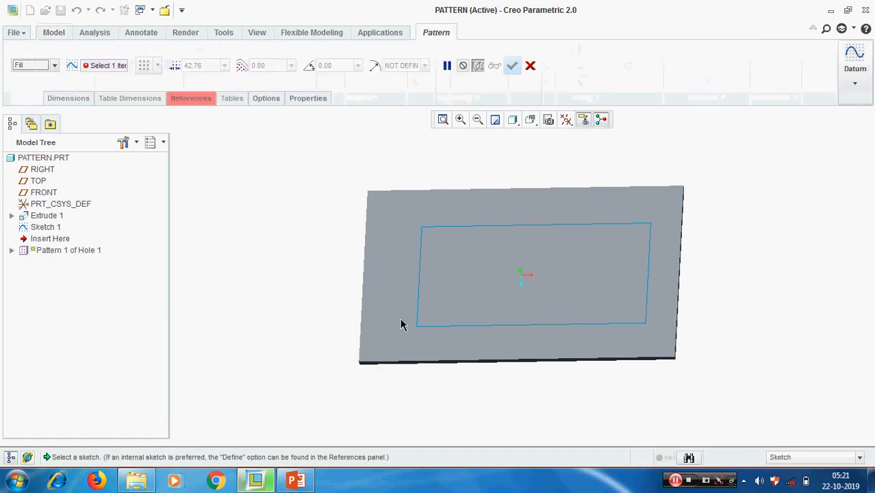
click(443, 326)
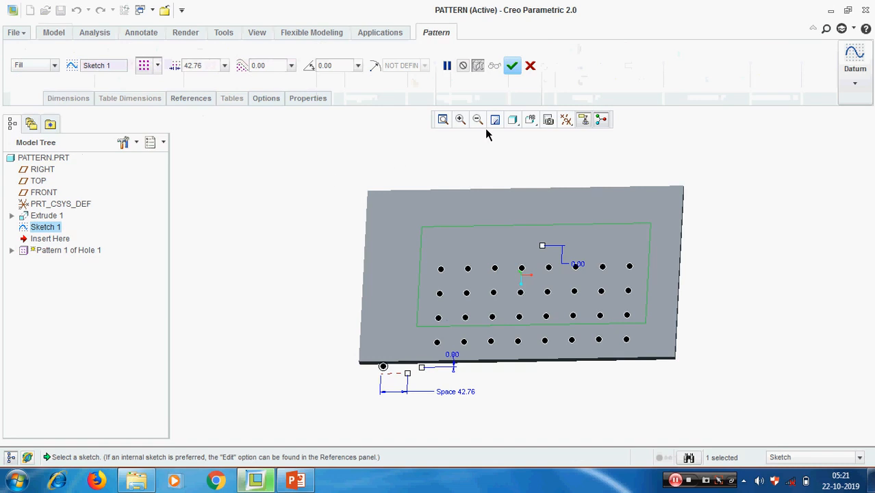
click(530, 120)
click(553, 219)
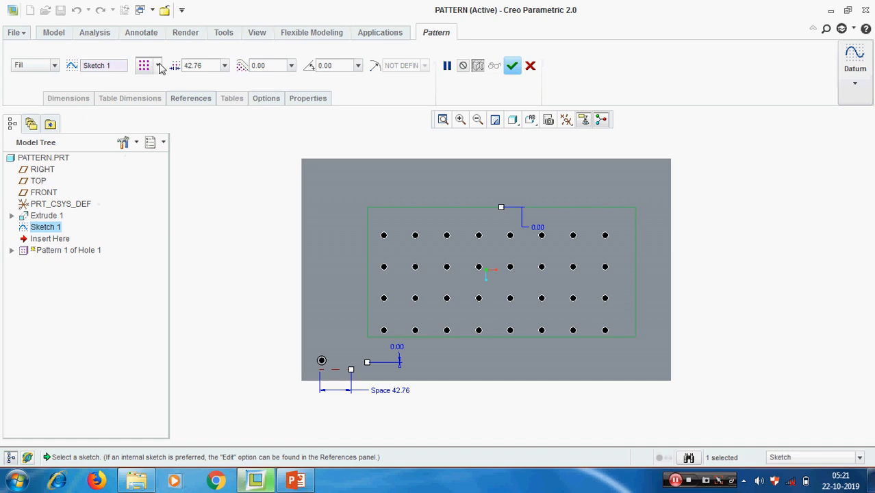
Try the staggered, alternate and circular fill layouts, then return to the square grid.
click(158, 67)
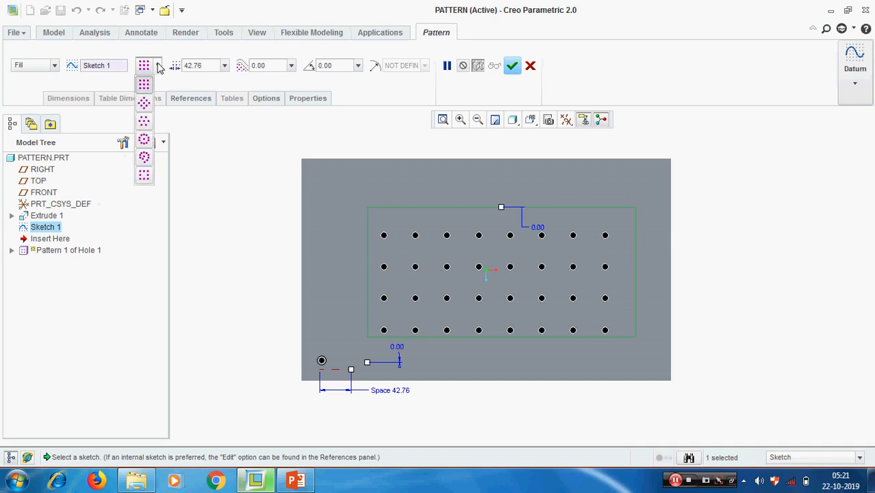
click(145, 105)
click(157, 65)
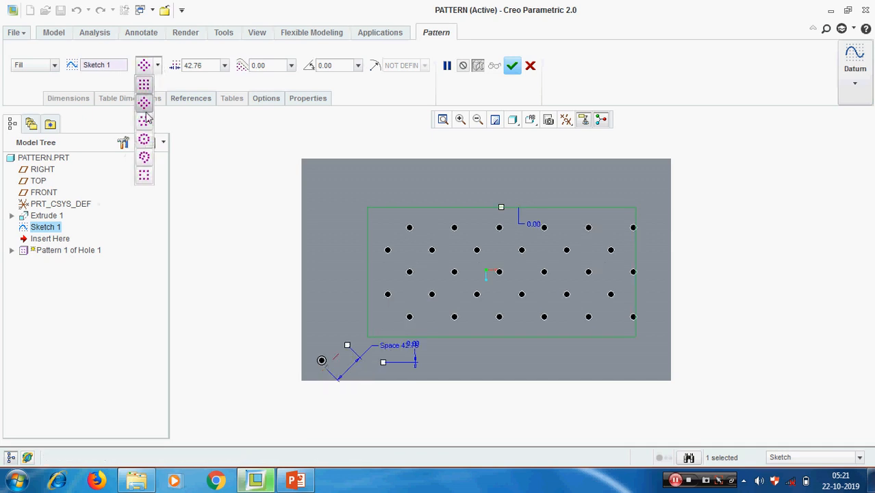
click(143, 123)
click(158, 65)
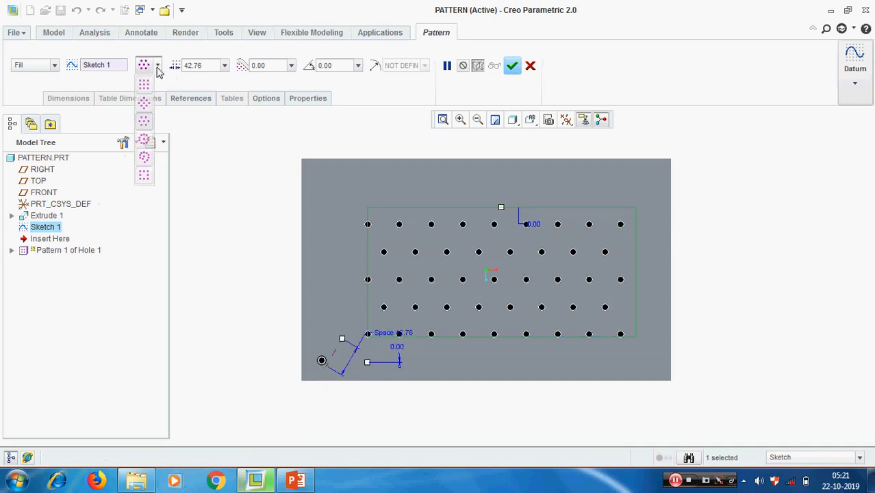
click(148, 142)
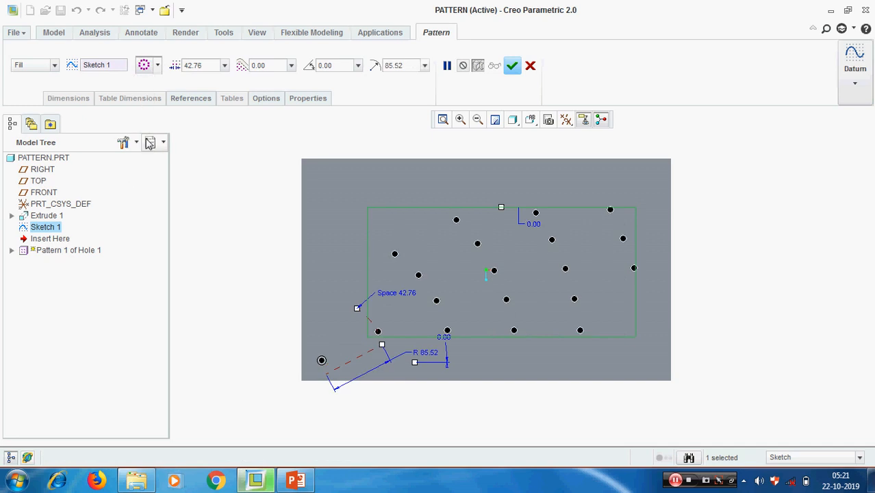
click(158, 65)
click(144, 86)
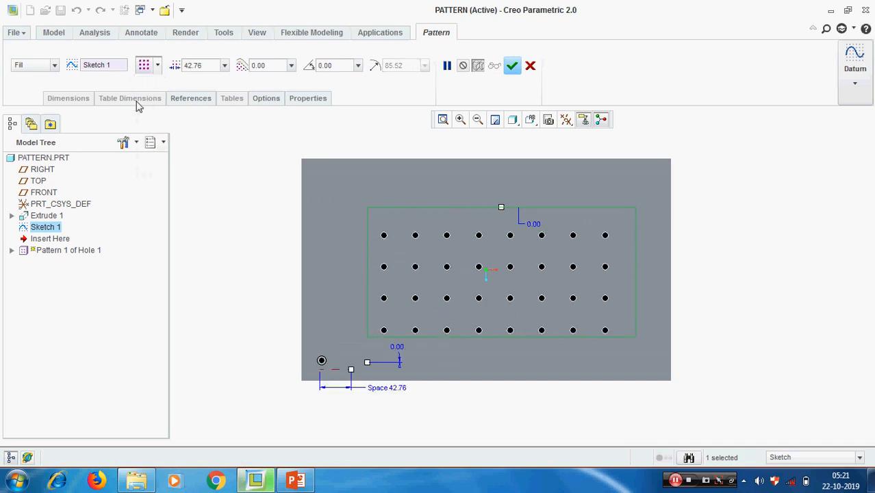
Set hole spacing to 50.00 and boundary distance to 5.00, then accept the fill pattern.
click(209, 67)
text(50)
key(Return)
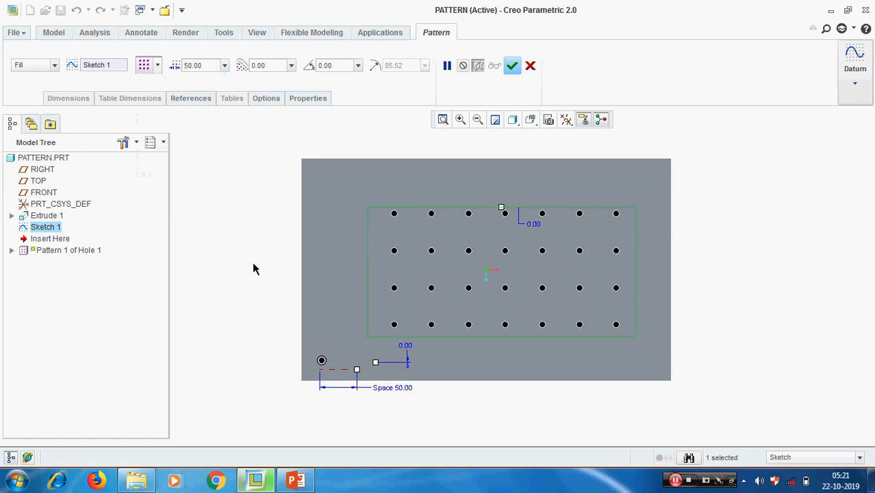
click(272, 67)
text(5)
key(Return)
double_click(272, 63)
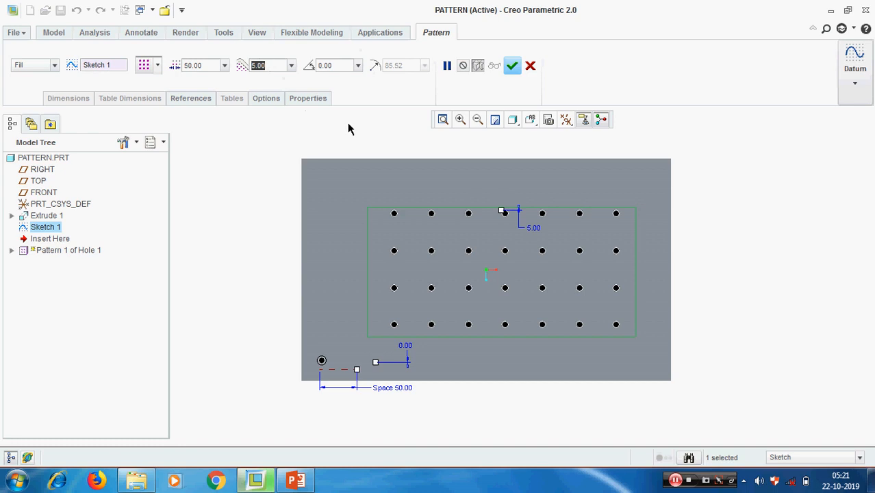
click(512, 65)
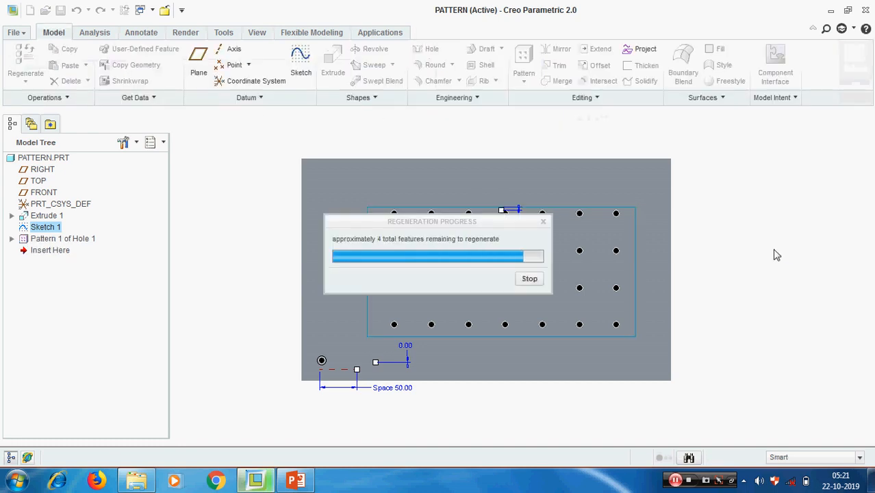
Delete the fill pattern, leaving Hole 1 selected.
right_click(67, 241)
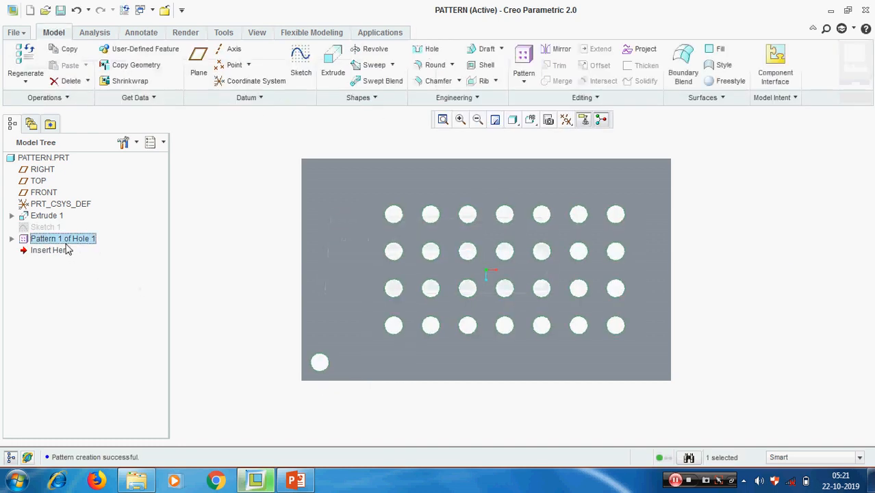
click(132, 273)
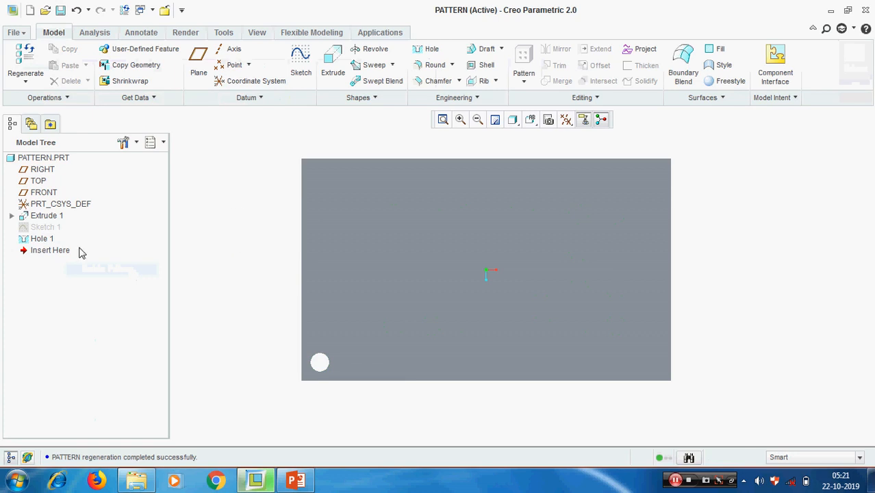
click(43, 239)
Start a new pattern of Hole 1, then cancel it without choosing a type.
click(528, 84)
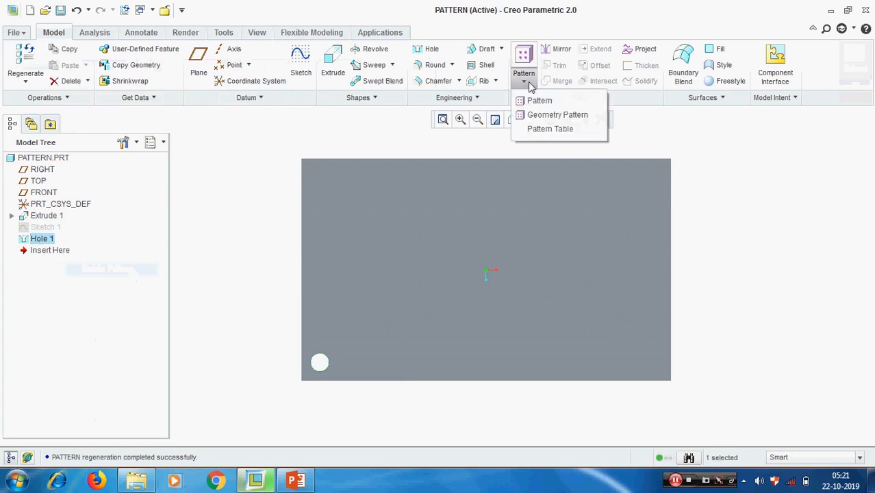
click(537, 100)
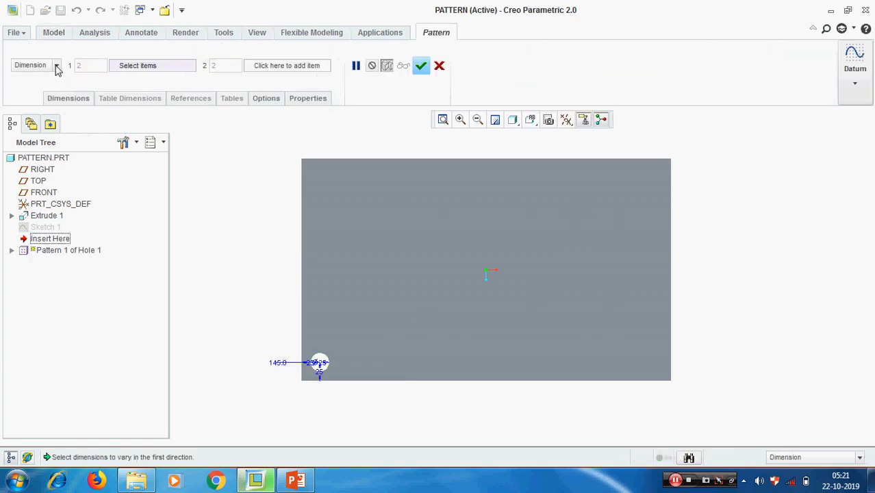
click(56, 66)
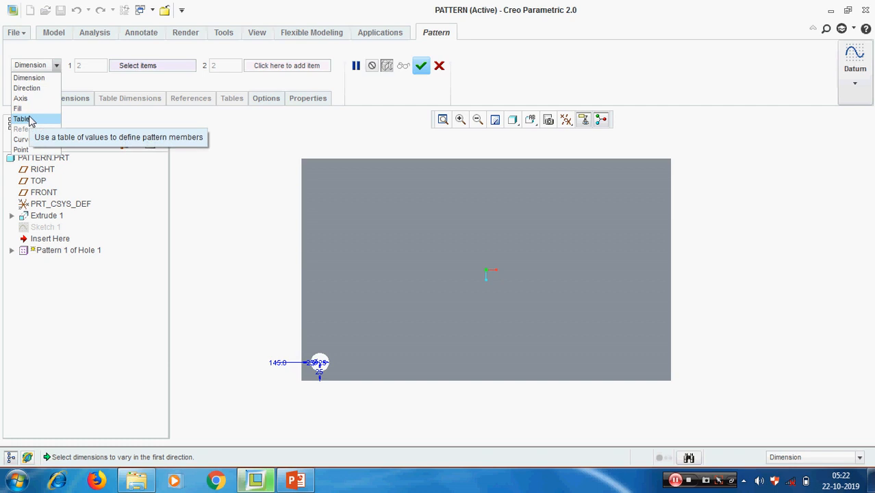
click(226, 171)
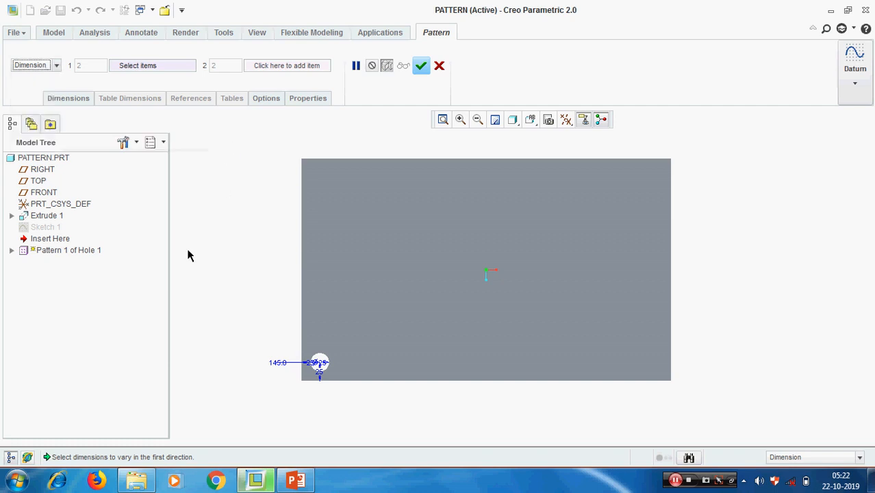
click(439, 66)
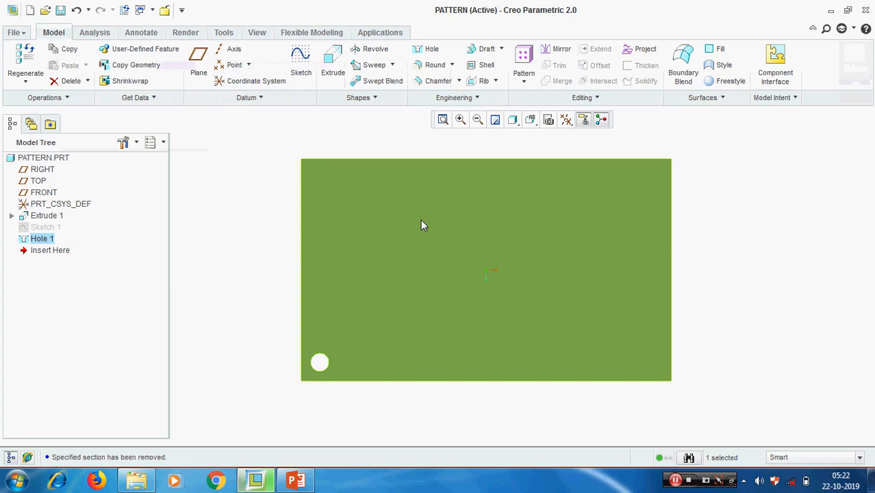
Start a Table-type pattern of Hole 1.
click(687, 249)
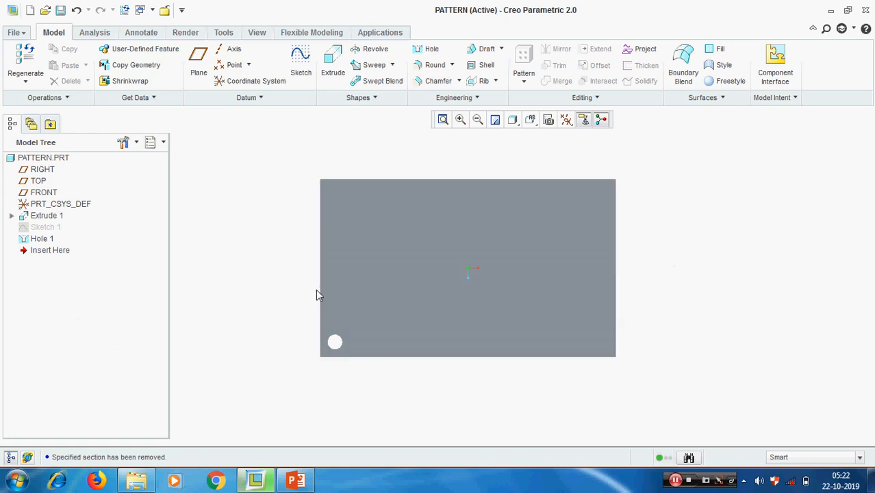
click(43, 239)
click(524, 82)
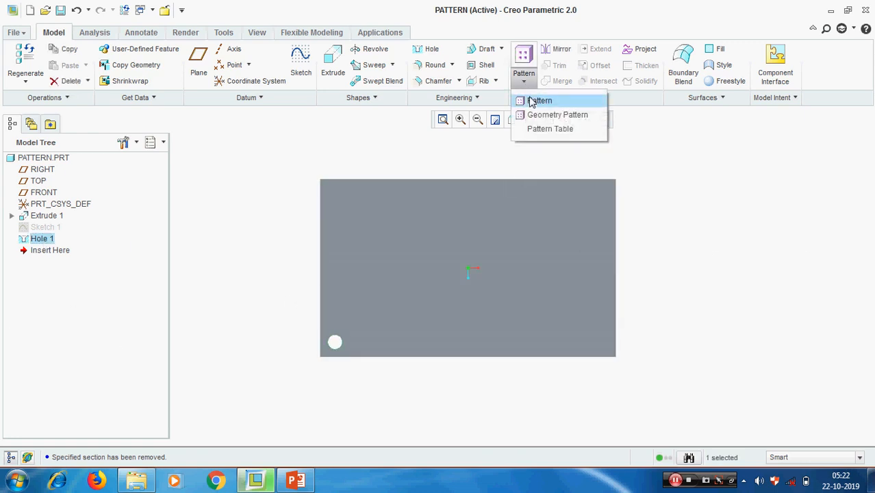
click(535, 100)
click(56, 66)
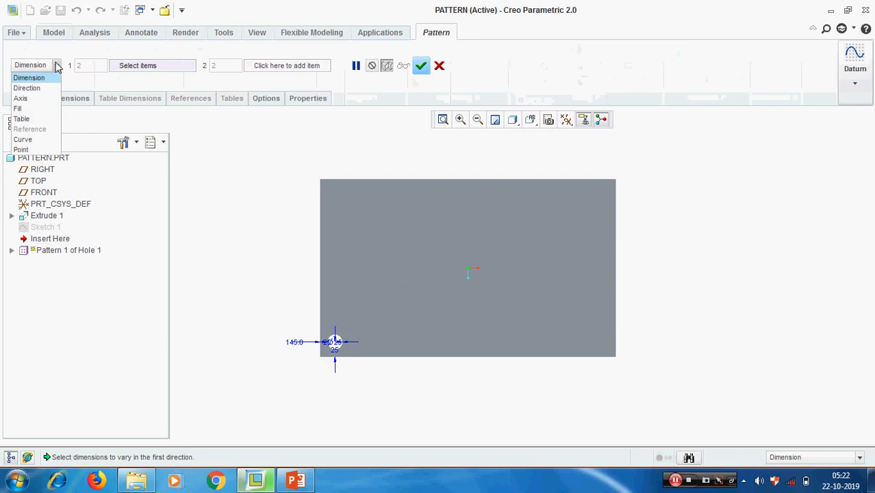
click(21, 119)
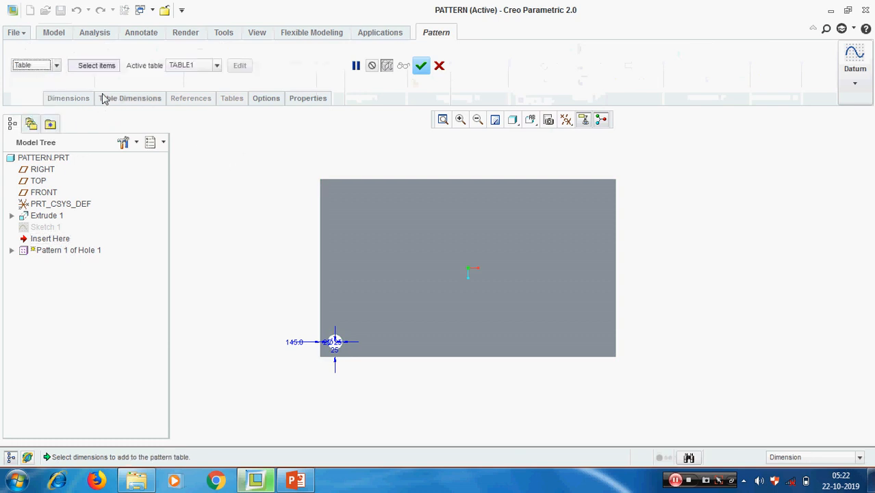
Collect the 145.0, 25 and Ø25 dimensions as the table dimensions.
click(125, 101)
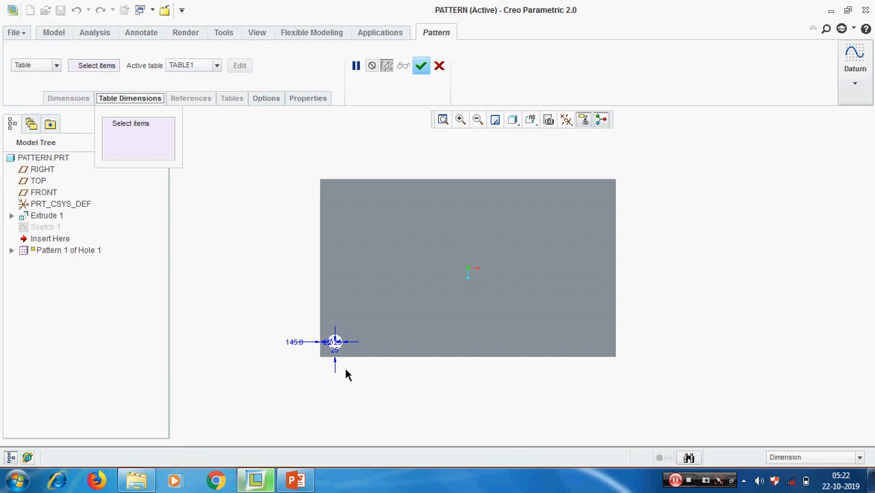
scroll(308, 349, up, 3)
scroll(420, 305, up, 2)
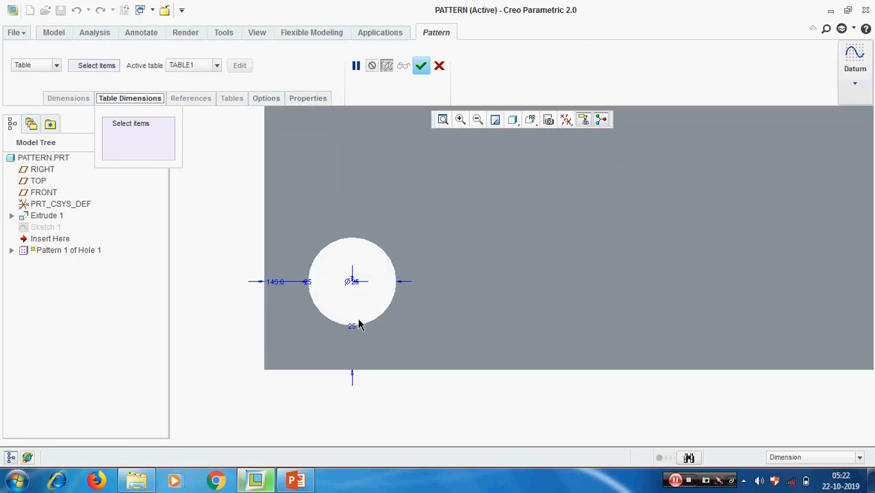
click(308, 288)
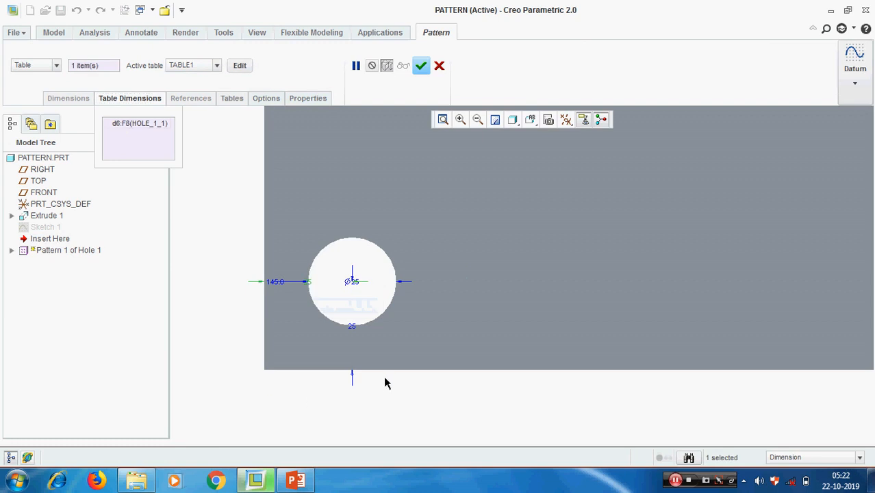
ctrl+click(351, 326)
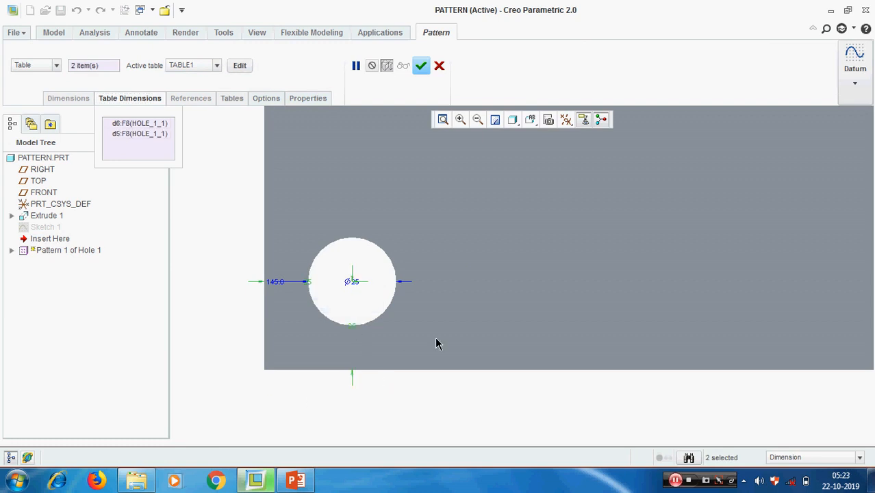
scroll(240, 338, up, 4)
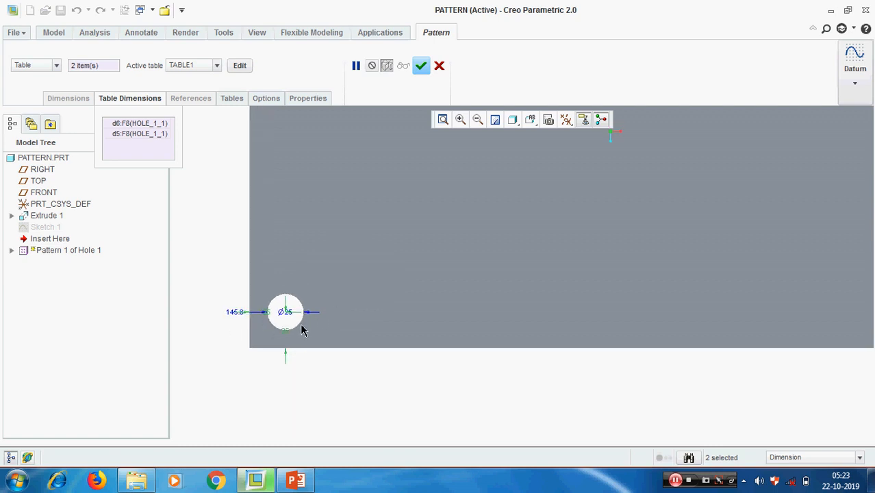
scroll(257, 346, down, 2)
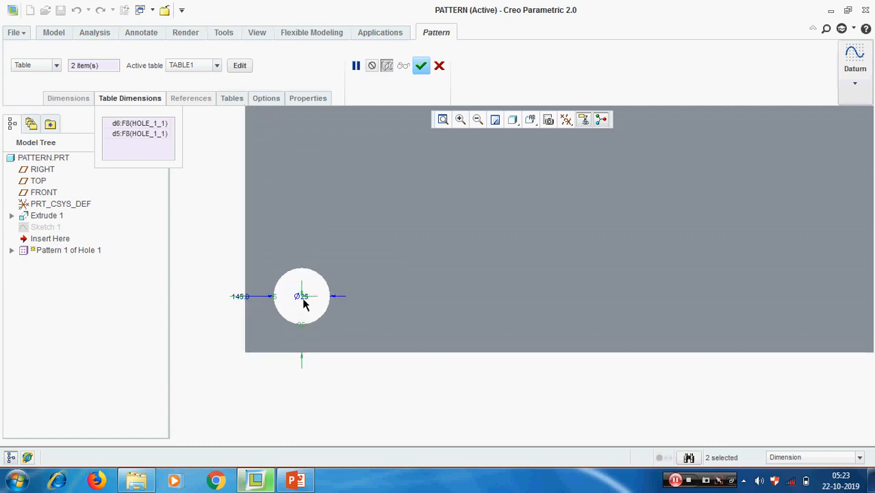
ctrl+click(302, 296)
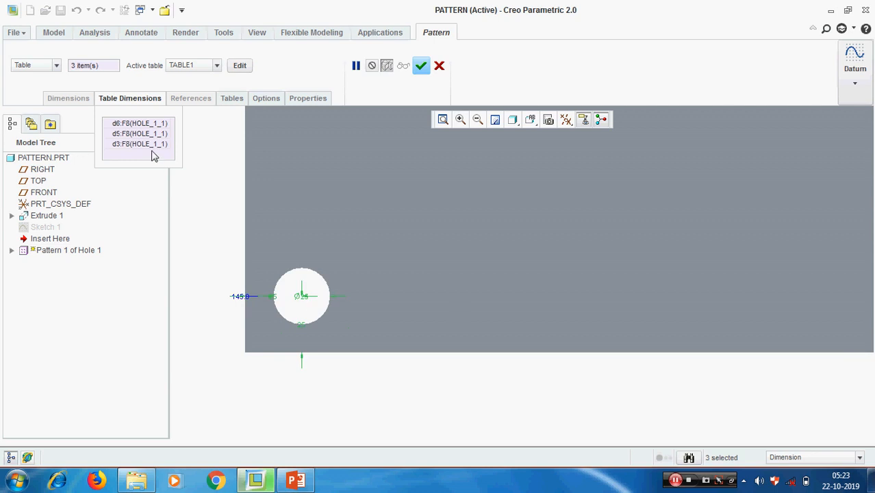
scroll(276, 282, up, 3)
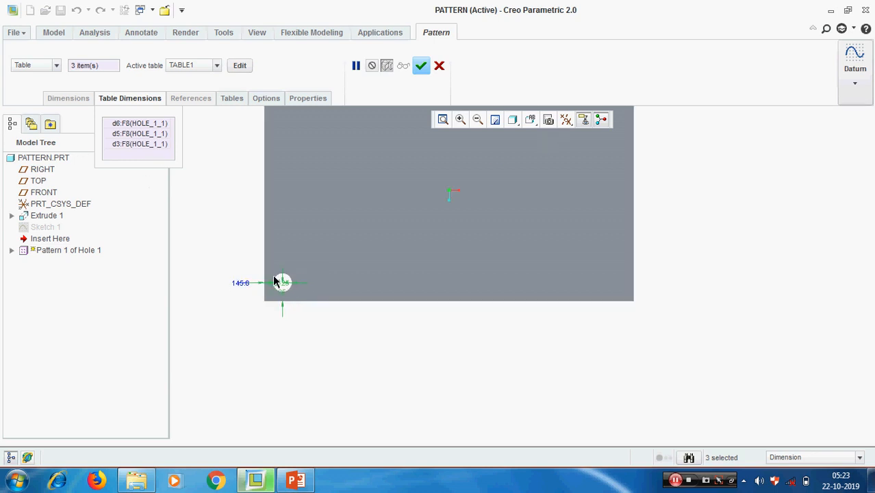
Open TABLE1 in Pro/TABLE and enter member 1 with values 50, 50 and 25.
click(240, 65)
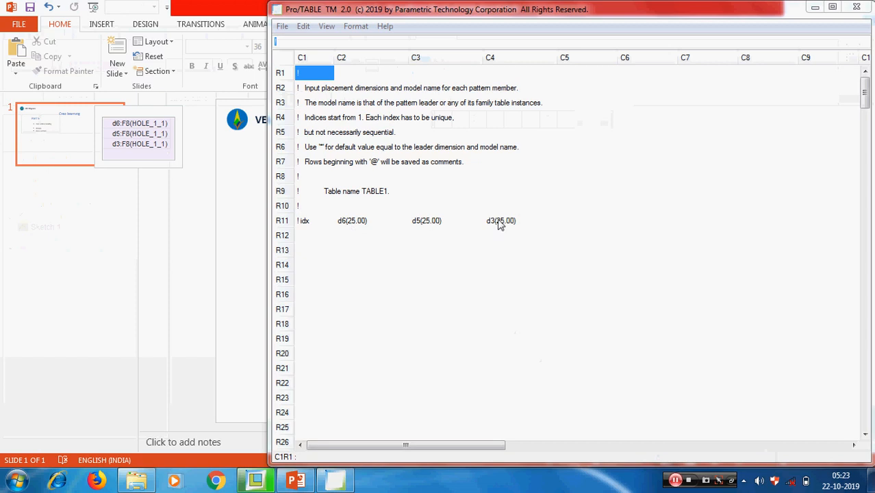
click(302, 238)
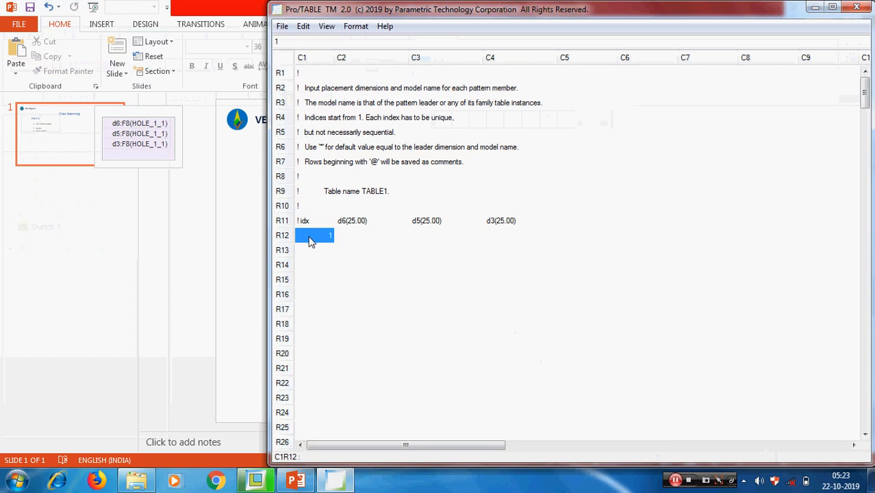
text(1)
click(355, 237)
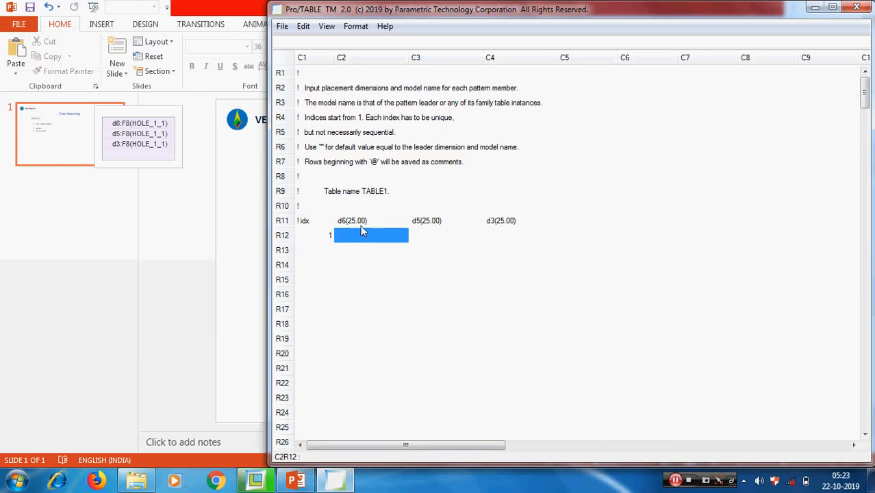
text(50)
click(434, 241)
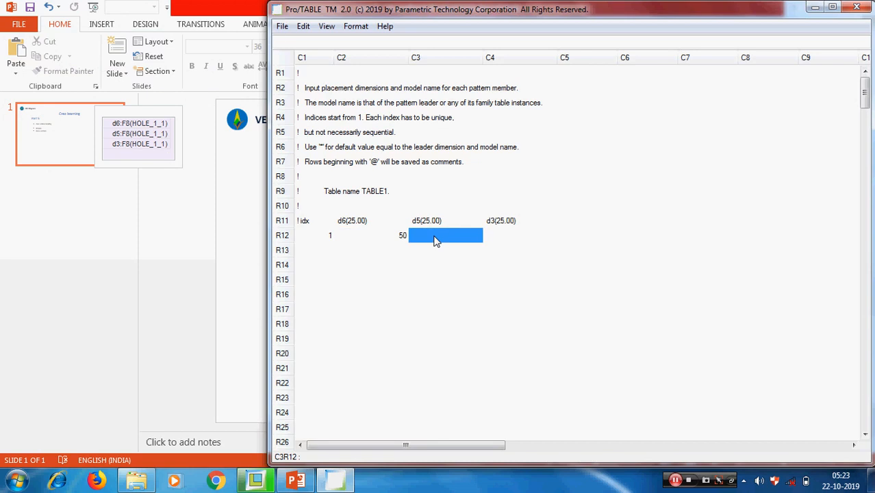
click(509, 237)
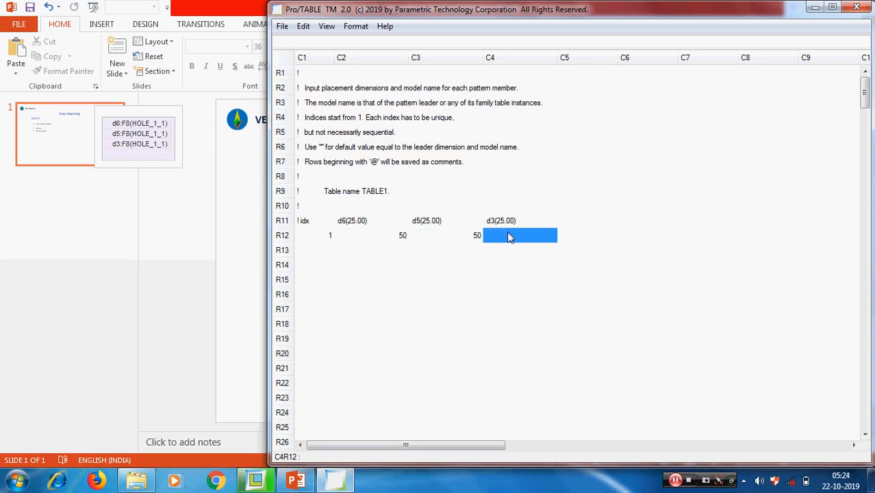
Fill member 2's row with values 75, 50 and 25.
click(317, 255)
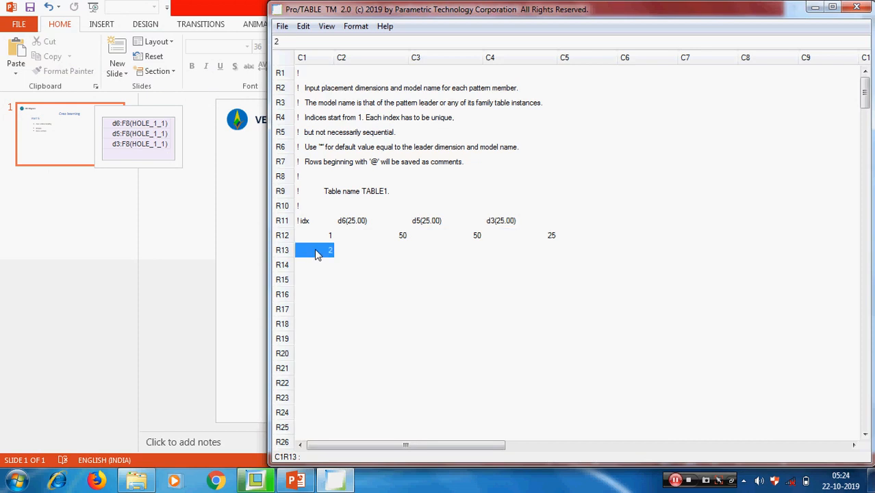
click(401, 251)
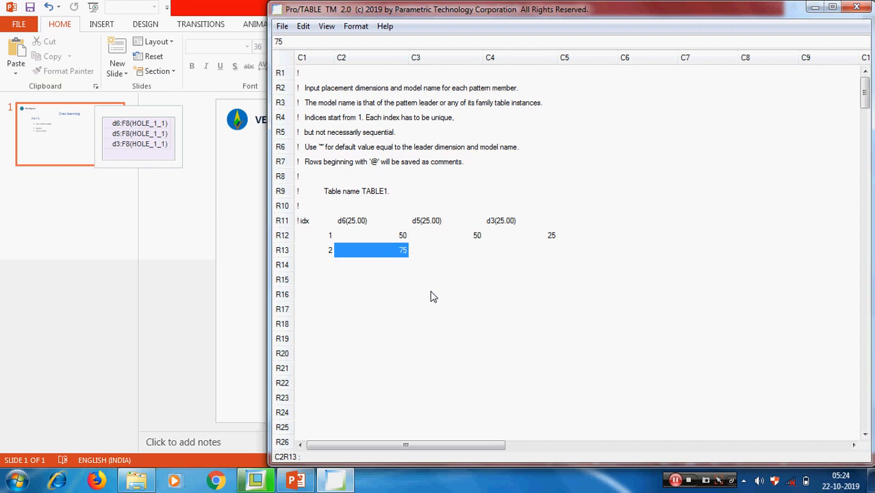
click(484, 251)
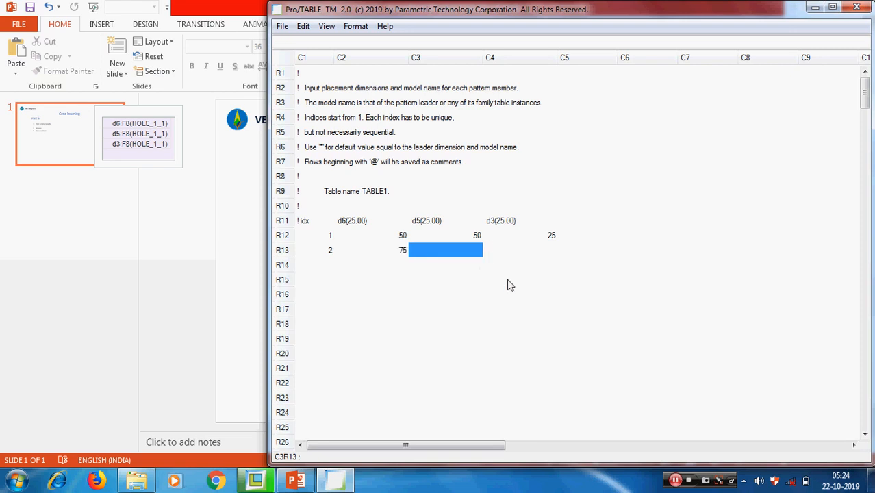
click(555, 252)
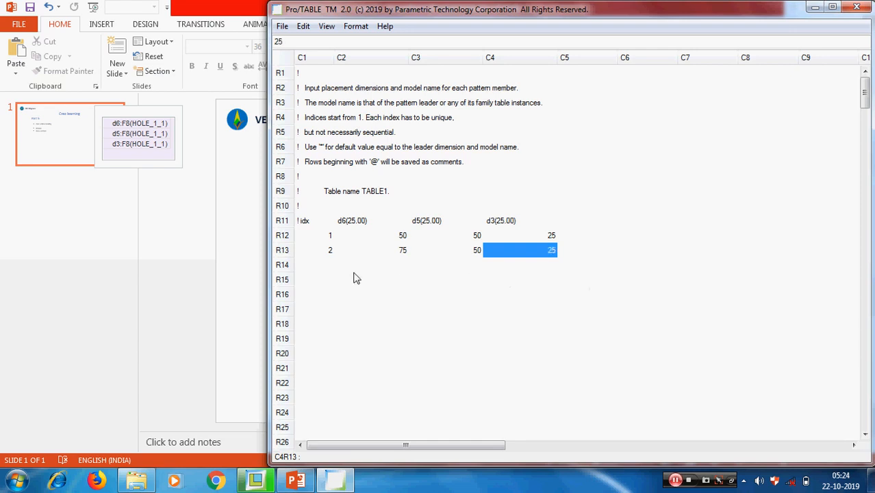
Add member 3 with index 3 and values 100, 60 and 25.
click(324, 267)
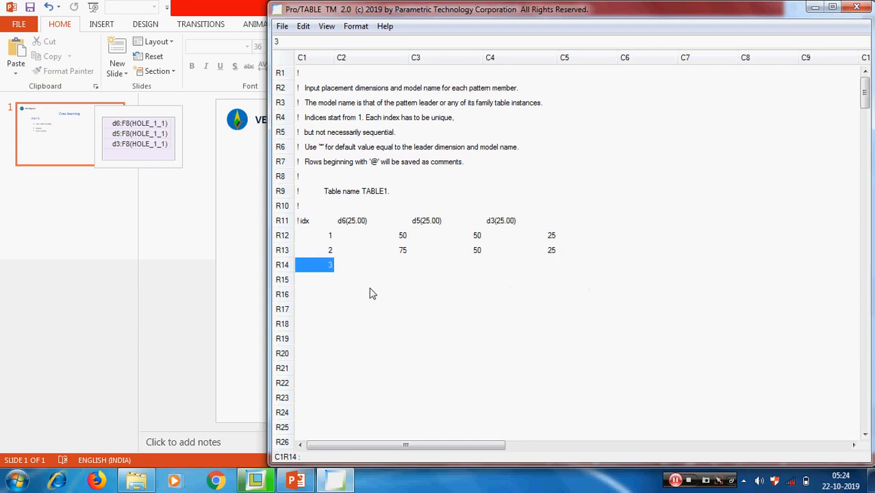
text(3)
click(399, 266)
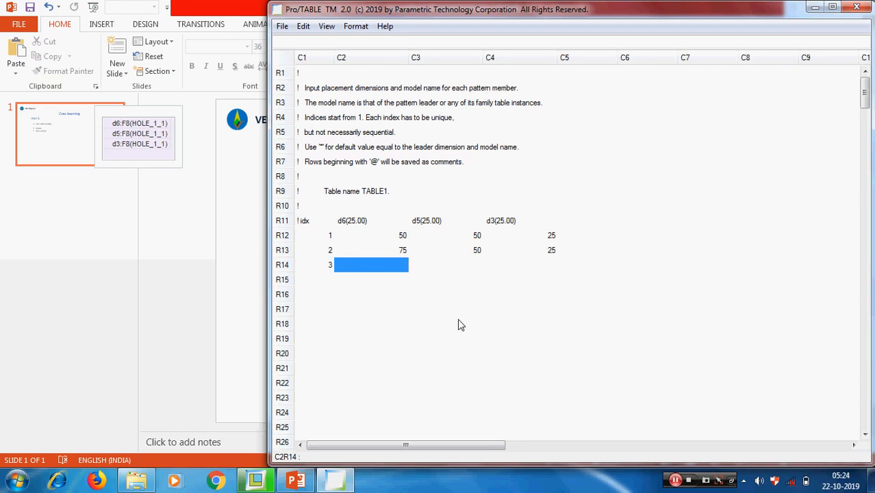
text(100)
click(479, 266)
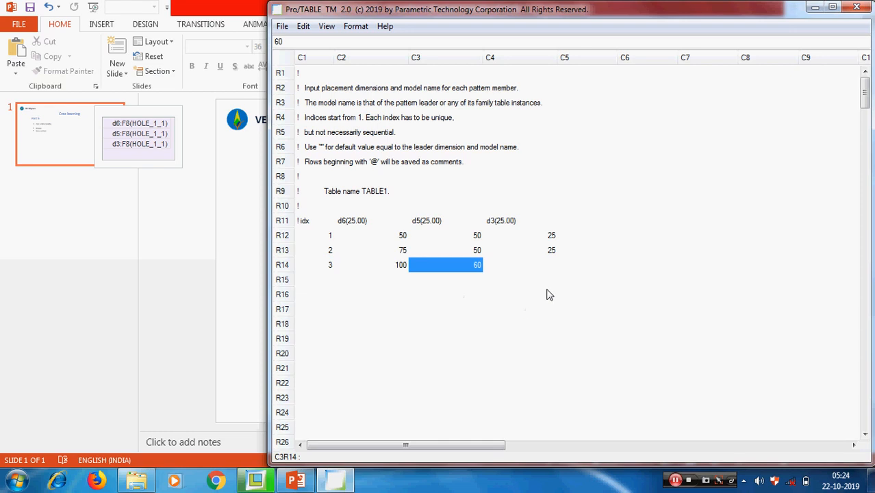
click(553, 265)
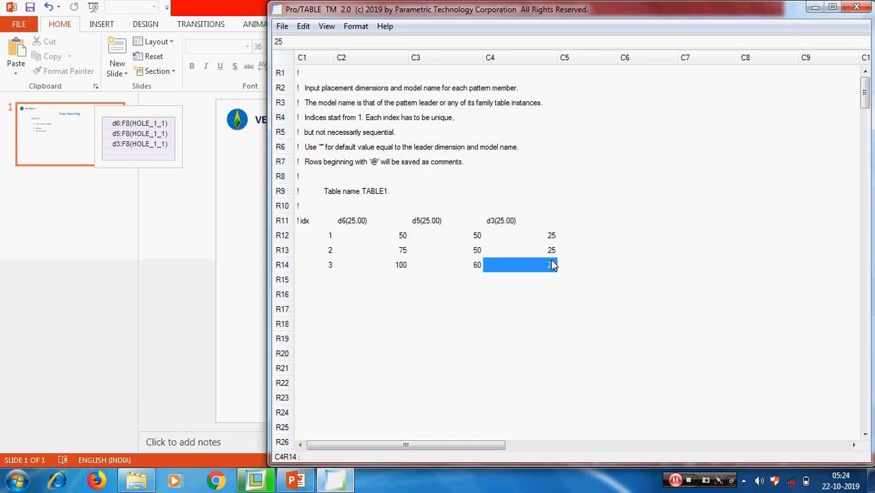
click(523, 342)
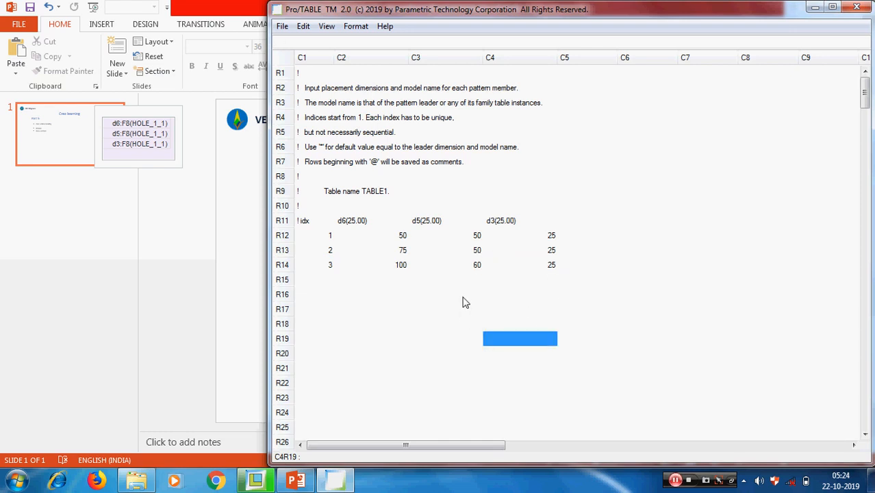
Correct member 3's d6 to 110 and member 2's d5 to 55.
click(404, 268)
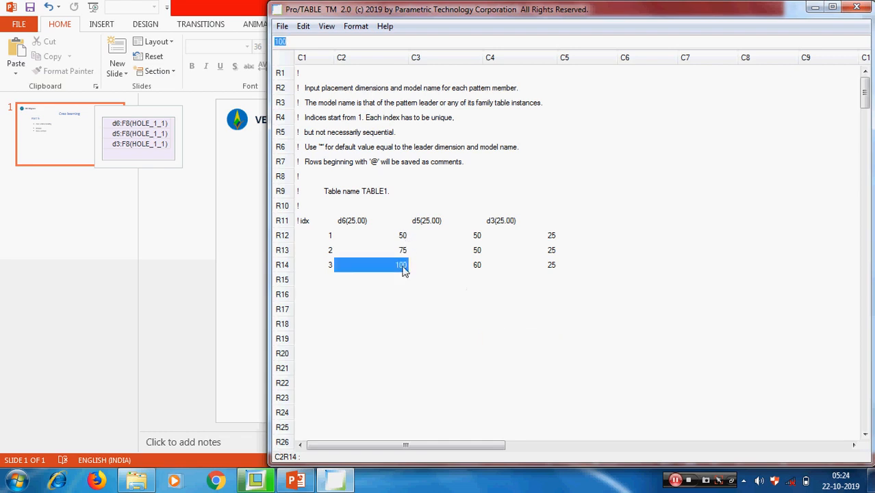
text(110)
click(438, 310)
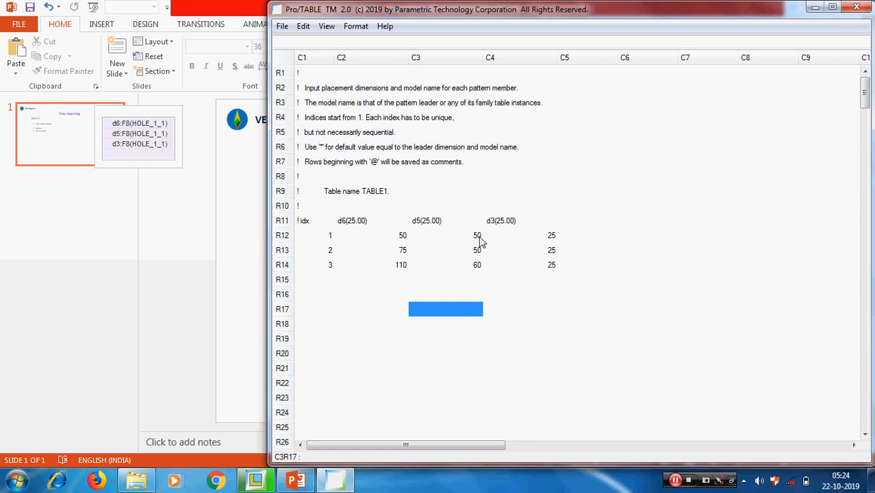
click(479, 254)
text(55)
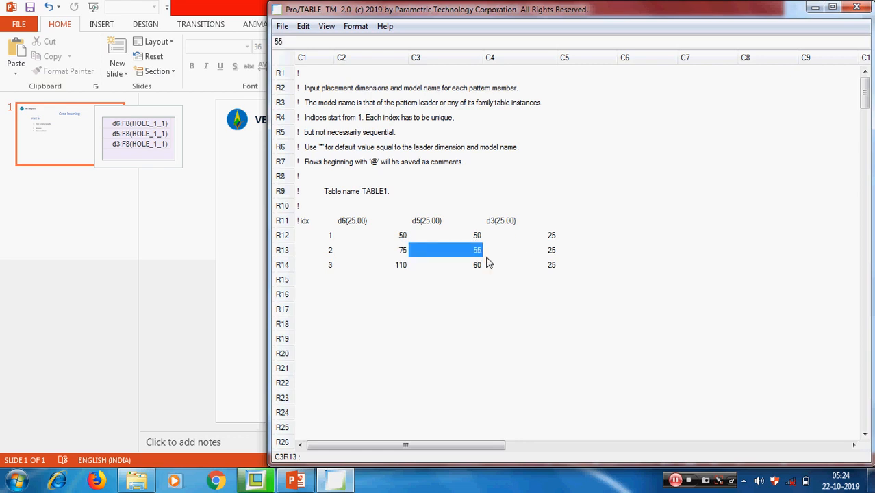
click(538, 309)
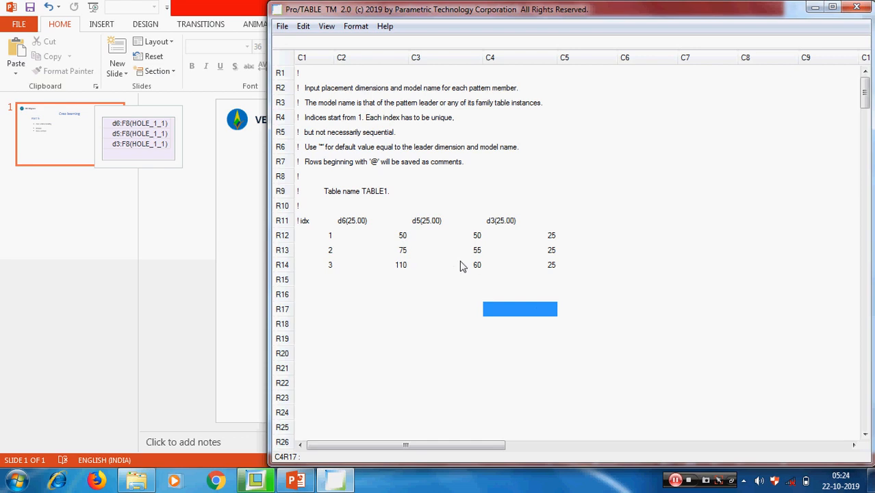
Save TABLE1 and close Pro/TABLE with File > Exit.
click(281, 26)
click(298, 90)
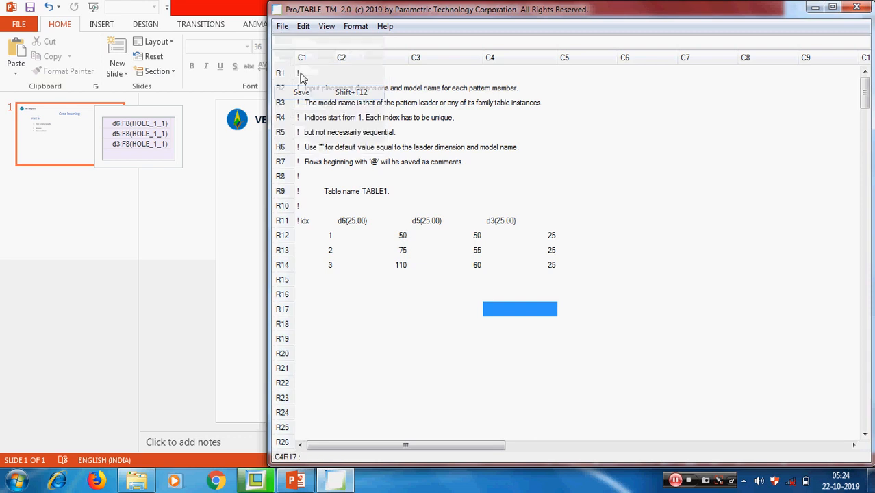
click(281, 27)
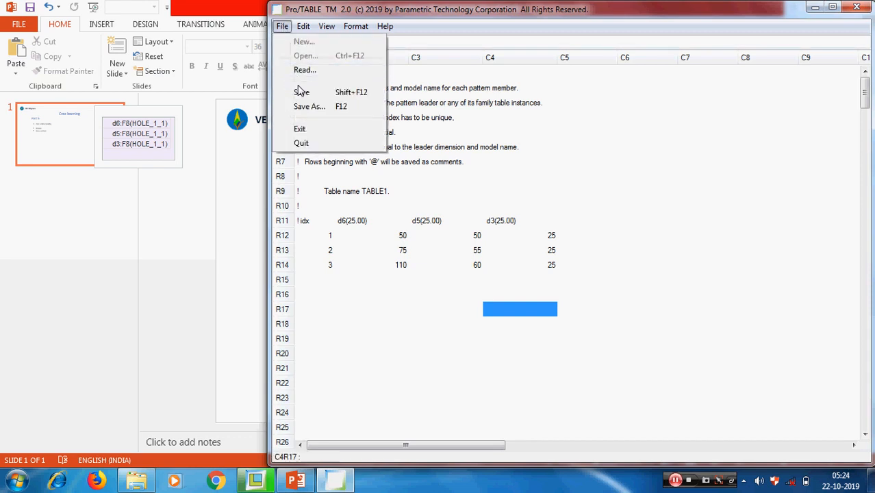
click(300, 129)
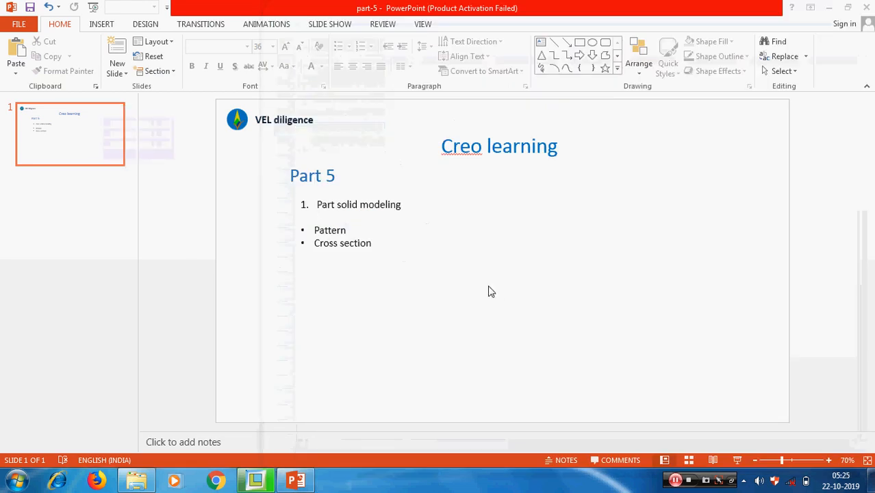
Back in Creo, complete the table pattern so TABLE1 places three extra holes.
click(266, 483)
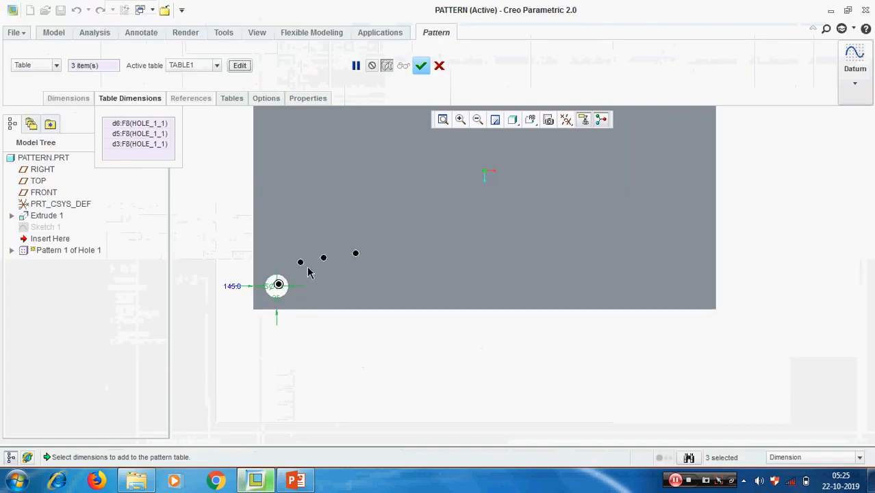
scroll(308, 272, up, 3)
scroll(413, 309, down, 3)
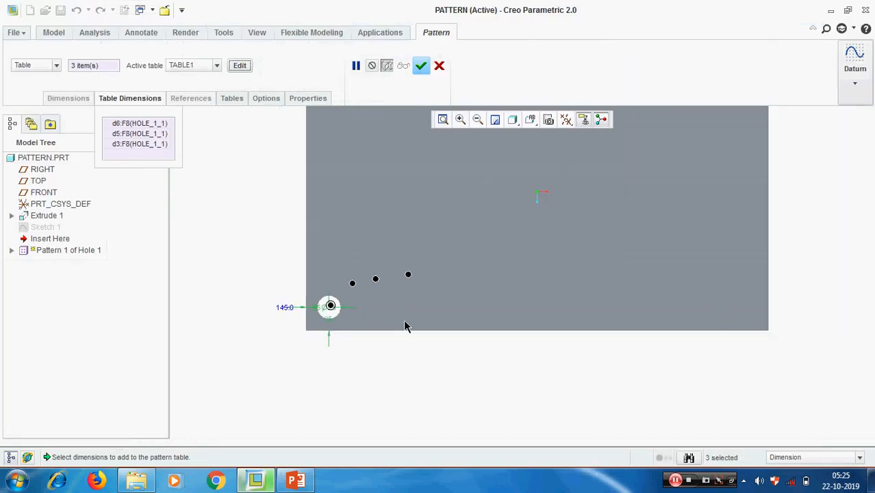
scroll(355, 285, up, 2)
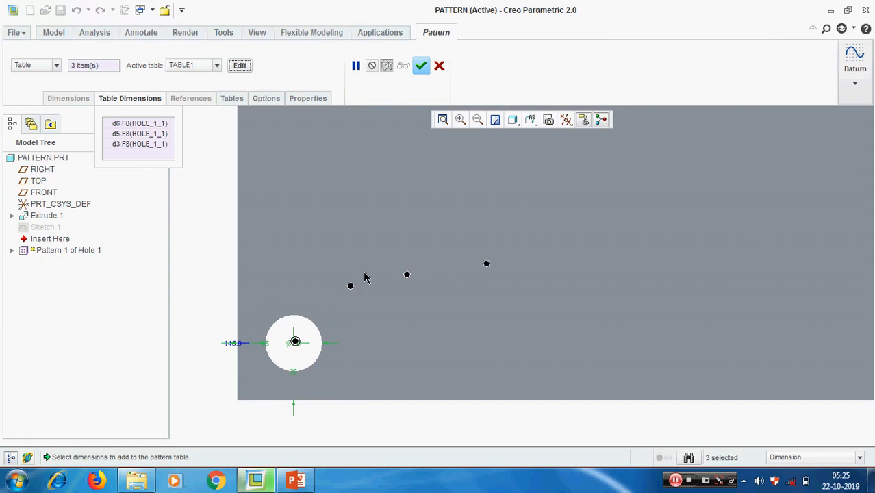
click(420, 65)
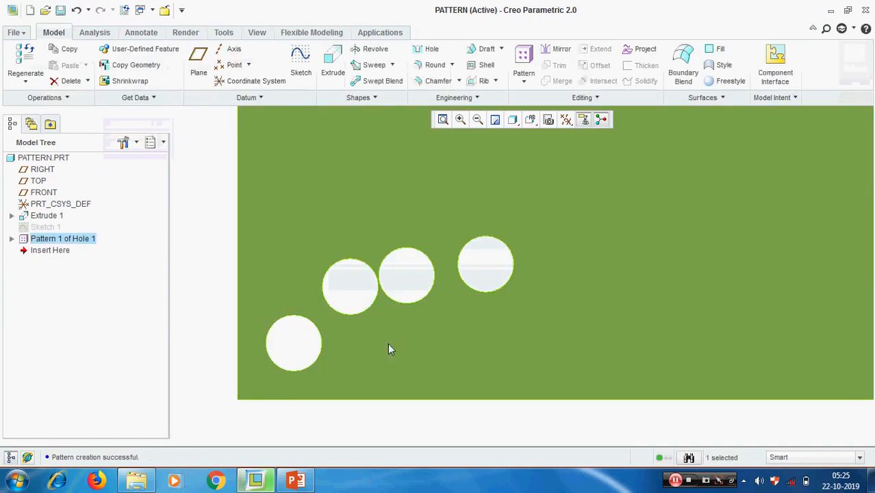
scroll(268, 344, down, 5)
click(247, 377)
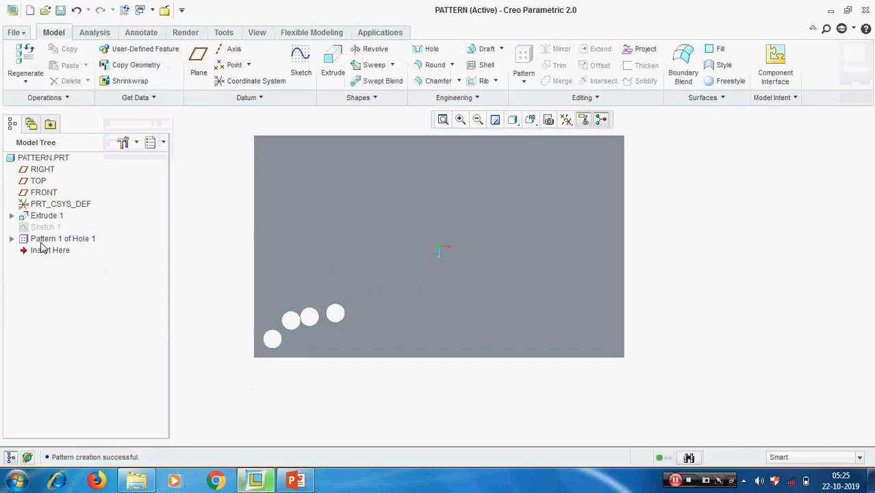
Edit the definition of Pattern 1 of Hole 1, review TABLE1 unchanged, and finish.
click(11, 238)
click(53, 241)
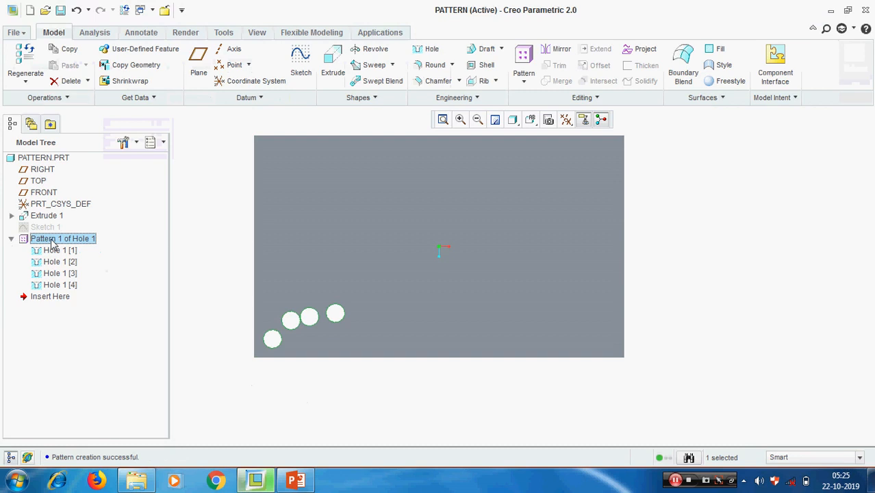
right_click(52, 241)
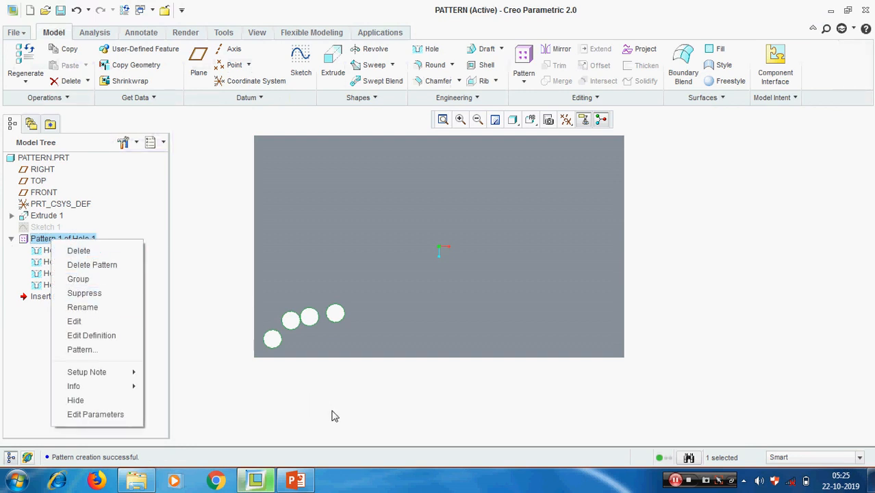
click(331, 416)
right_click(66, 240)
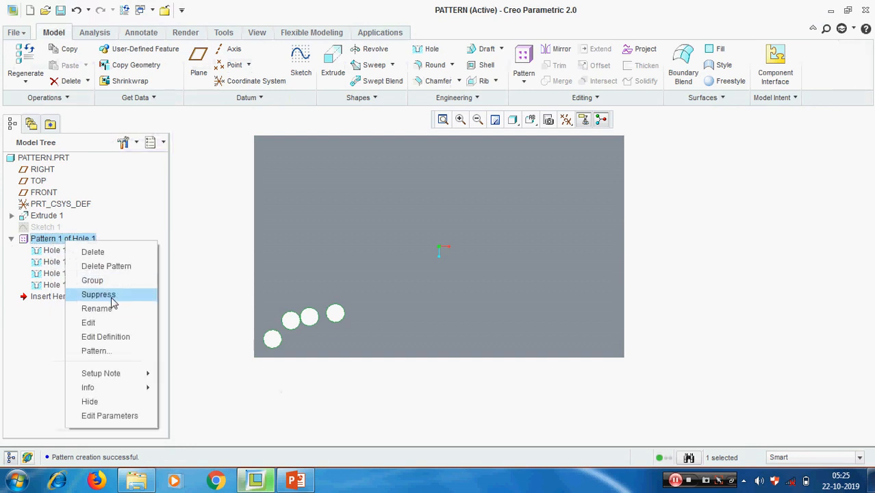
click(106, 338)
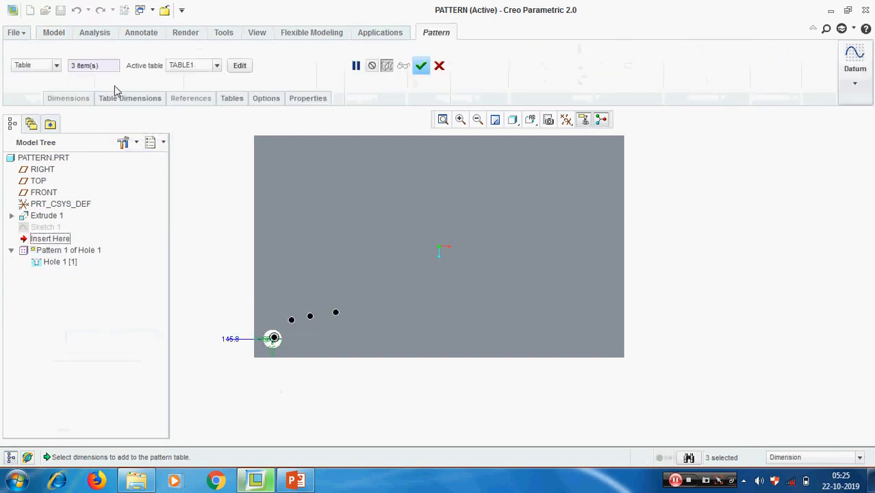
click(240, 66)
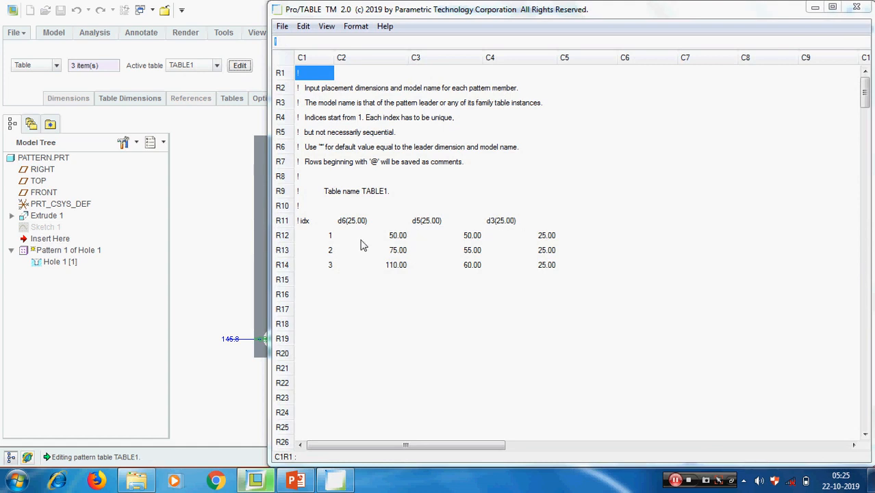
click(857, 8)
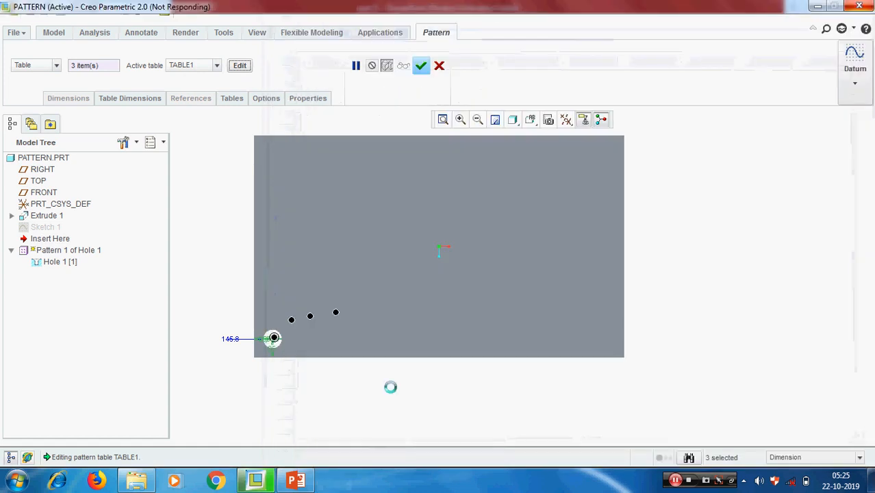
click(421, 66)
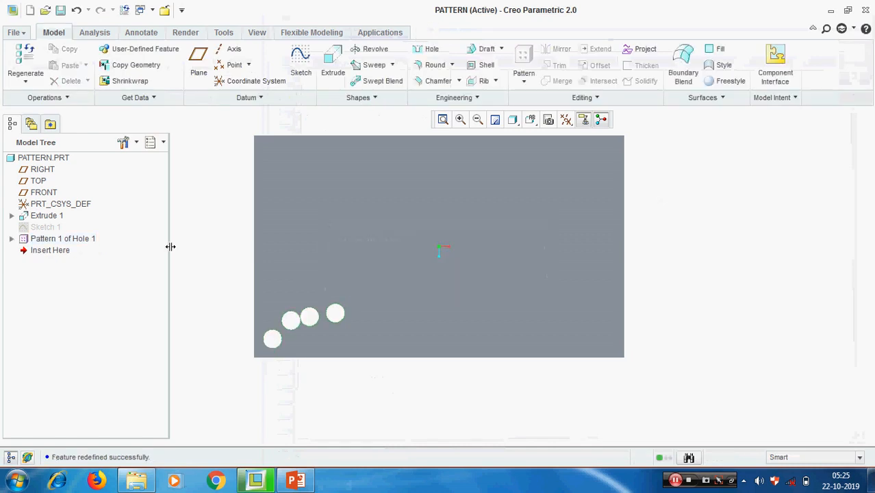
Display the dimensions of the pattern's first hole for editing.
click(11, 238)
right_click(49, 254)
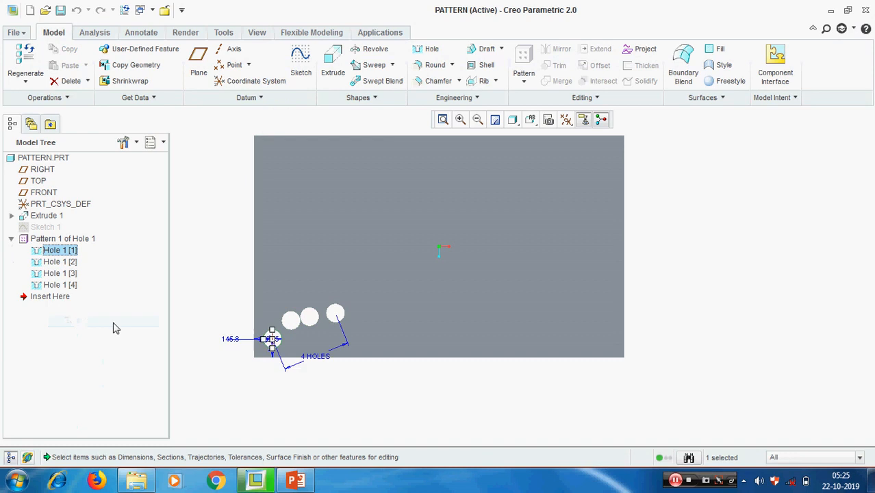
scroll(552, 262, down, 2)
scroll(411, 318, up, 4)
scroll(315, 301, up, 5)
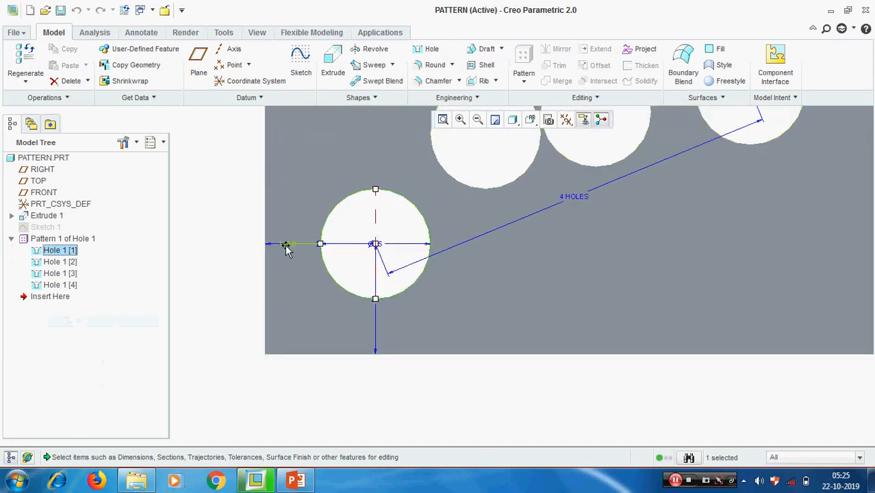
Rename the 145.8 horizontal hole dimension from d4 to 'hor'.
click(288, 244)
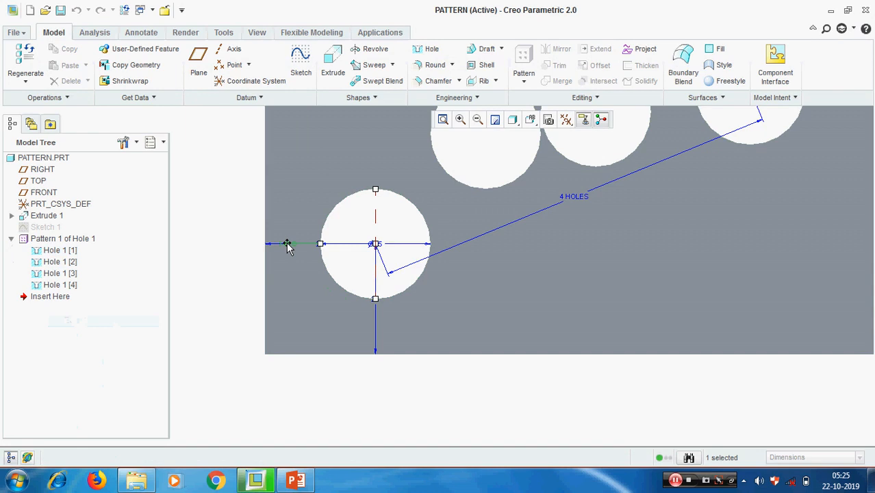
right_click(287, 246)
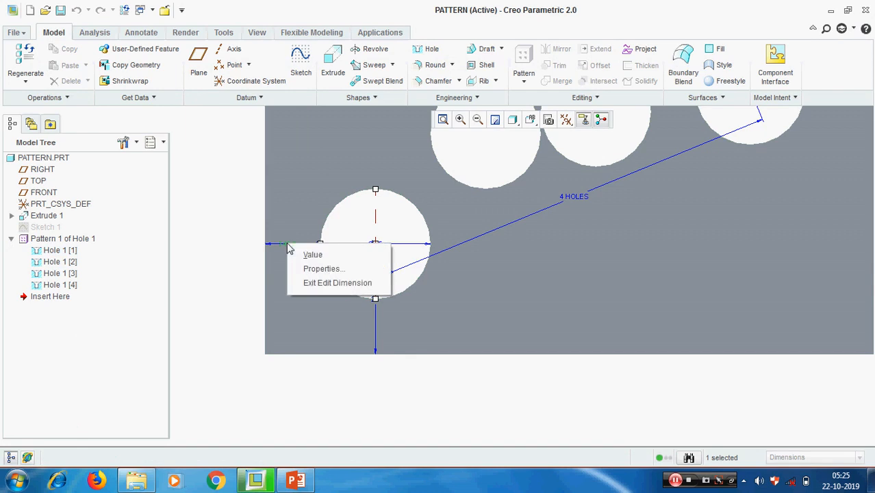
click(322, 270)
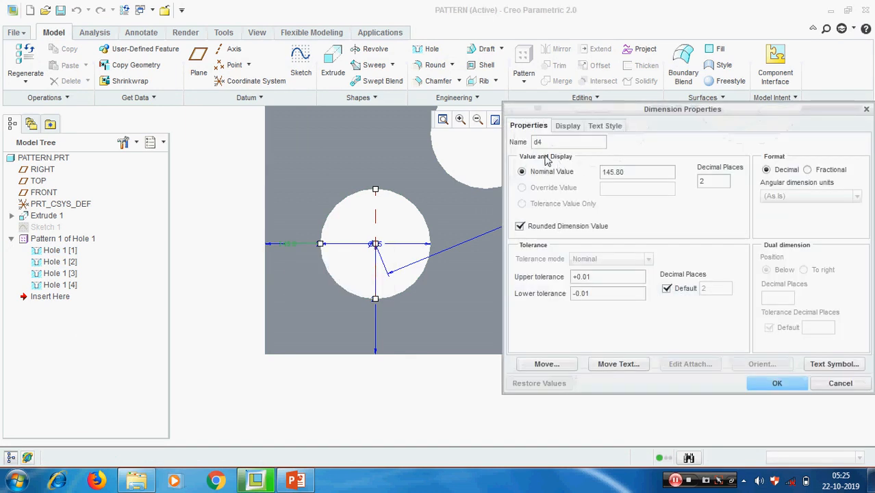
drag(544, 141, 509, 146)
text(horz)
click(777, 383)
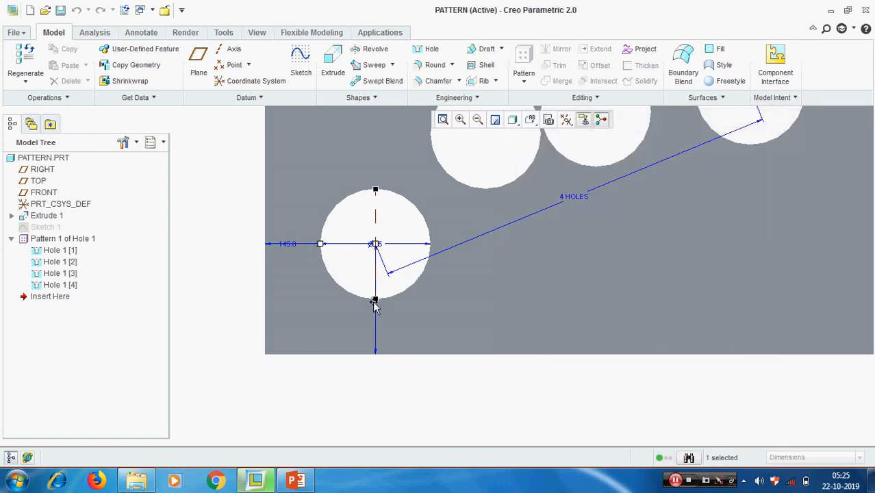
middle_drag(374, 306, 469, 318)
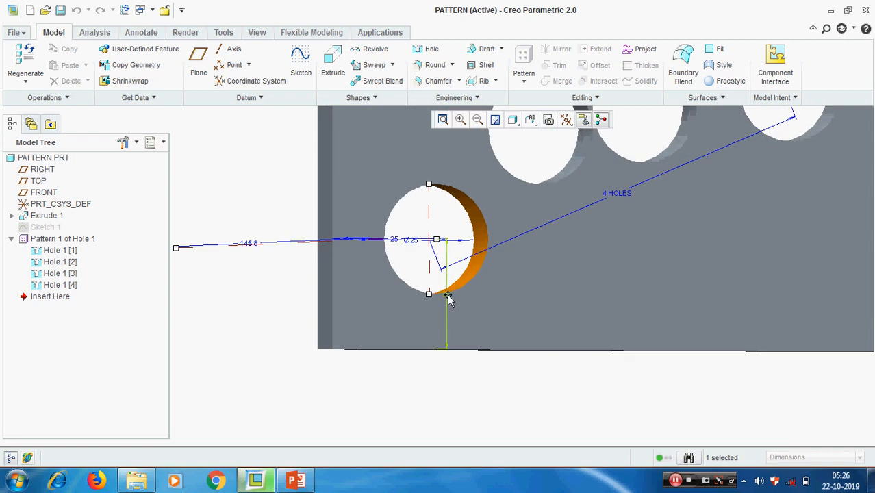
Rename the vertical 25 dimension from d5 to 'vert'.
right_click(448, 298)
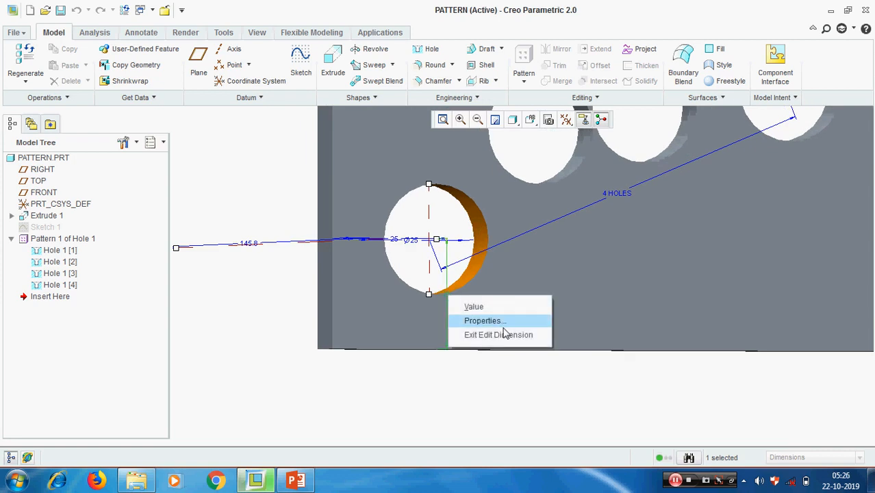
click(500, 324)
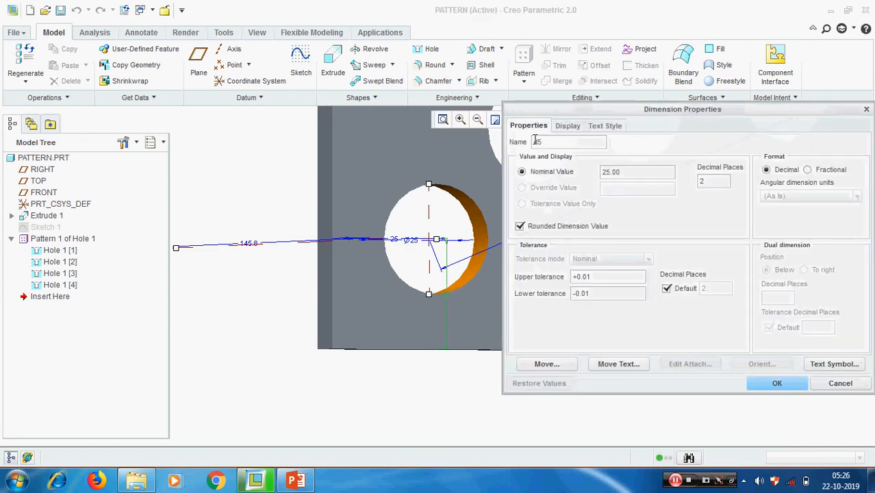
drag(541, 141, 465, 139)
text(vert)
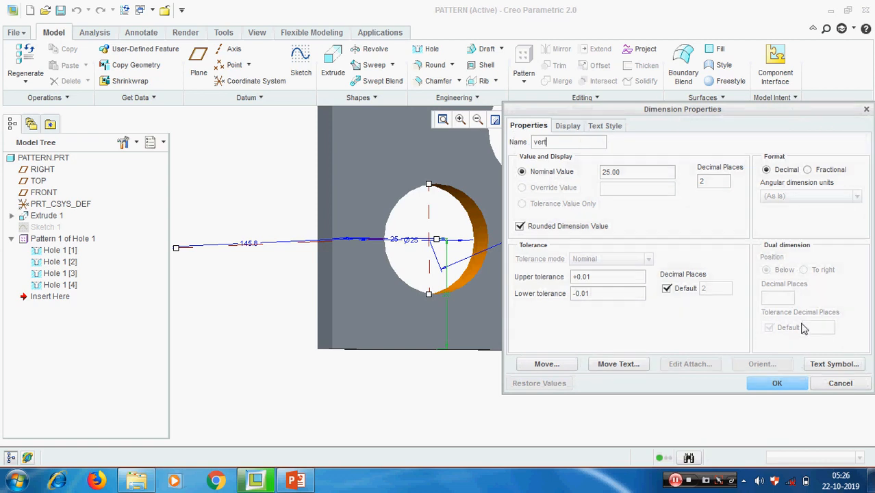
click(781, 384)
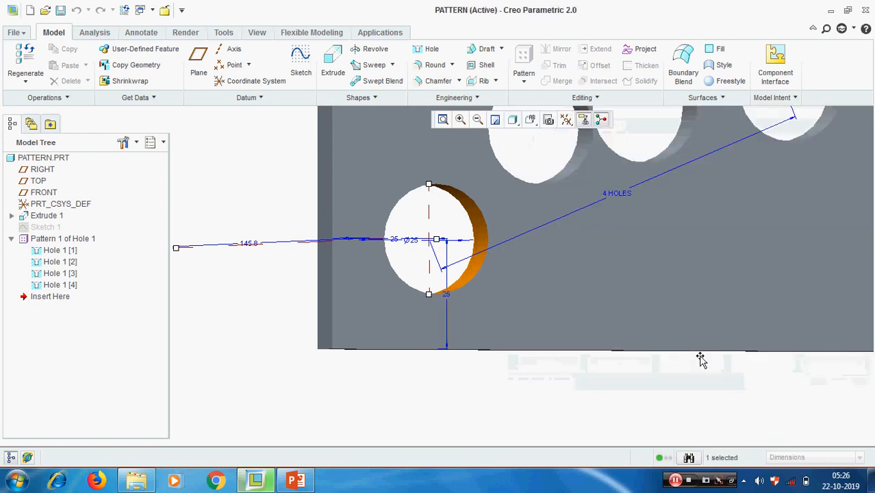
Rename the Ø25 diameter from d3 to 'dia' and regenerate the plate.
right_click(417, 247)
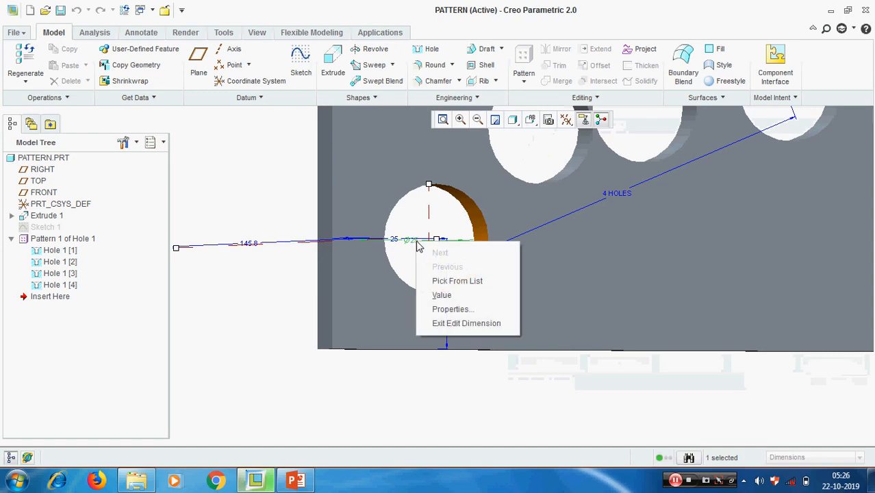
click(457, 309)
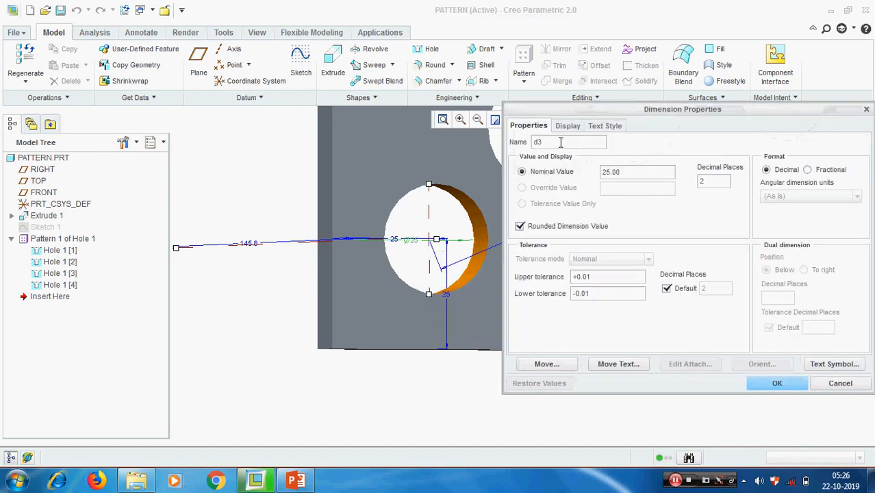
text(d)
click(777, 383)
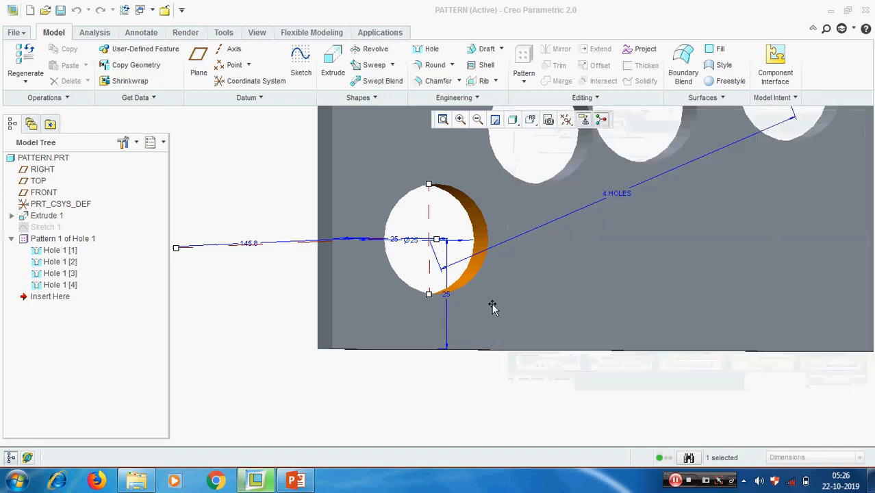
scroll(450, 300, down, 3)
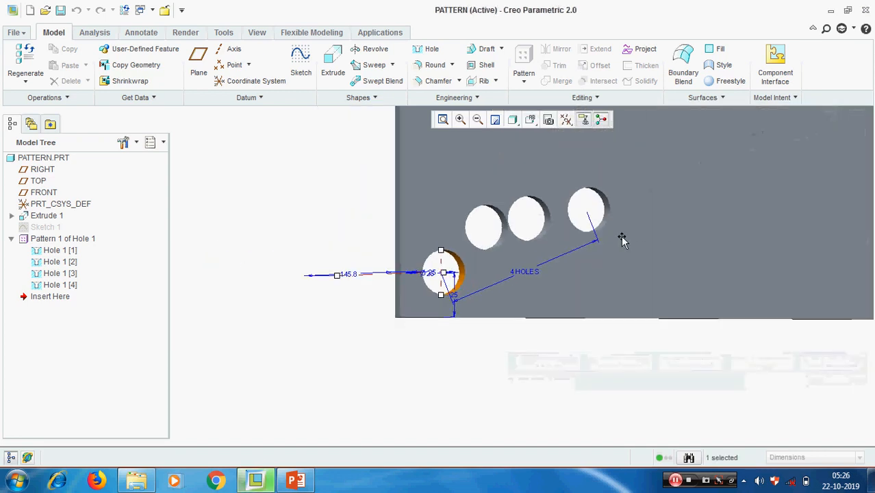
key(ctrl+g)
scroll(394, 283, down, 4)
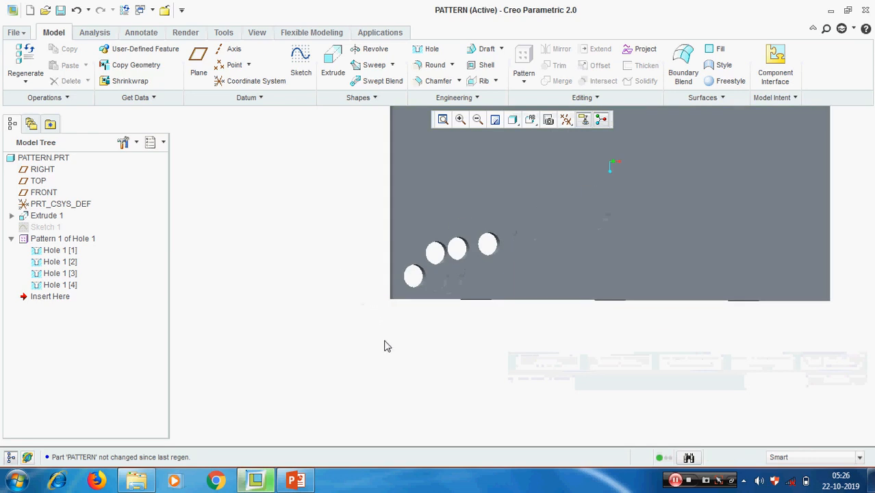
scroll(385, 346, up, 3)
middle_drag(476, 318, 453, 313)
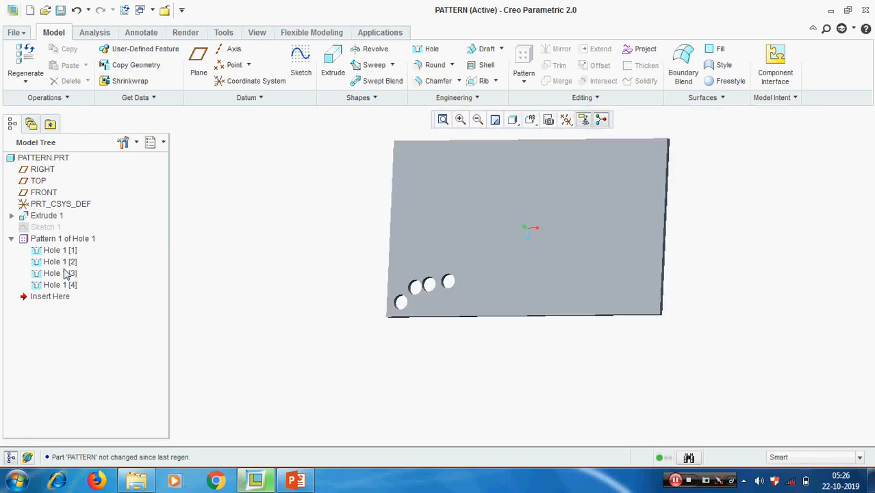
Redefine Pattern 1 of Hole 1, checking TABLE1 now shows the vert and dia columns.
click(61, 240)
right_click(60, 240)
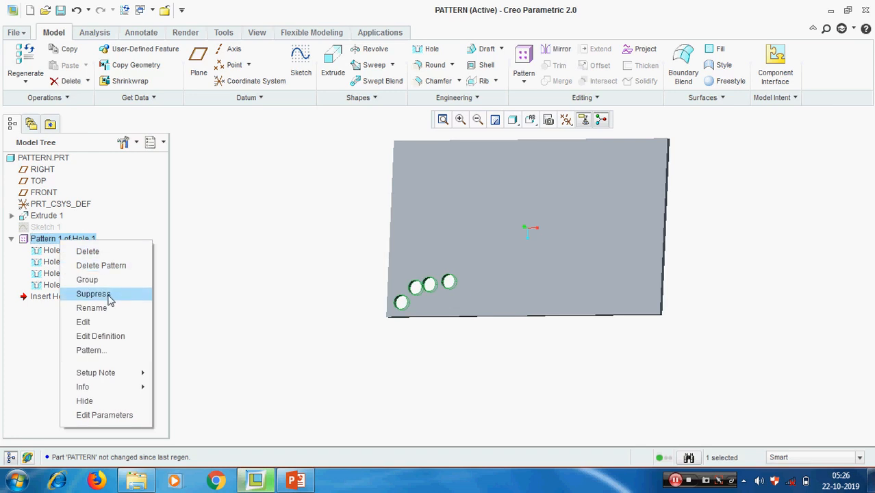
click(101, 336)
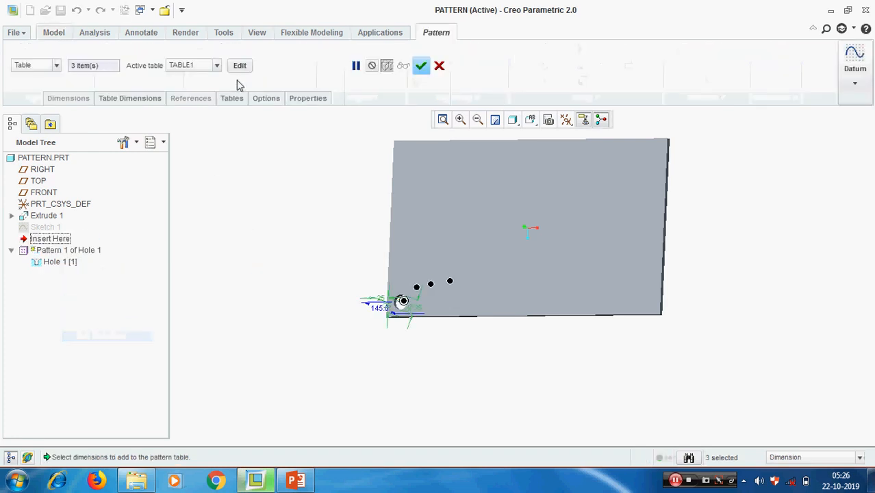
click(239, 66)
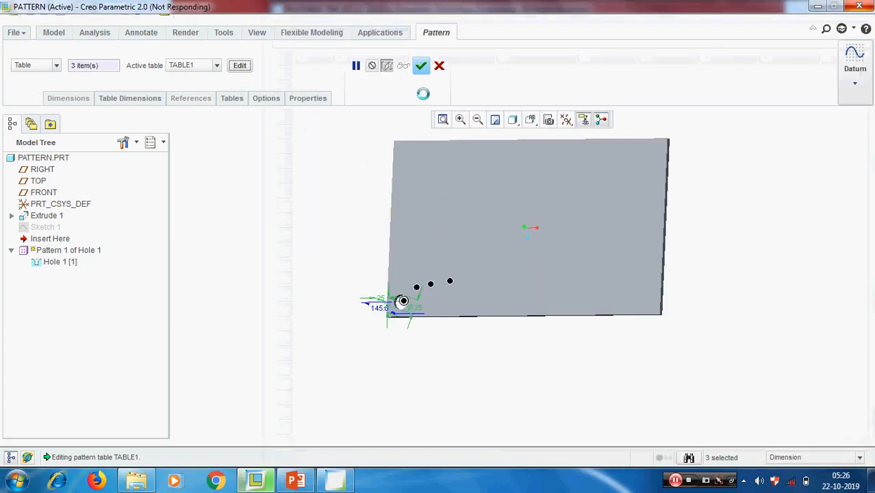
click(335, 481)
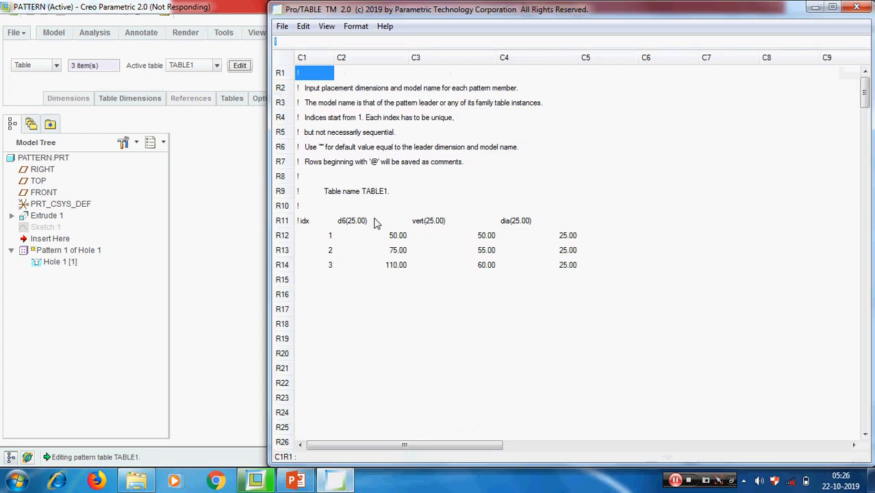
click(282, 26)
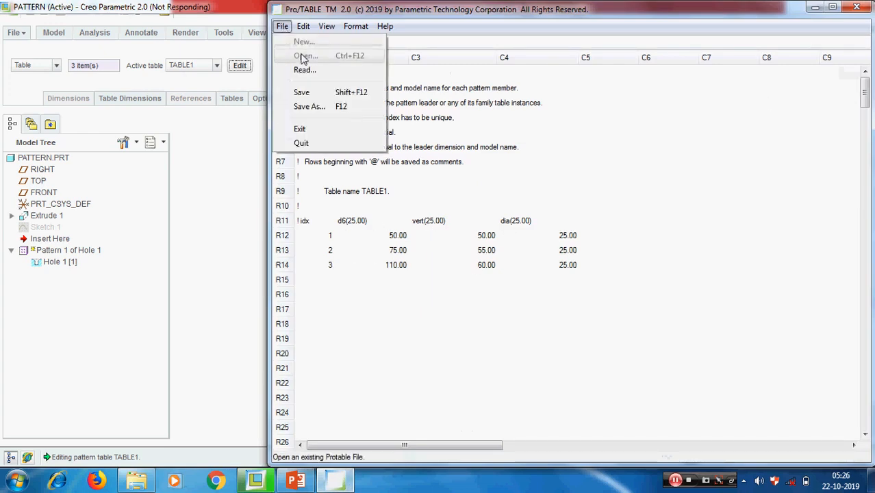
click(299, 128)
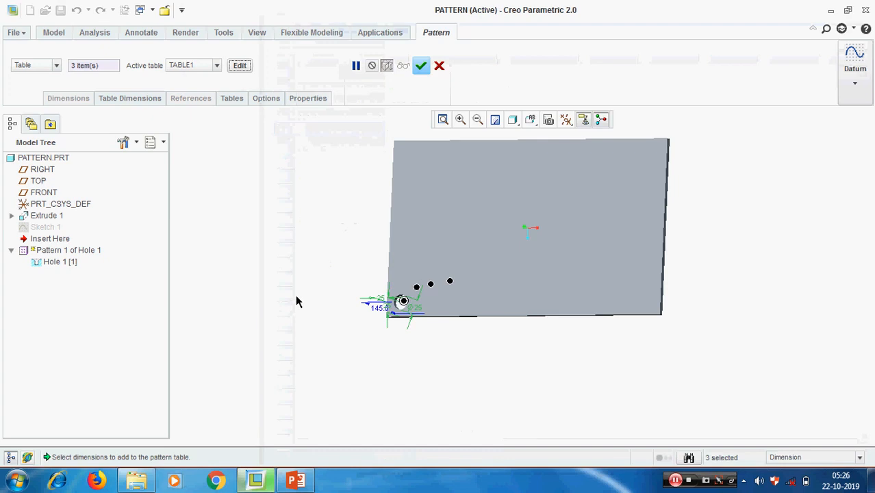
click(421, 66)
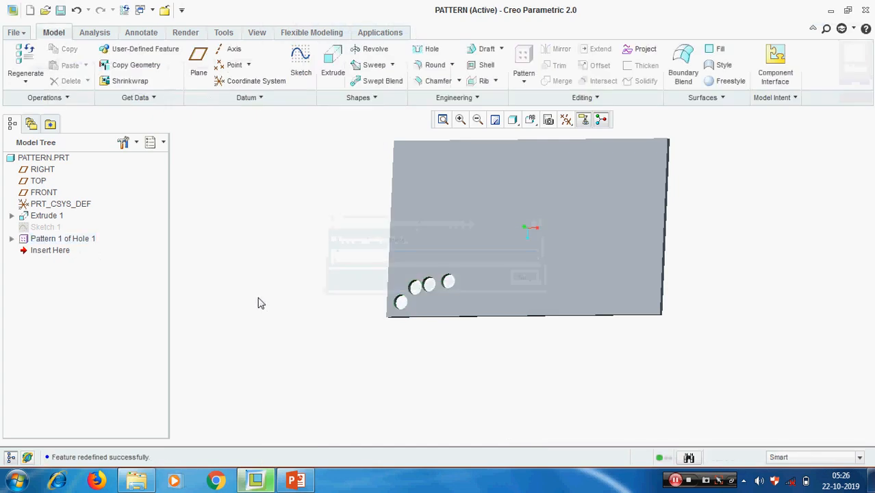
Show the first hole's dimensions and turn the plate to a face-on view.
click(11, 239)
click(59, 250)
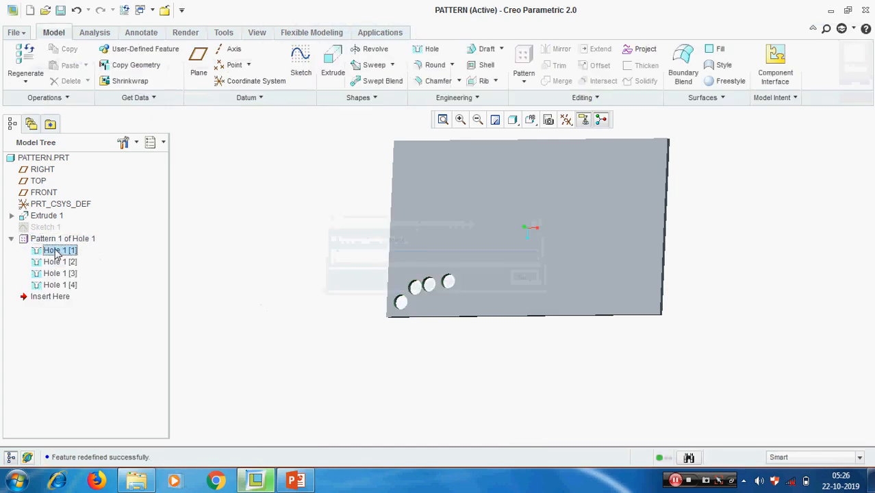
right_click(58, 252)
click(87, 319)
scroll(390, 304, up, 5)
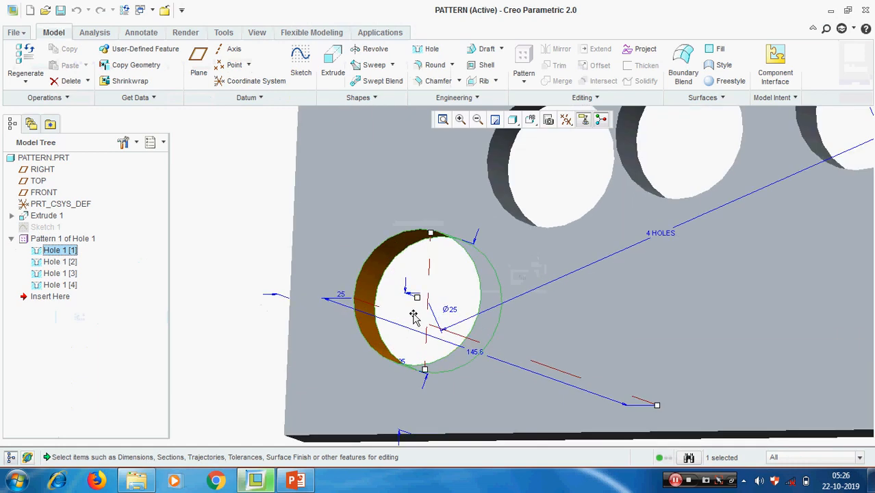
middle_drag(413, 314, 423, 314)
mouse_move(293, 302)
middle_down()
mouse_move(316, 300)
mouse_move(299, 303)
middle_up()
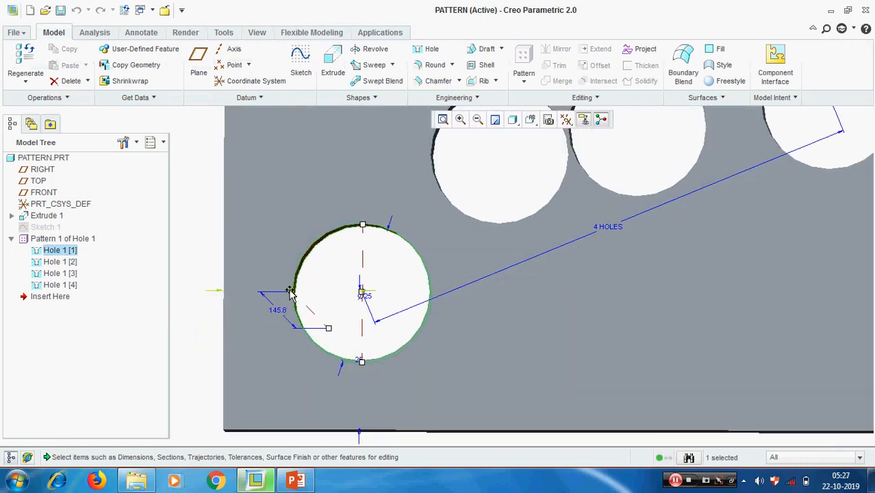
Try renaming the horizontal dimension d6, dismissing the name-already-exists error.
click(291, 292)
right_click(291, 292)
click(322, 315)
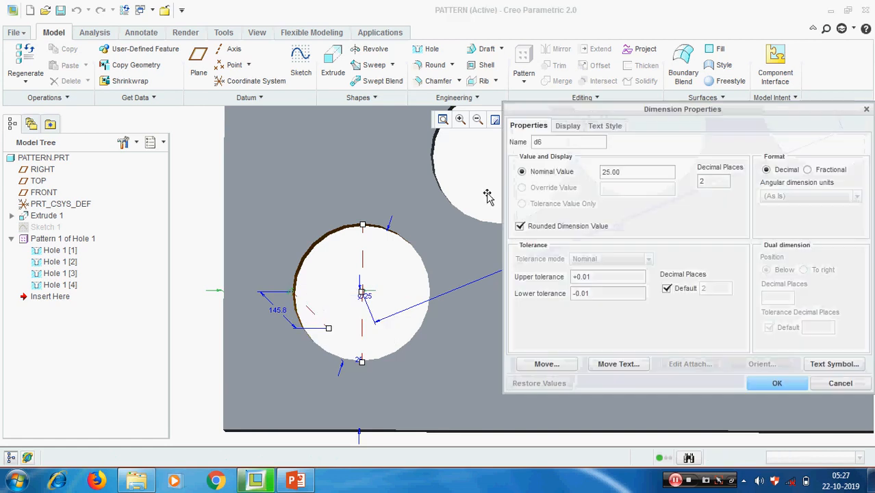
double_click(552, 142)
text(horz)
click(777, 384)
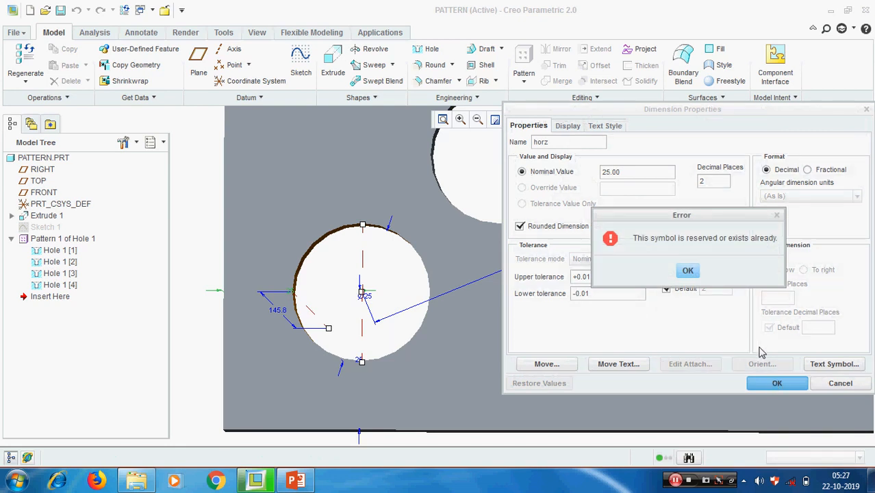
click(690, 273)
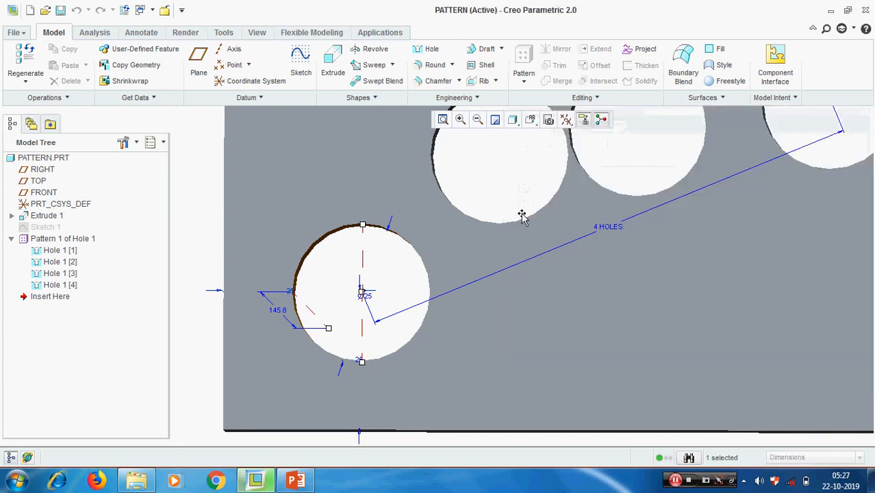
Rename the 25.00 horizontal dimension to 'hor' and regenerate the part.
right_click(295, 295)
click(330, 317)
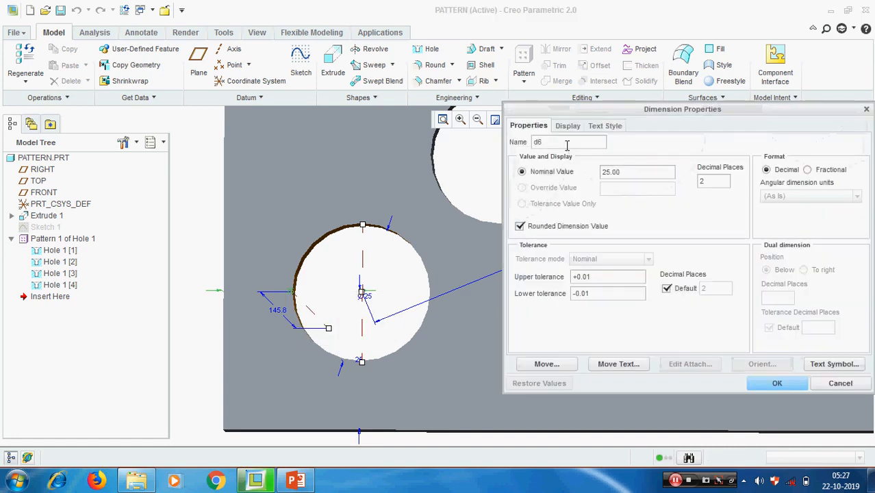
text(hor)
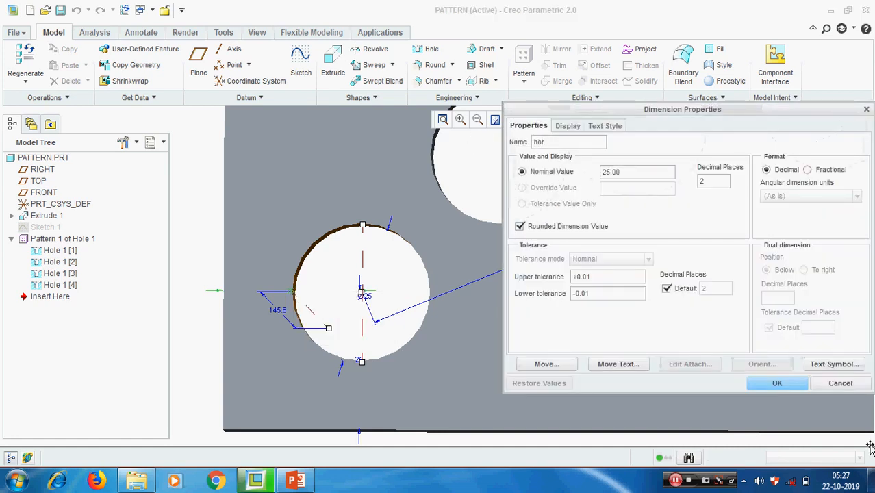
click(777, 383)
scroll(392, 307, down, 4)
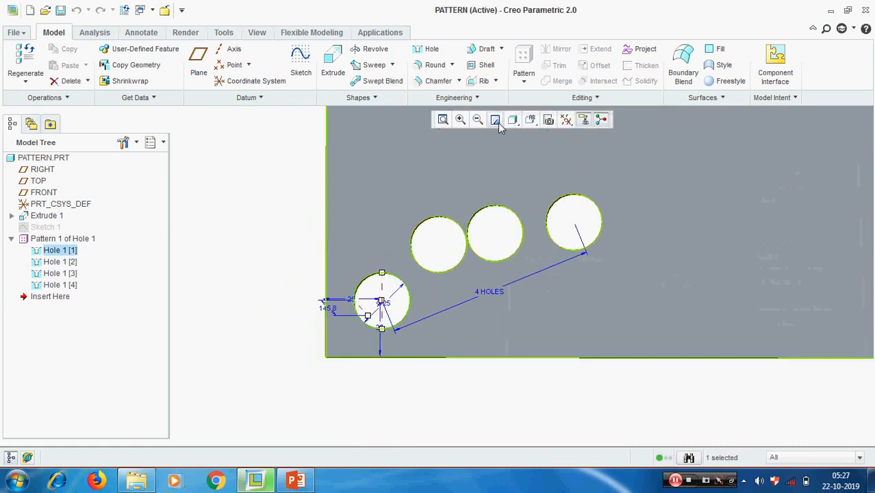
key(ctrl+g)
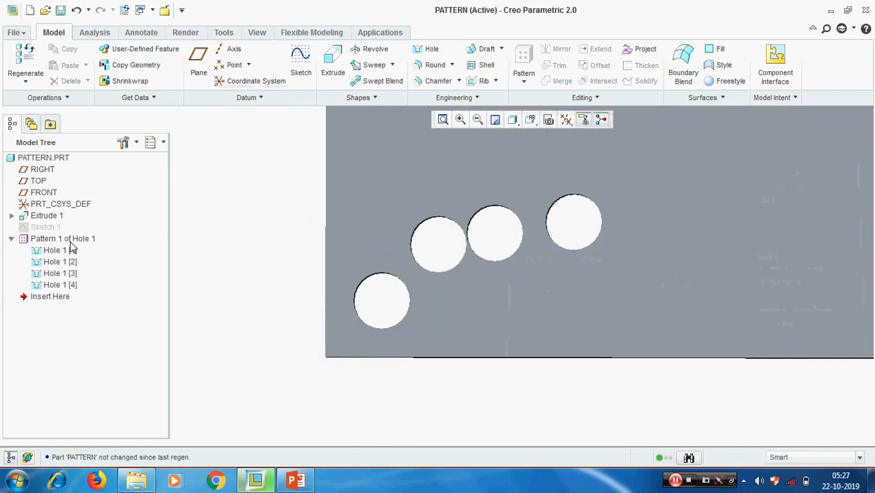
Edit the definition of Pattern 1 and open TABLE1, with columns hor, vert and dia.
click(70, 238)
right_click(67, 241)
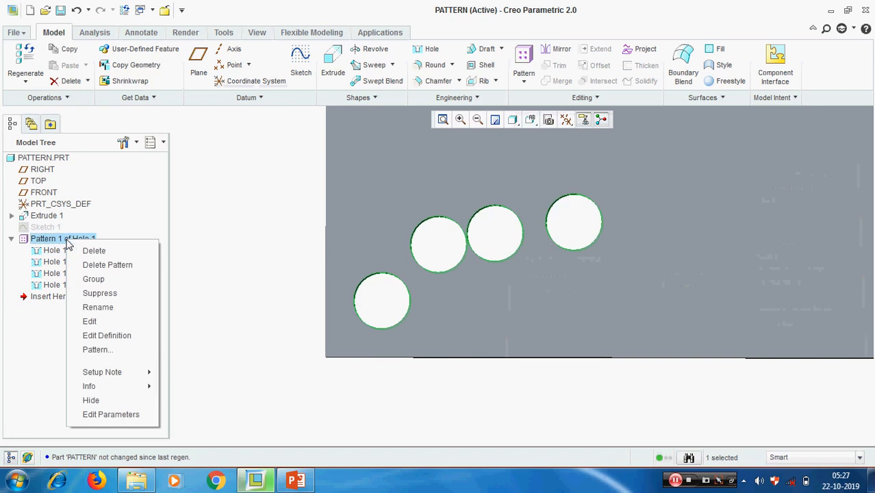
click(109, 336)
click(239, 67)
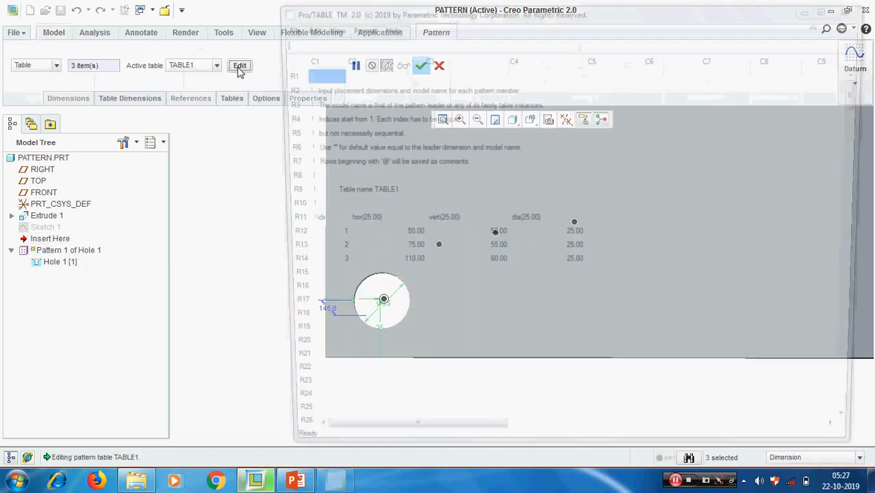
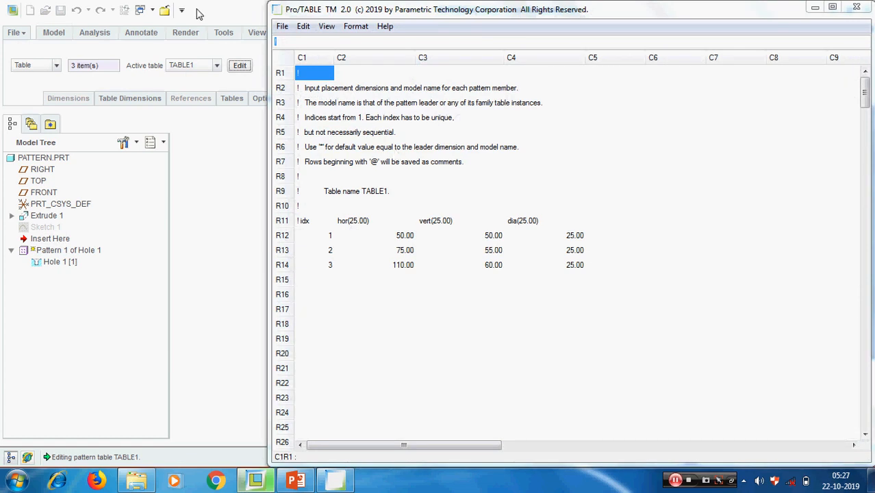
Accept the table pattern, delete it to keep only Hole 1, and start a new Hole 1 pattern.
click(855, 7)
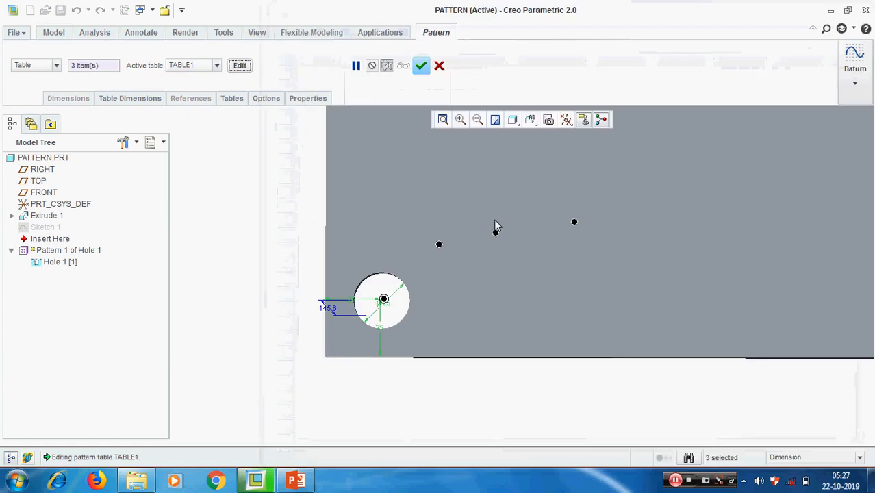
click(421, 65)
right_click(47, 239)
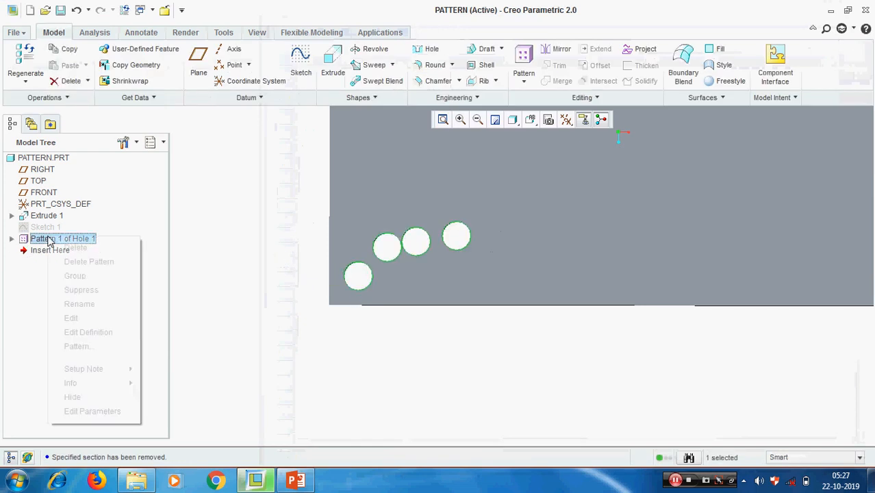
click(100, 261)
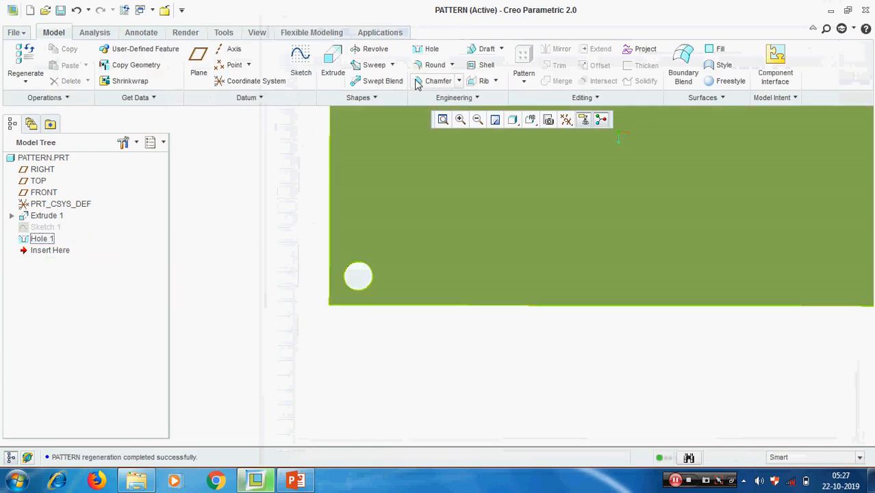
click(42, 238)
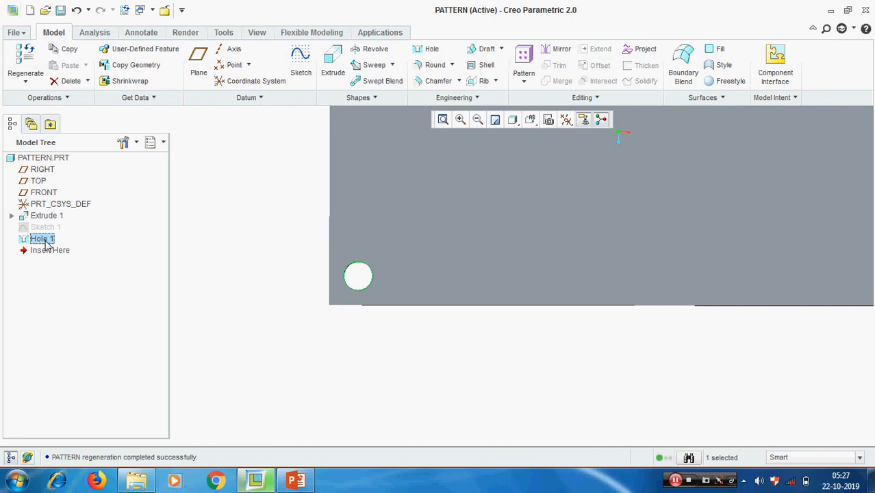
click(523, 58)
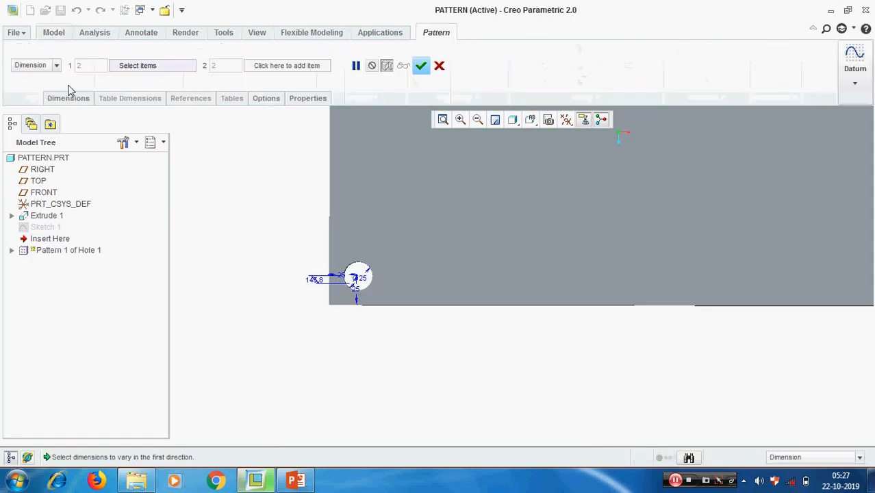
Look through the pattern types without changing them, then cancel the new Hole 1 pattern.
click(57, 65)
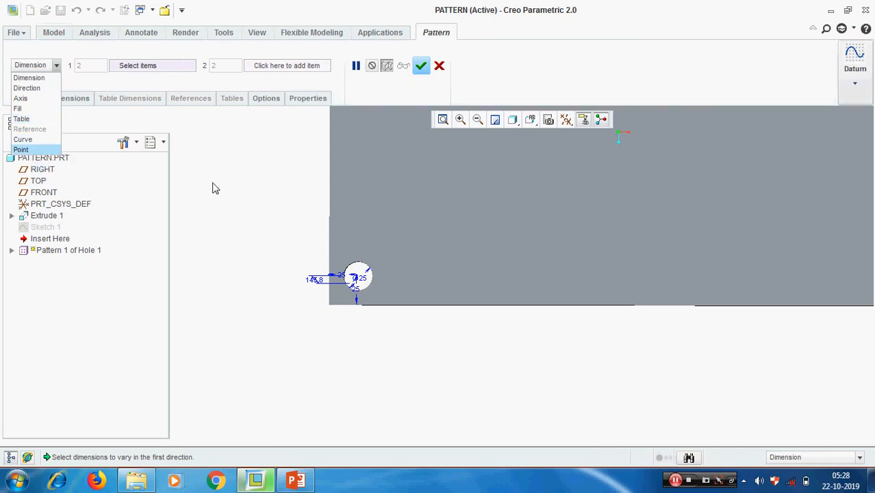
click(220, 215)
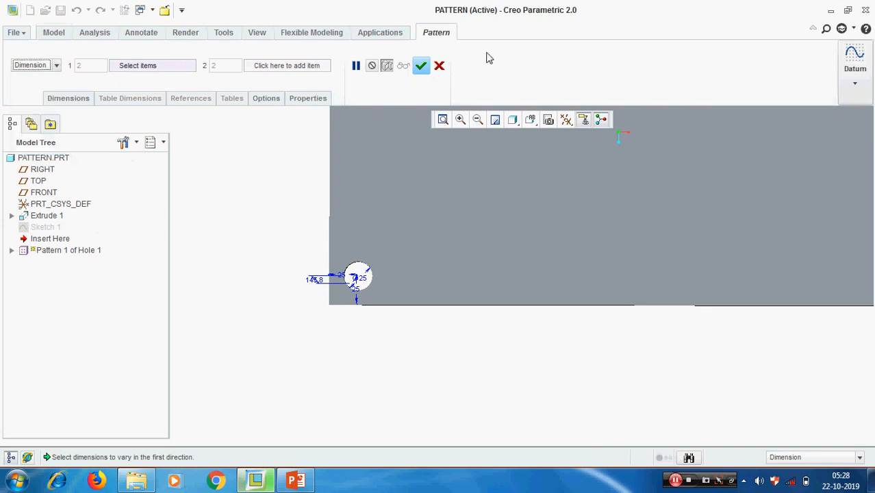
click(439, 67)
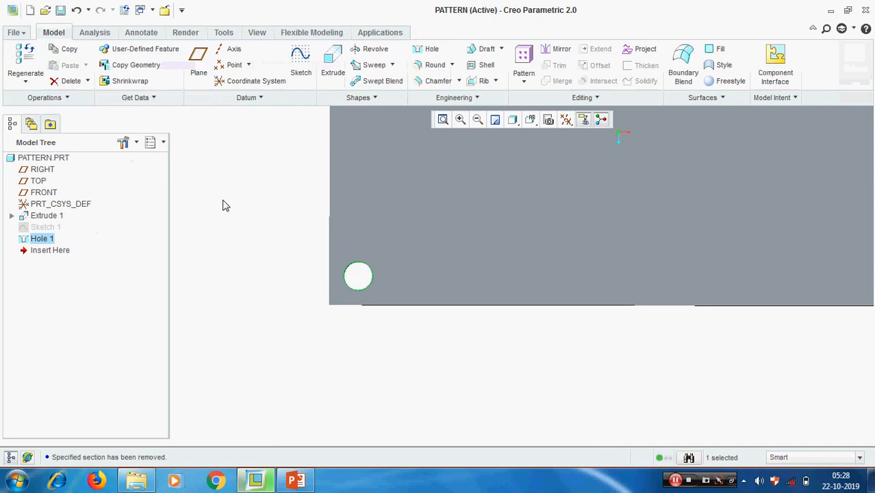
Unhide Sketch 1, view the plate at an angle, and select Hole 1 for patterning.
right_click(46, 226)
click(72, 431)
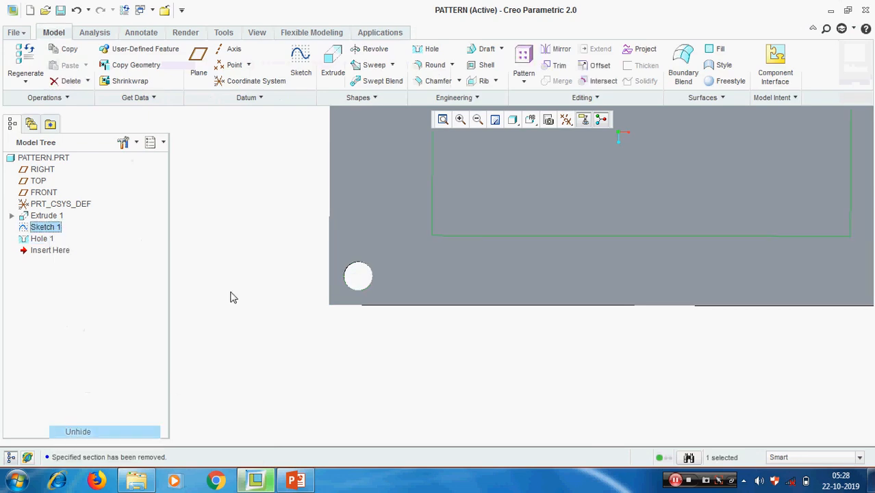
scroll(231, 297, down, 2)
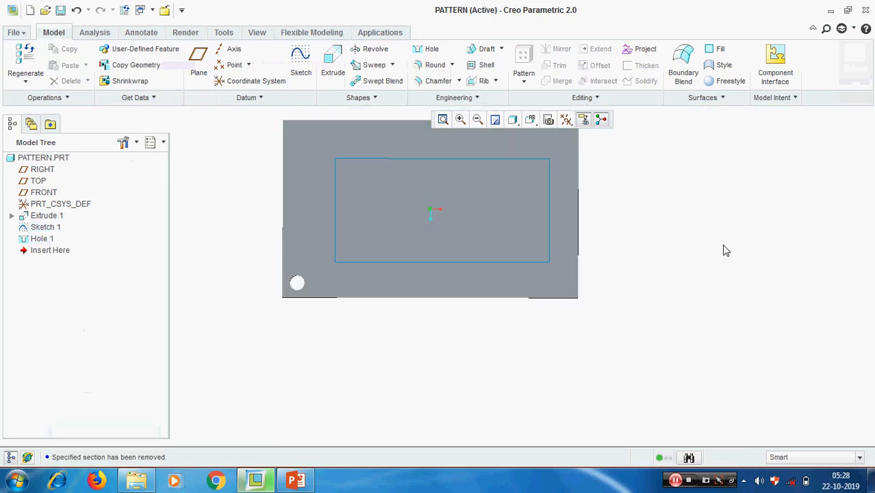
middle_drag(723, 249, 696, 253)
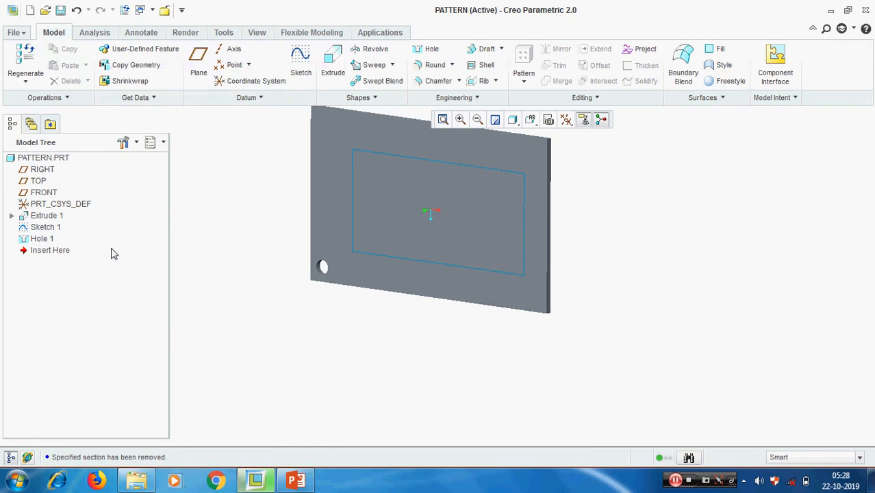
click(42, 239)
click(525, 82)
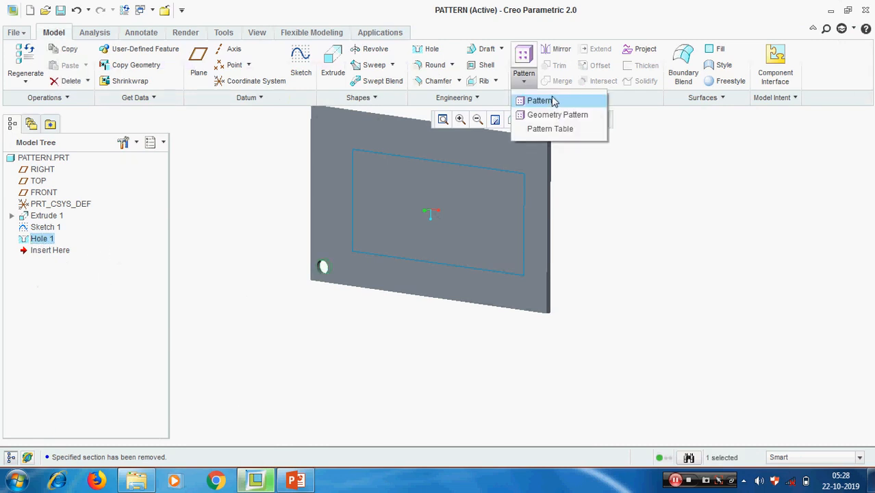
click(548, 101)
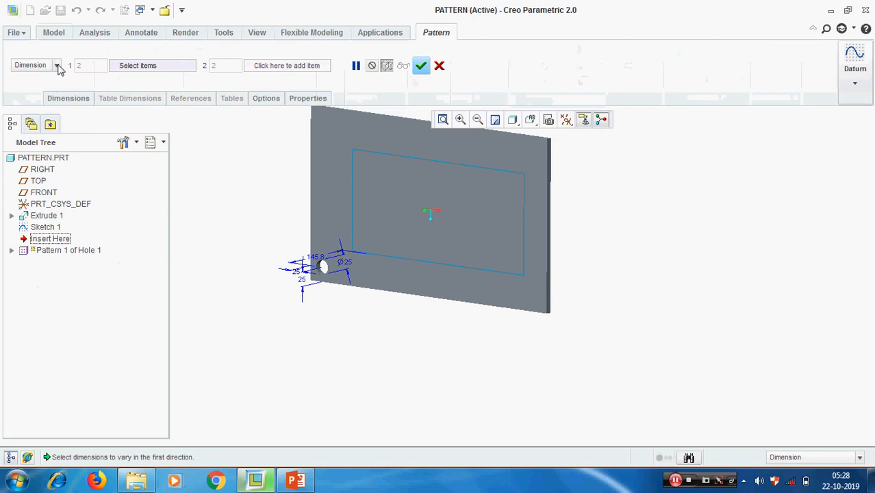
click(58, 66)
click(33, 139)
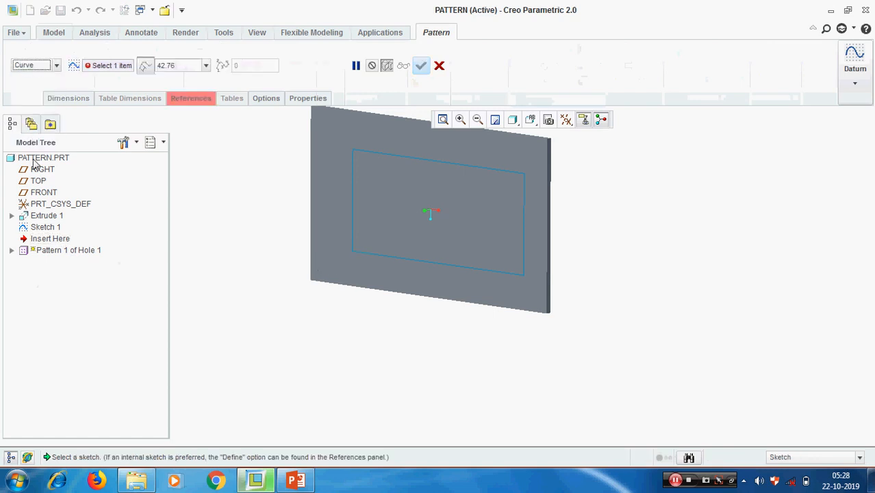
click(365, 255)
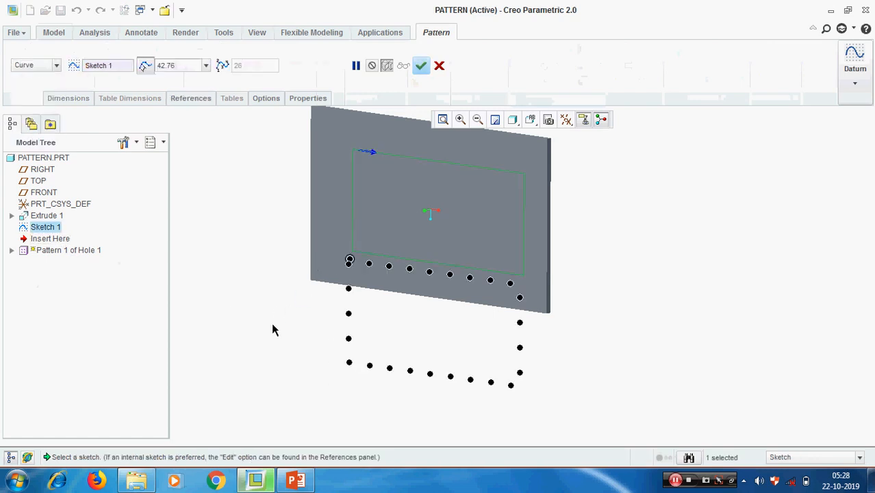
mouse_move(273, 318)
middle_down()
mouse_move(283, 268)
mouse_move(220, 246)
mouse_move(234, 253)
mouse_move(470, 254)
middle_up()
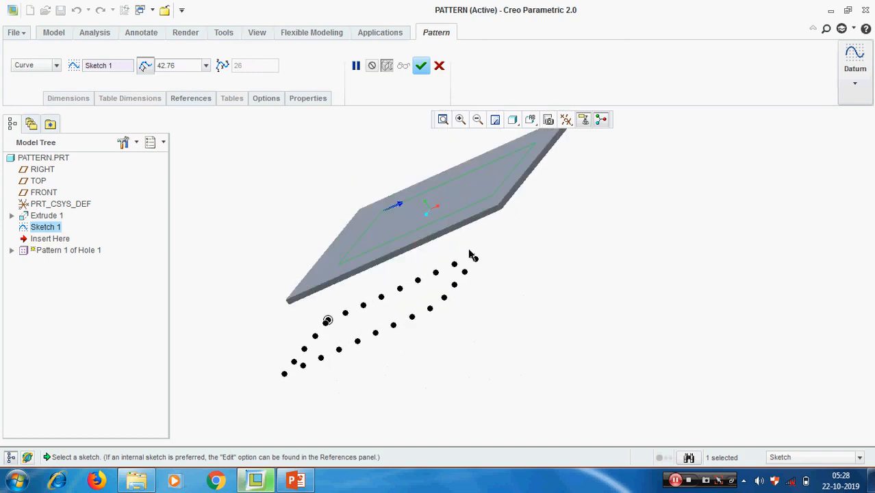
click(532, 121)
click(565, 217)
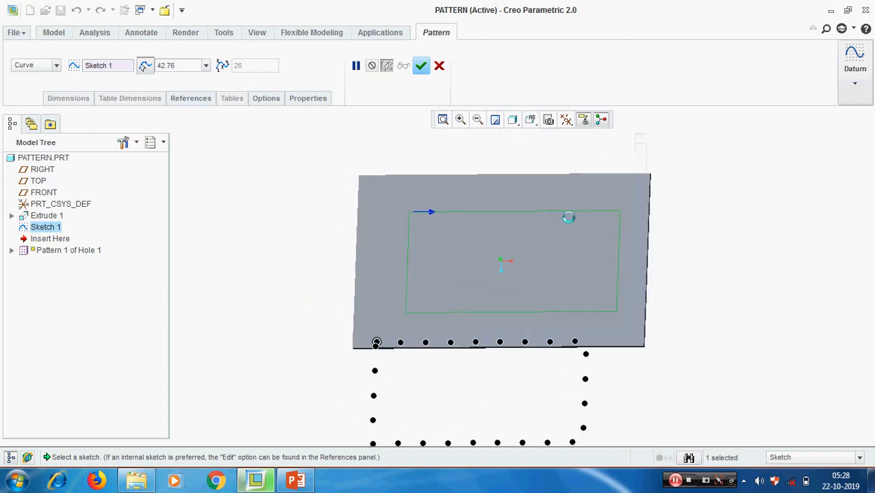
scroll(302, 212, down, 3)
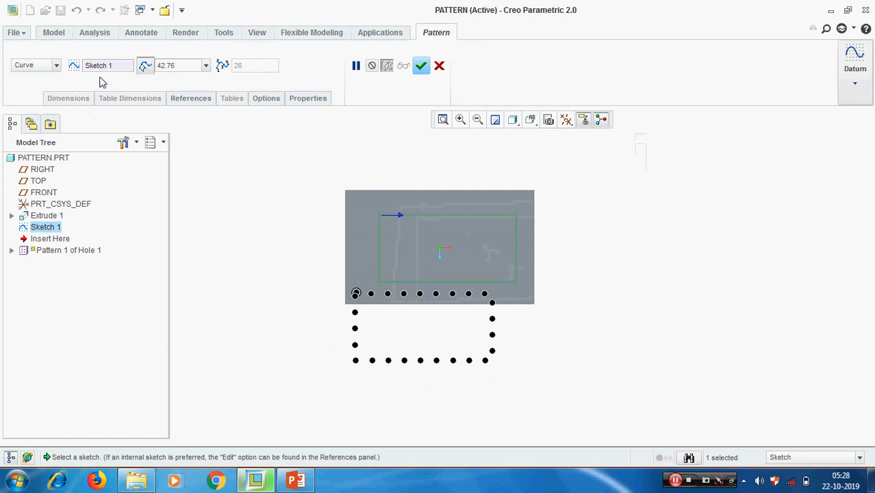
double_click(163, 65)
text(0)
key(Return)
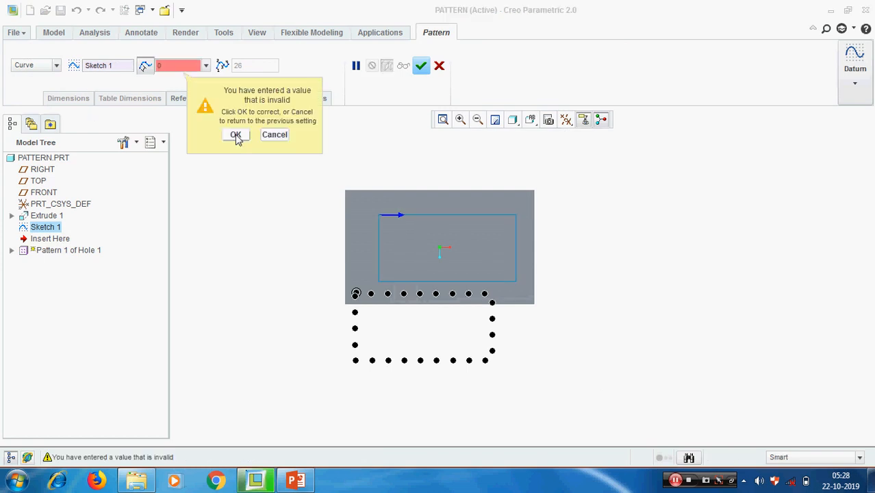
click(275, 135)
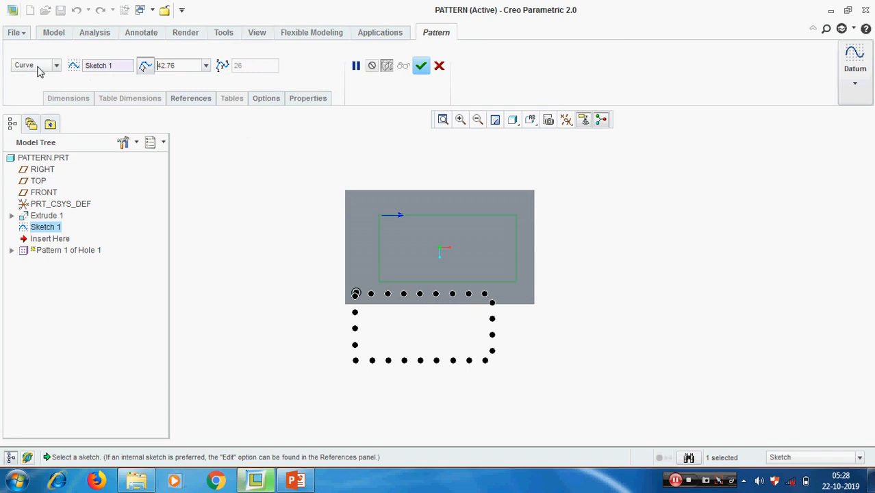
click(191, 101)
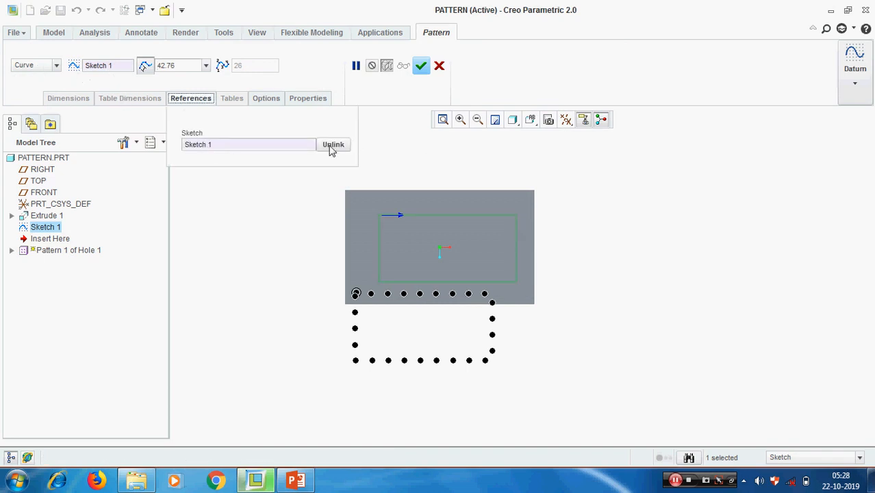
click(332, 147)
click(410, 277)
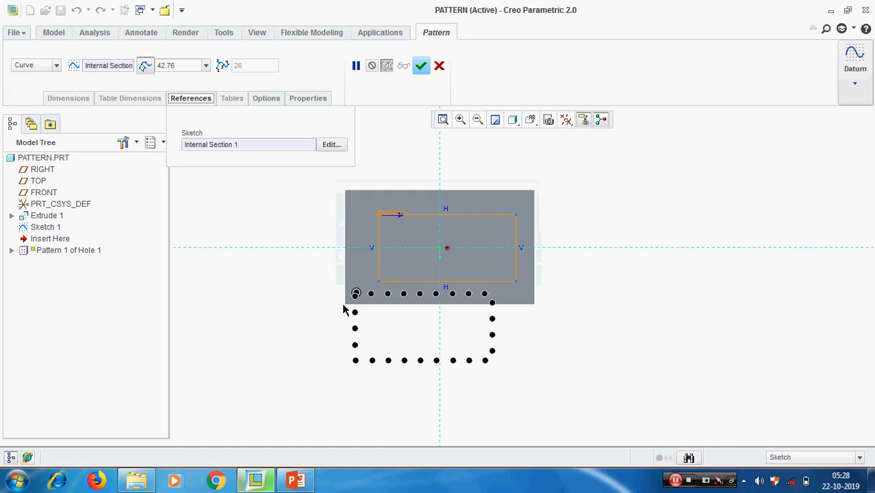
click(439, 66)
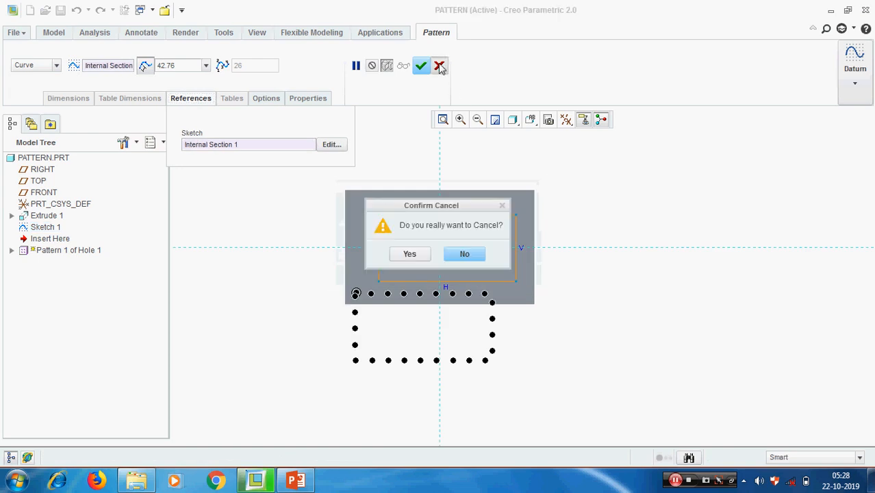
click(409, 254)
click(231, 260)
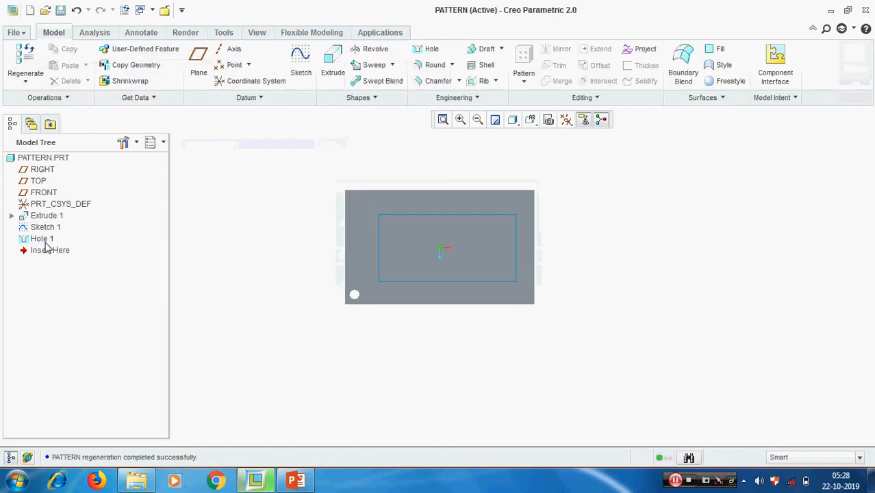
Start a Curve-type pattern of Hole 1 using Sketch 1's rectangle as the curve.
click(43, 239)
click(526, 83)
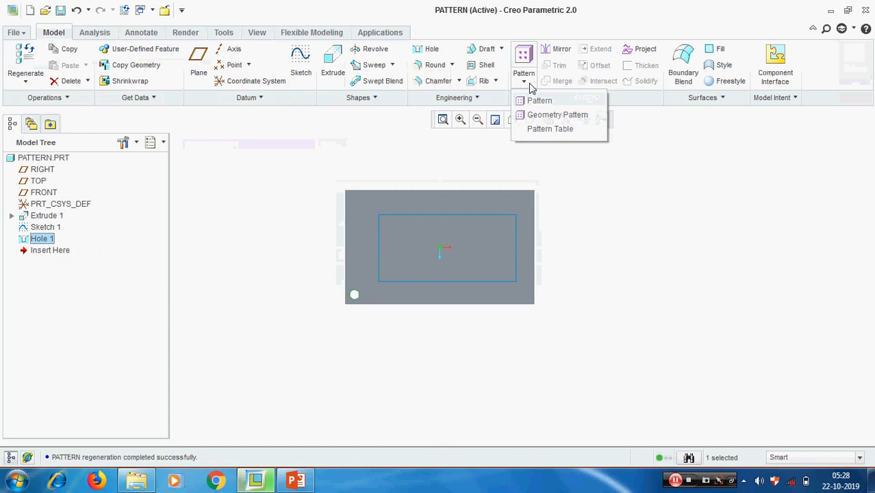
click(539, 100)
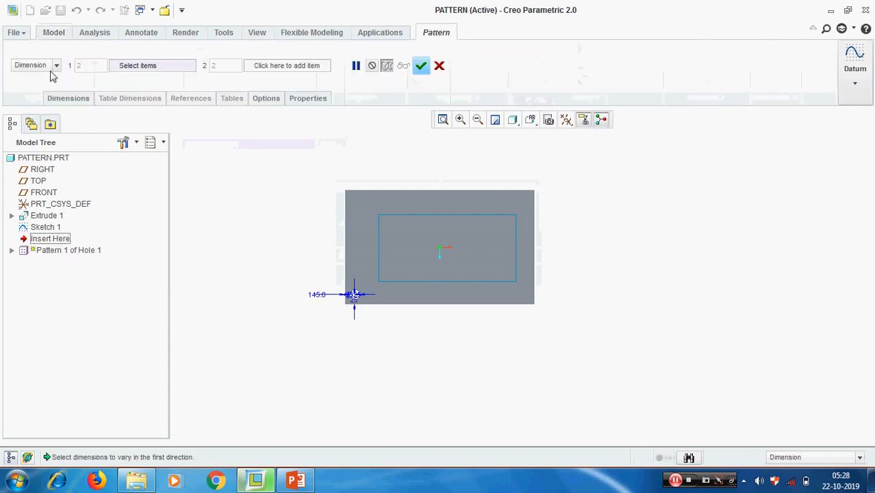
click(60, 64)
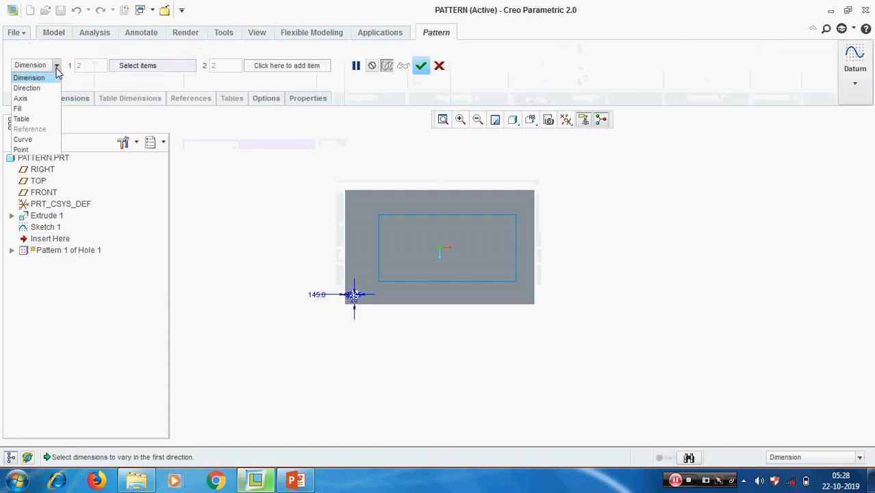
click(31, 138)
click(408, 282)
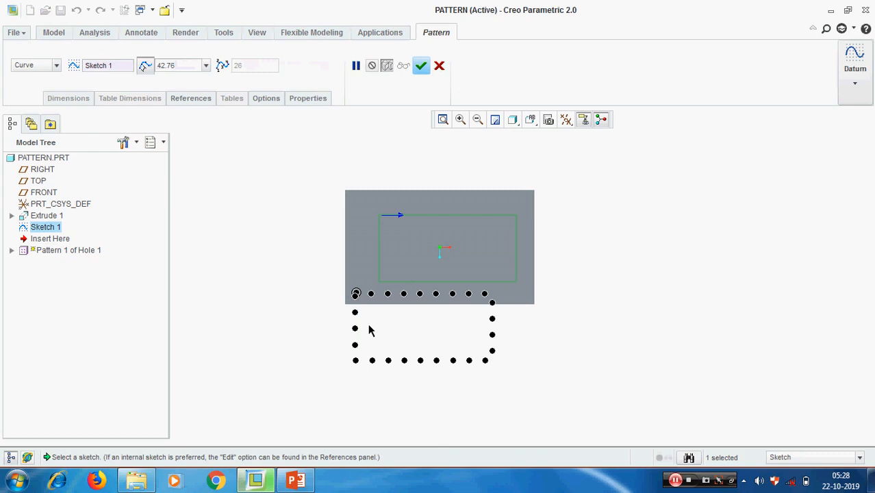
Check the pattern preview from several angles and finish the curve pattern.
middle_drag(361, 334, 386, 291)
mouse_move(384, 266)
middle_down()
mouse_move(414, 228)
mouse_move(400, 272)
mouse_move(344, 301)
mouse_move(359, 316)
mouse_move(352, 322)
middle_up()
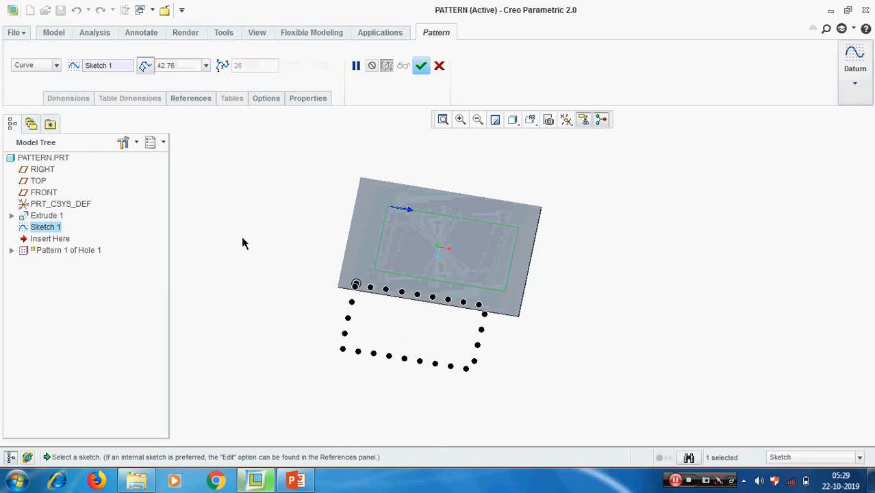
middle_drag(507, 266, 496, 282)
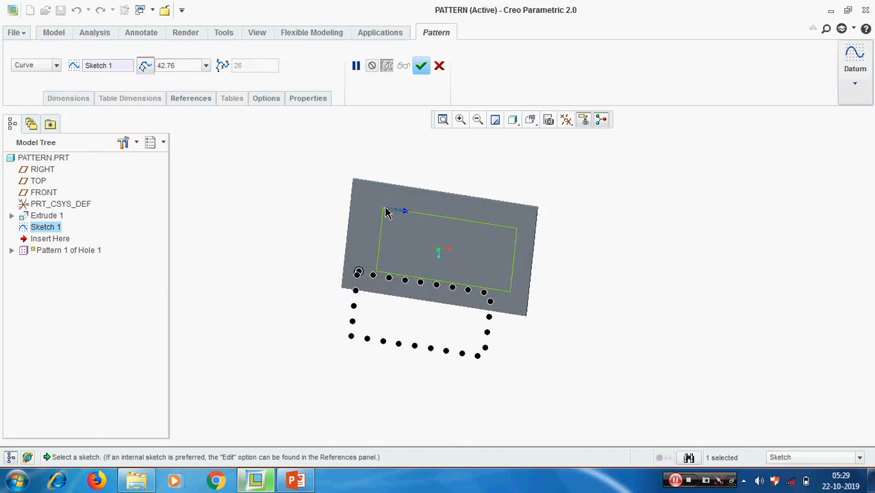
mouse_move(358, 274)
middle_down()
mouse_move(375, 256)
mouse_move(362, 262)
middle_up()
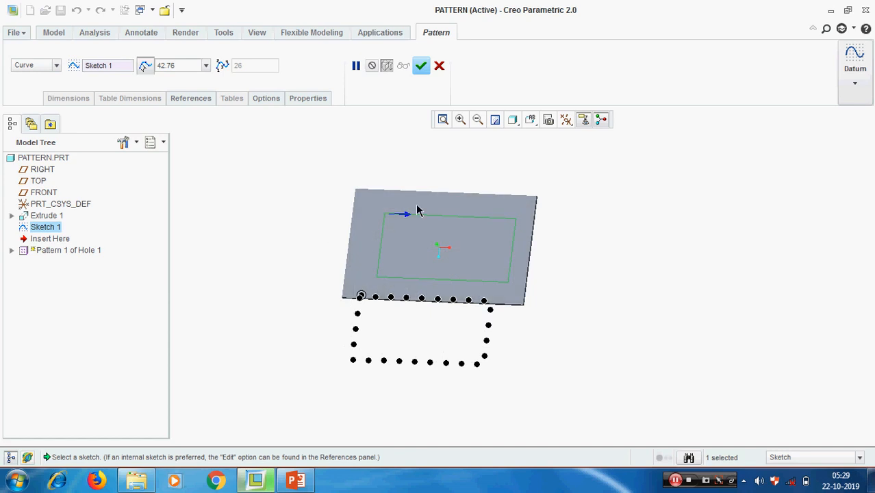
click(421, 66)
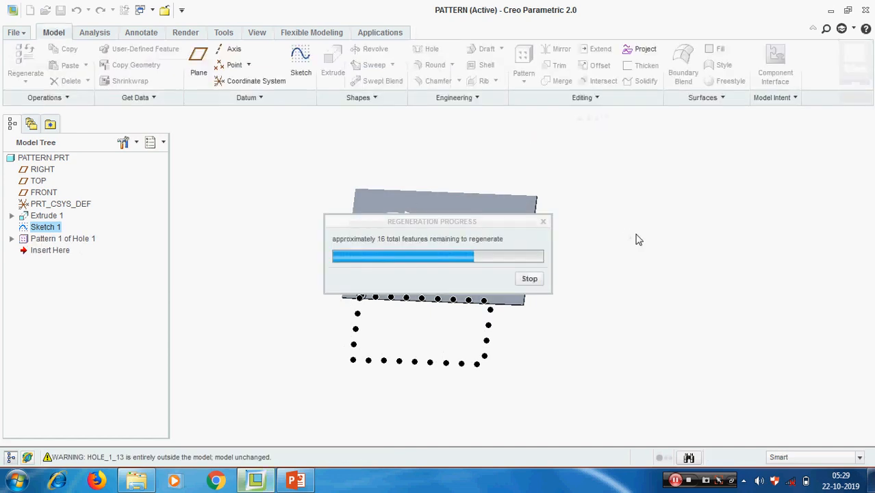
middle_drag(639, 266, 639, 258)
click(287, 303)
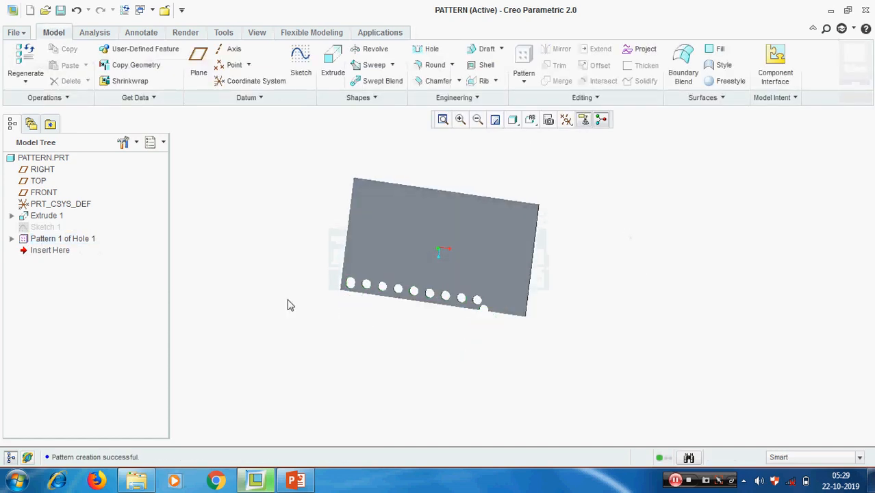
Delete the curve pattern, keeping the original Hole 1.
click(61, 242)
right_click(60, 241)
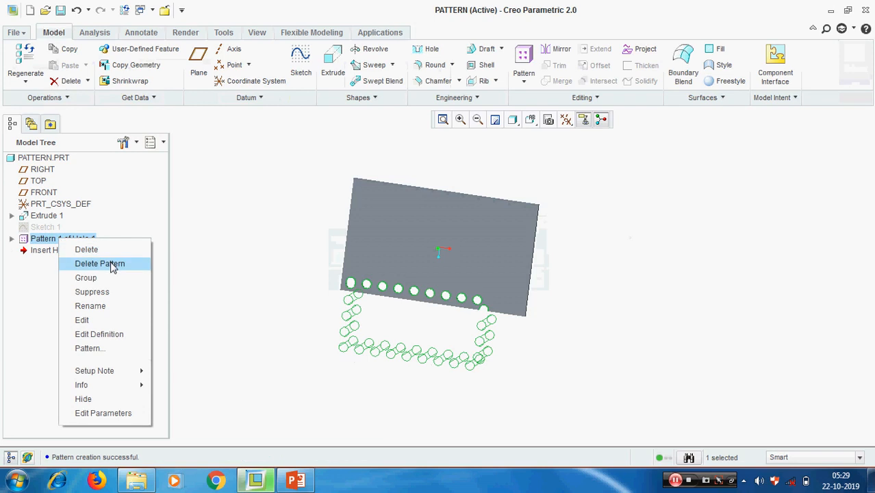
click(113, 264)
Edit Sketch 1's definition and accept it unchanged.
click(44, 226)
right_click(42, 230)
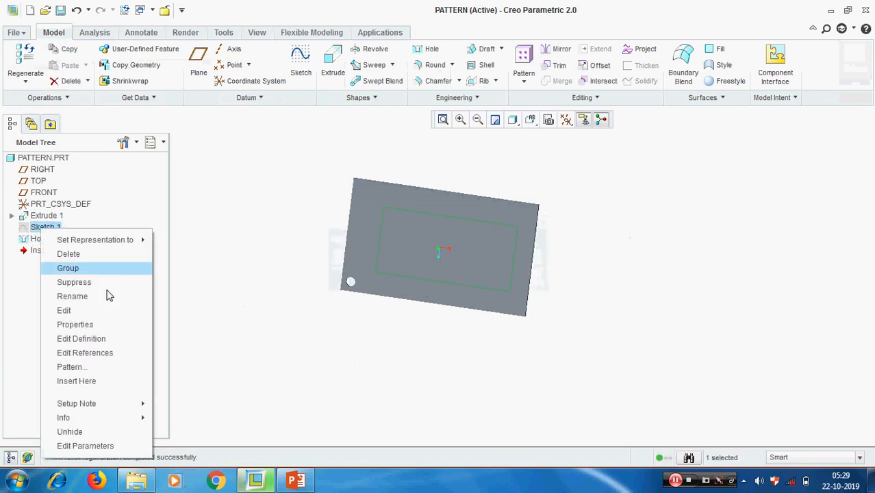
click(92, 337)
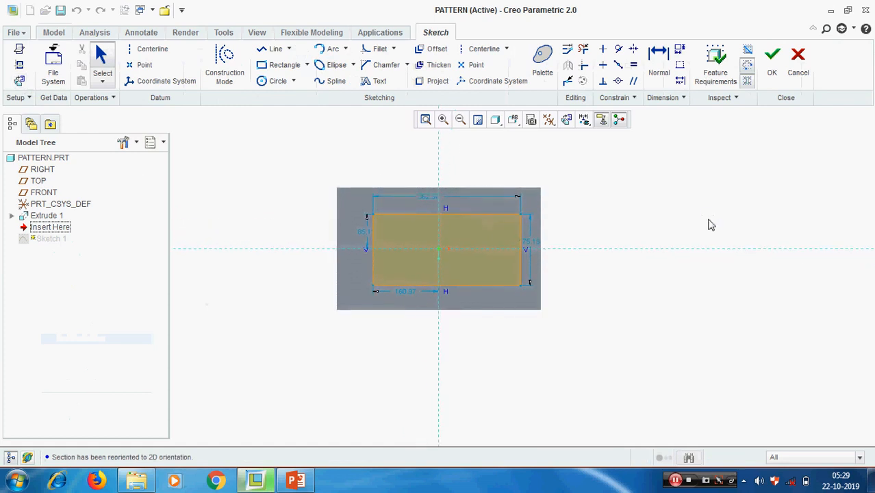
click(771, 56)
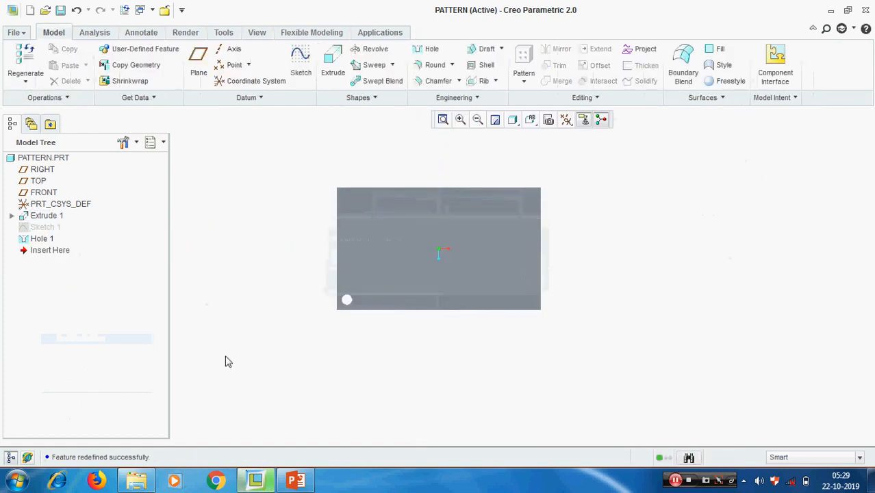
Open Hole 1's context menu and dismiss it without changes.
click(42, 238)
right_click(43, 239)
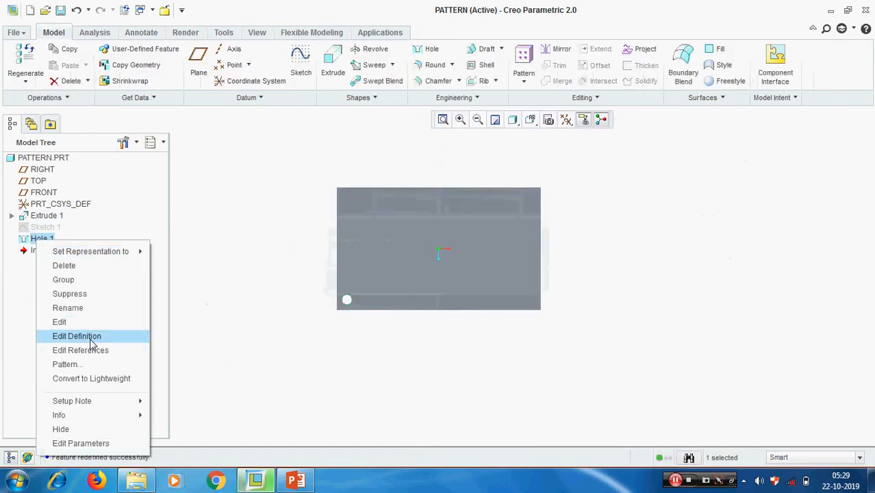
click(248, 317)
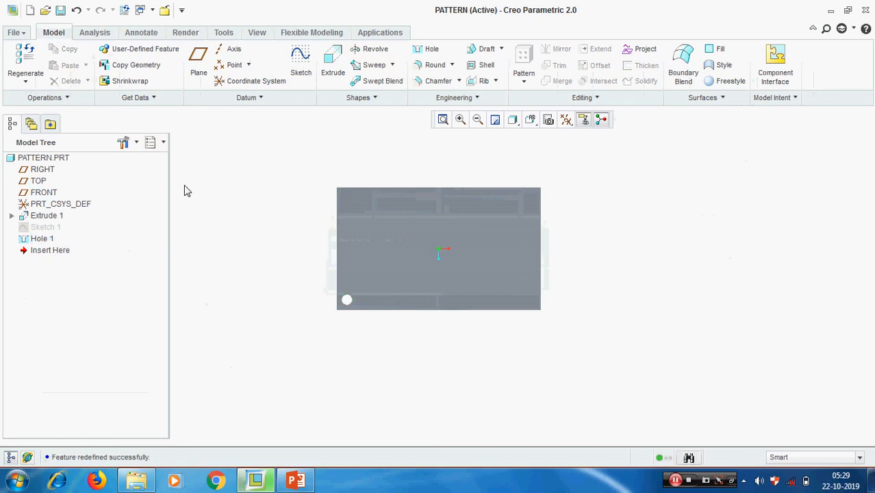
click(43, 240)
click(526, 83)
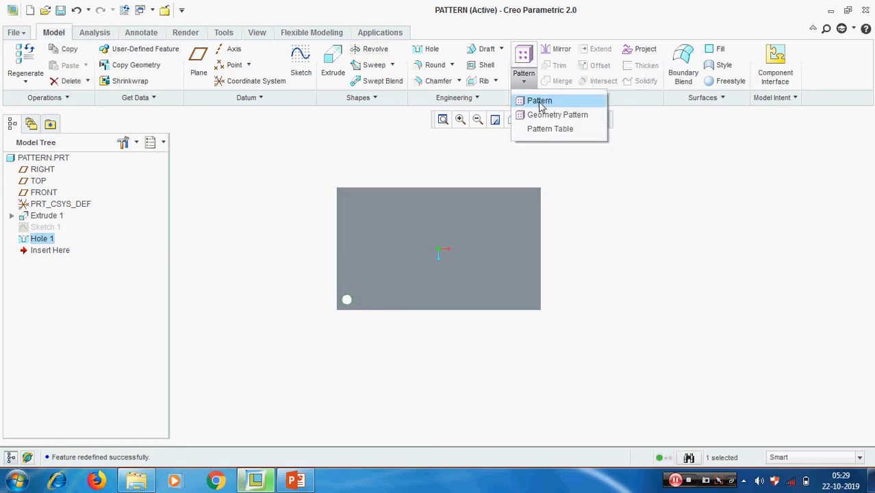
click(538, 102)
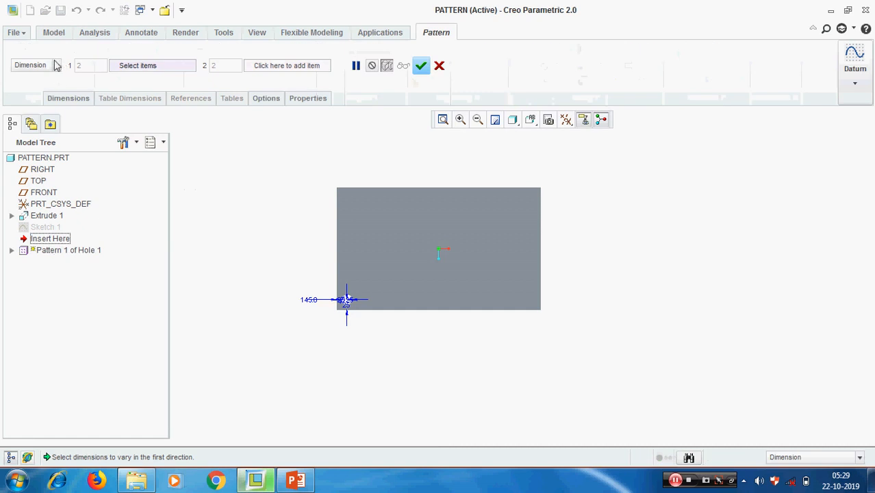
click(57, 65)
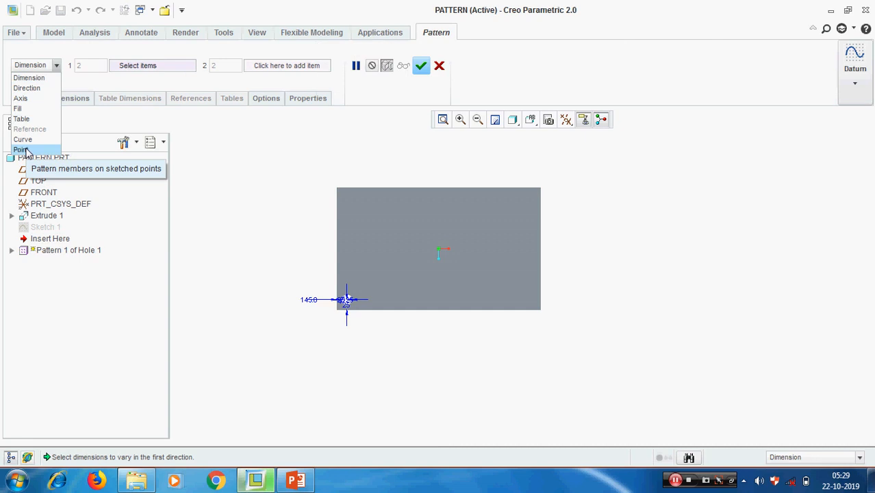
click(439, 65)
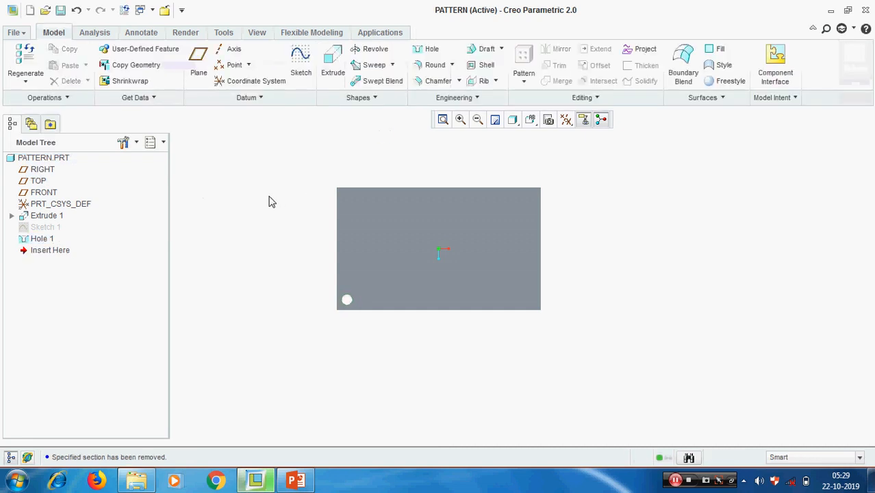
Start a new sketch on the plate's front face.
click(300, 56)
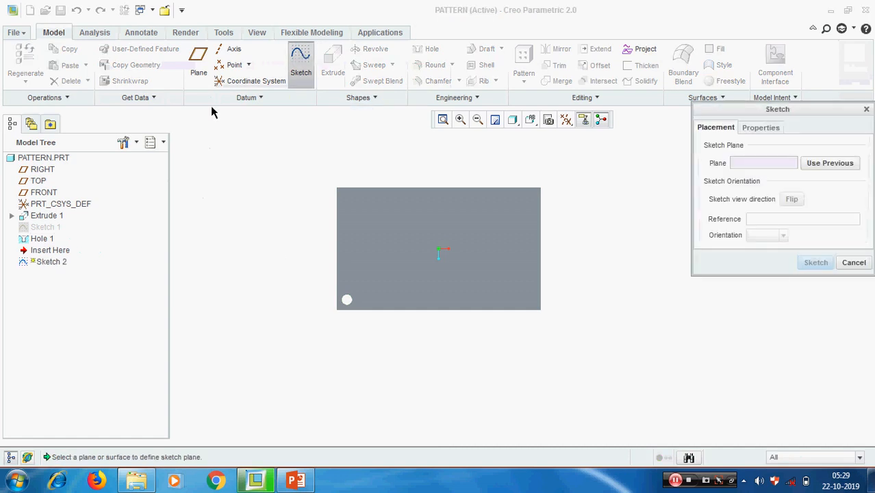
click(390, 236)
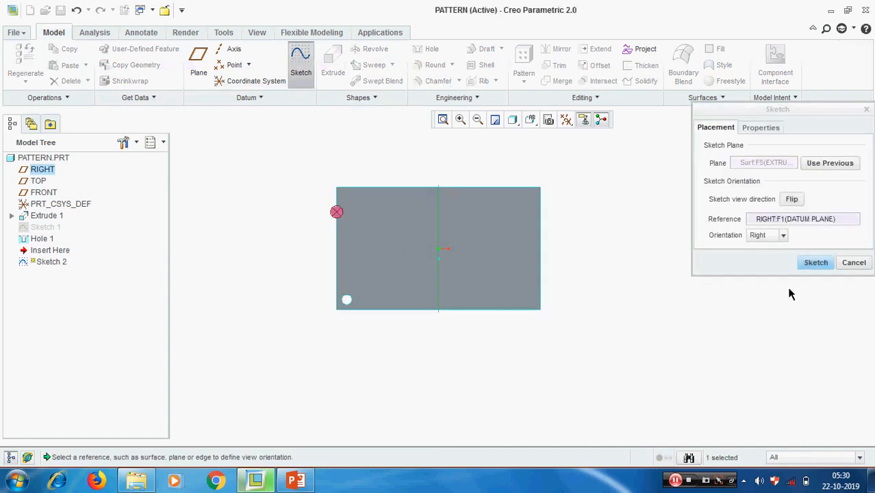
click(815, 261)
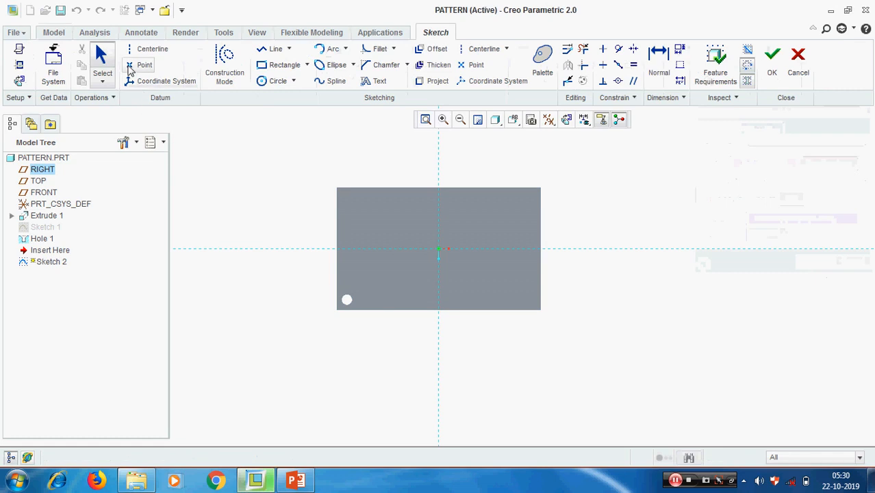
Place sketch points around the origin.
click(131, 66)
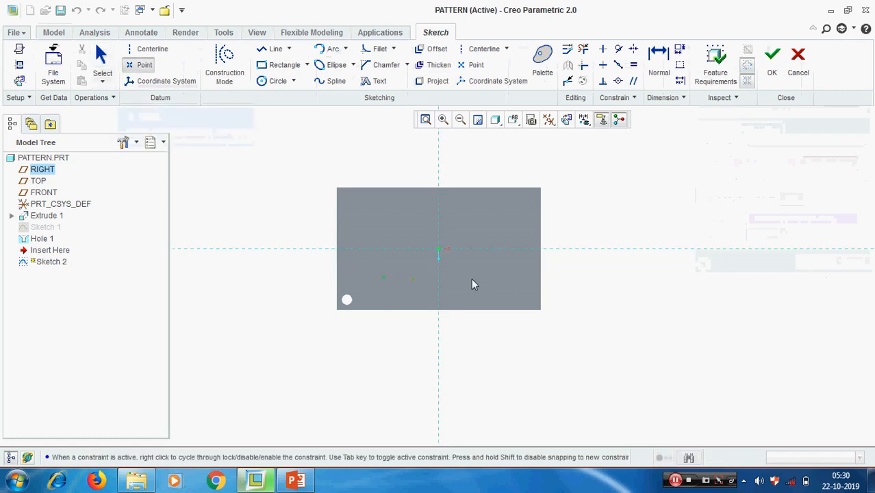
click(489, 280)
click(497, 208)
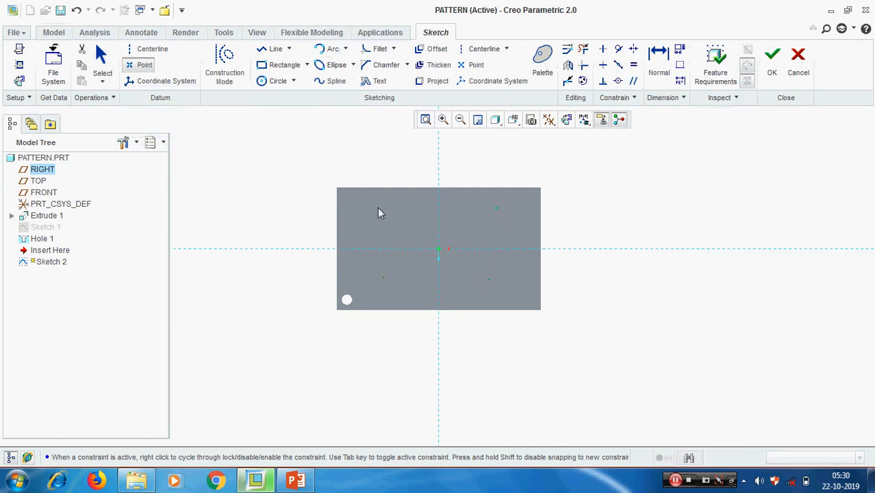
middle_click(391, 233)
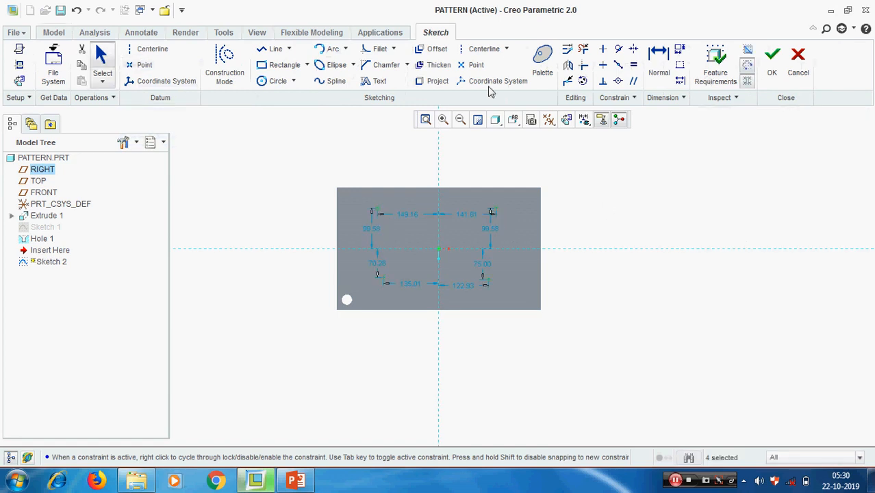
Draw vertical and horizontal centerlines through the origin.
click(484, 49)
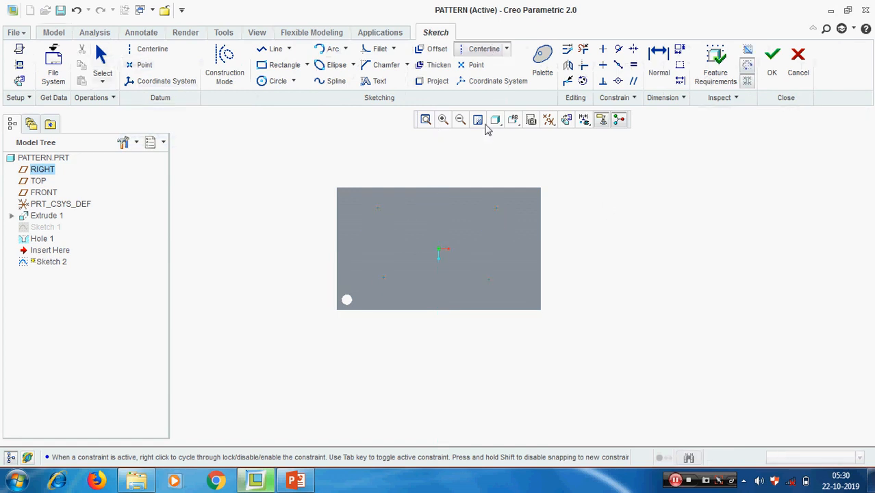
click(441, 245)
click(439, 264)
click(392, 247)
click(483, 249)
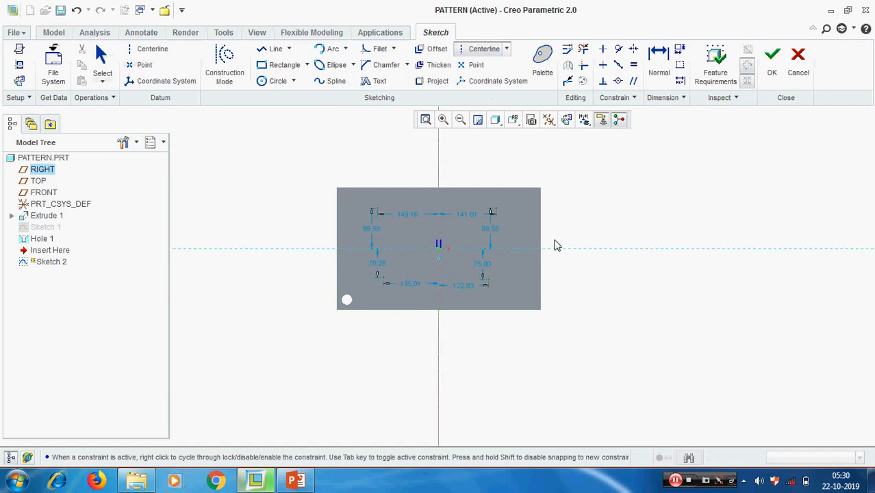
middle_click(558, 240)
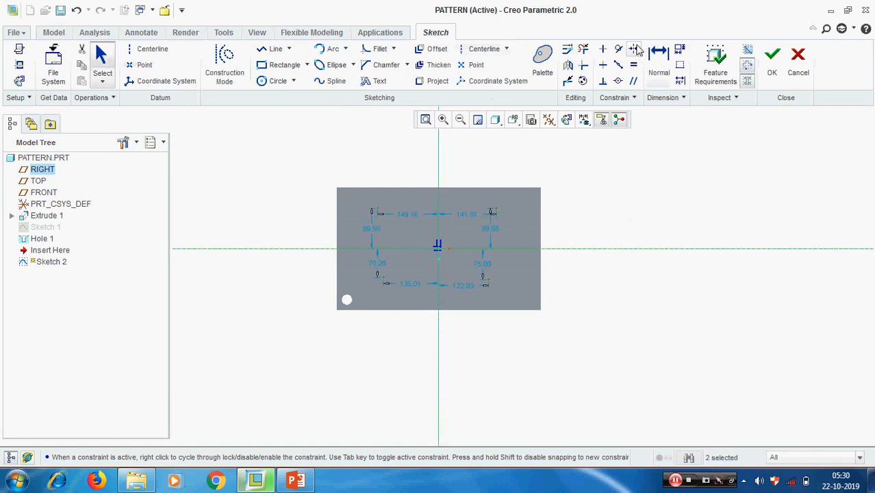
Make the lower and upper point pairs symmetric about the vertical centerline.
click(634, 49)
click(384, 279)
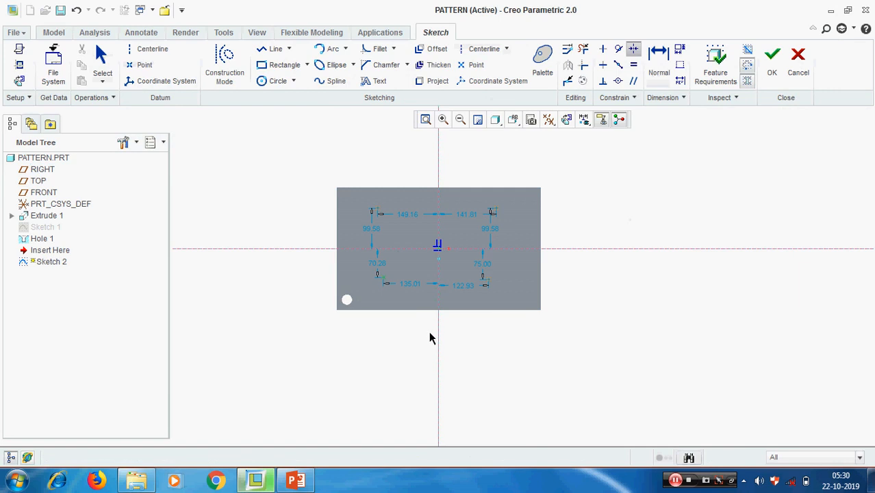
click(439, 333)
click(489, 284)
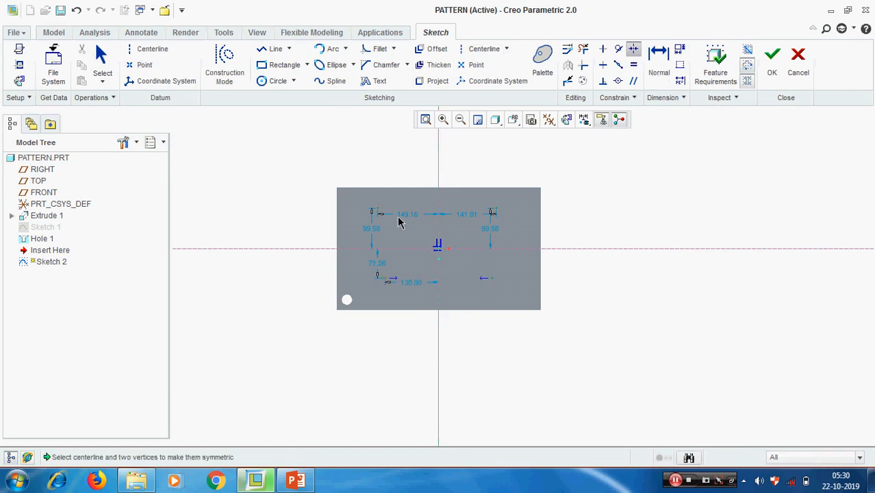
click(380, 211)
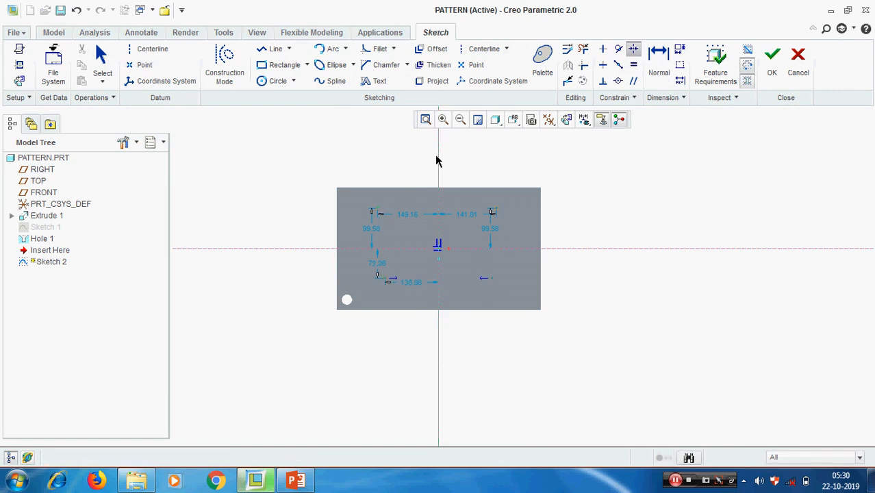
click(439, 160)
click(498, 212)
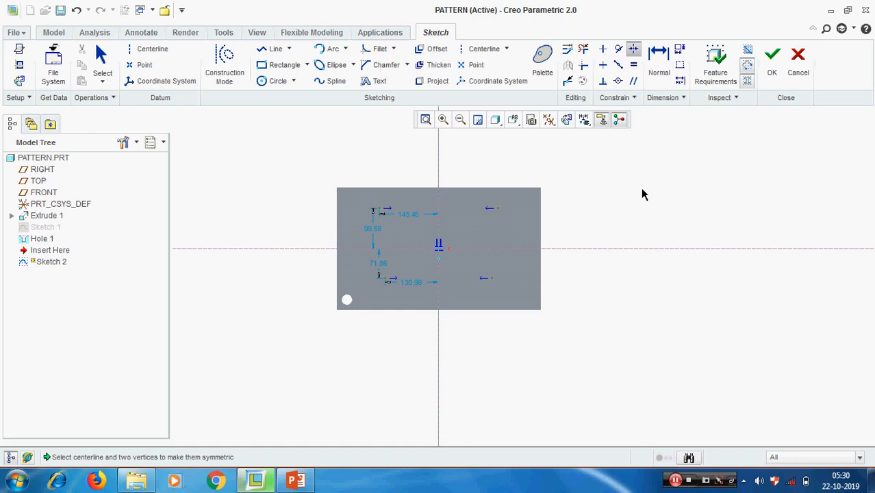
middle_click(643, 193)
Make the right points symmetric about the horizontal centerline, undoing the conflicting left-side constraint.
click(633, 50)
click(580, 249)
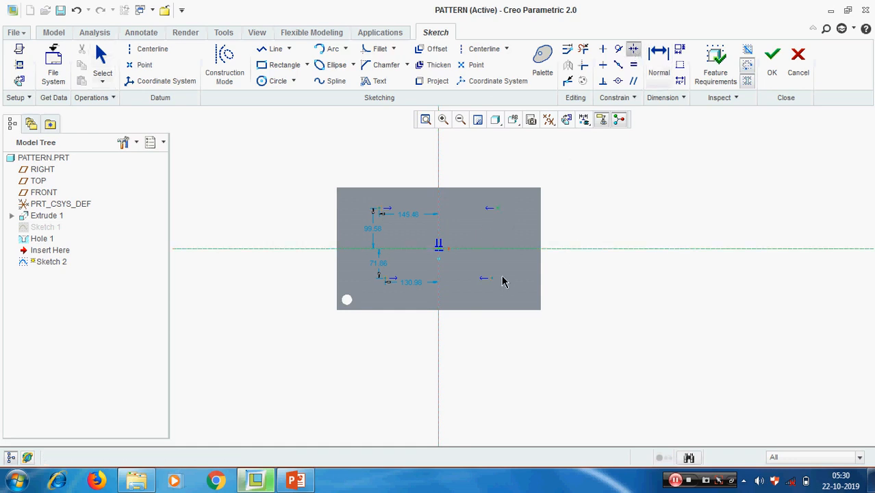
click(493, 280)
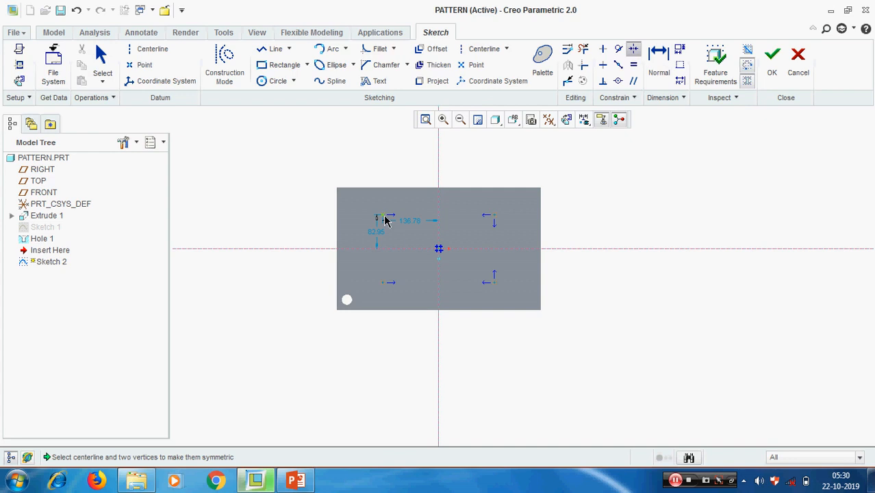
click(292, 250)
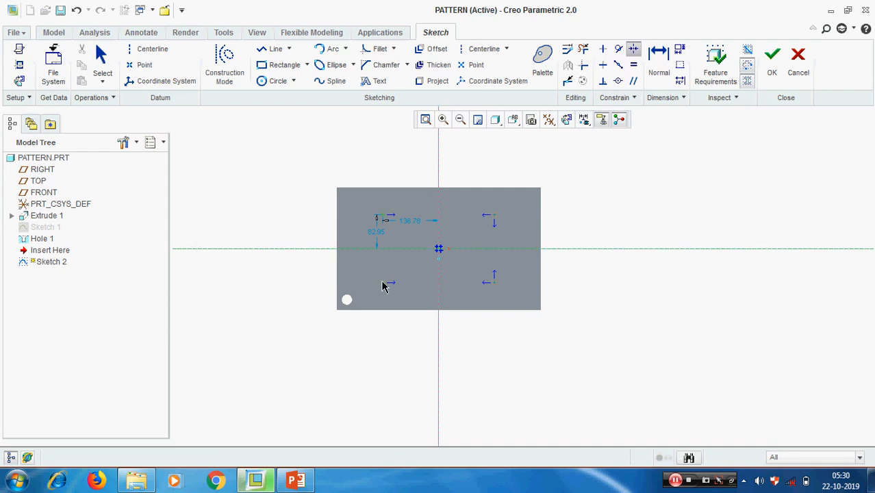
click(385, 288)
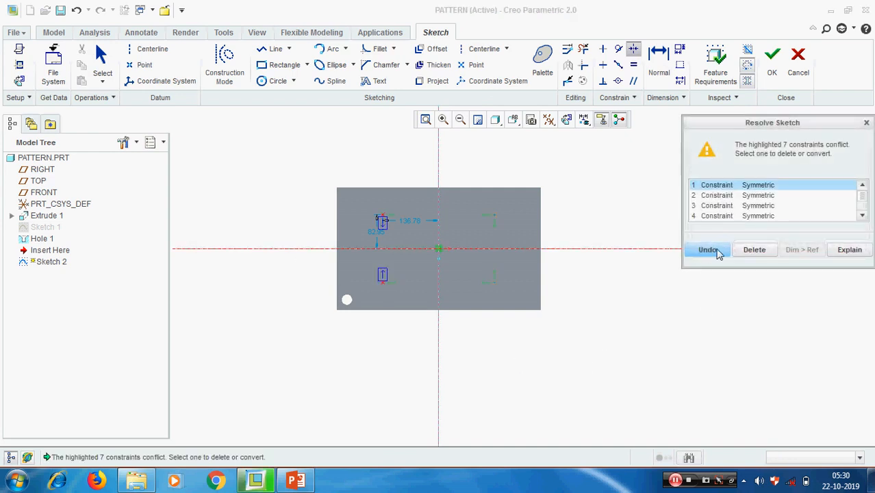
click(716, 251)
click(659, 60)
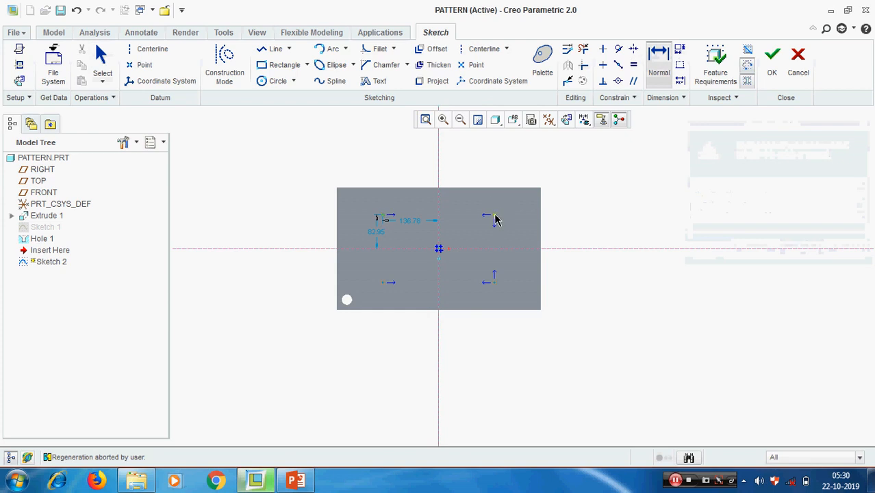
Dimension the upper points 275 apart and the right-side points 150 apart.
middle_click(463, 169)
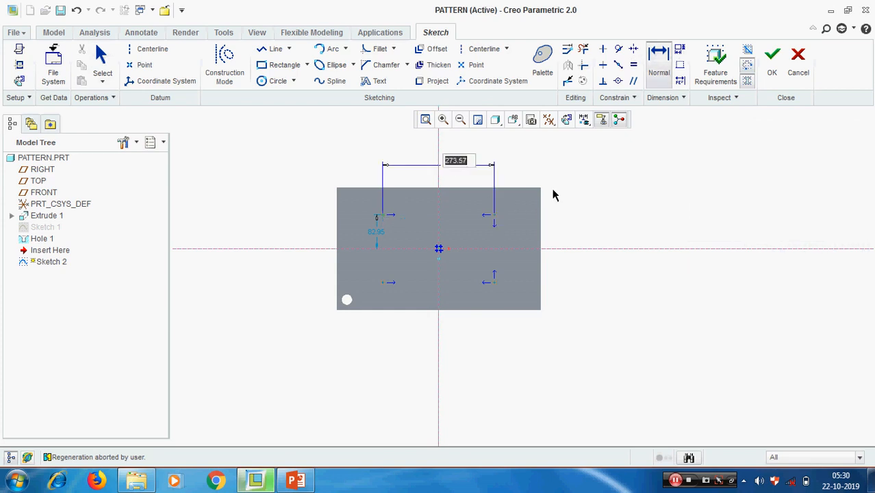
text(275)
key(Return)
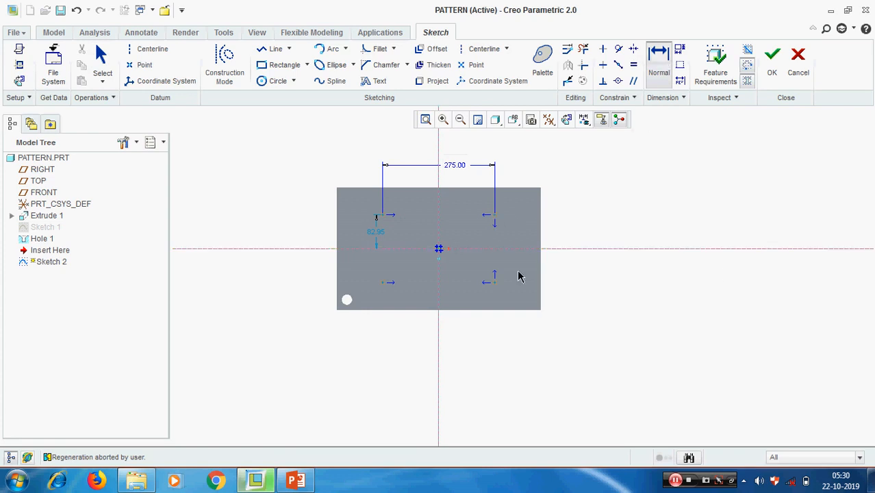
middle_click(595, 255)
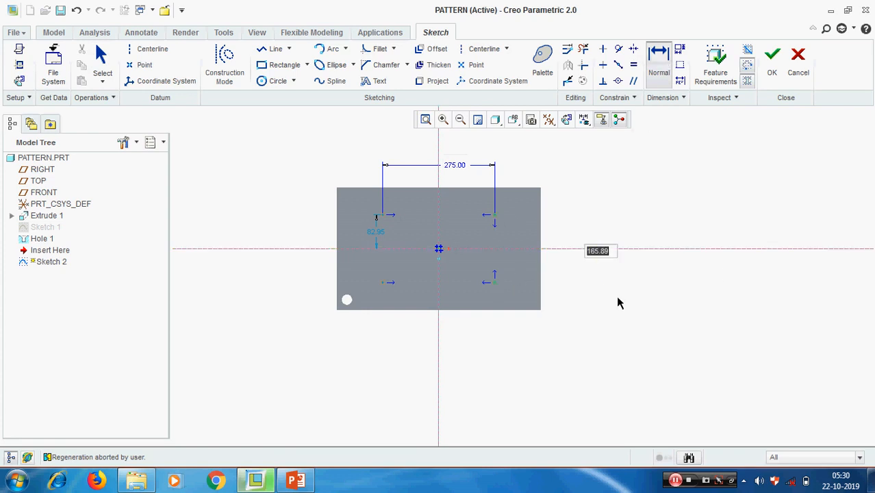
text(150)
key(Return)
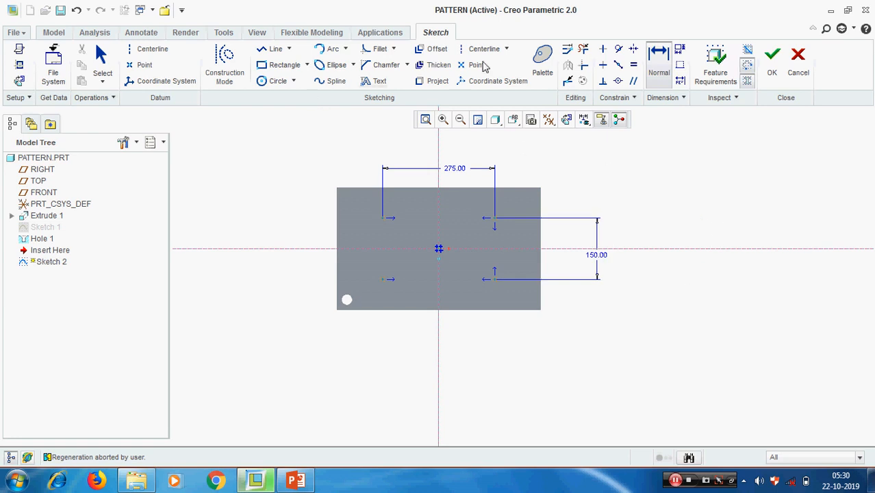
click(472, 64)
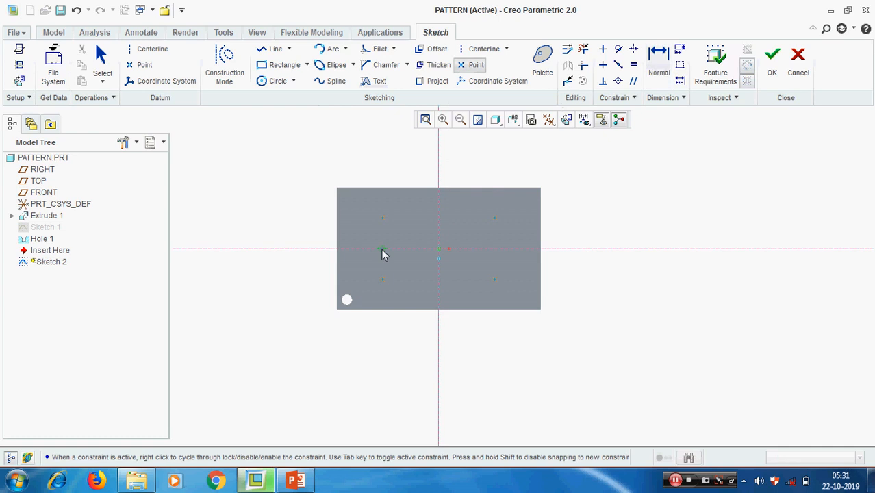
Add left and right midpoint points, aligned vertically under the top corner points.
click(382, 251)
click(499, 250)
middle_click(679, 255)
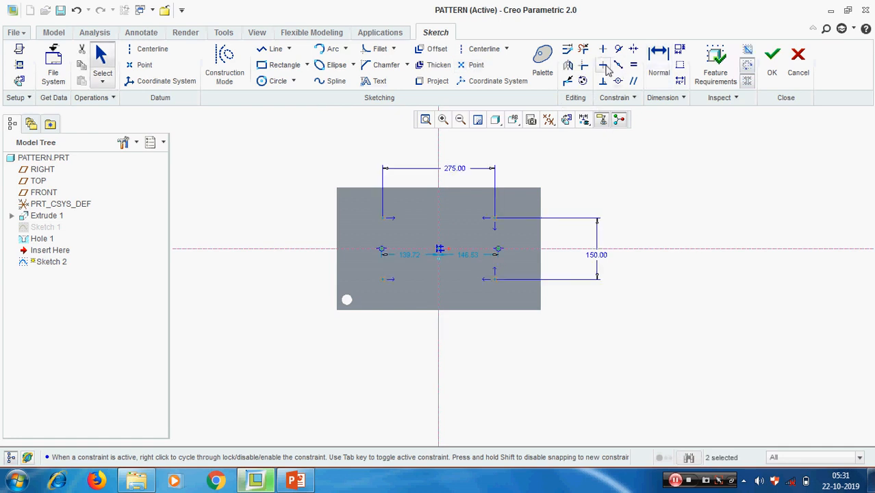
click(602, 50)
click(494, 218)
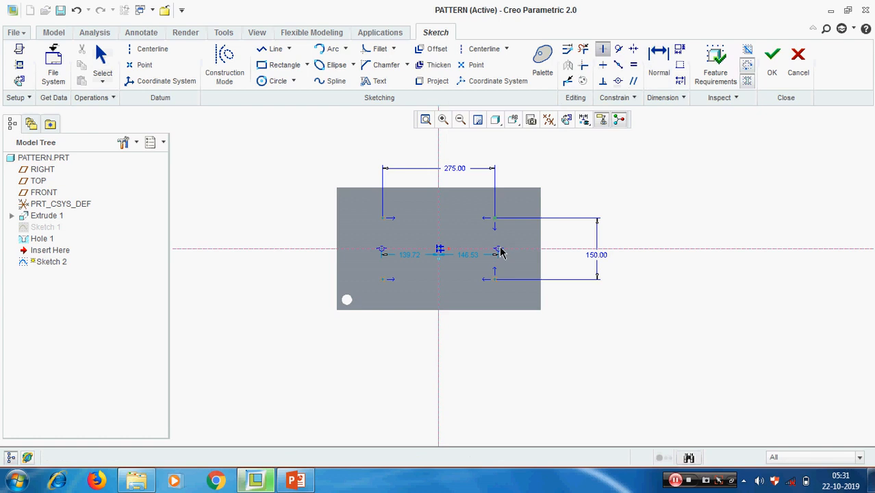
click(499, 251)
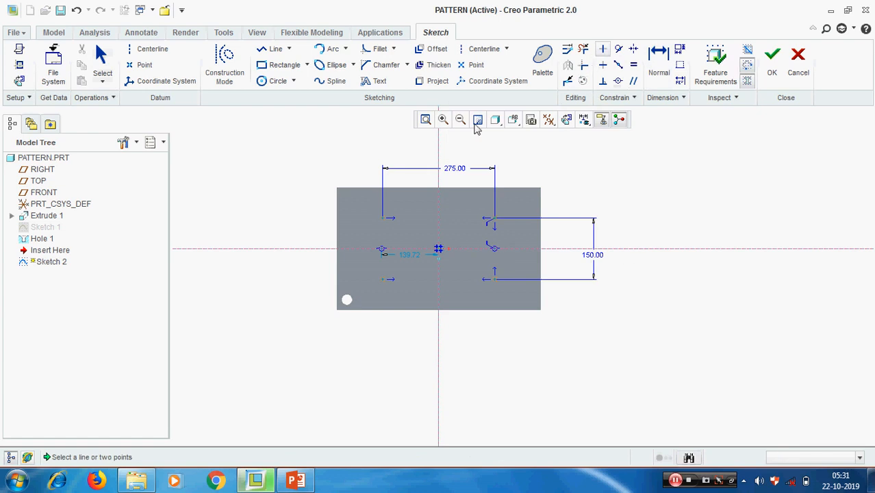
click(384, 219)
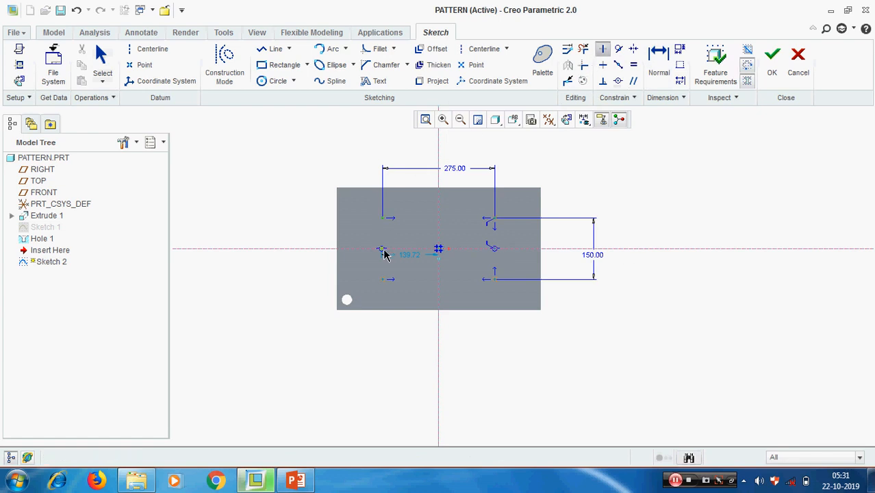
click(384, 252)
middle_click(692, 305)
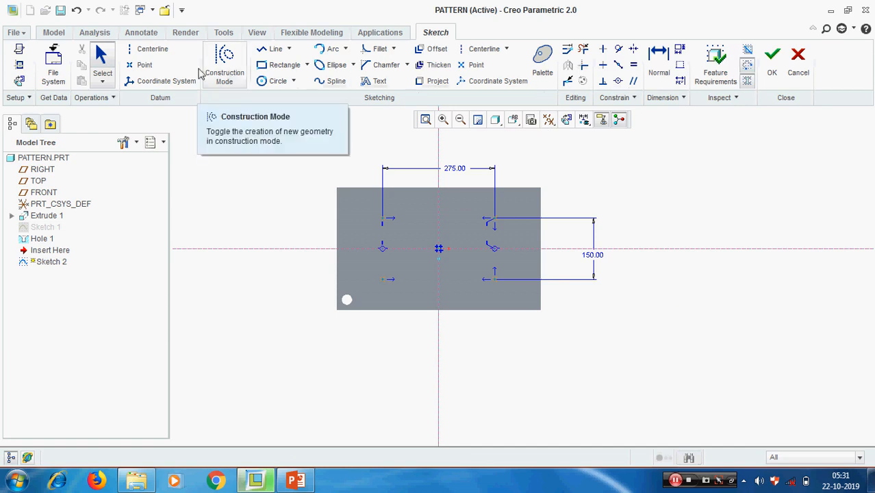
Add a top-centre point aligned horizontally with the upper row, and finish the sketch.
click(141, 65)
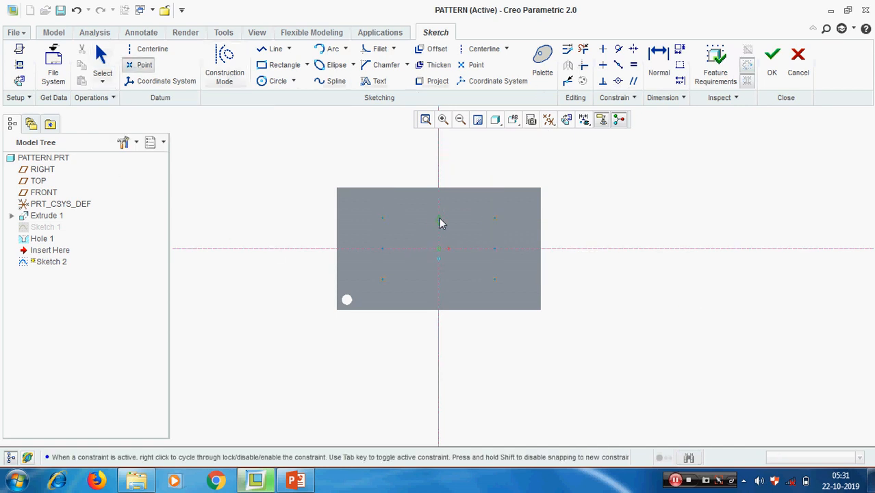
middle_click(600, 190)
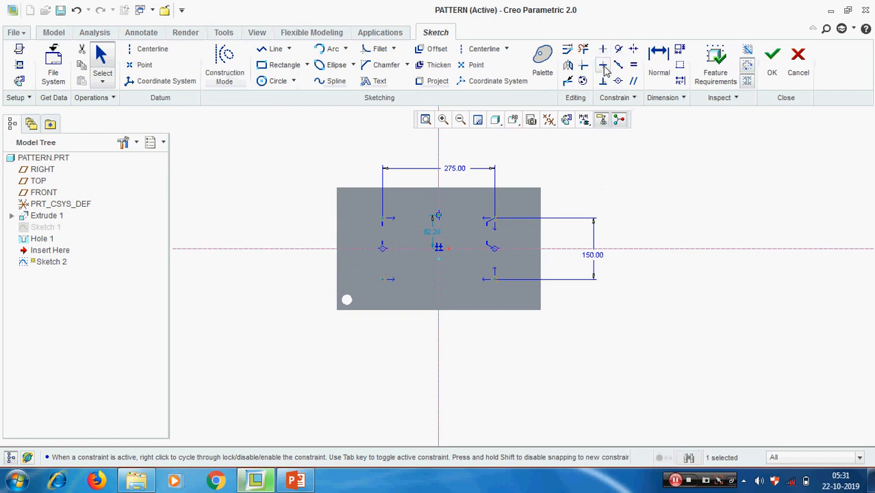
click(602, 65)
click(383, 222)
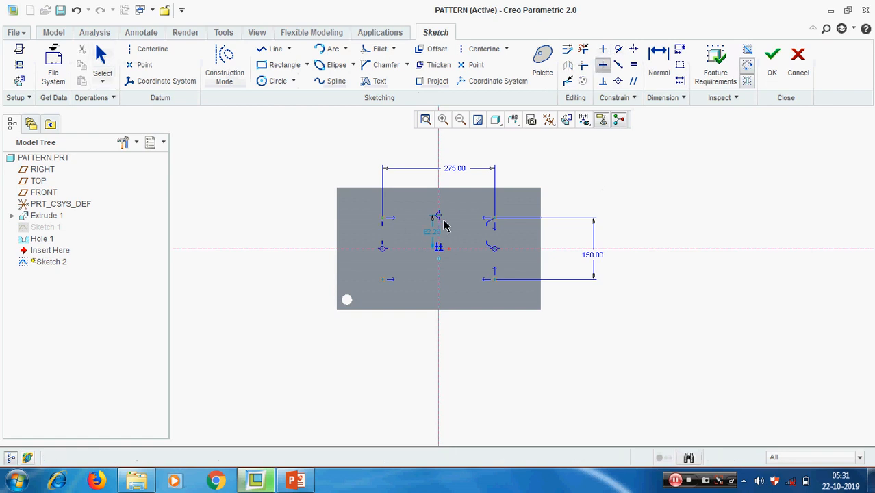
click(439, 220)
middle_click(719, 215)
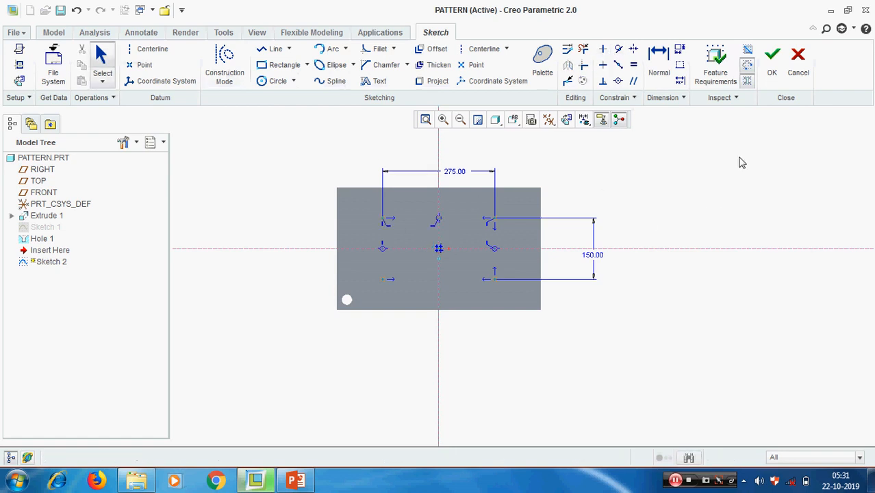
click(773, 61)
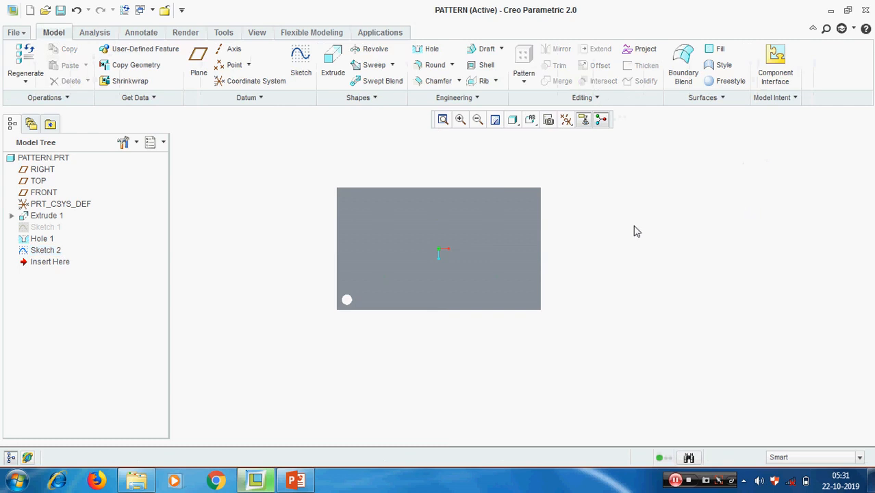
Turn on datum point display so the sketch points show on the plate.
click(566, 120)
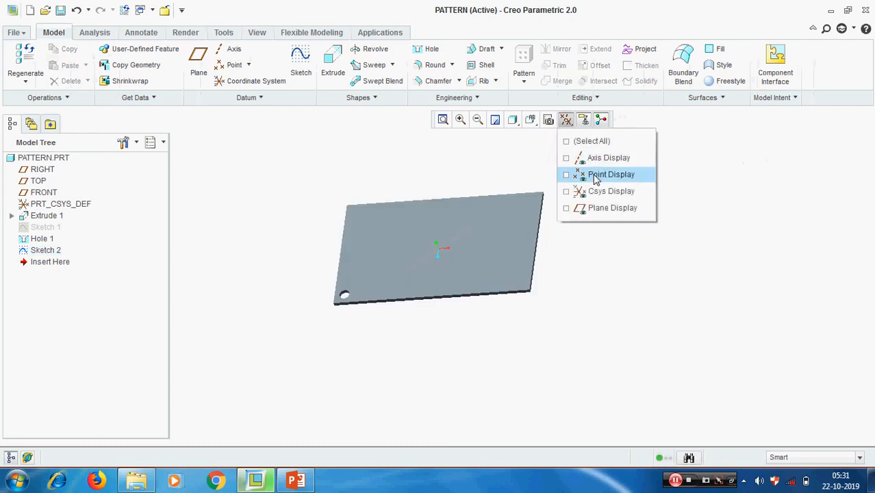
click(565, 174)
scroll(505, 245, down, 1)
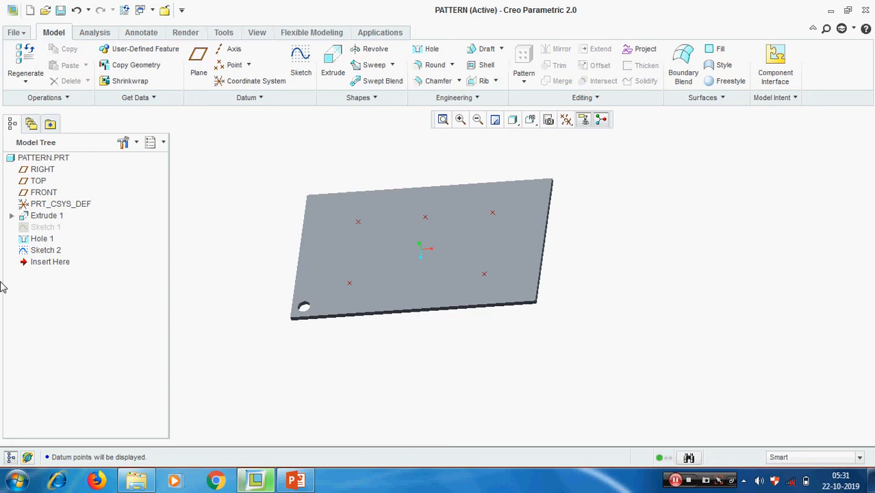
Delete the original Hole 1 from the model tree.
right_click(41, 238)
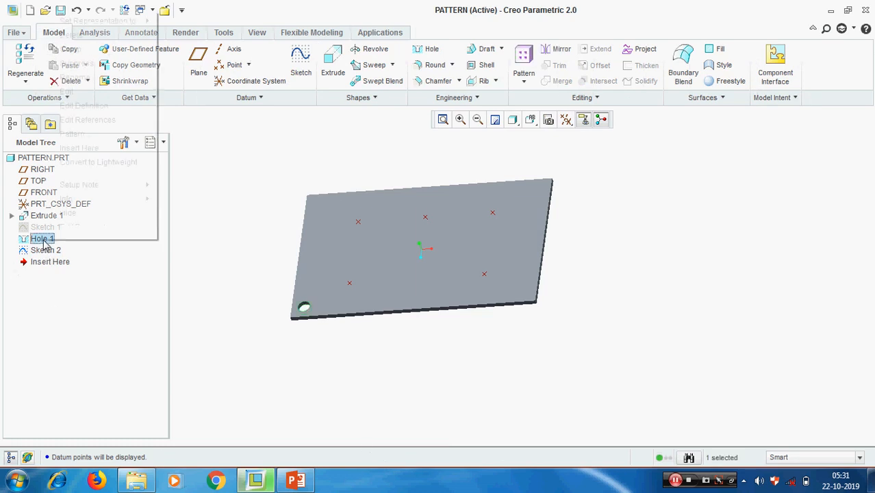
click(71, 35)
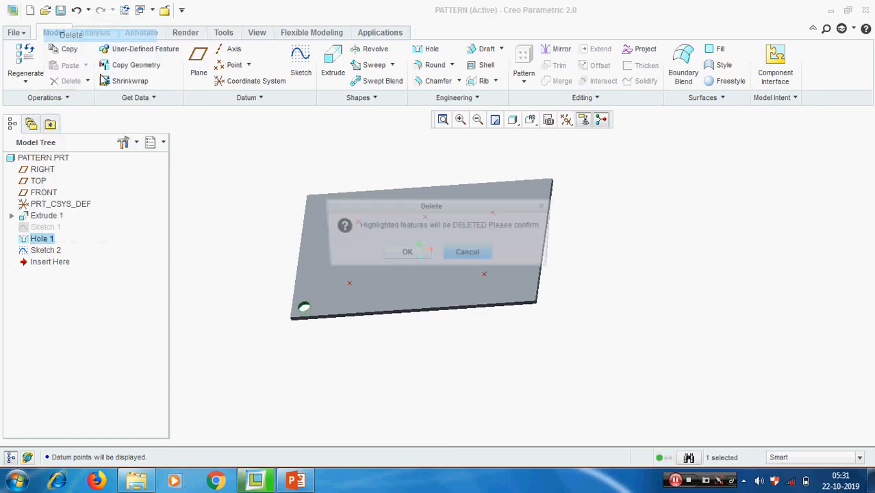
click(394, 253)
scroll(392, 385, down, 2)
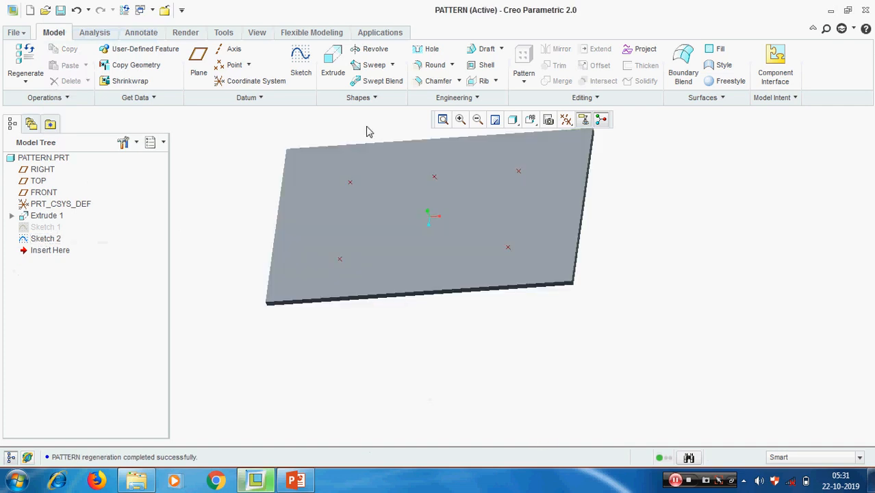
click(421, 49)
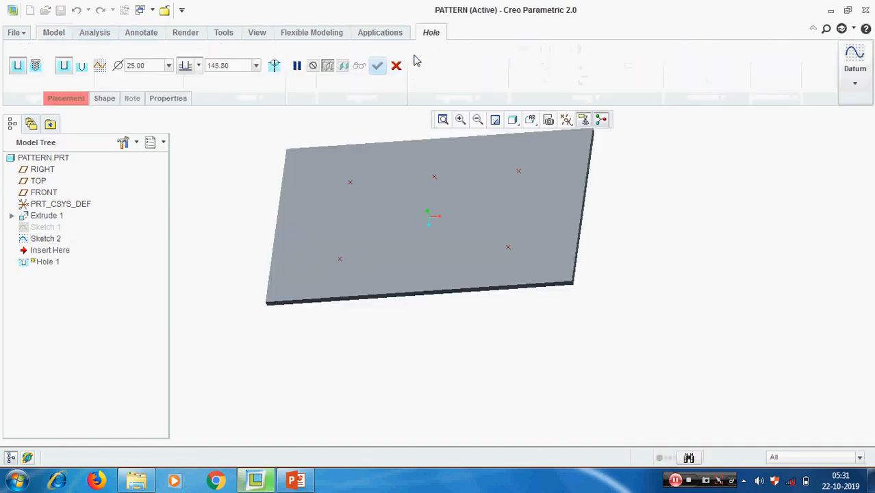
Cut a Ø25.00 through-all Hole 1 at the lower-left sketch point.
click(338, 260)
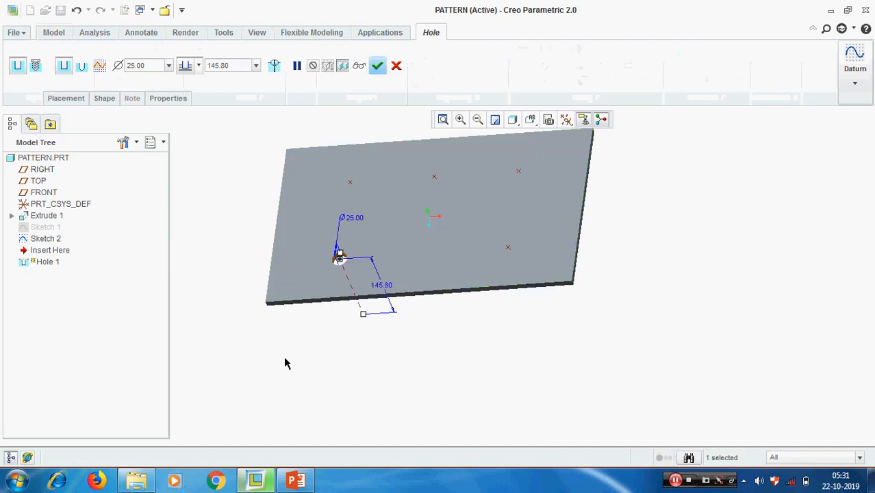
click(198, 65)
click(185, 138)
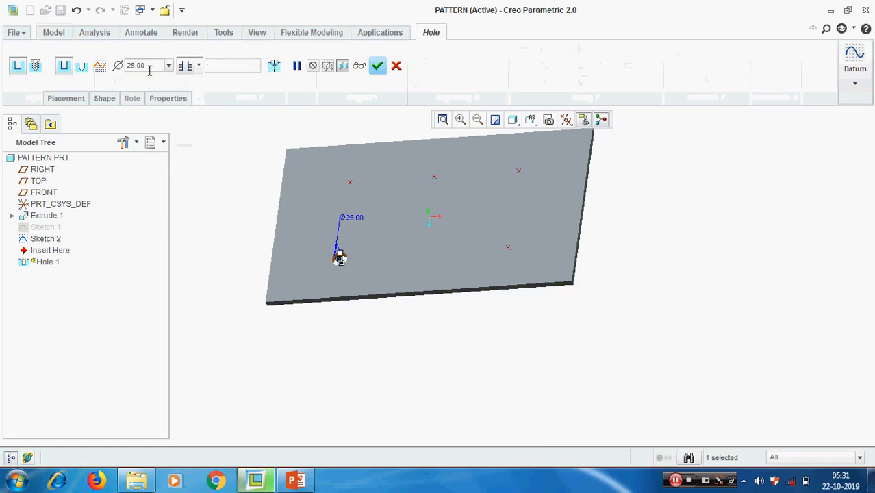
double_click(149, 66)
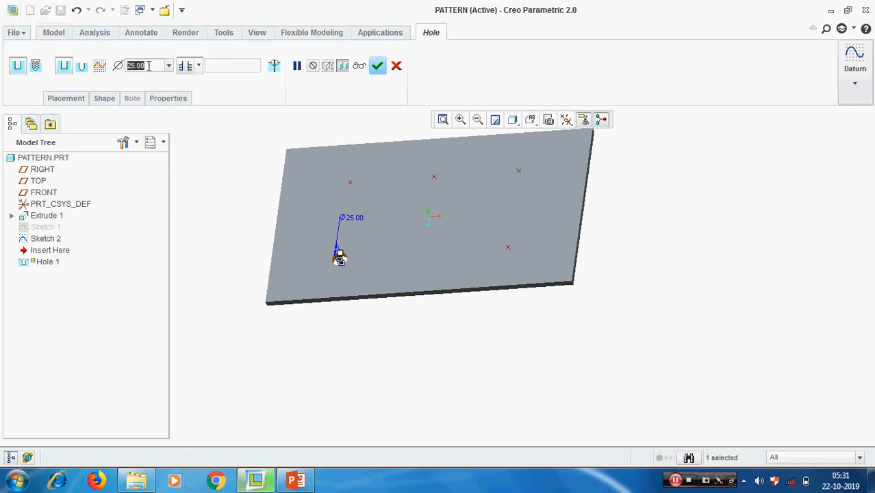
click(377, 66)
click(462, 369)
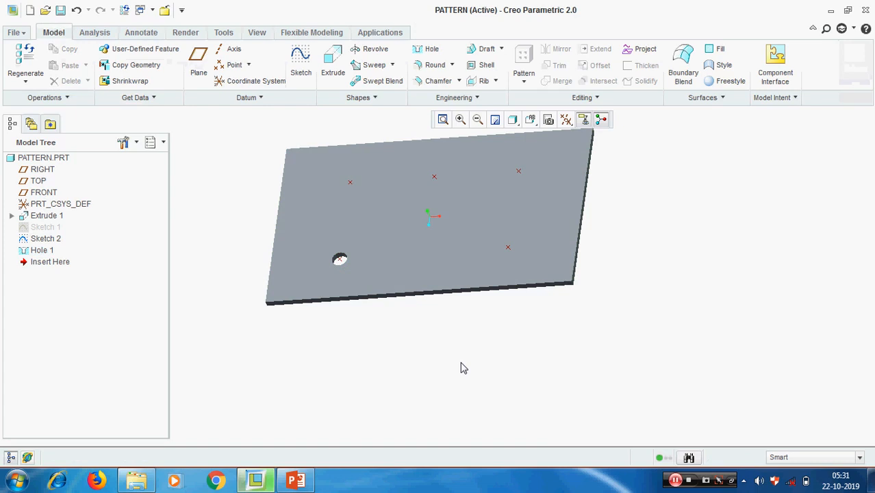
Pattern Hole 1 with a Point pattern driven by the Sketch 2 points.
right_click(42, 251)
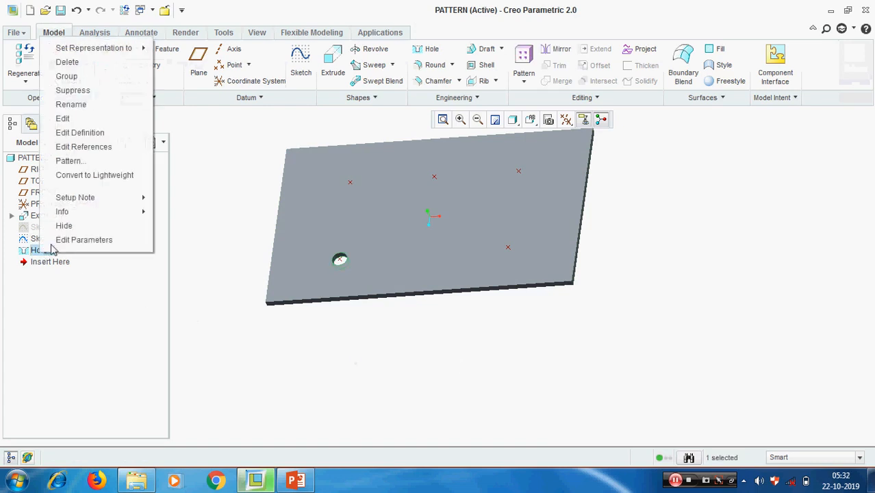
click(92, 161)
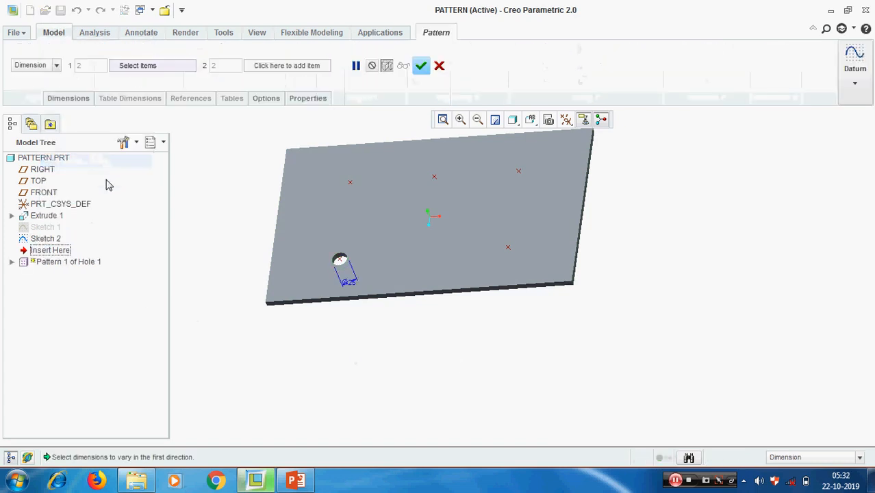
click(56, 66)
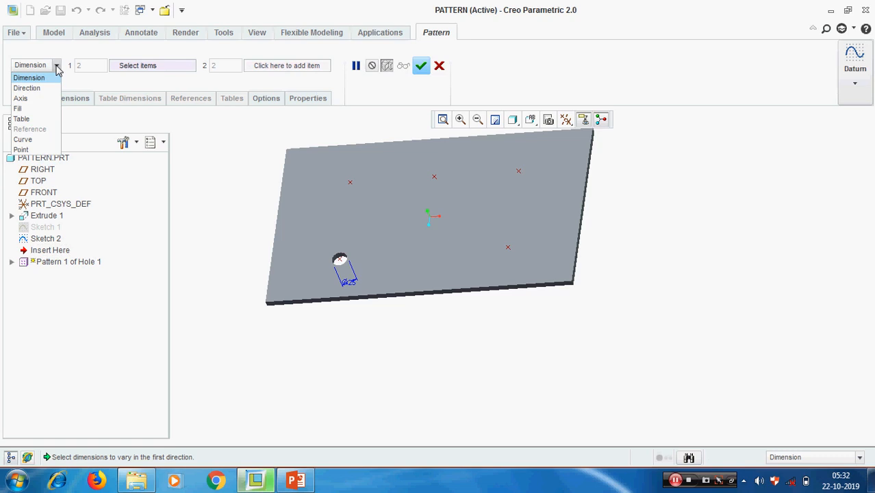
click(21, 149)
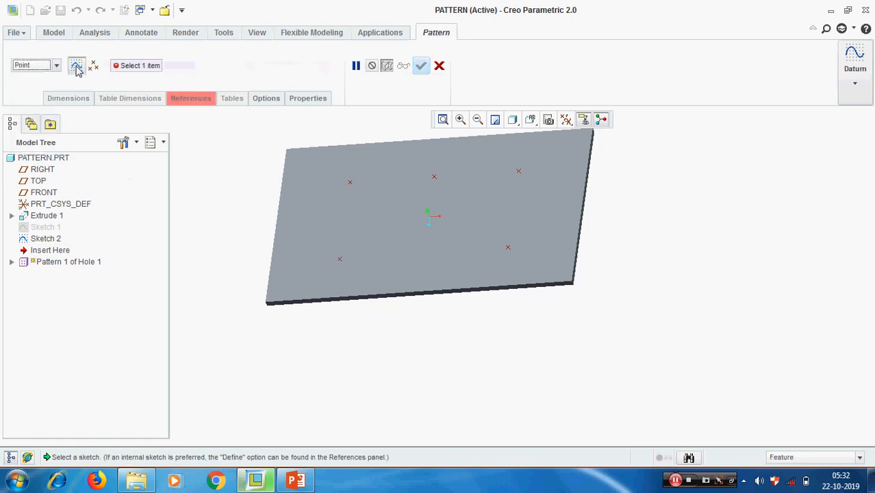
click(45, 239)
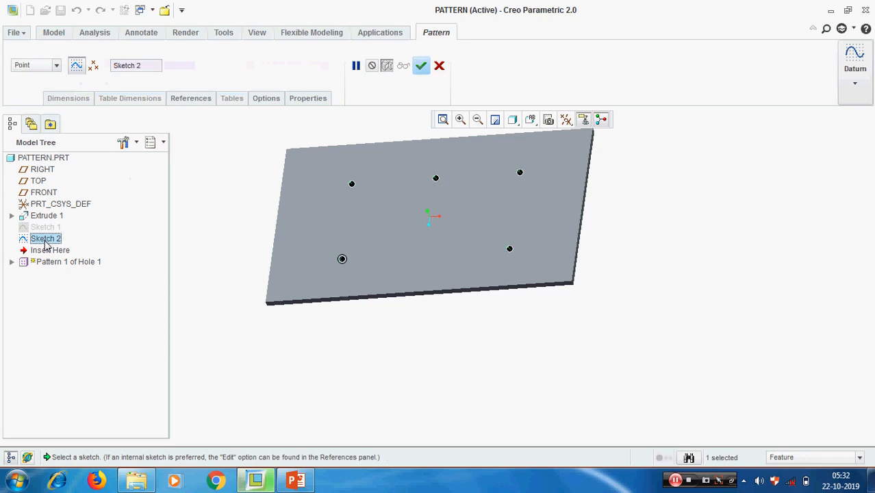
click(421, 66)
mouse_move(720, 271)
middle_down()
mouse_move(724, 290)
mouse_move(717, 269)
middle_up()
click(719, 273)
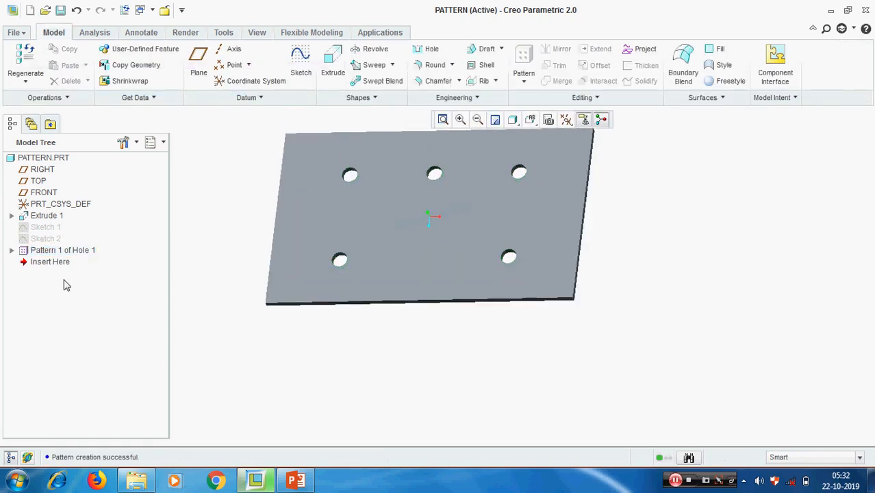
Redefine Pattern 1 to exclude the top-middle point, leaving four holes.
right_click(50, 251)
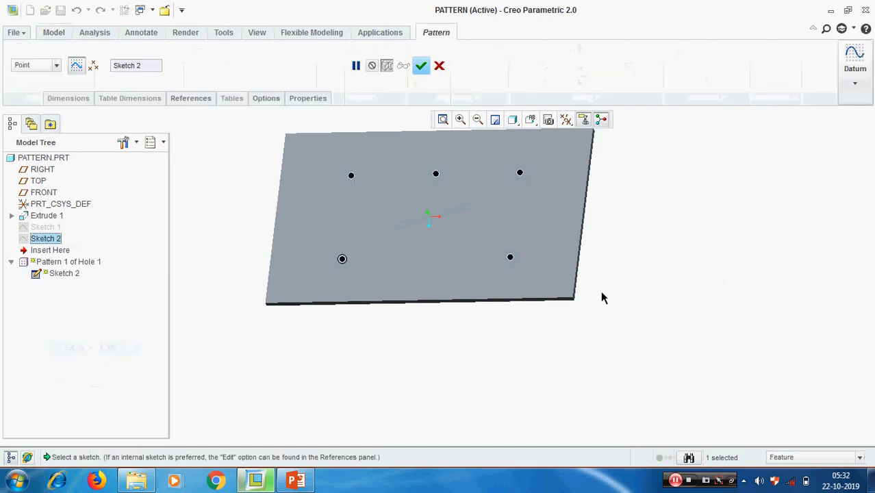
scroll(505, 364, up, 2)
scroll(578, 292, down, 2)
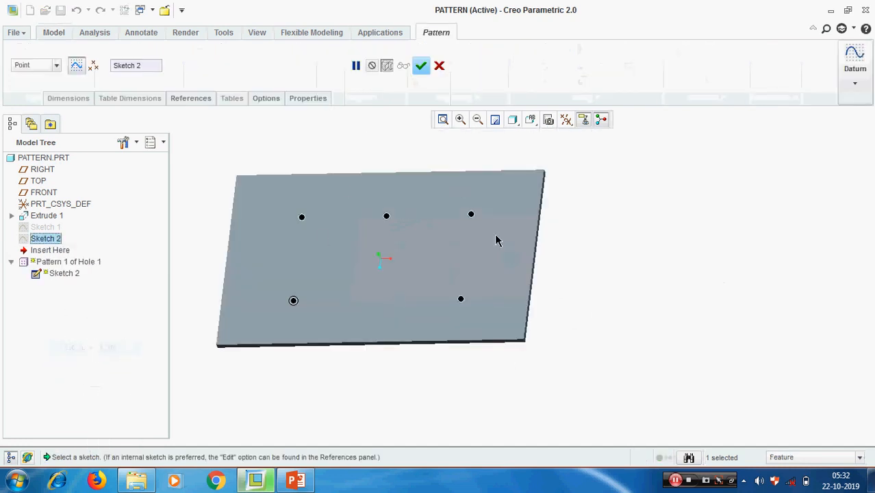
click(386, 217)
click(421, 65)
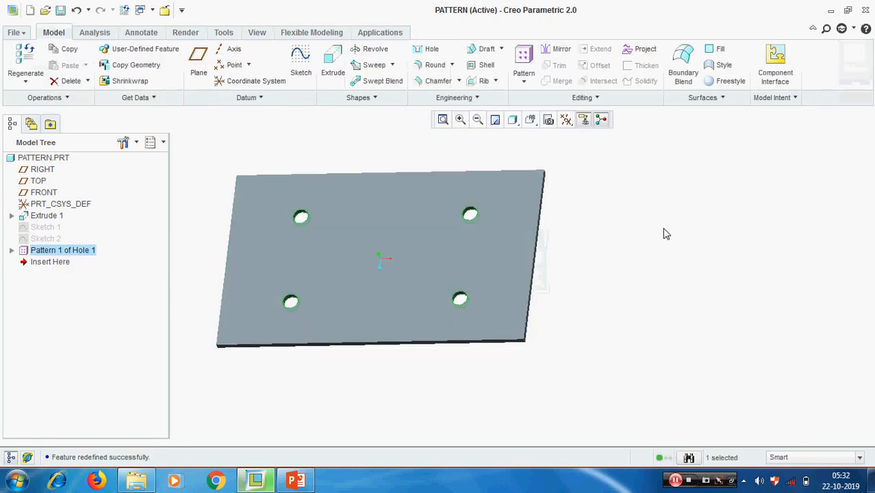
click(175, 289)
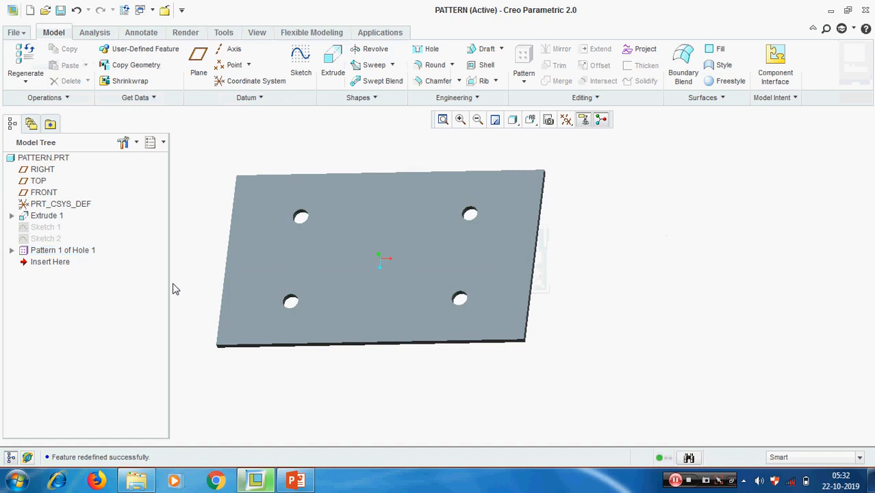
Delete Pattern 1 of Hole 1, keeping only the single Hole 1.
click(68, 251)
right_click(70, 251)
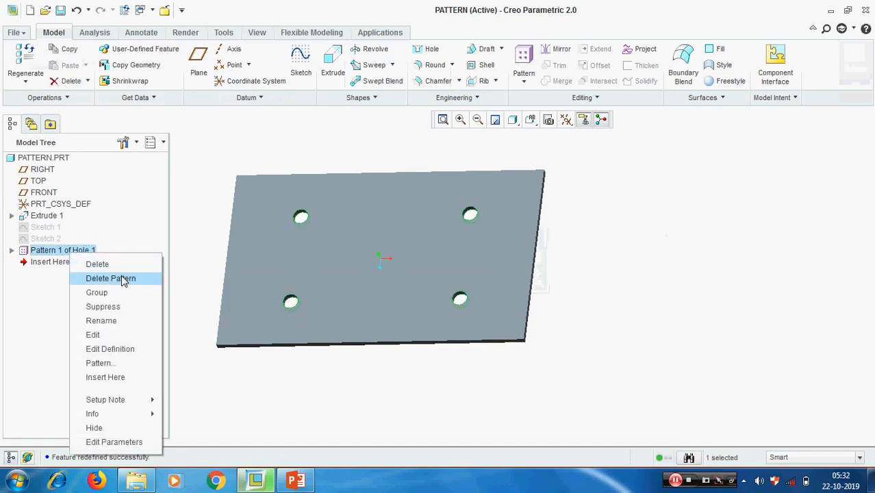
click(611, 265)
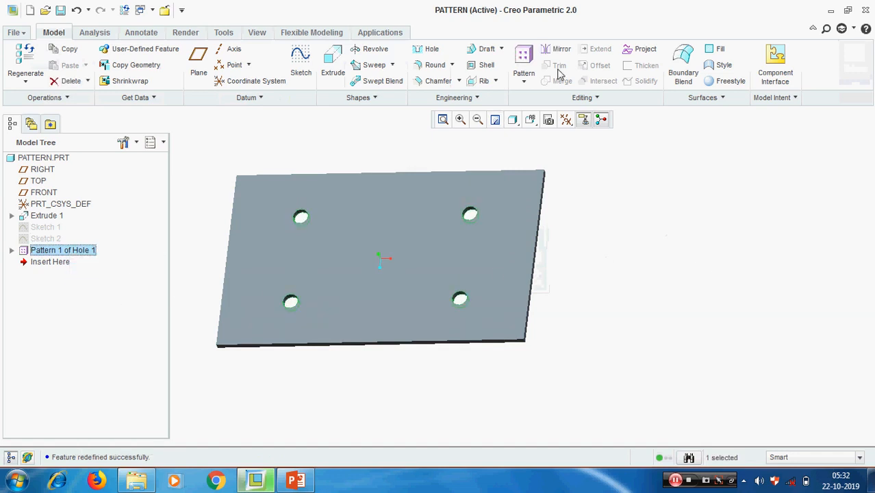
click(524, 81)
click(724, 173)
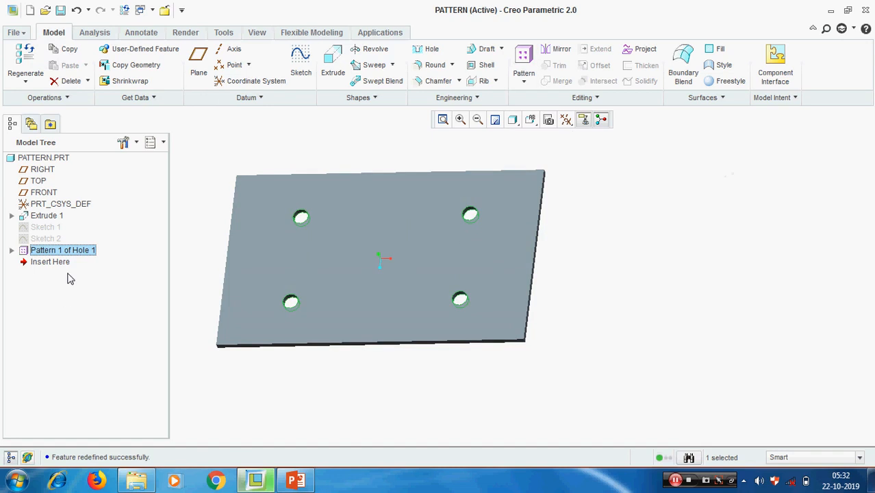
right_click(77, 252)
click(102, 275)
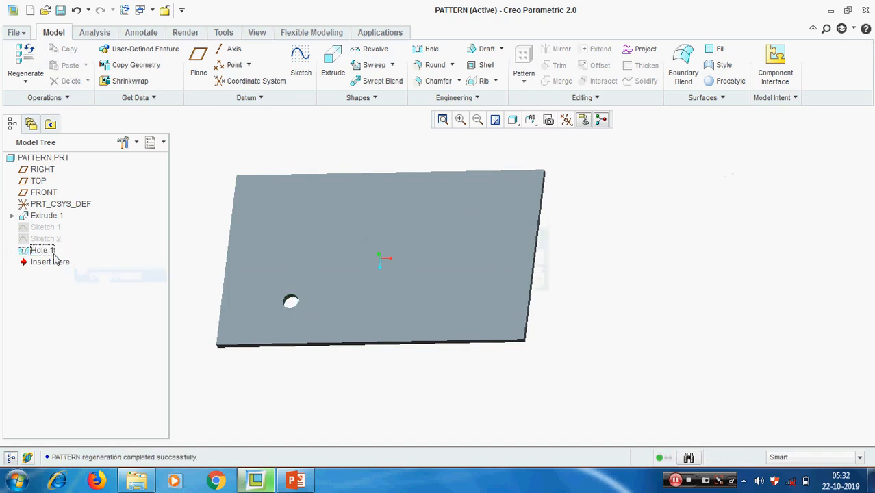
Start a new Hole 1 pattern and review its types, then cancel it and select Sketch 2.
click(523, 81)
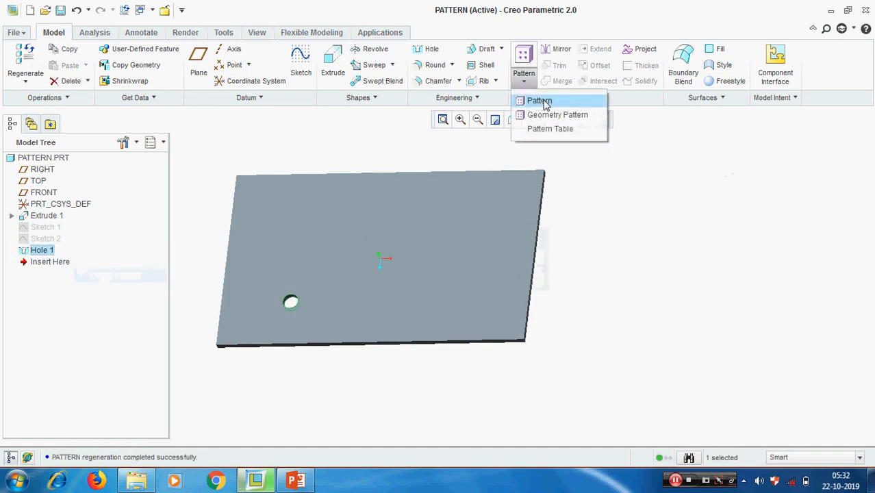
click(528, 99)
click(57, 65)
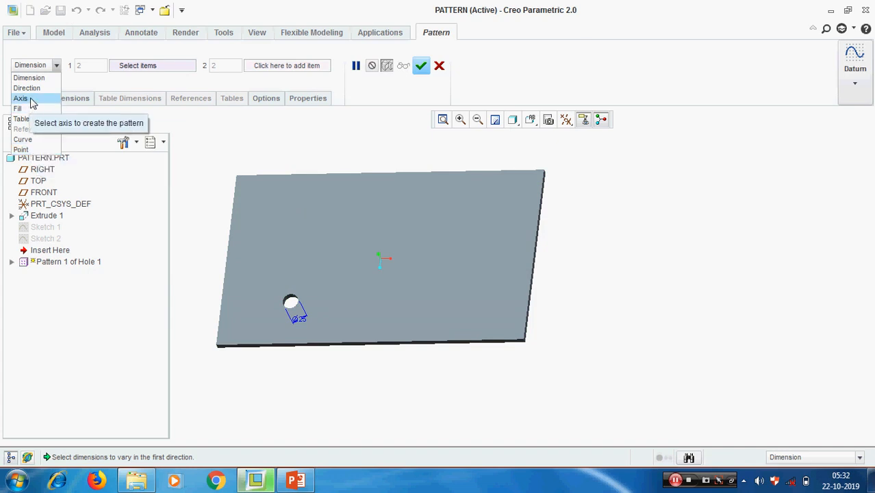
click(615, 265)
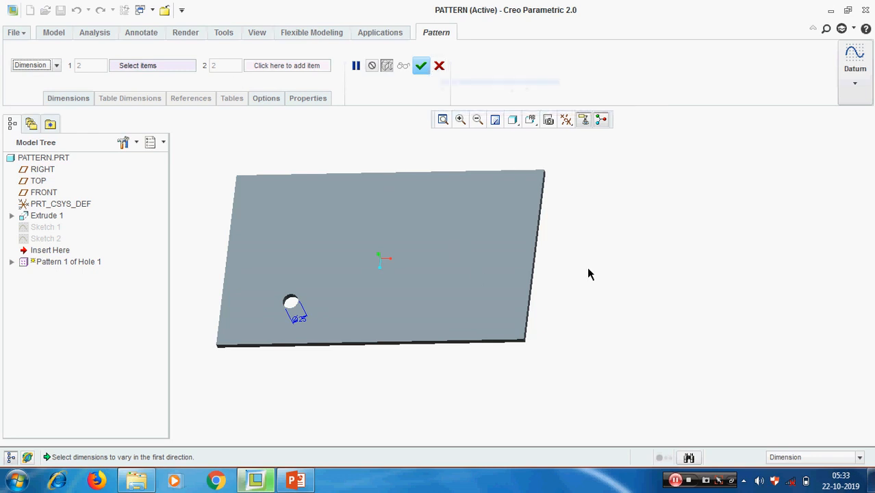
click(439, 66)
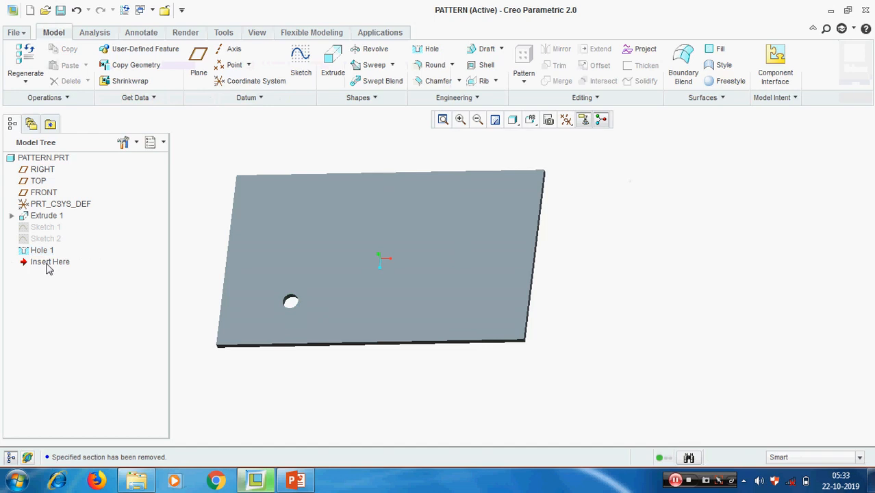
click(43, 240)
Pattern Hole 1 as a Point pattern on Sketch 2's five points.
click(39, 252)
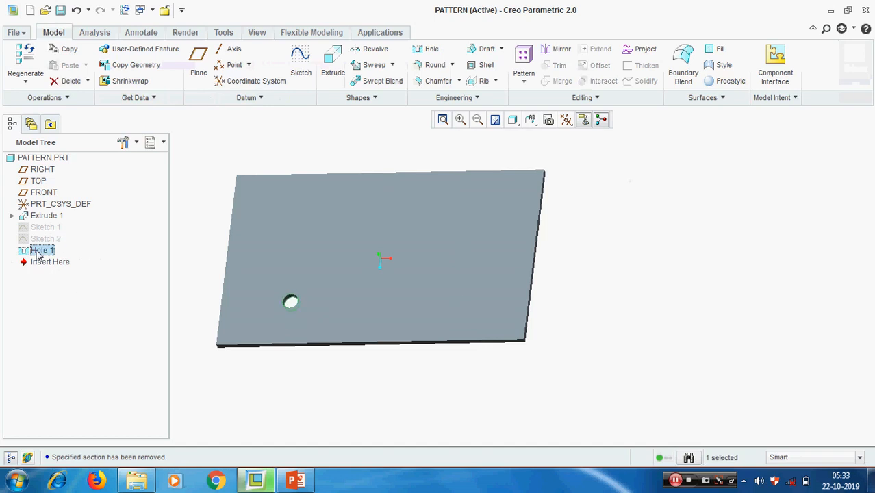
right_click(39, 252)
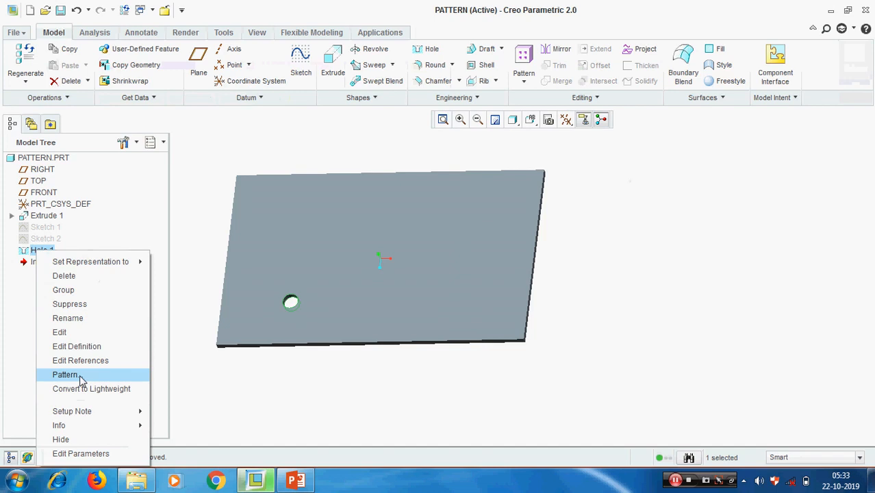
click(66, 375)
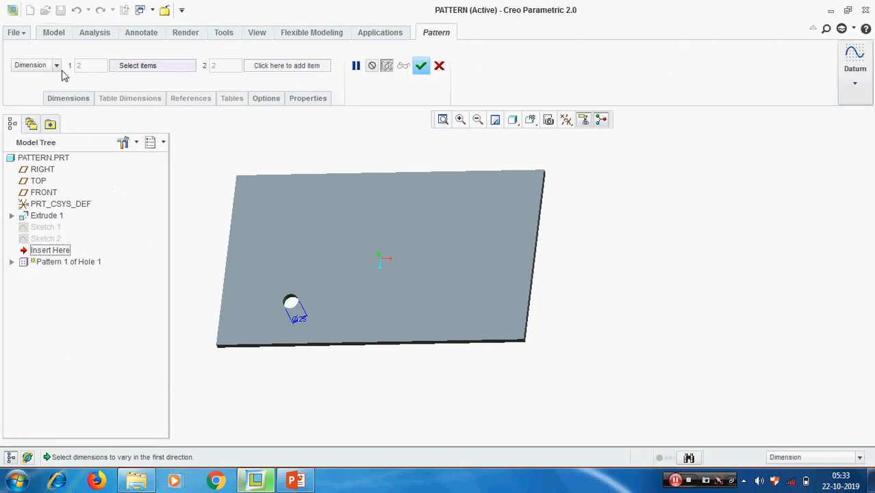
click(57, 65)
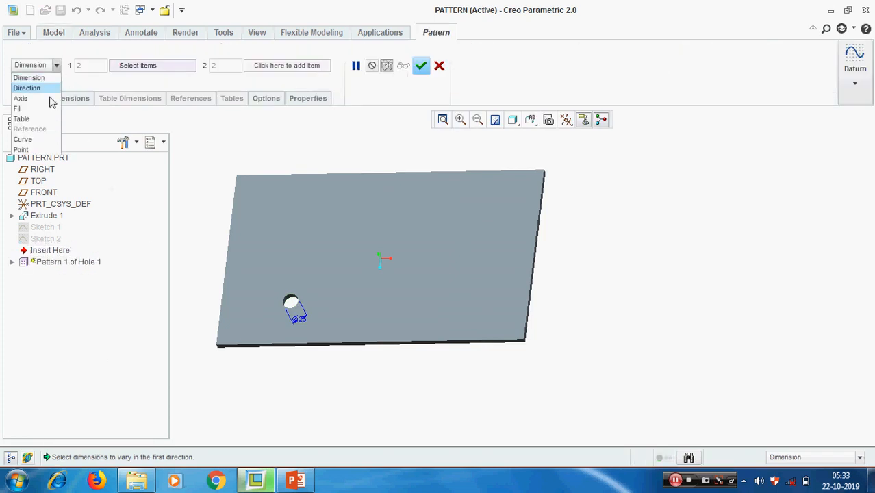
click(22, 149)
click(46, 239)
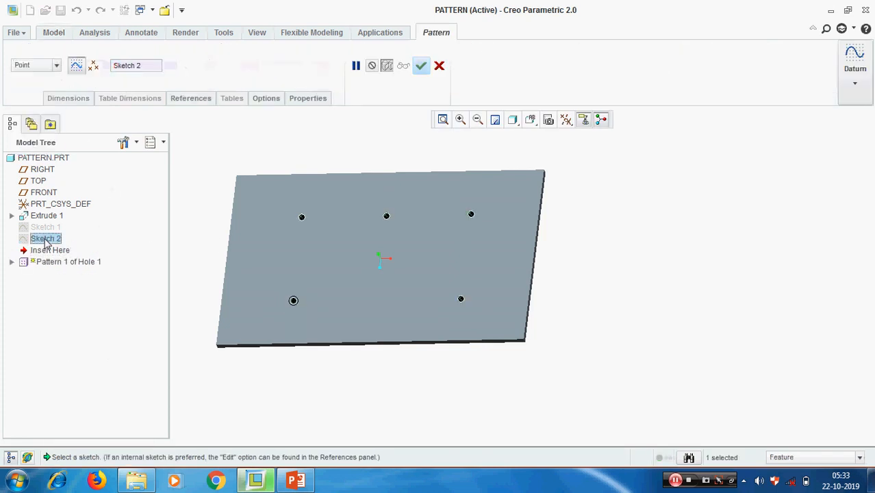
click(422, 67)
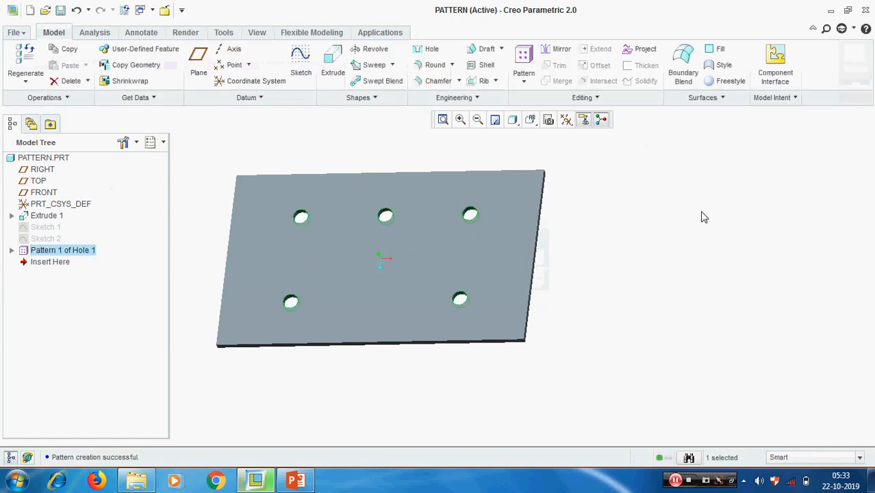
click(703, 219)
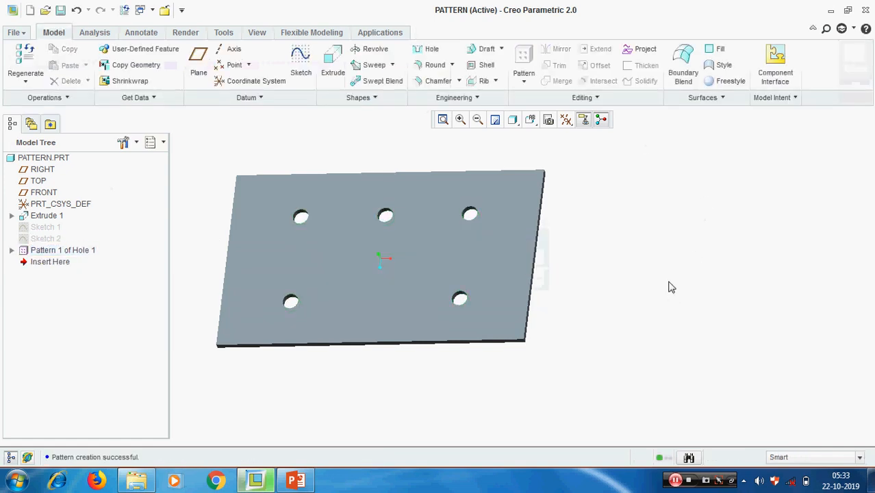
Round the lower-left hole's edge as Round 1, entering a new radius in the dashboard.
scroll(293, 298, up, 5)
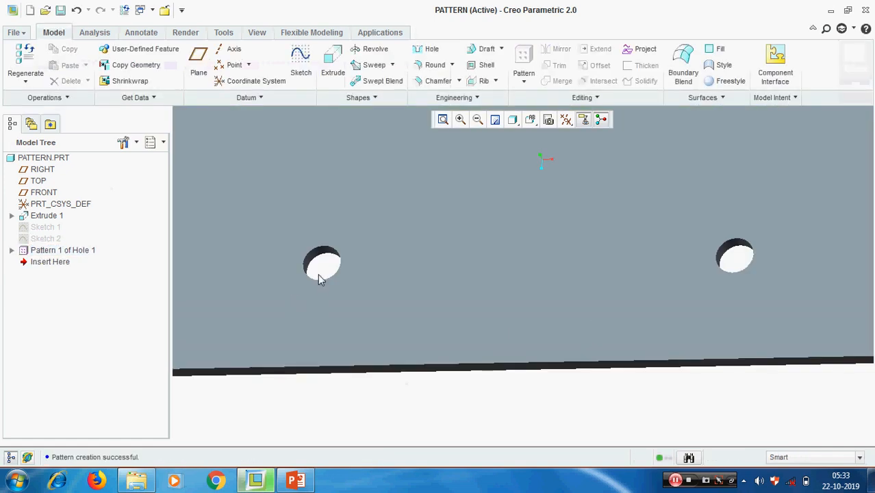
scroll(330, 281, down, 4)
scroll(330, 281, down, 2)
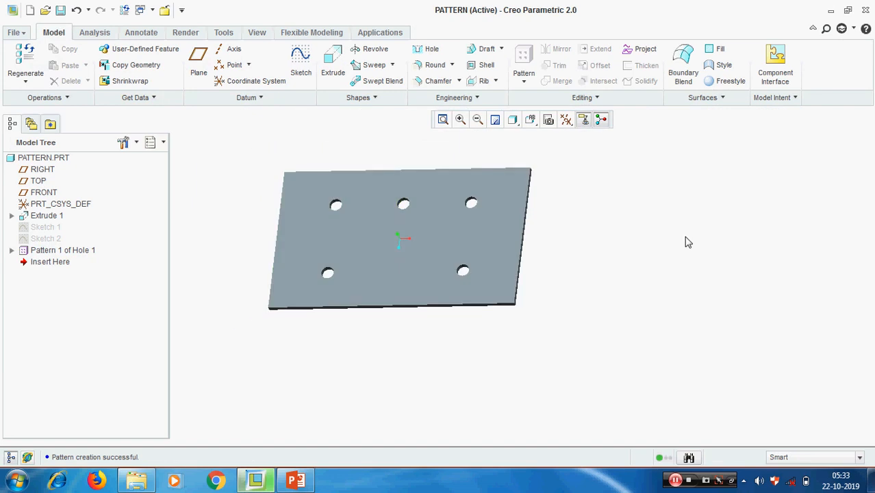
click(434, 65)
scroll(300, 277, up, 6)
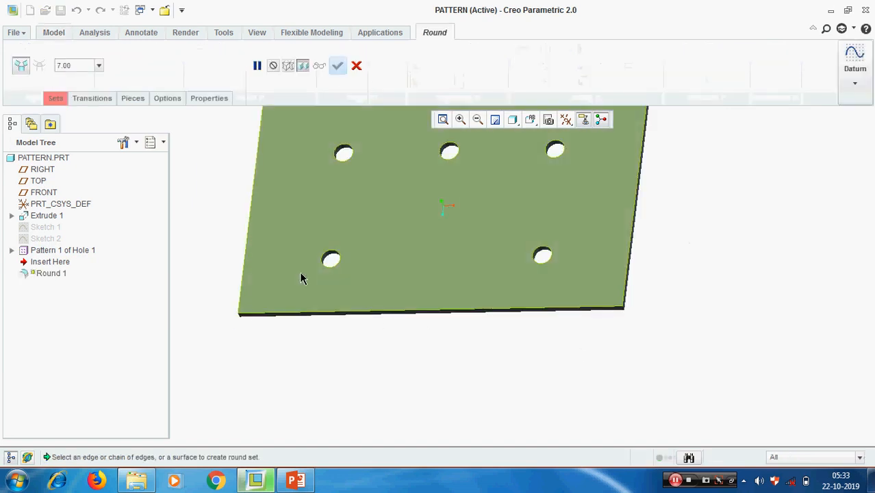
click(352, 278)
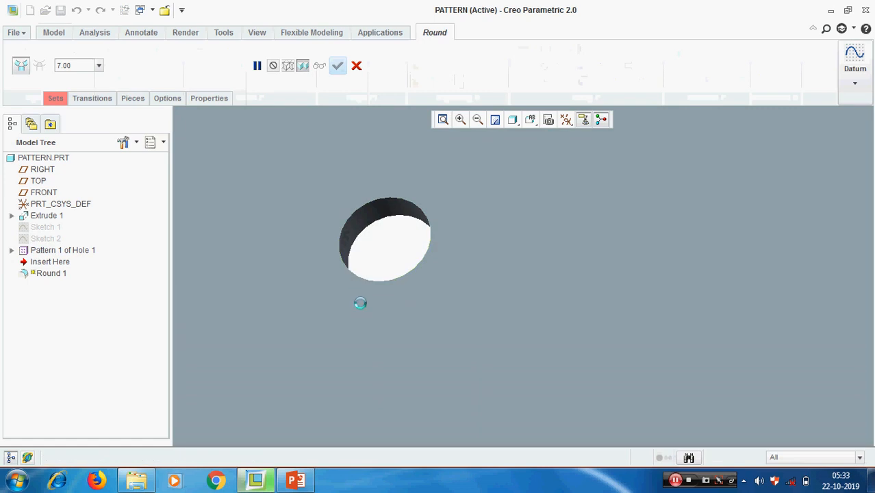
scroll(367, 344, down, 6)
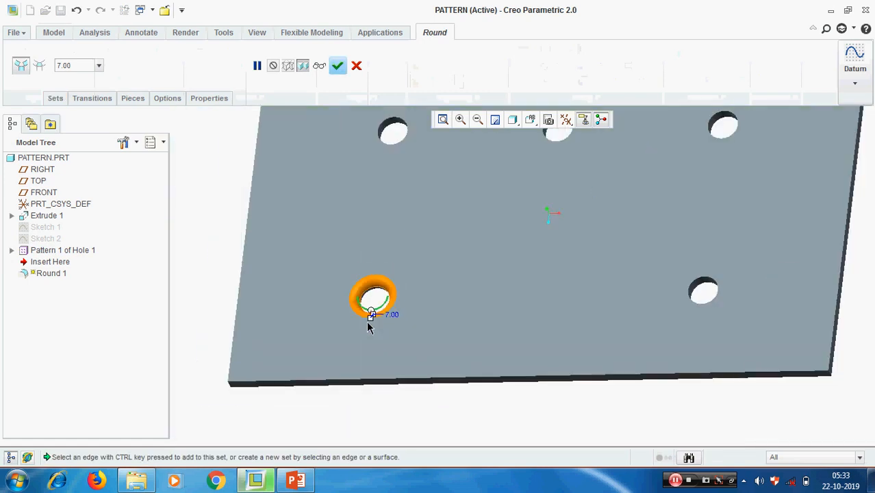
double_click(73, 64)
text(2)
key(Return)
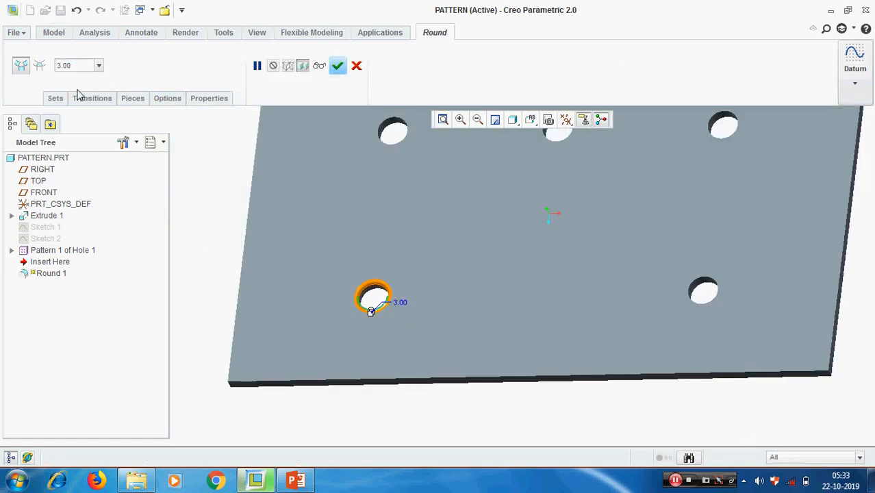
middle_click(264, 252)
scroll(267, 258, down, 3)
click(683, 333)
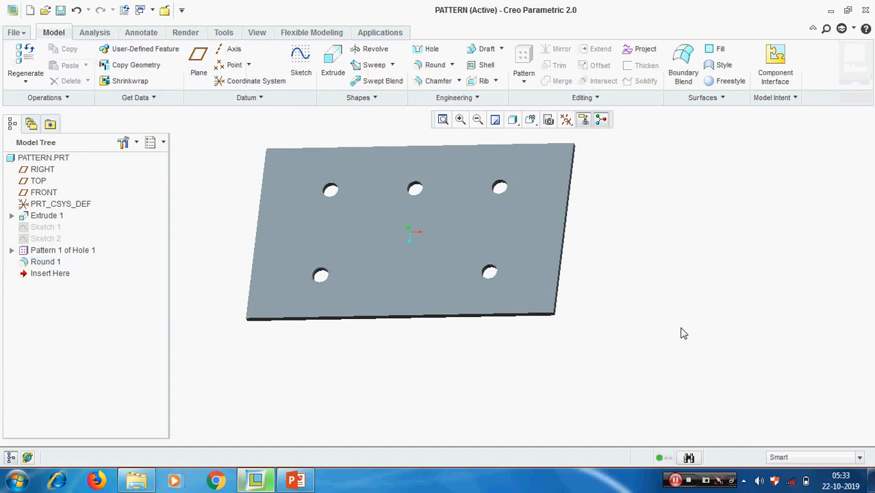
middle_drag(683, 334, 682, 295)
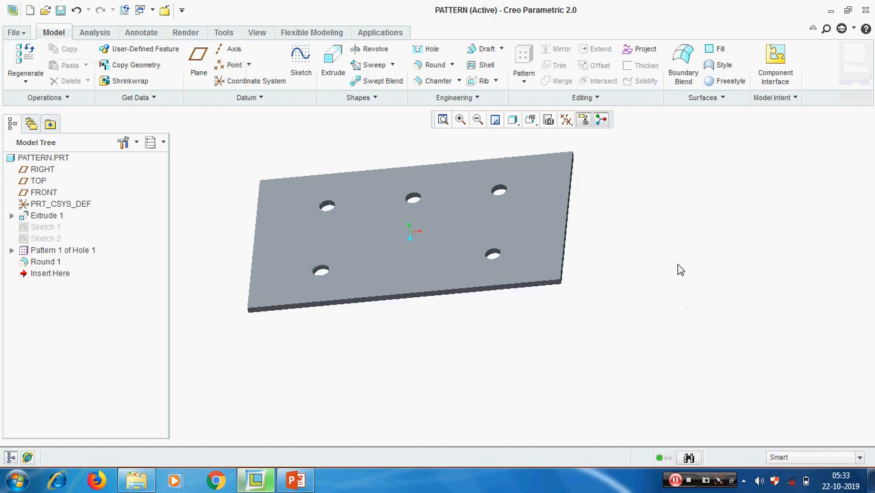
Reference-pattern Round 1 onto all five hole edges as Pattern 2.
click(45, 263)
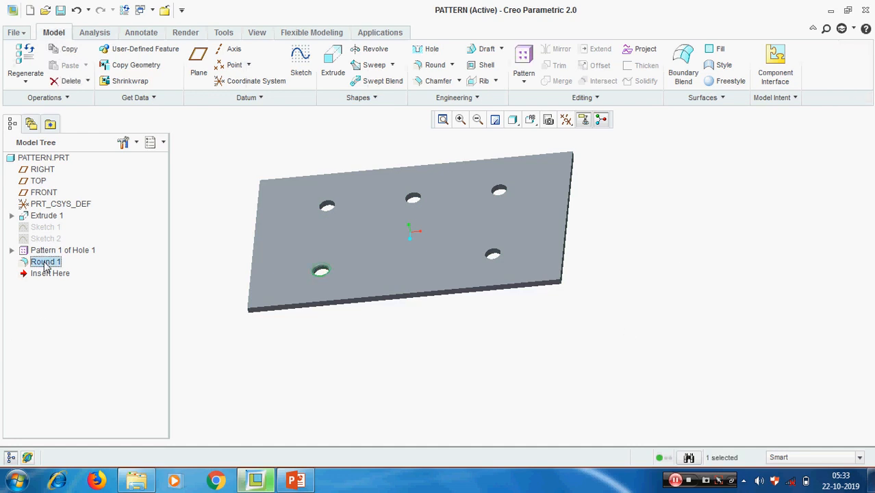
right_click(45, 264)
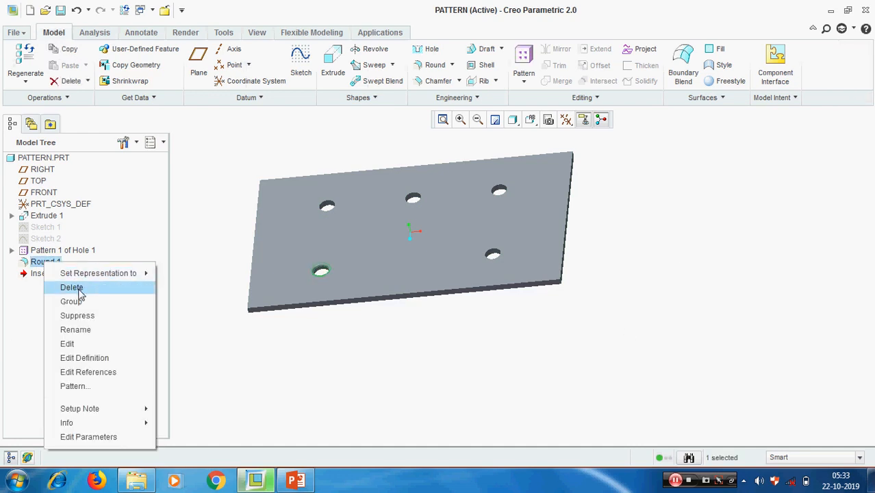
click(261, 409)
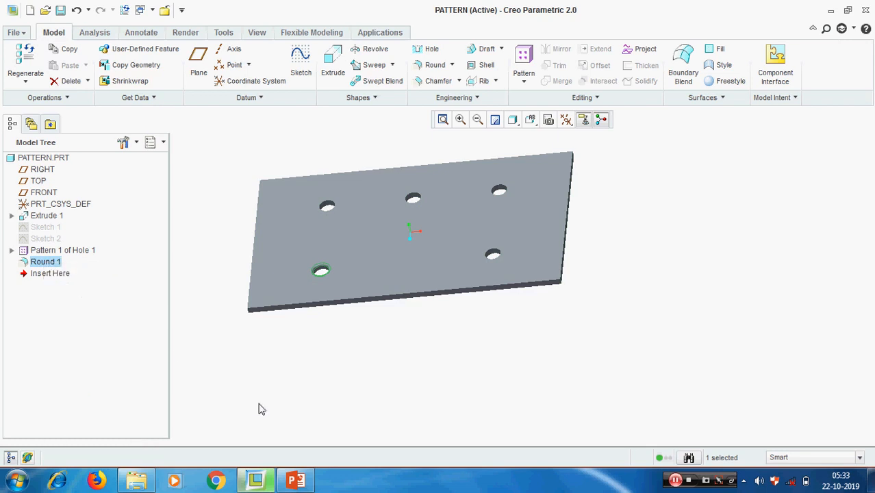
right_click(45, 263)
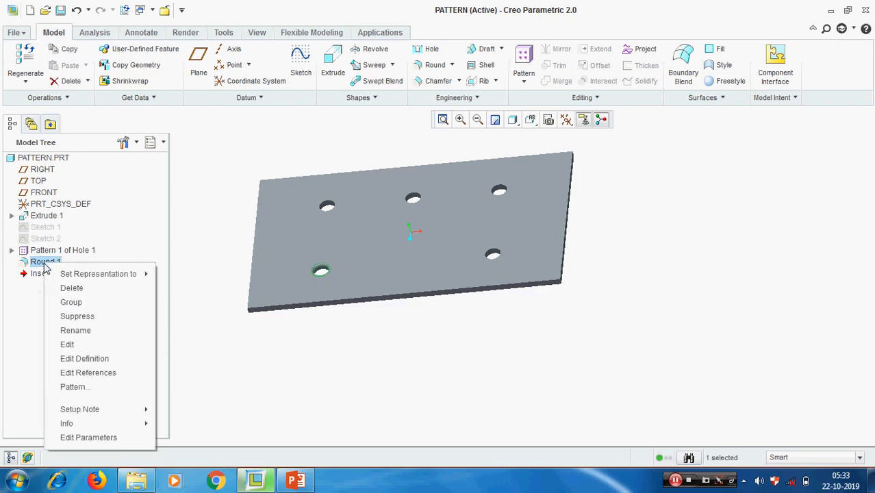
key(Escape)
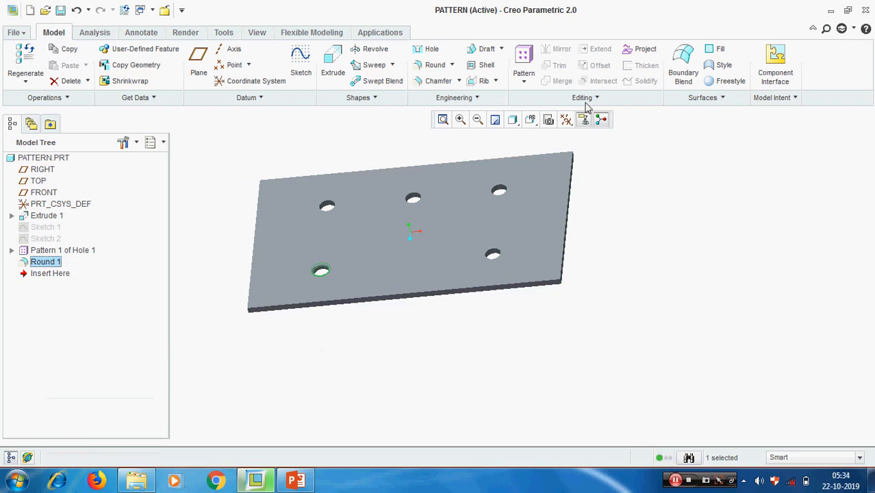
click(524, 82)
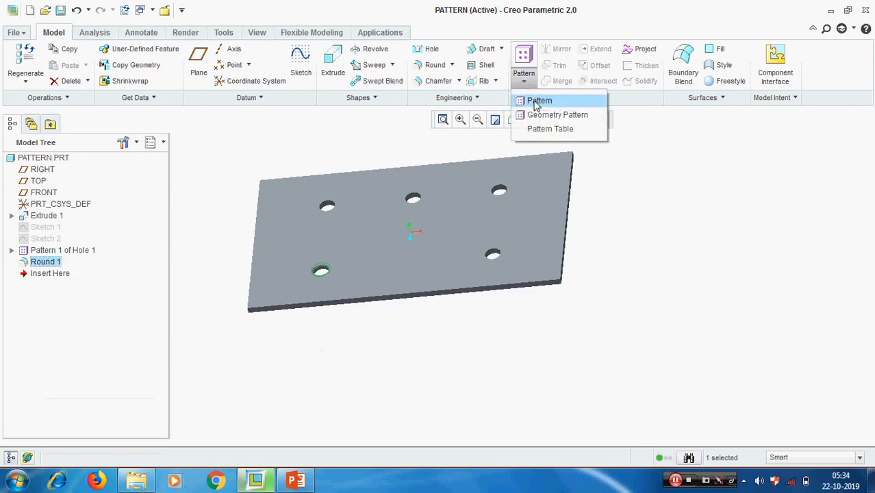
click(534, 100)
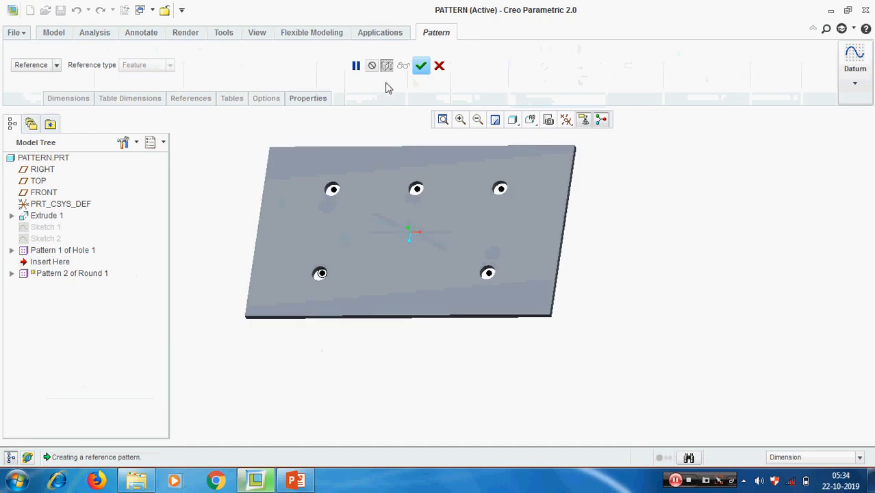
click(422, 66)
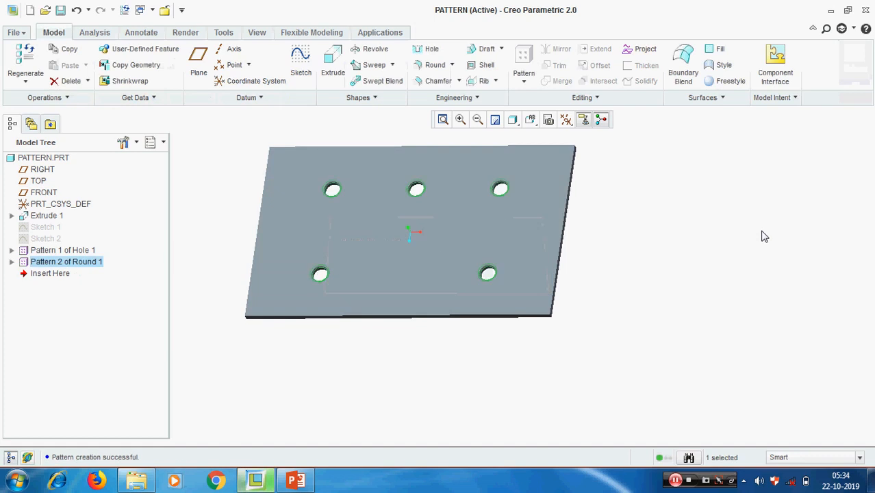
Delete Pattern 2 of Round 1, keeping the single Round 1.
mouse_move(643, 218)
middle_down()
mouse_move(637, 232)
mouse_move(627, 223)
middle_up()
scroll(638, 249, up, 3)
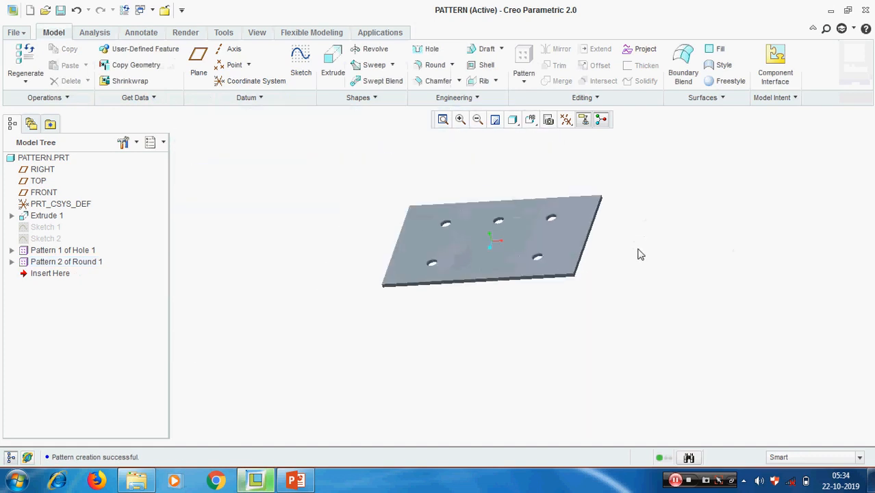
scroll(638, 250, down, 1)
middle_drag(640, 255, 647, 260)
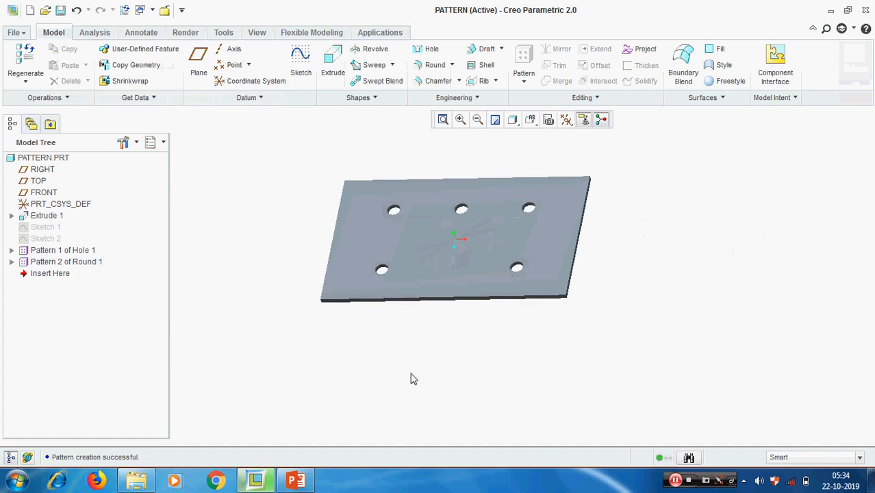
click(66, 262)
right_click(66, 263)
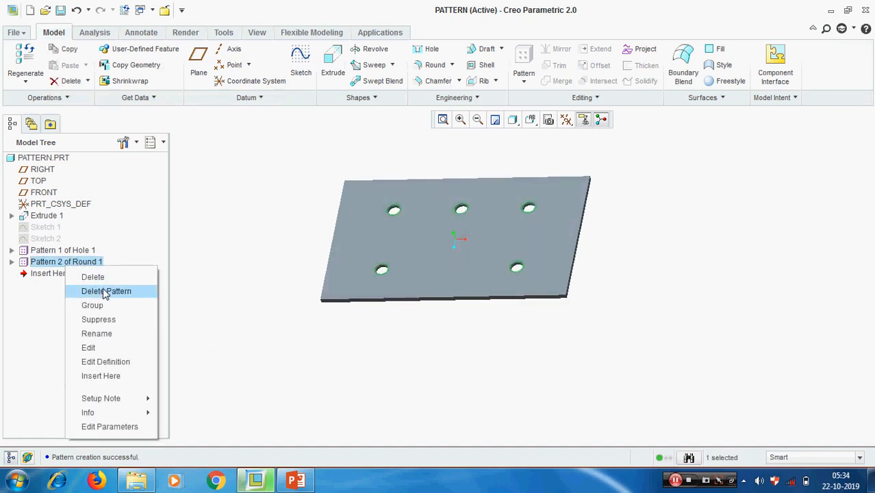
click(105, 291)
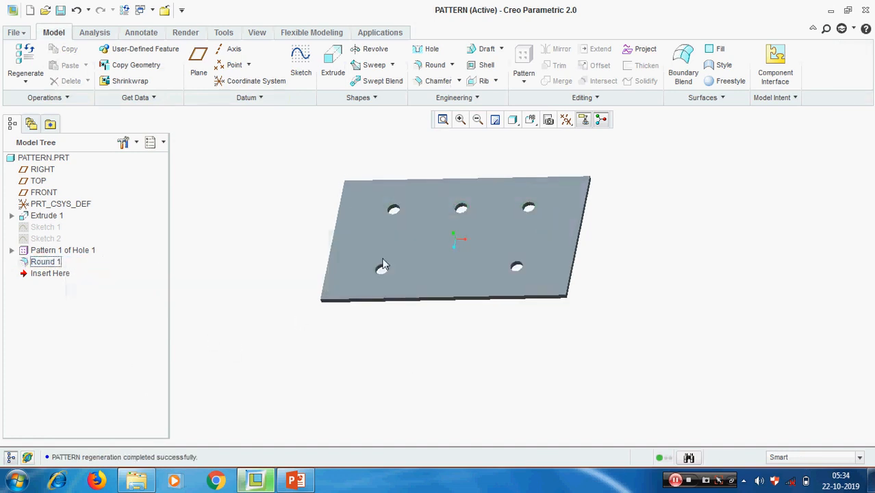
Delete Round 1 and remove the hole pattern, leaving Hole 1.
right_click(44, 264)
click(70, 289)
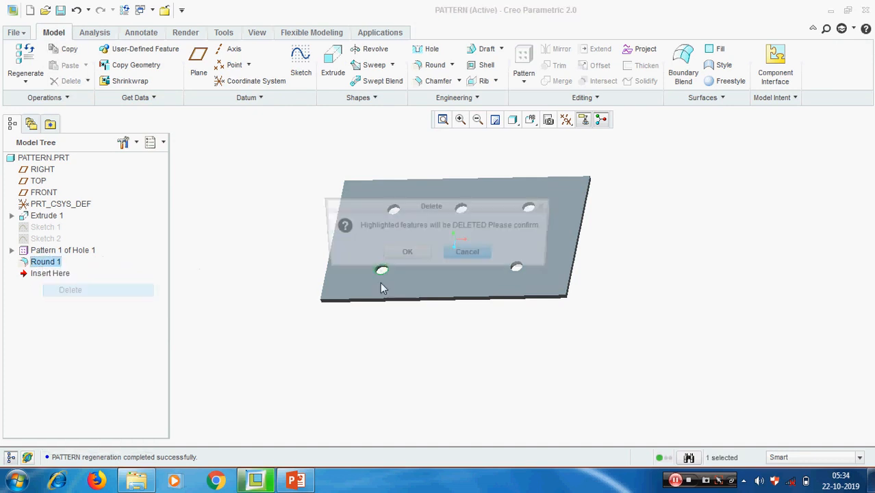
click(390, 254)
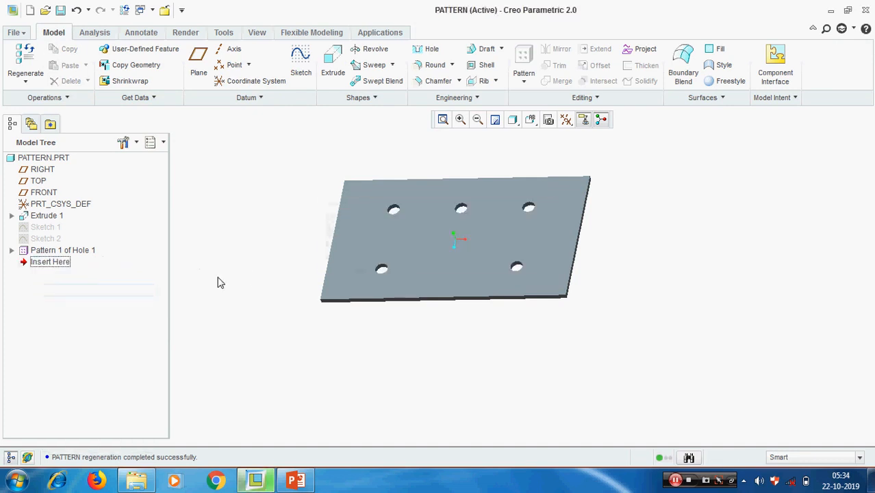
click(82, 251)
right_click(82, 253)
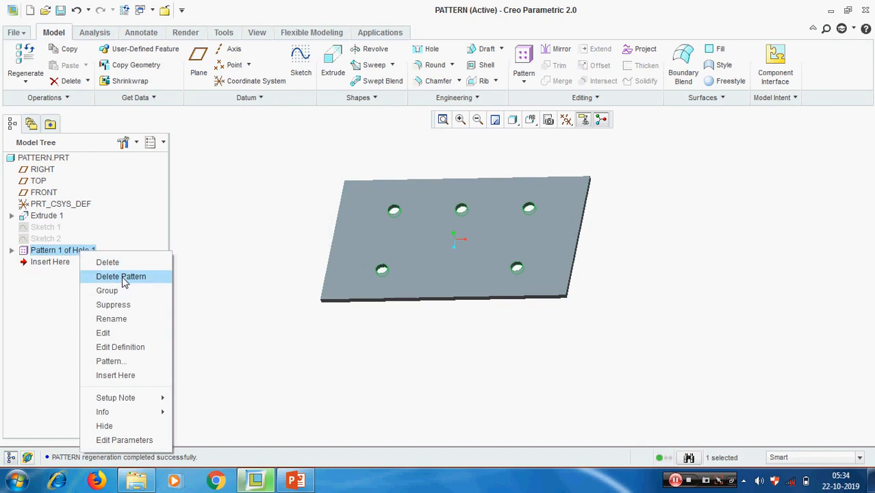
click(121, 277)
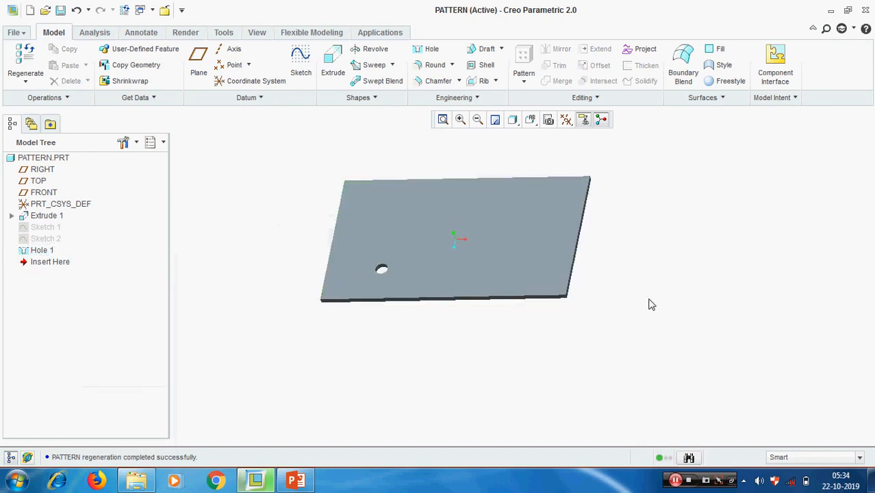
middle_drag(651, 302, 644, 302)
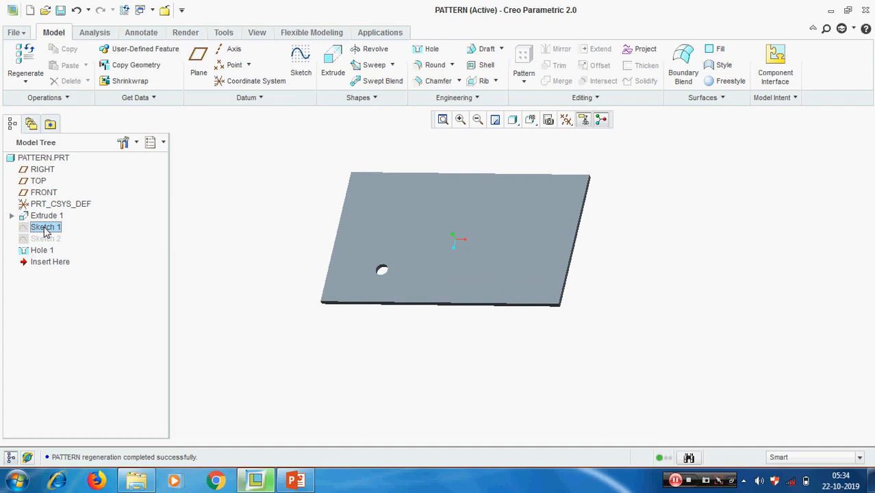
Delete Sketch 1, then Sketch 2 together with Hole 1.
right_click(52, 229)
click(72, 252)
click(406, 255)
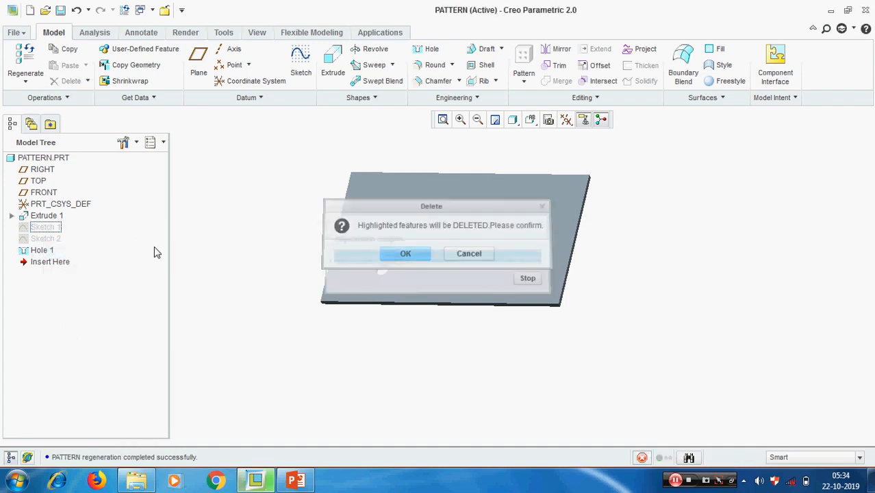
right_click(36, 232)
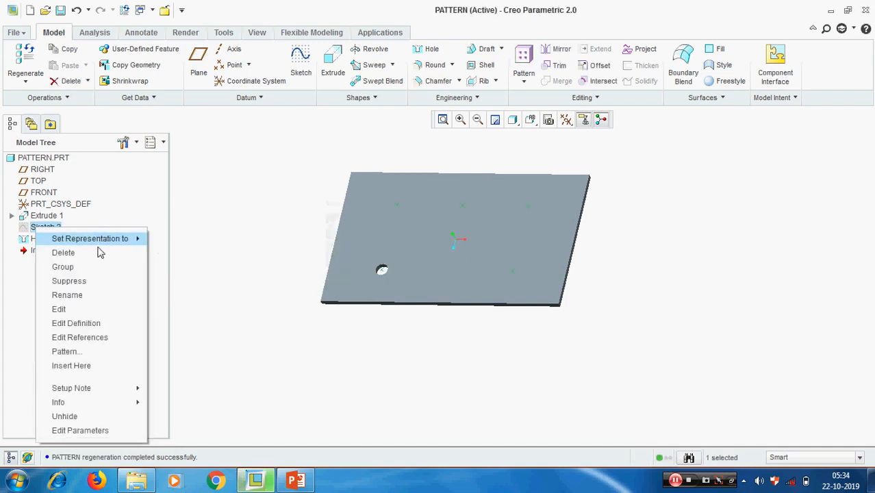
click(62, 252)
click(373, 255)
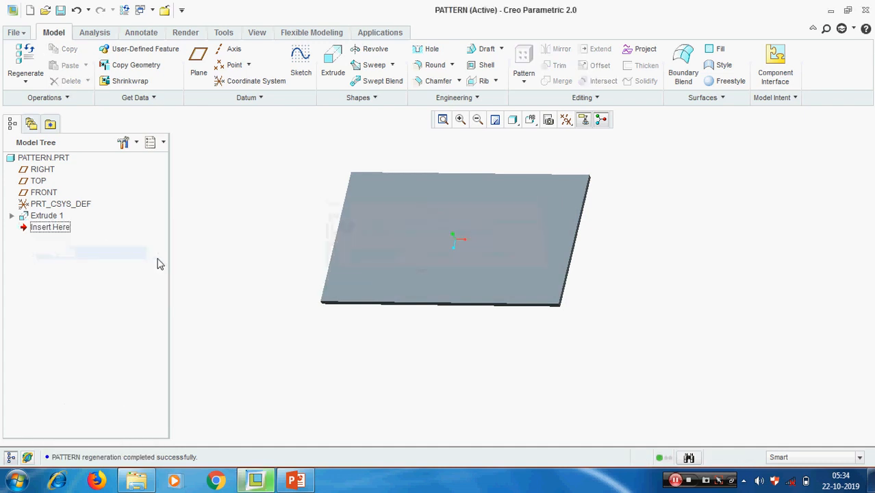
click(44, 217)
right_click(43, 221)
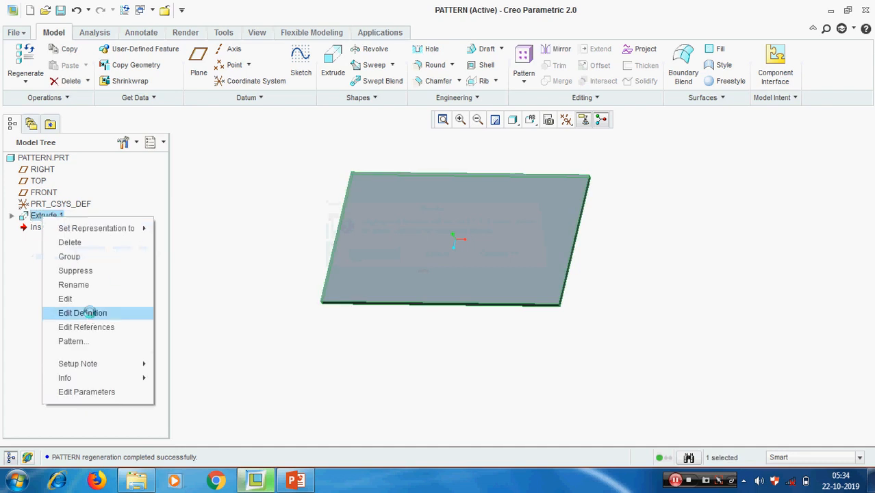
Edit Extrude 1's sketch and delete the rectangle's edges.
click(87, 310)
click(65, 97)
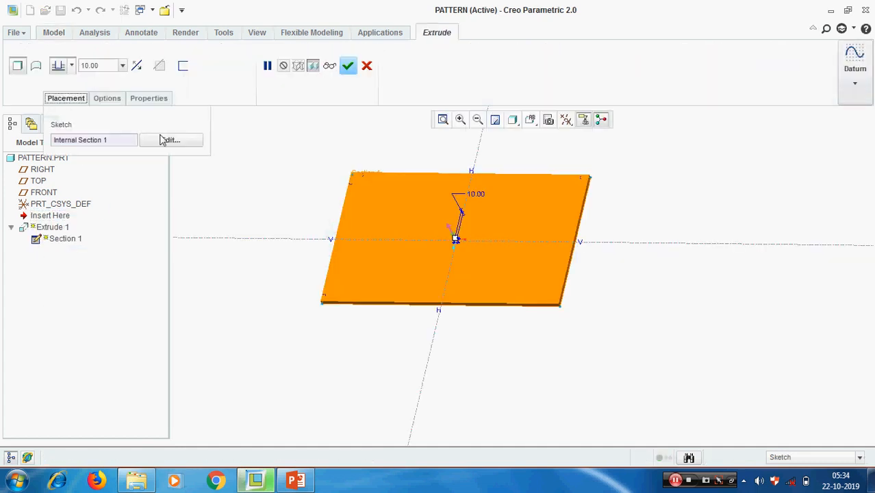
click(168, 139)
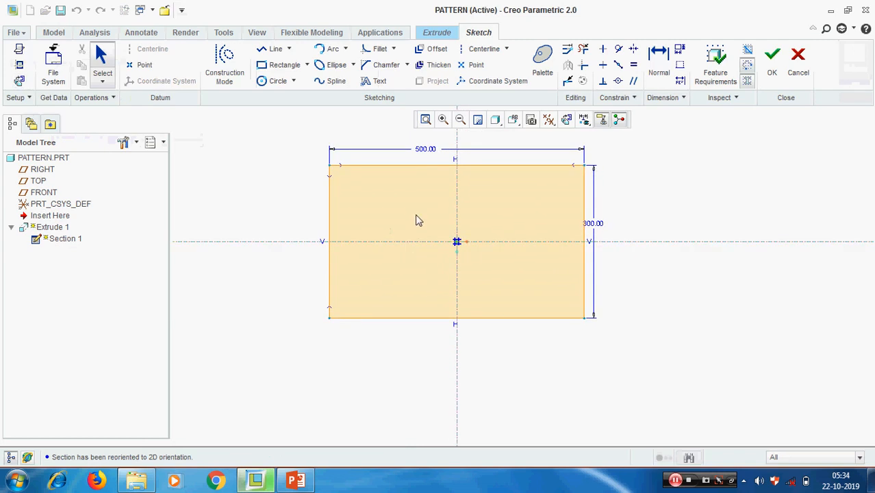
click(418, 166)
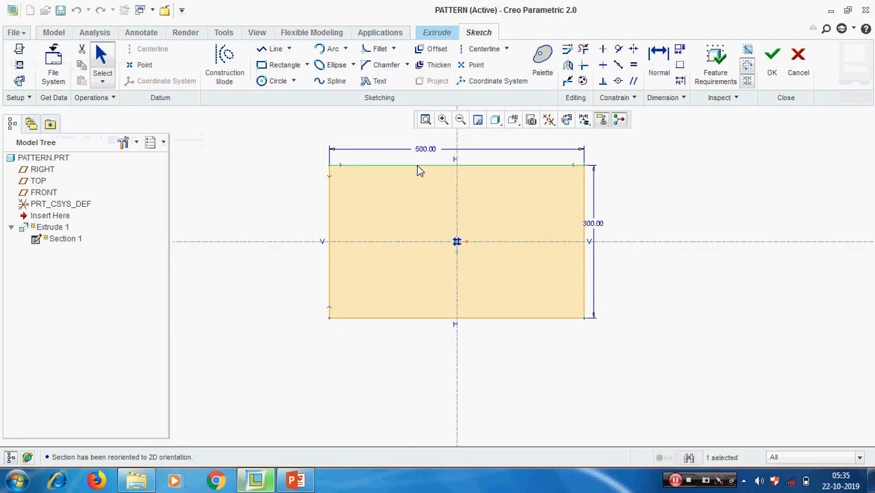
key(Delete)
key(Delete)
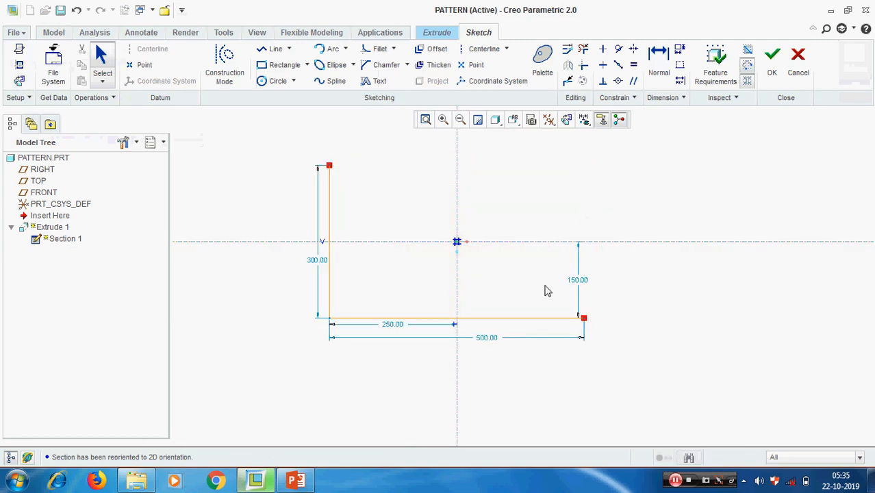
click(521, 319)
key(Delete)
click(330, 275)
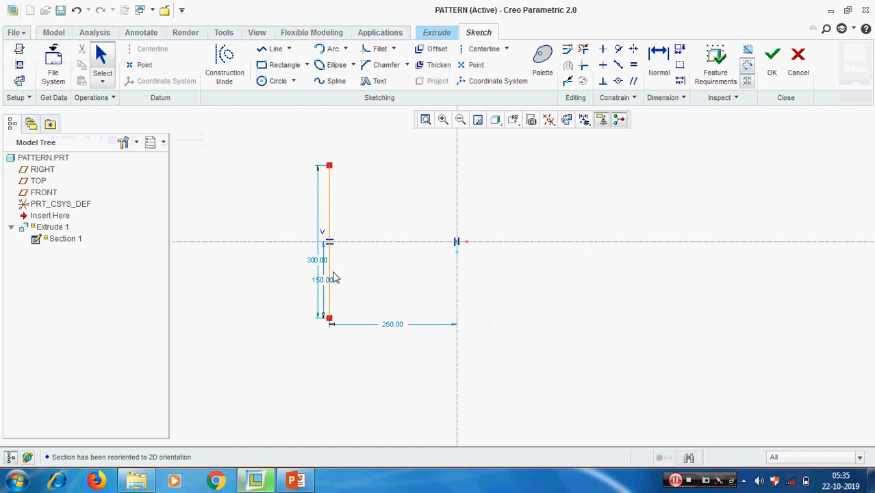
key(Delete)
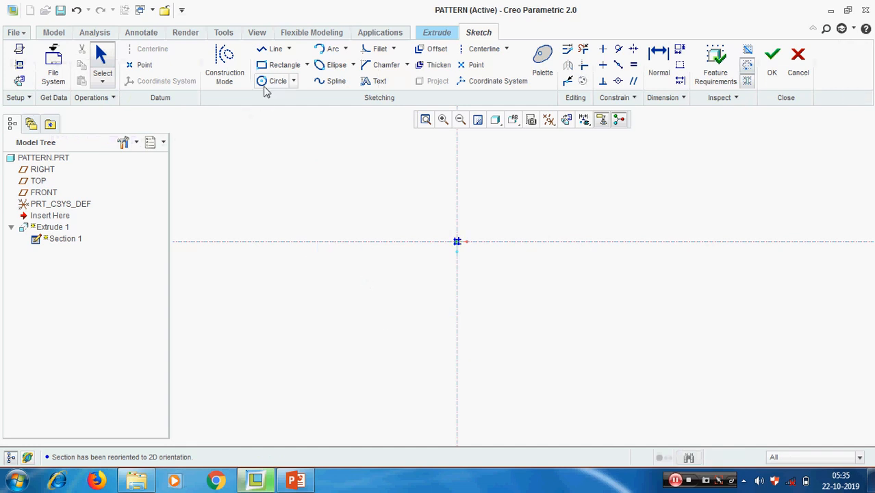
Draw a 500 mm diameter circle at the origin and regenerate Extrude 1 as a disc.
click(274, 81)
click(457, 241)
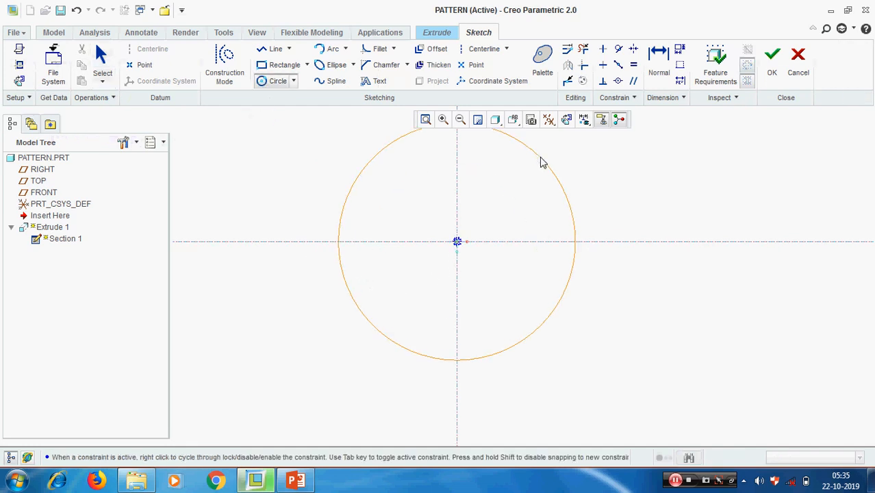
click(540, 160)
middle_click(560, 234)
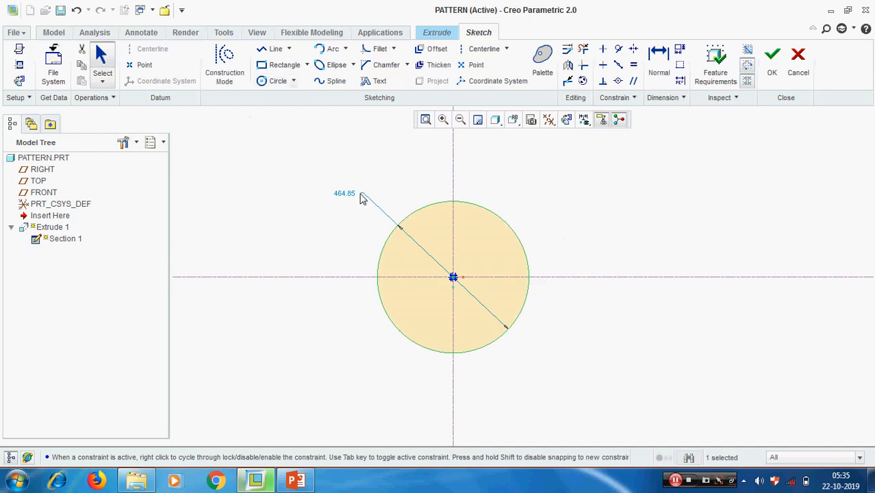
double_click(346, 191)
text(5)
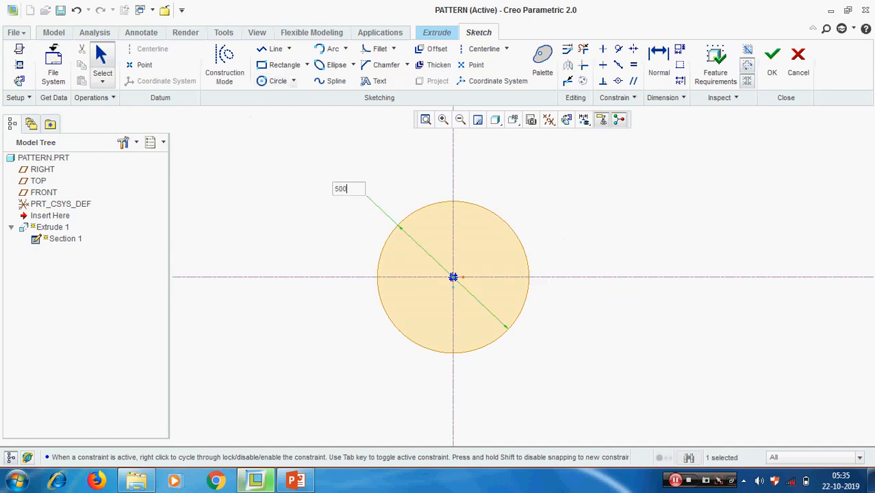
text(00)
key(Return)
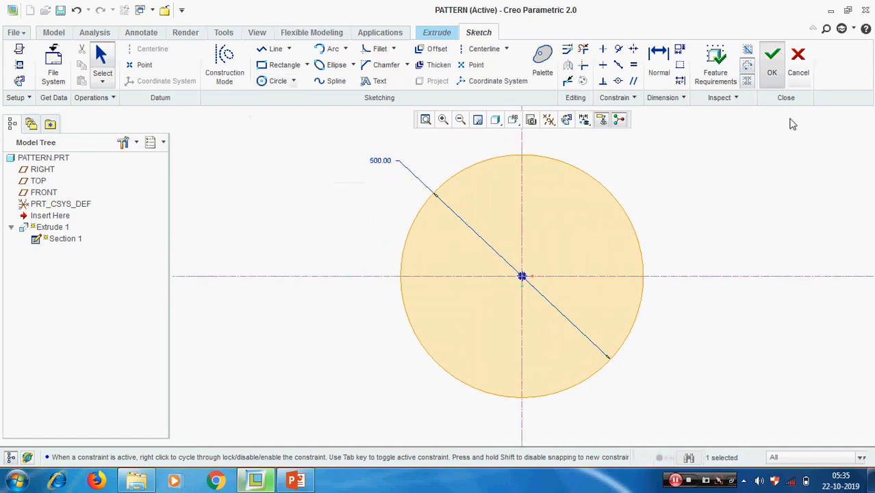
middle_click(725, 217)
scroll(570, 309, up, 3)
mouse_move(570, 309)
middle_down()
mouse_move(590, 261)
mouse_move(626, 272)
middle_up()
click(689, 272)
scroll(687, 270, down, 2)
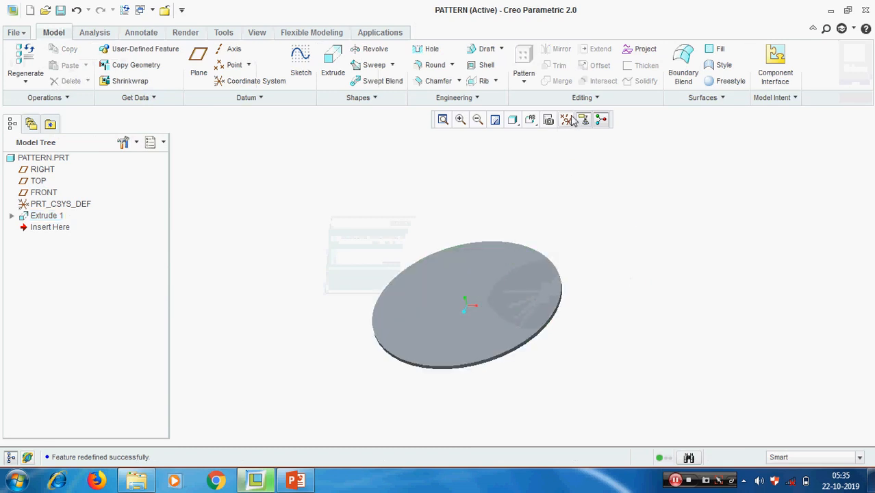
Turn on datum axis display and hide the spin centre marker.
click(574, 121)
click(582, 159)
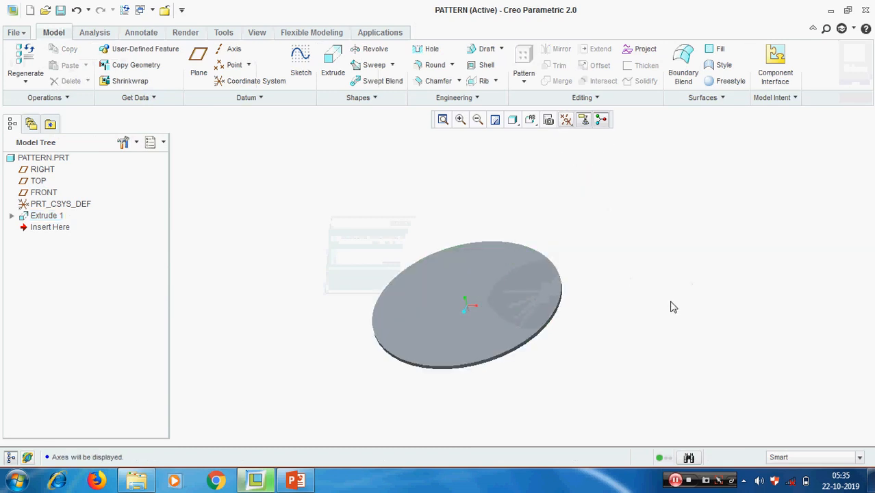
scroll(618, 301, down, 2)
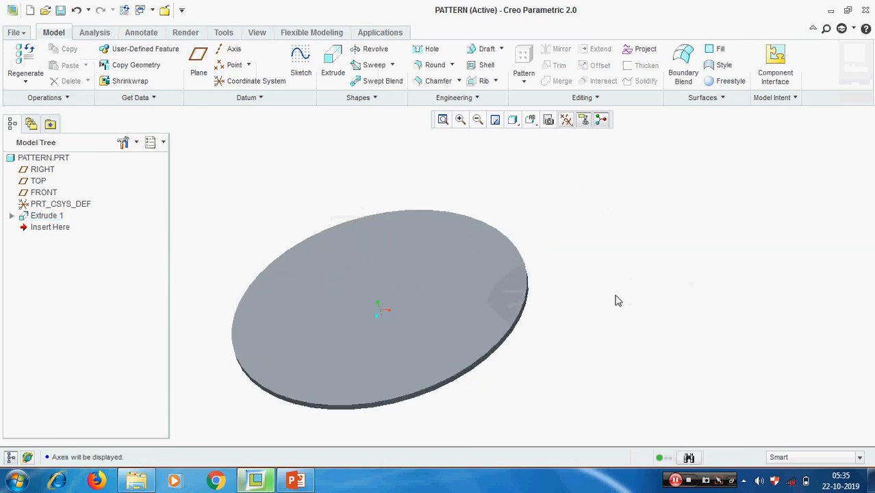
click(601, 123)
scroll(342, 347, down, 1)
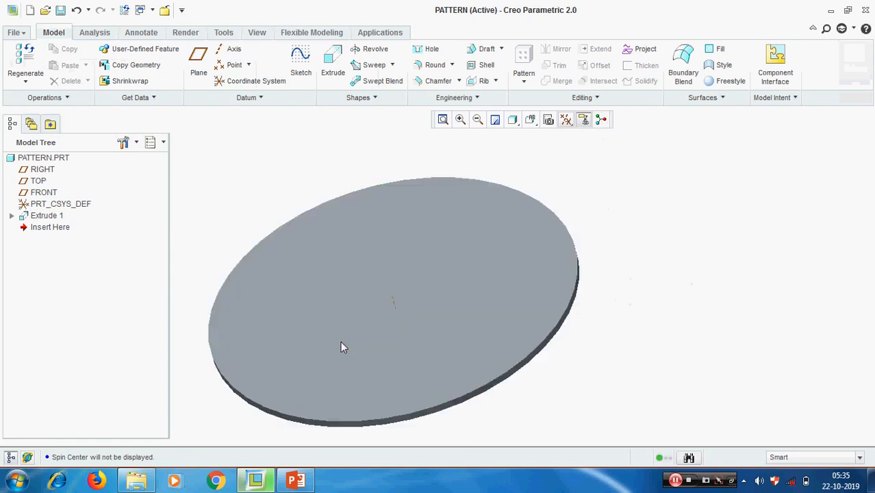
scroll(342, 347, down, 3)
scroll(335, 324, up, 4)
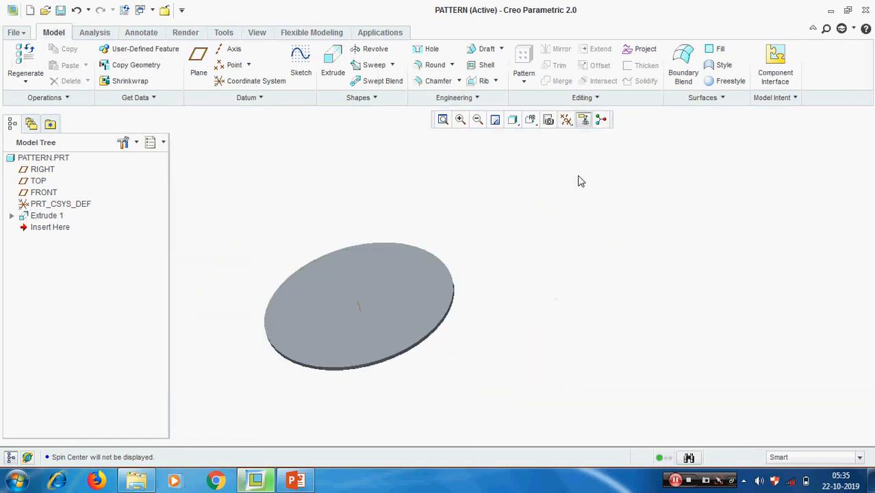
Turn on datum plane display and view the planes through the disc.
click(566, 120)
click(589, 208)
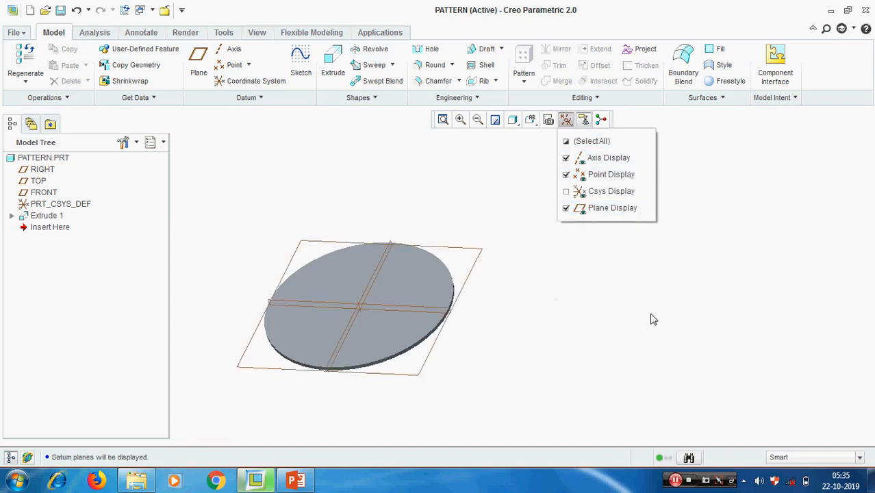
click(650, 320)
mouse_move(549, 339)
middle_down()
mouse_move(562, 333)
mouse_move(549, 345)
middle_up()
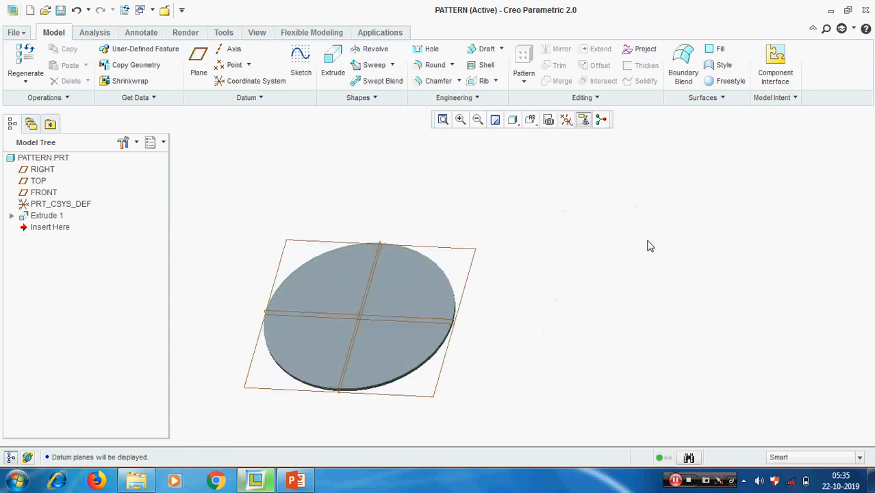
scroll(393, 323, up, 6)
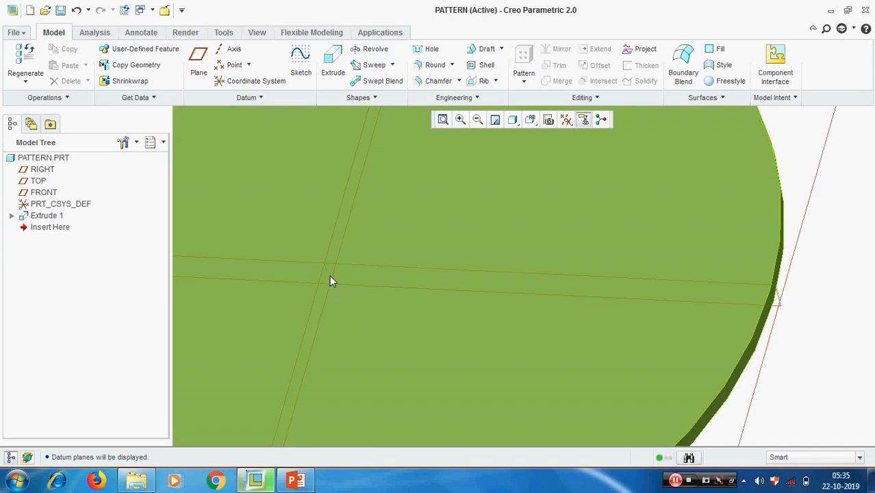
scroll(392, 306, down, 6)
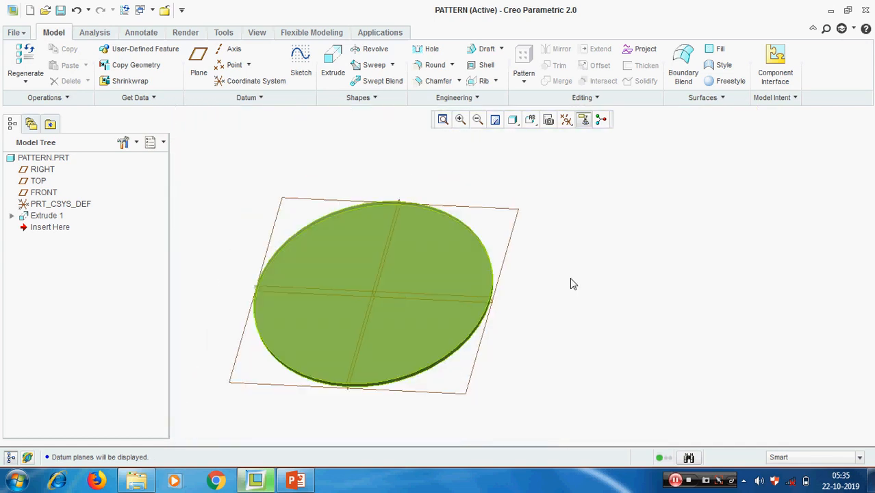
click(228, 50)
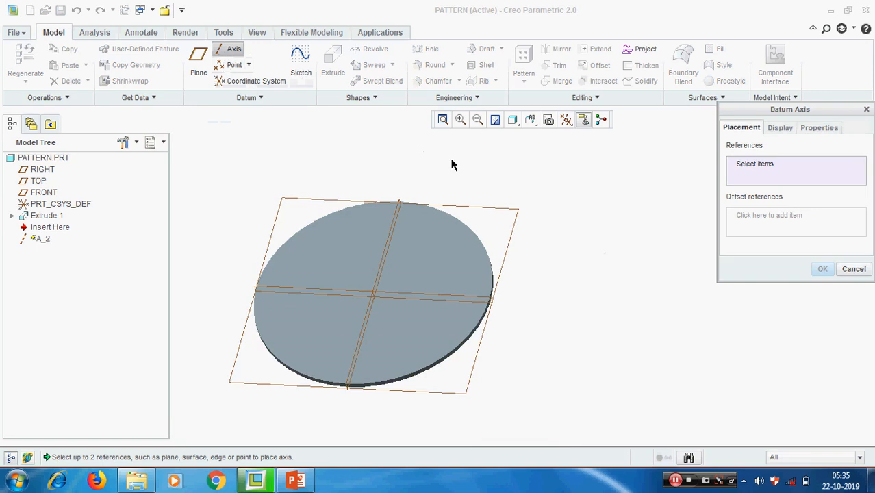
scroll(408, 188, down, 5)
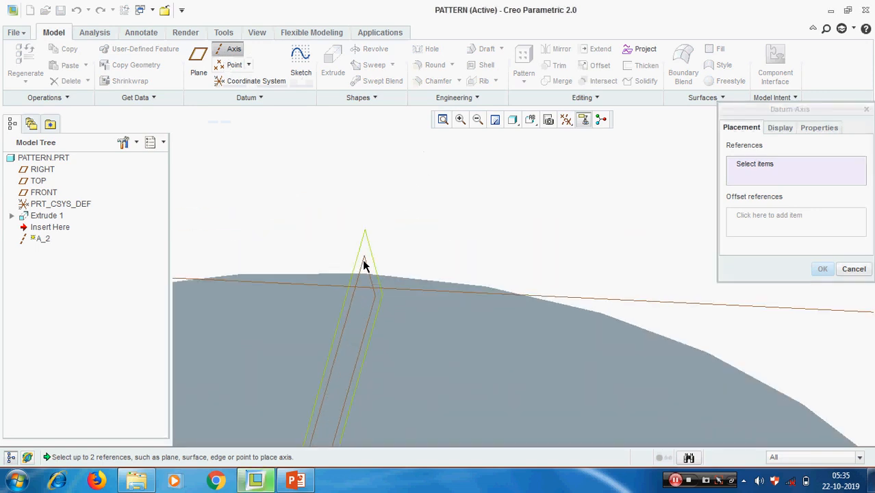
click(364, 265)
scroll(391, 220, up, 5)
scroll(504, 326, down, 5)
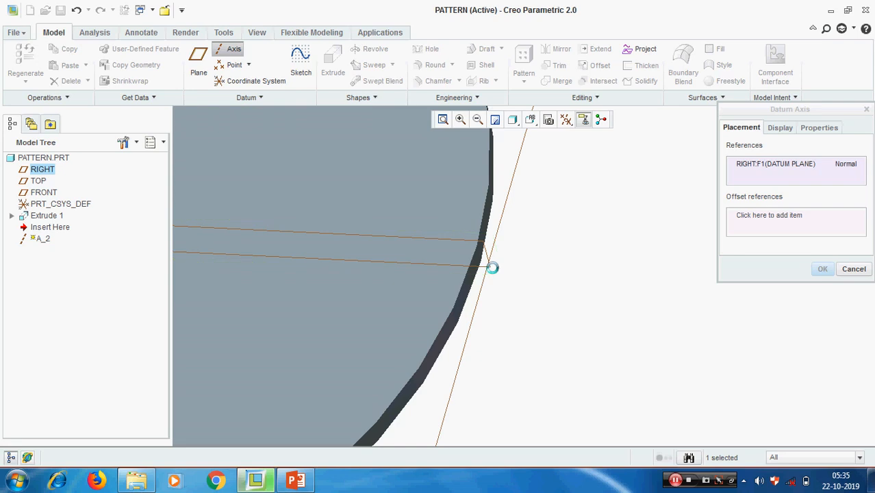
ctrl+click(488, 267)
scroll(565, 294, up, 5)
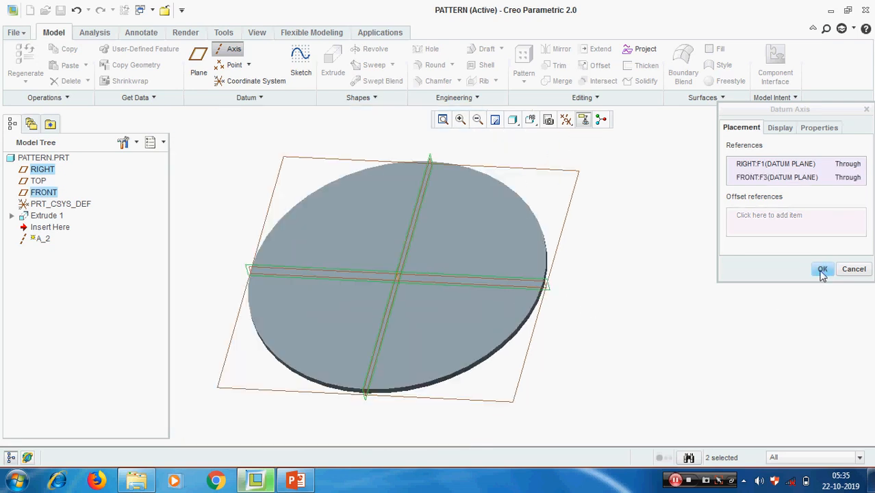
click(822, 269)
scroll(414, 295, down, 4)
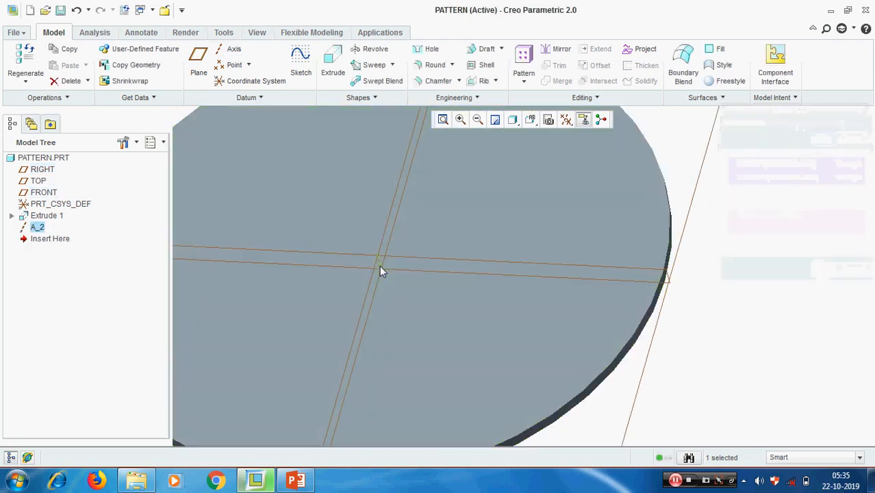
scroll(380, 274, up, 5)
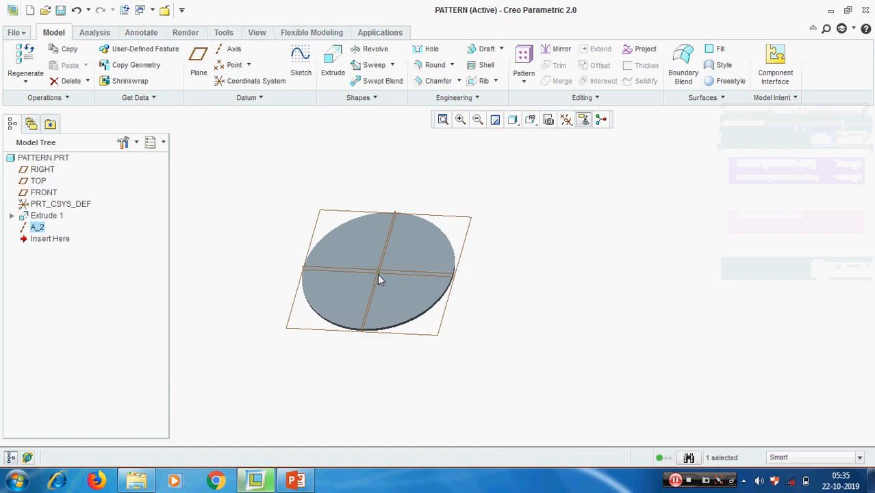
scroll(377, 274, down, 2)
click(749, 292)
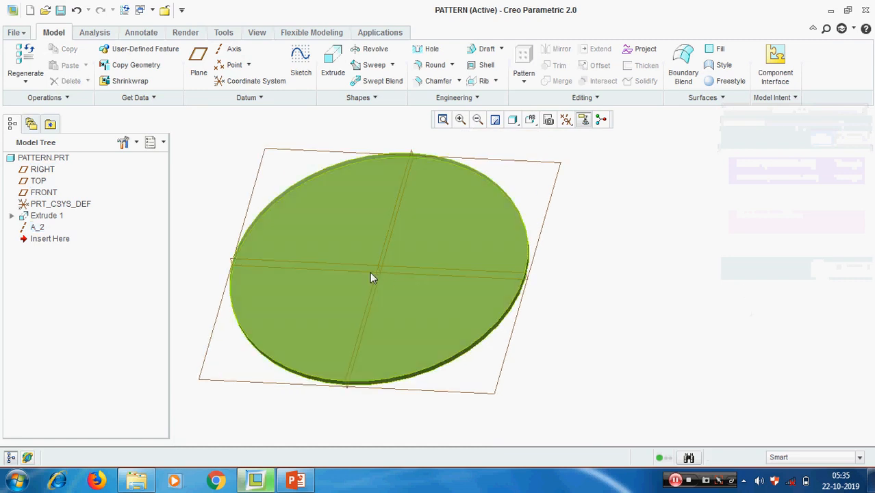
click(36, 228)
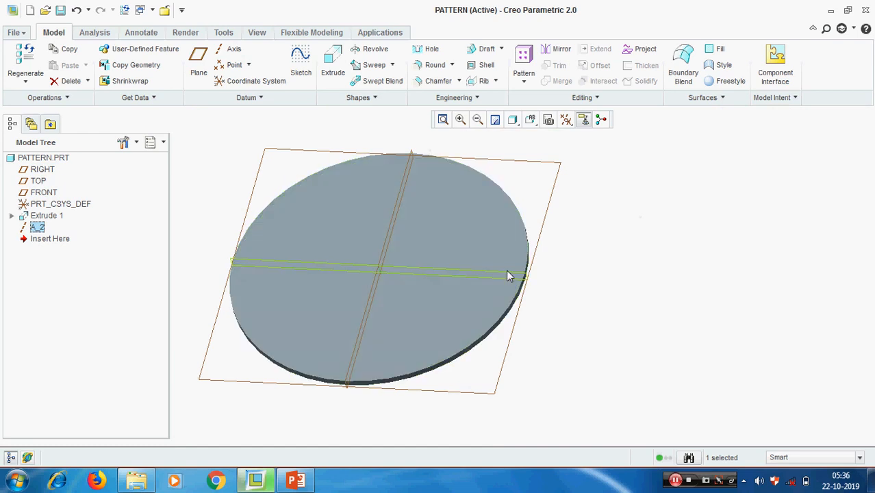
click(685, 278)
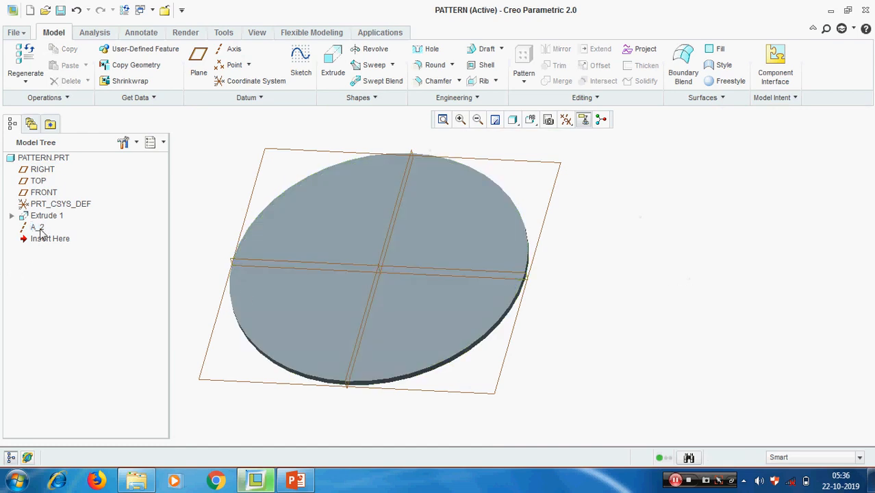
right_click(38, 228)
click(84, 255)
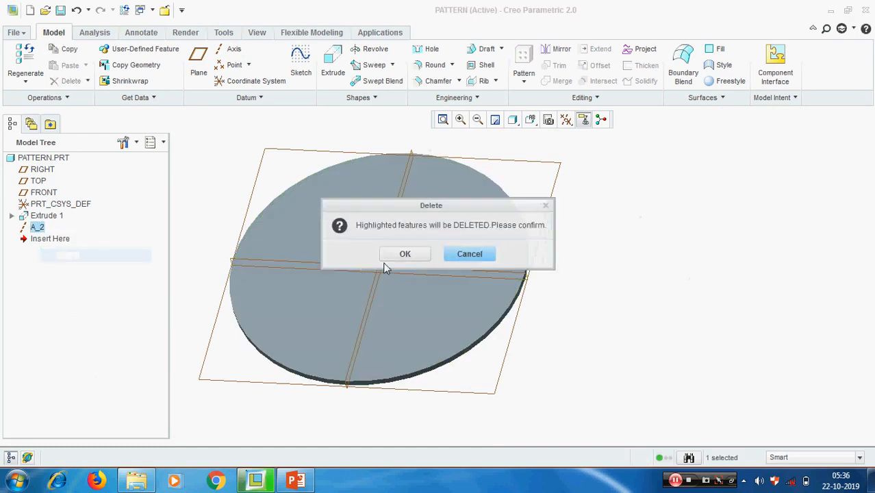
click(403, 253)
scroll(609, 294, down, 1)
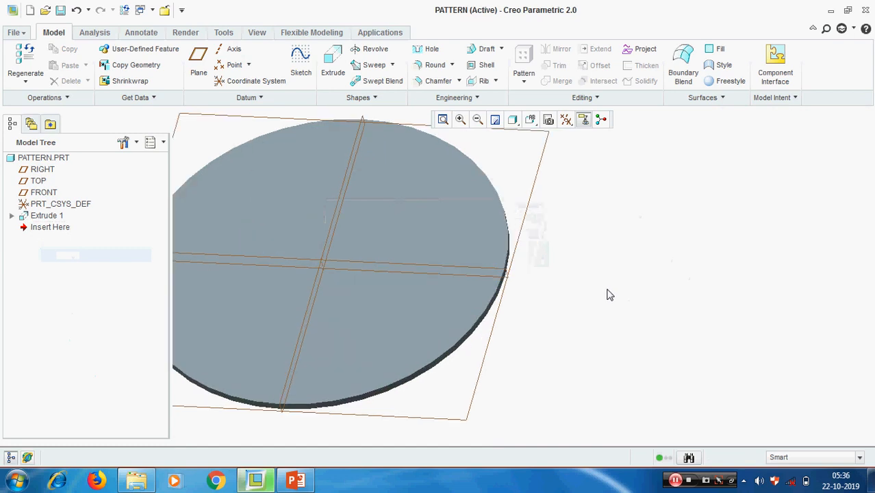
scroll(610, 294, up, 1)
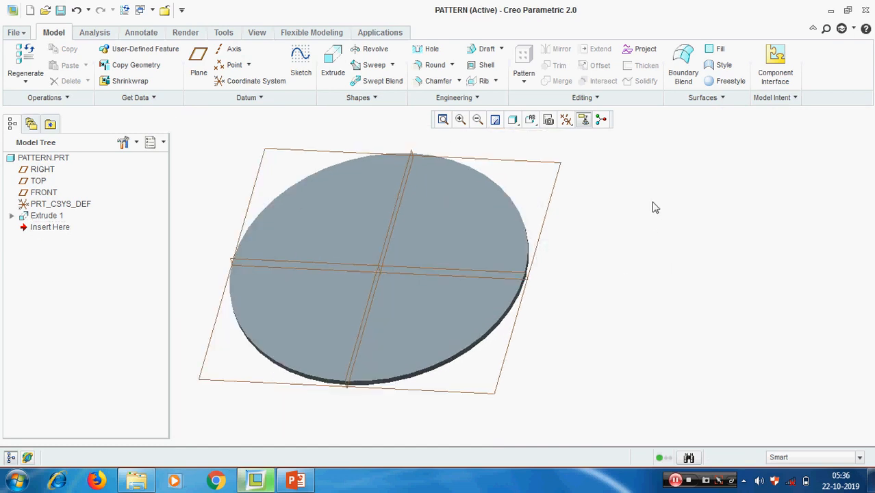
Start a hole on the disc's top face with Diameter placement, then remove the first axis reference.
click(429, 50)
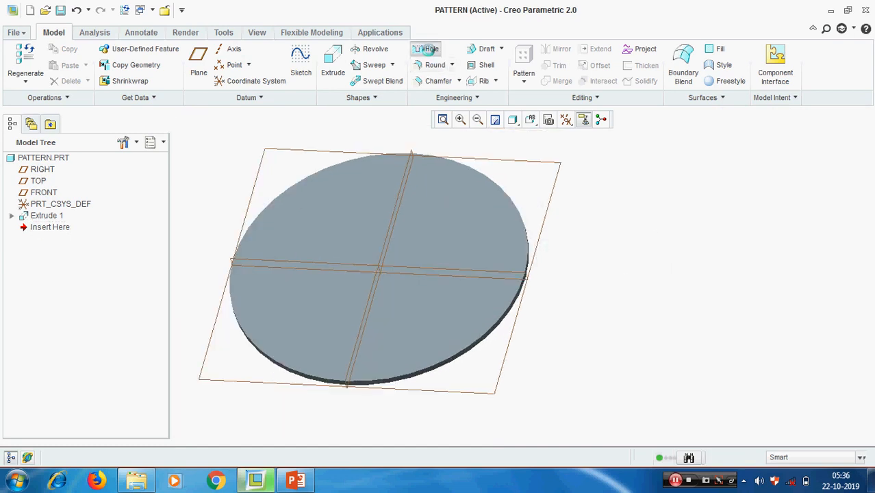
click(453, 221)
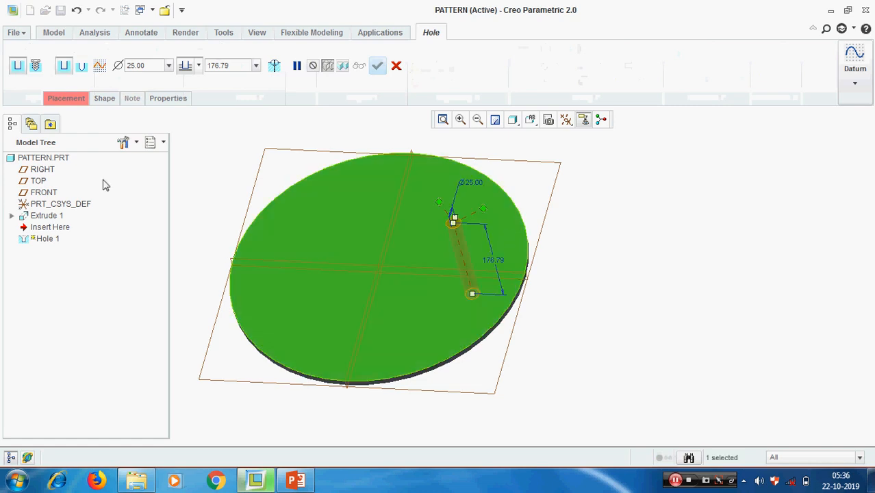
click(70, 99)
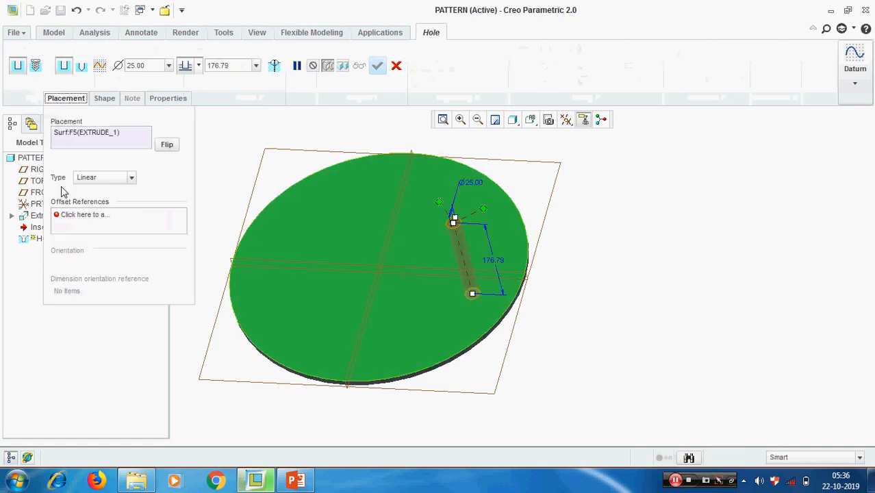
click(131, 178)
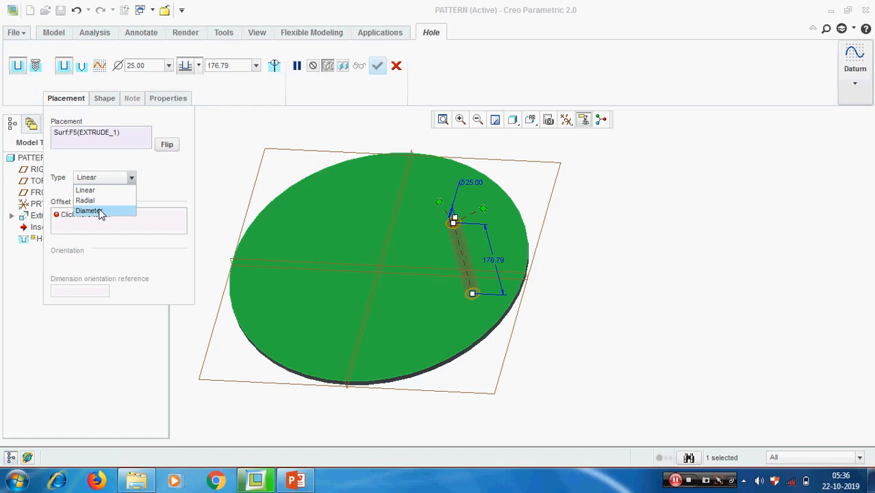
click(102, 211)
scroll(376, 269, down, 5)
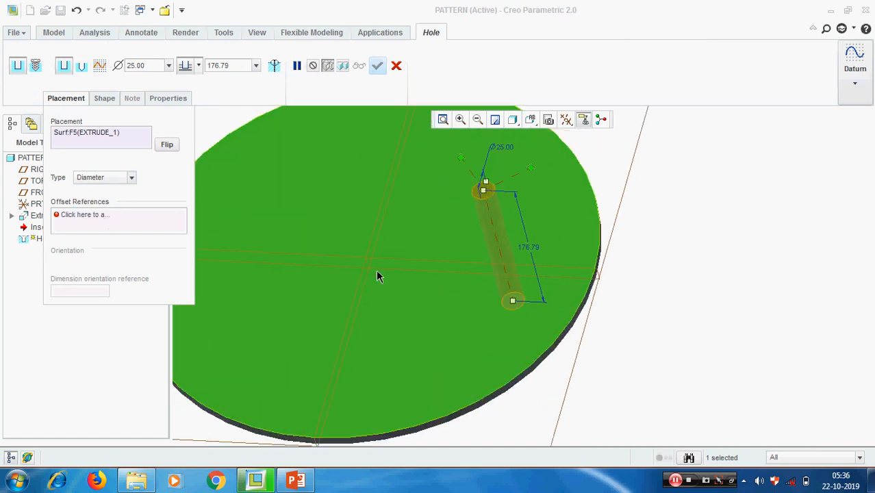
click(362, 265)
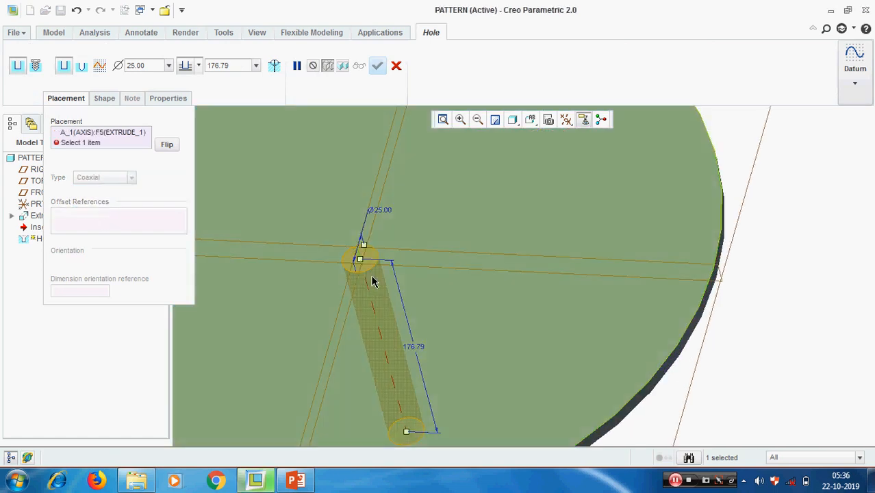
right_click(121, 140)
click(150, 148)
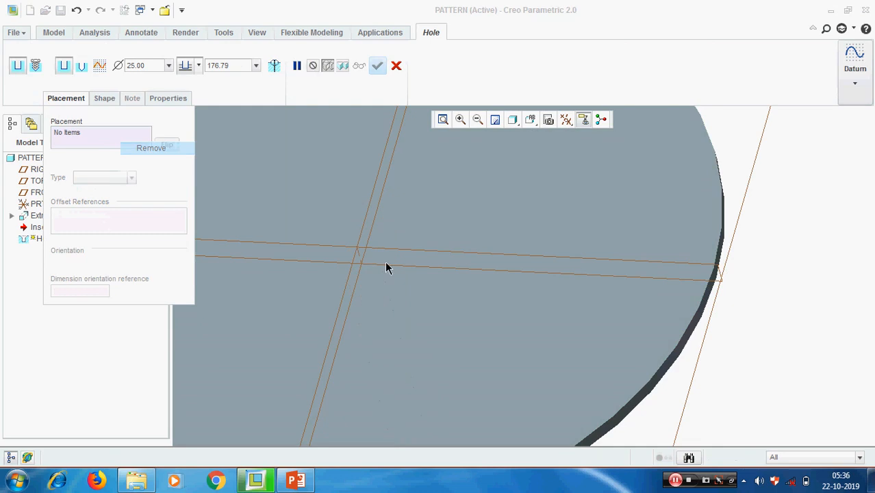
scroll(377, 287, up, 5)
Re-place the hole on the top face by Diameter around axis A_1 on a 350 mm circle.
click(445, 235)
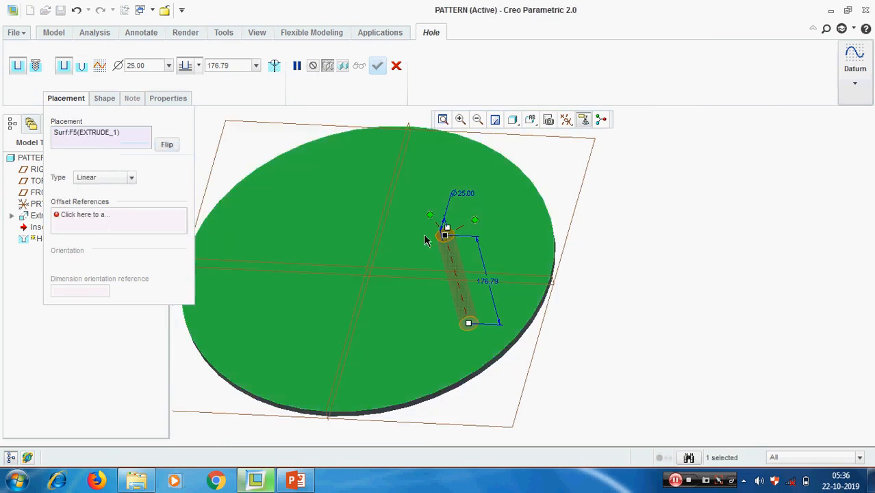
click(84, 224)
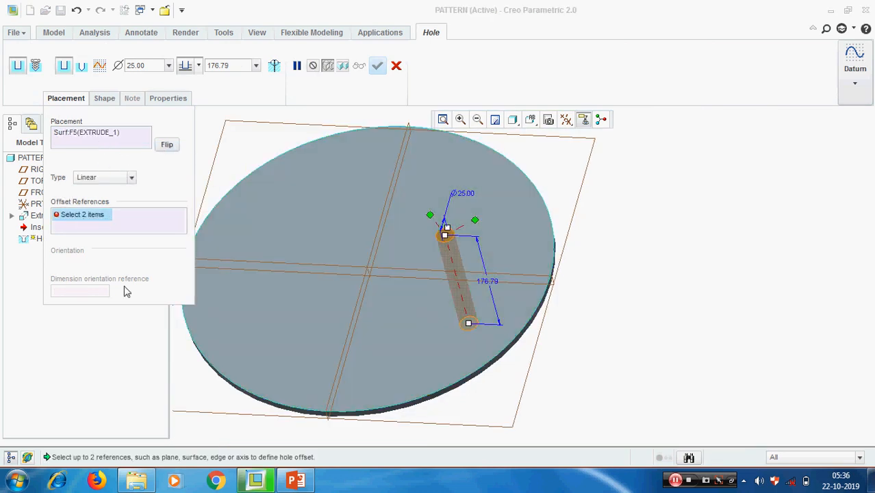
click(131, 178)
click(97, 211)
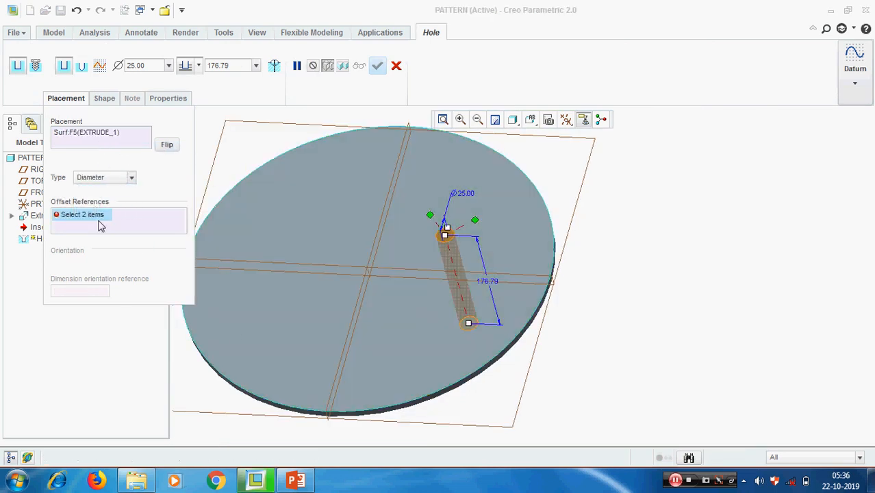
click(367, 276)
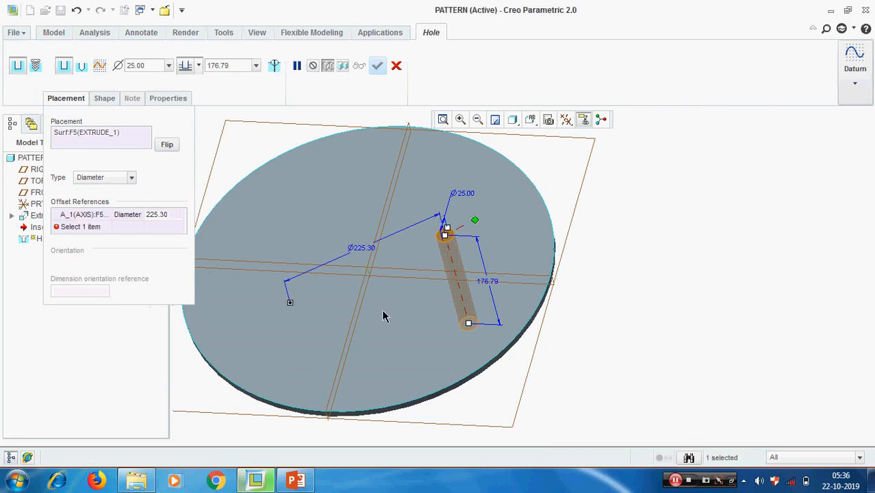
click(171, 215)
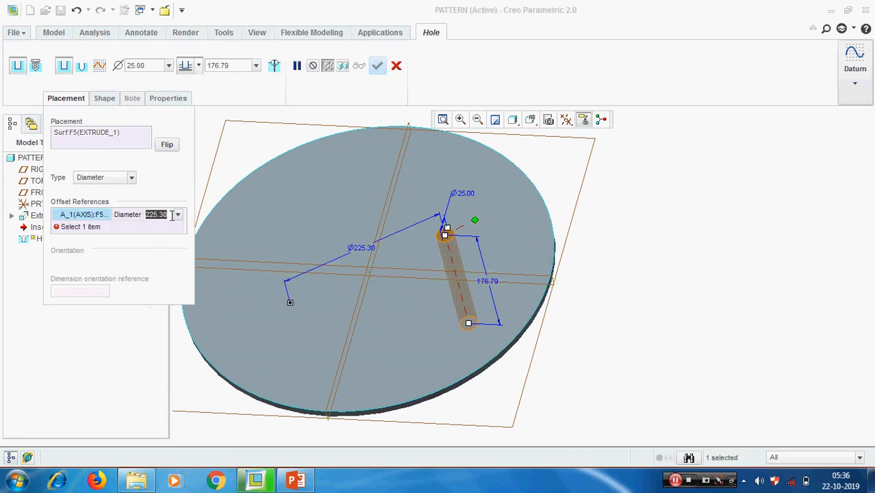
text(250)
key(Return)
click(171, 216)
text(350)
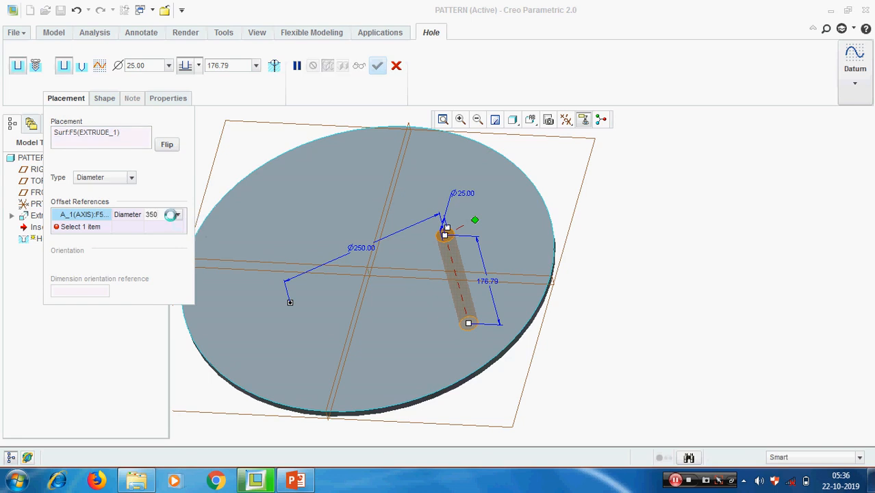
key(Return)
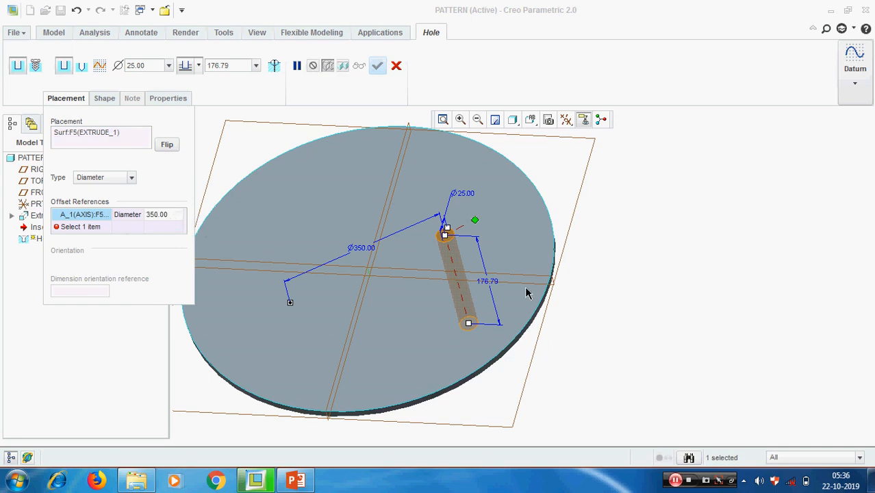
Angle the hole 45° from FRONT, make it Through All, and complete Hole 1.
click(526, 278)
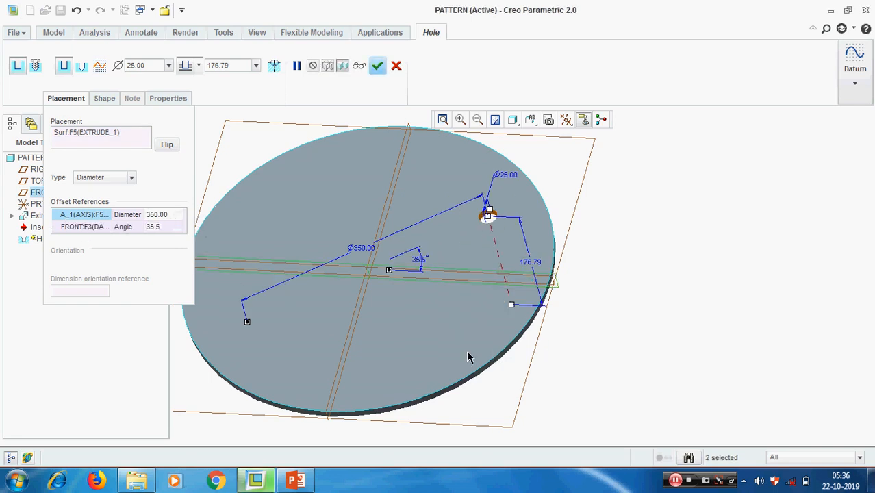
double_click(163, 226)
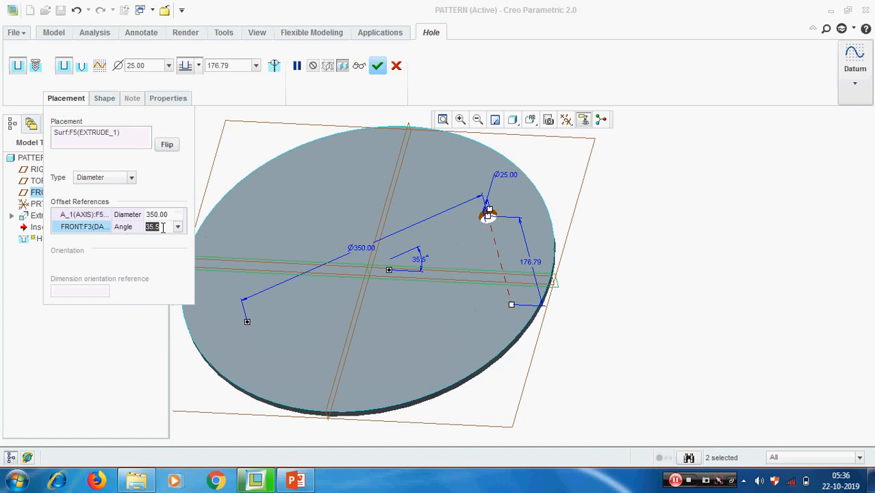
text(45)
key(Return)
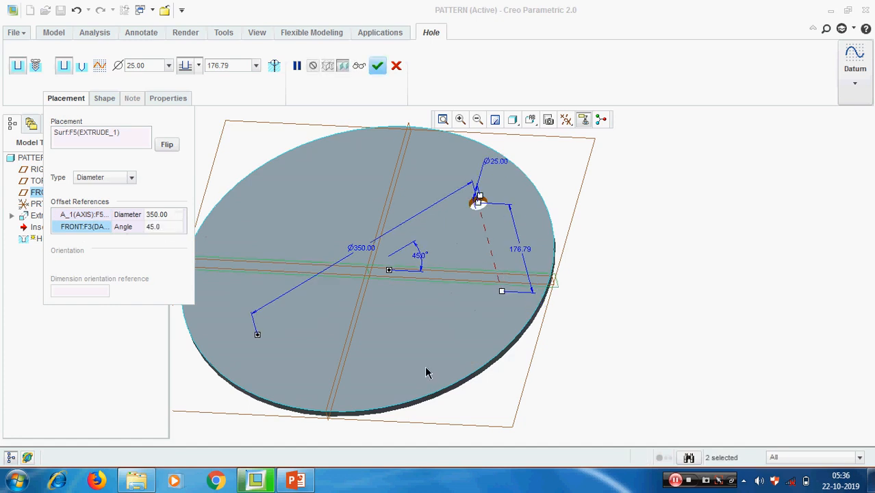
click(198, 66)
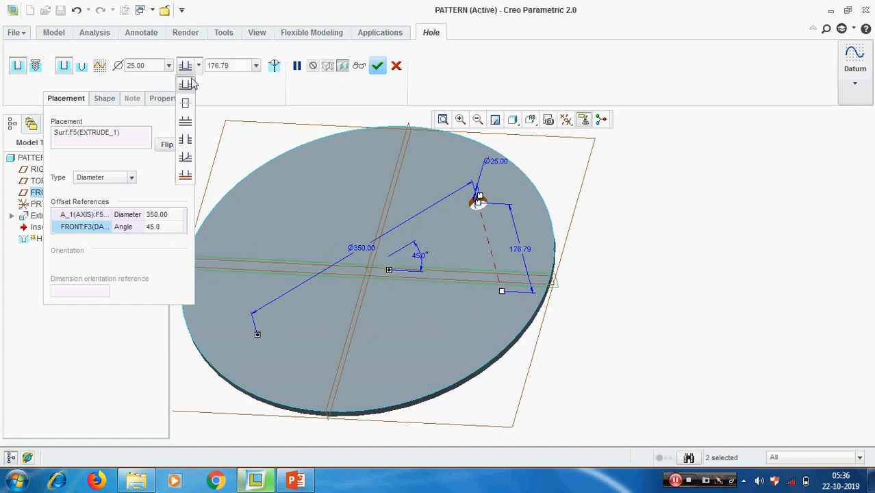
click(191, 142)
click(378, 66)
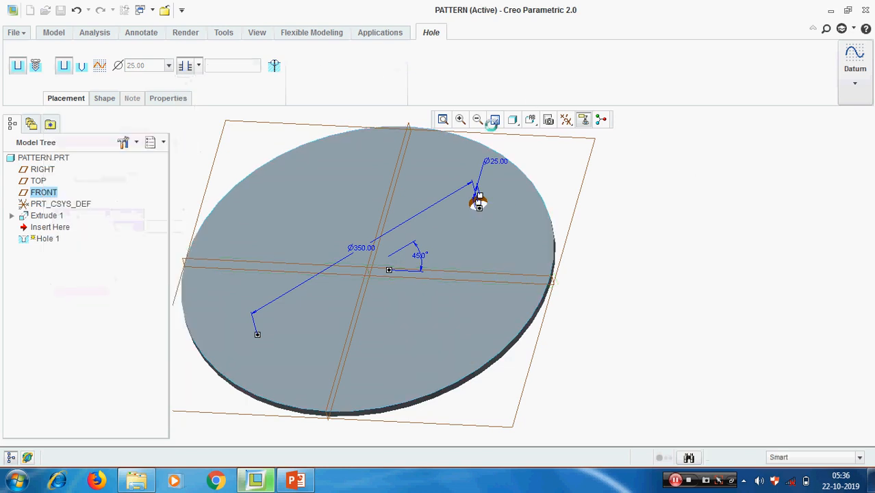
Pattern Hole 1 by its 45° angle dimension with a 90° increment.
scroll(713, 297, up, 2)
scroll(630, 247, down, 4)
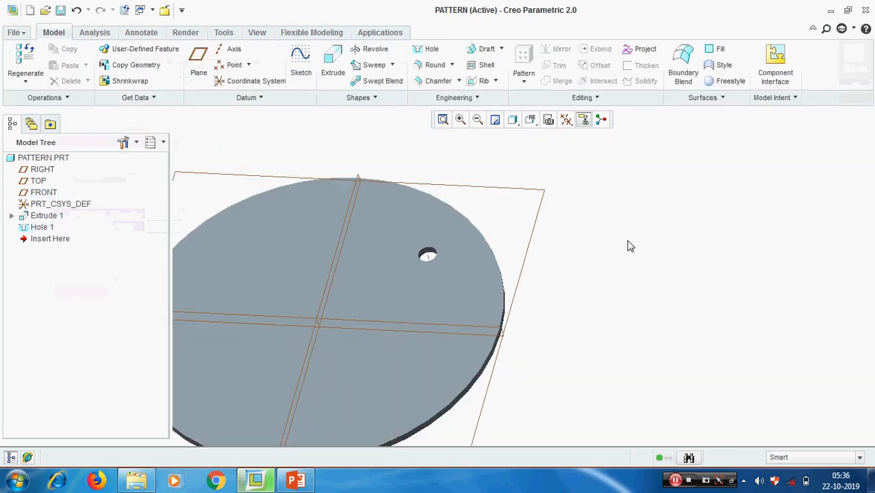
scroll(630, 241, up, 2)
mouse_move(631, 241)
middle_down()
mouse_move(622, 234)
mouse_move(621, 251)
middle_up()
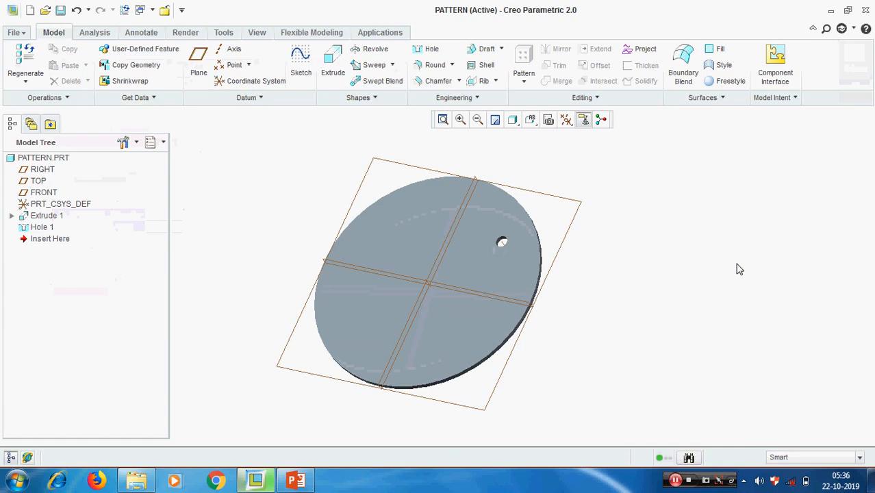
click(42, 229)
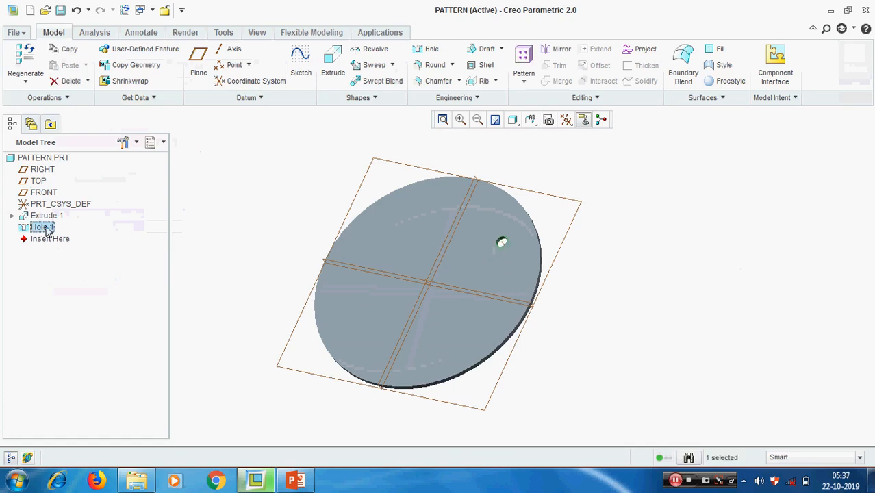
click(527, 57)
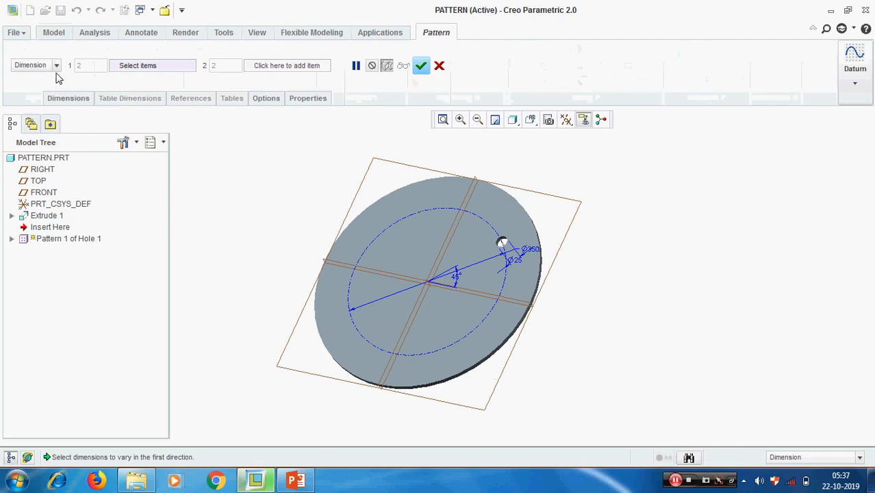
scroll(454, 279, up, 2)
click(444, 282)
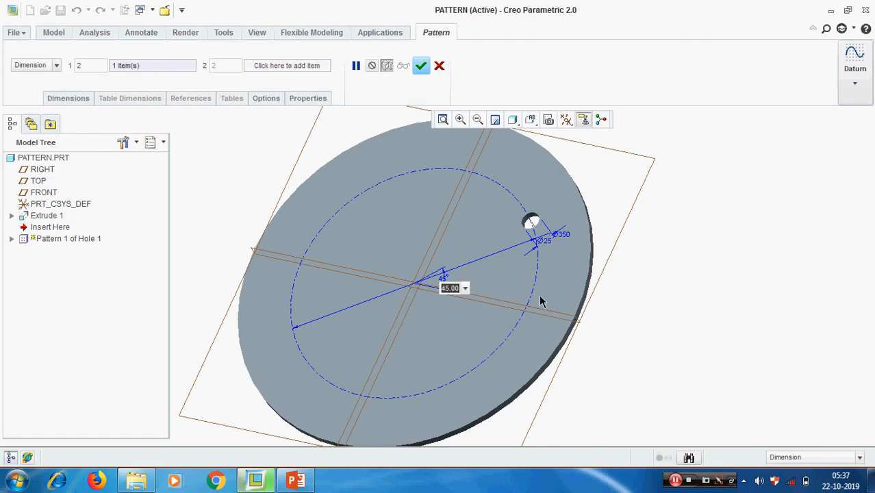
text(0)
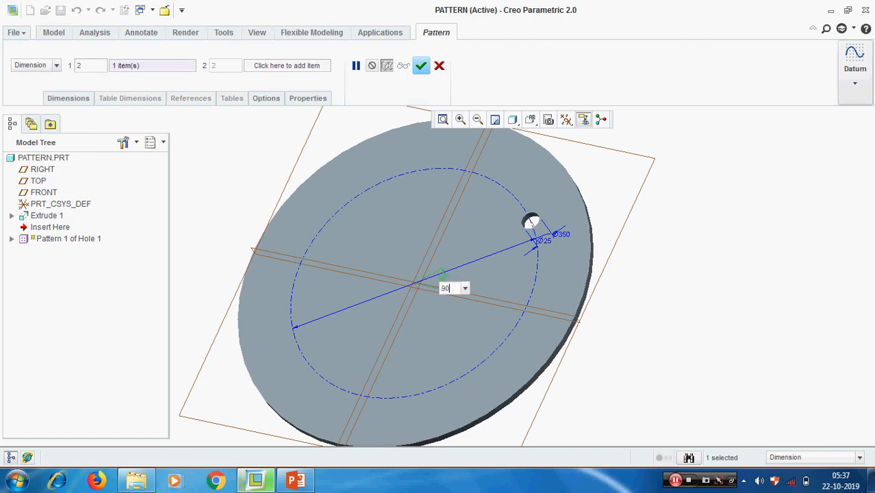
key(Return)
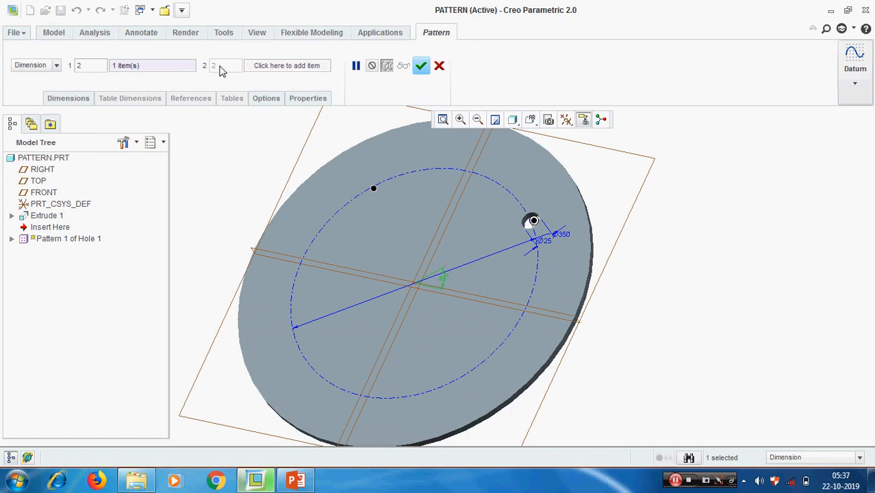
Set the pattern to 4 members and finish the four-hole pattern.
double_click(81, 65)
text(4)
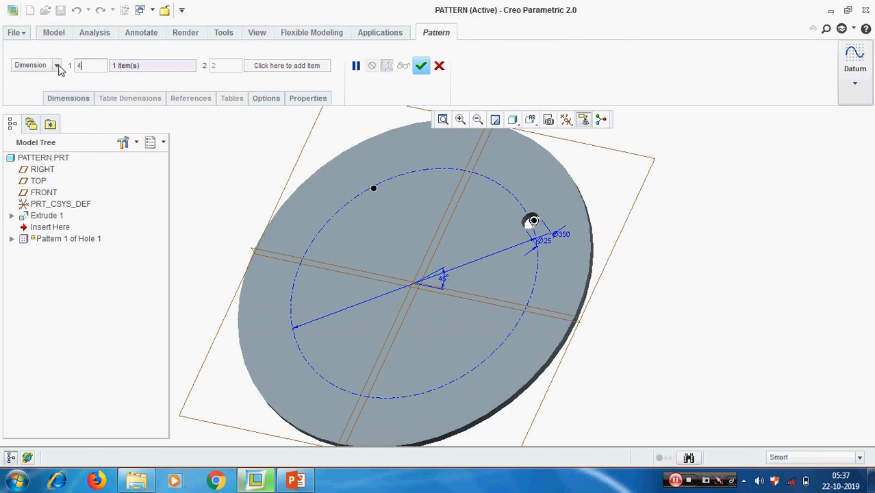
middle_drag(545, 313, 527, 308)
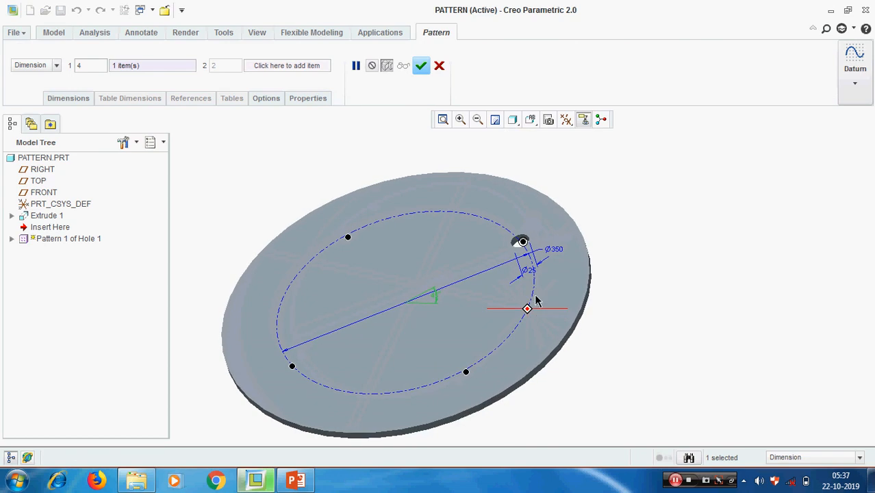
click(69, 99)
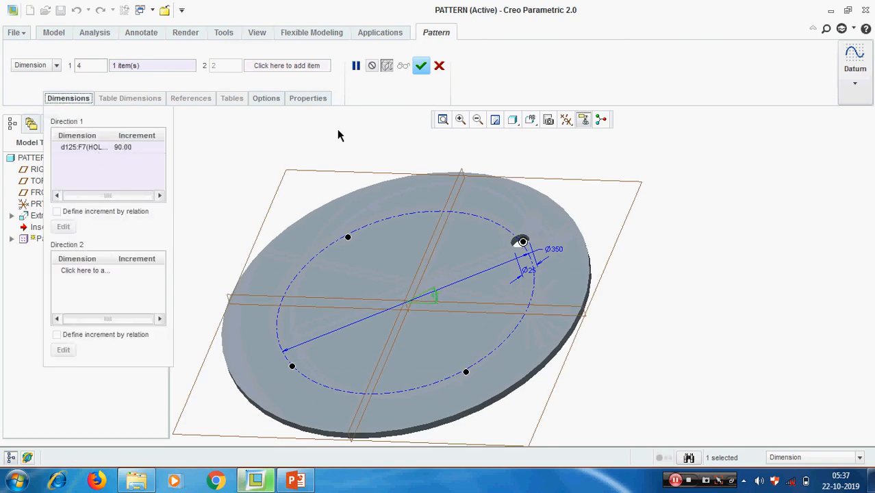
click(422, 64)
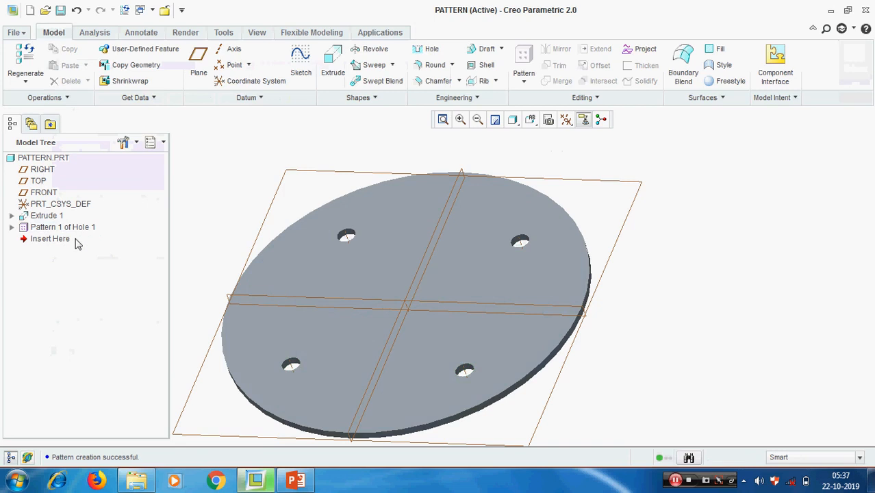
right_click(67, 231)
Delete the four-hole pattern and start a new pattern of Hole 1.
click(114, 251)
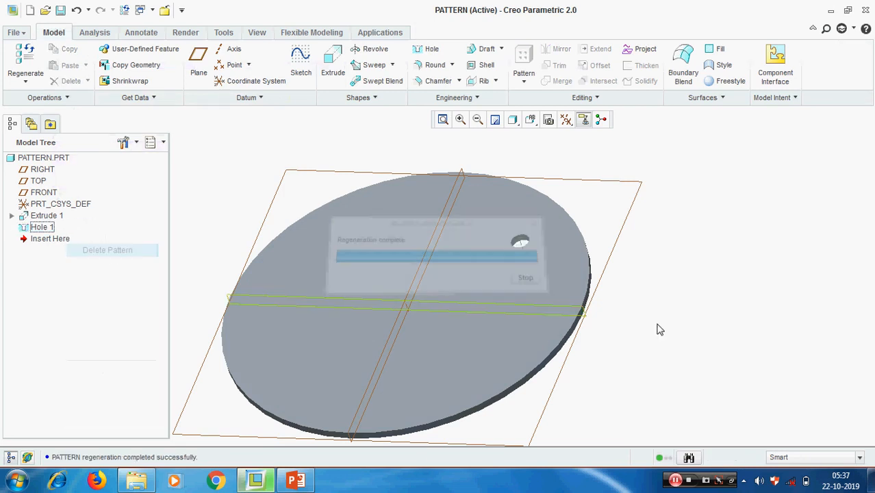
click(41, 227)
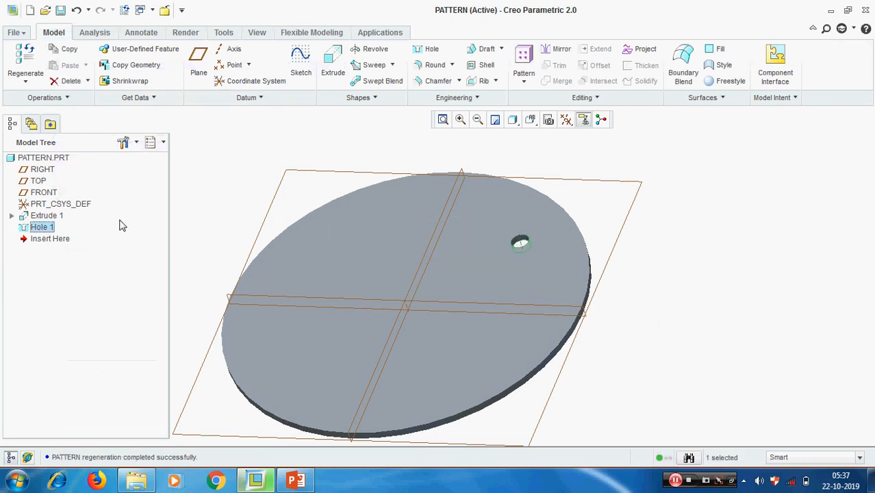
click(523, 80)
click(535, 101)
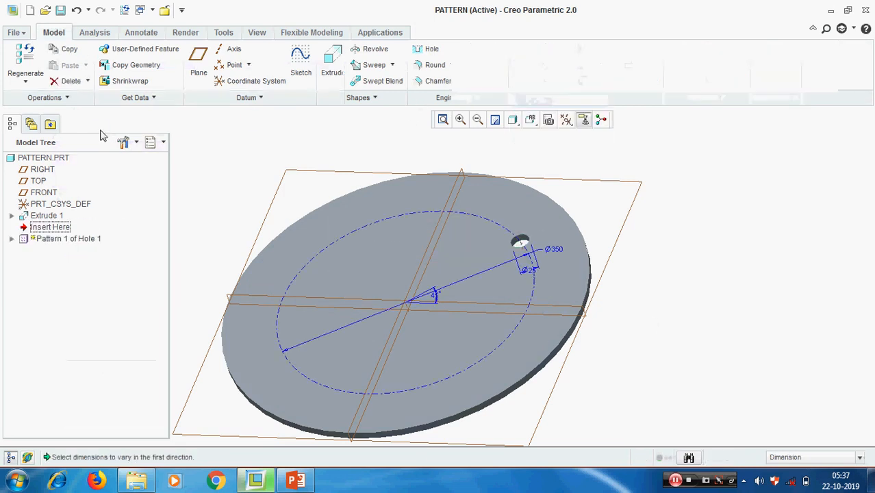
Make it an Axis pattern centred on datum axis A_1.
click(59, 66)
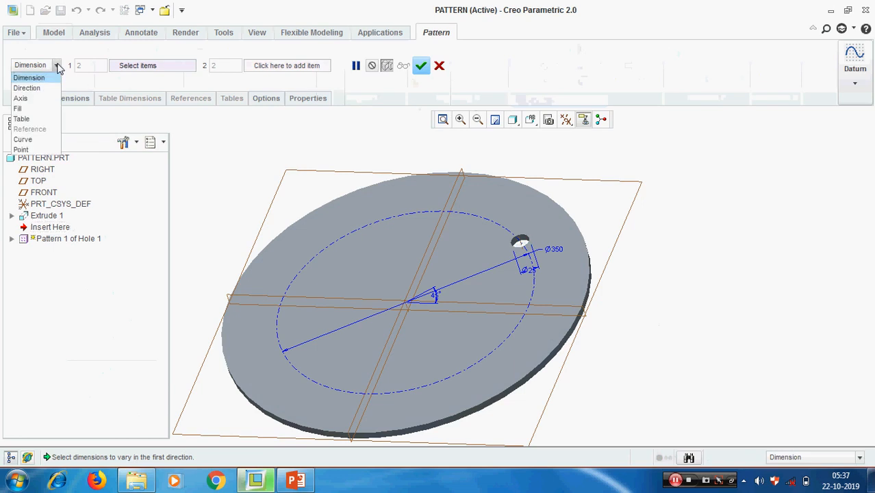
click(27, 99)
scroll(392, 319, down, 3)
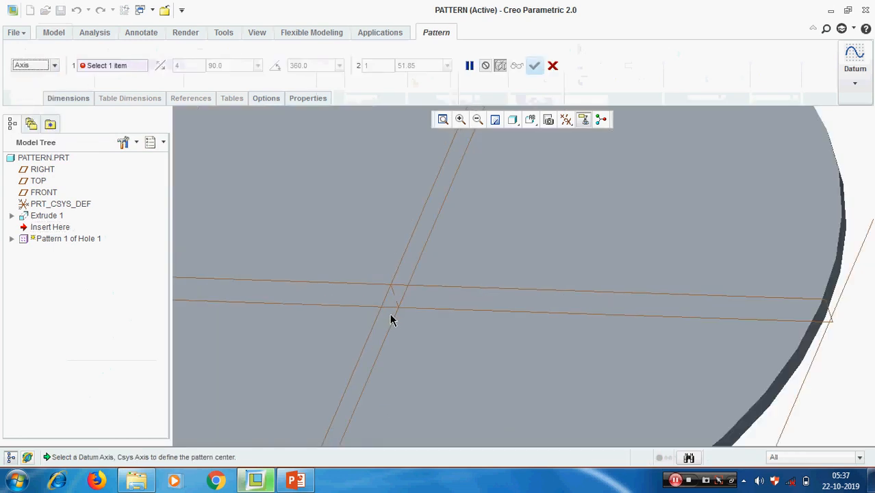
click(395, 304)
scroll(508, 306, up, 3)
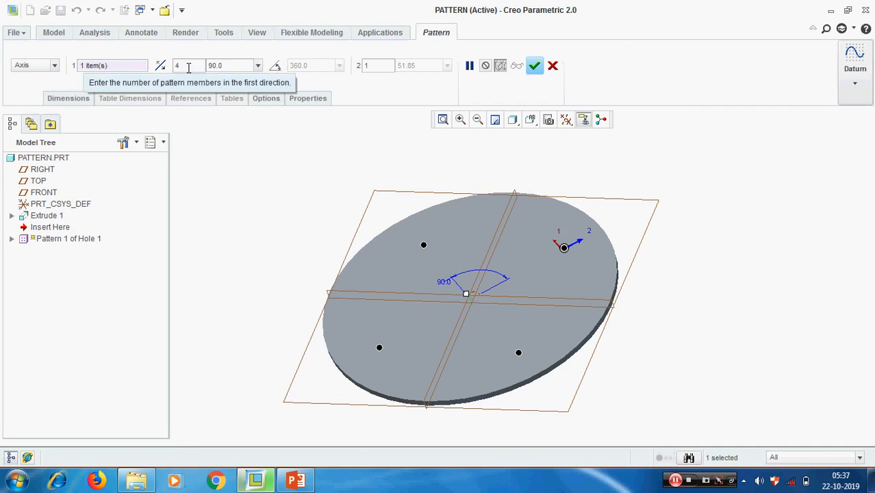
drag(188, 67, 140, 70)
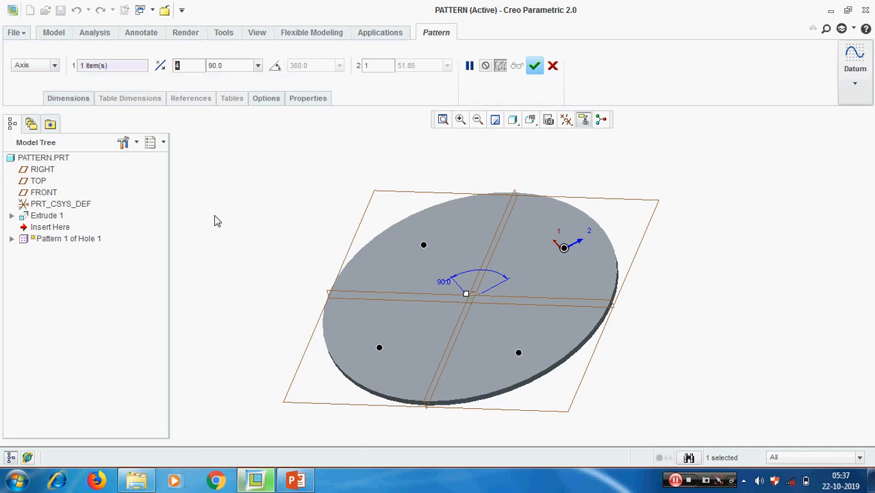
Enter 5 members at 360/5 spacing, then spread 10 members over the full 360°.
text(5)
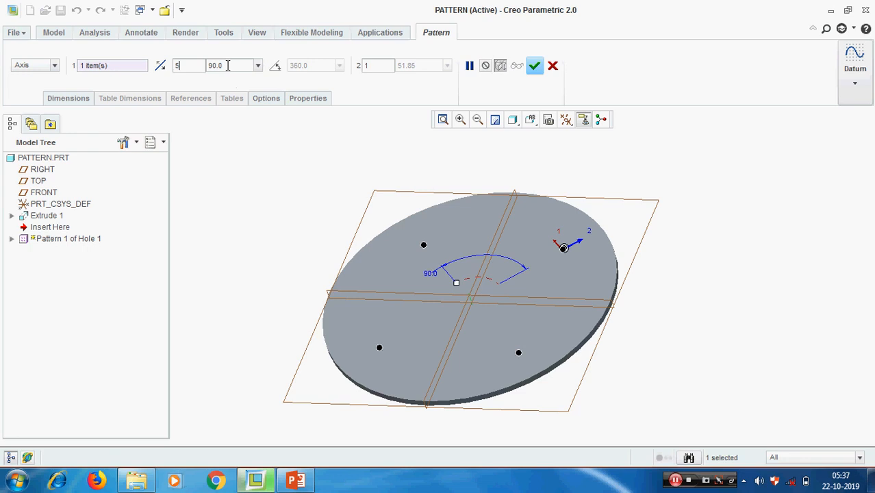
double_click(228, 65)
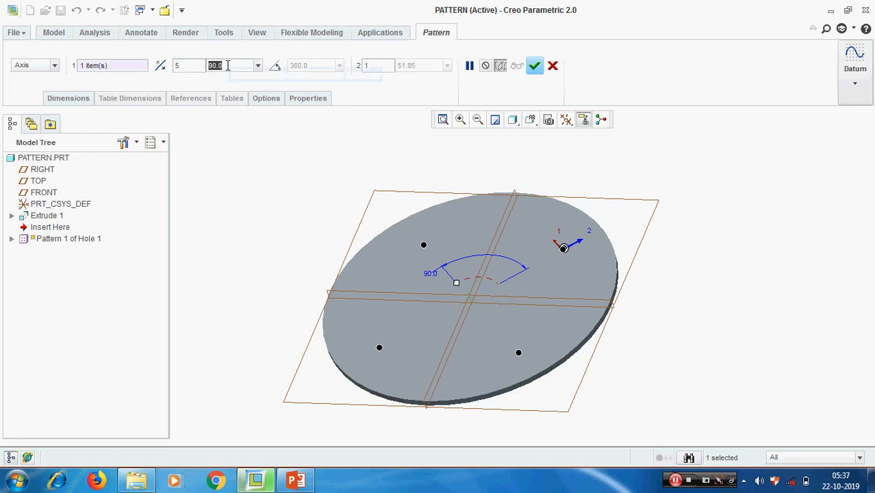
text(3)
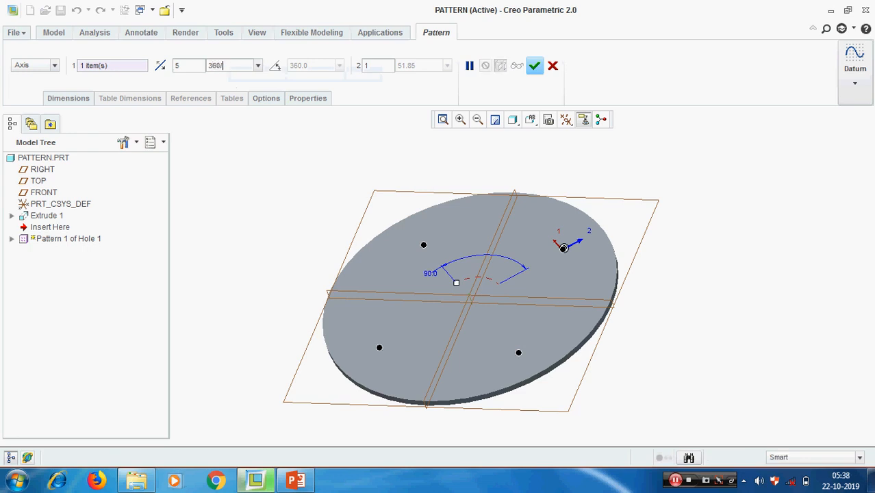
text(60/5)
key(Return)
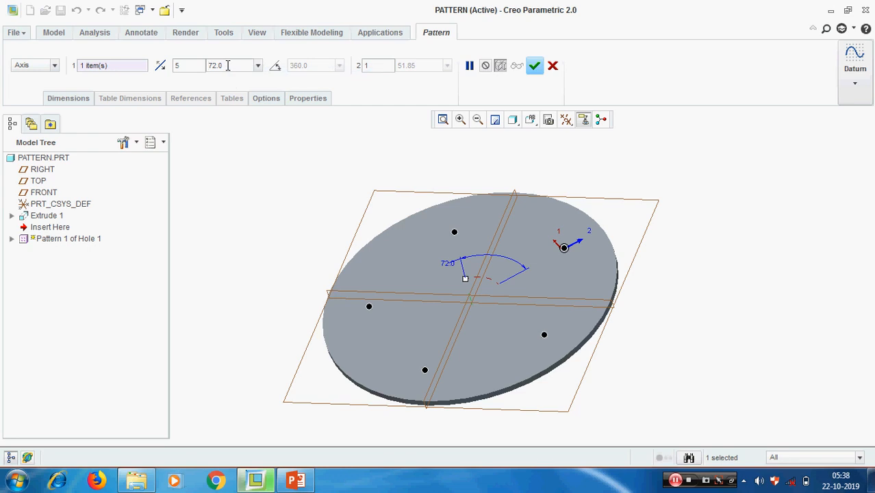
click(275, 68)
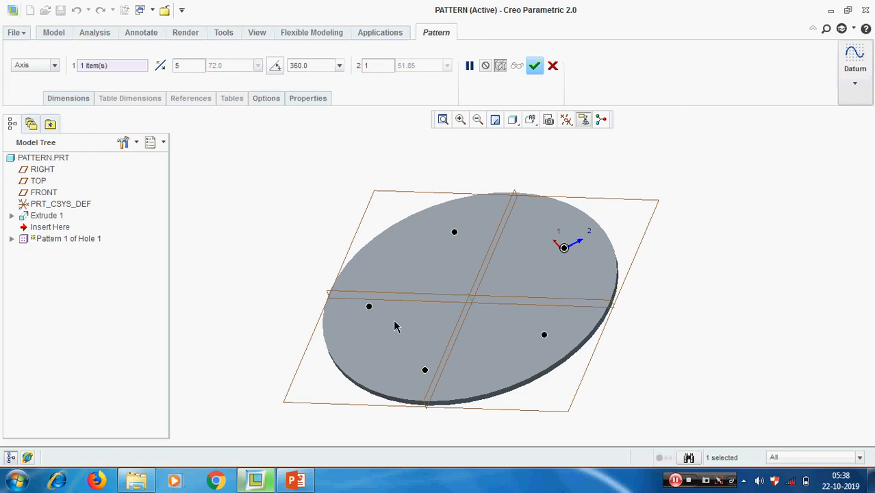
double_click(182, 66)
text(10)
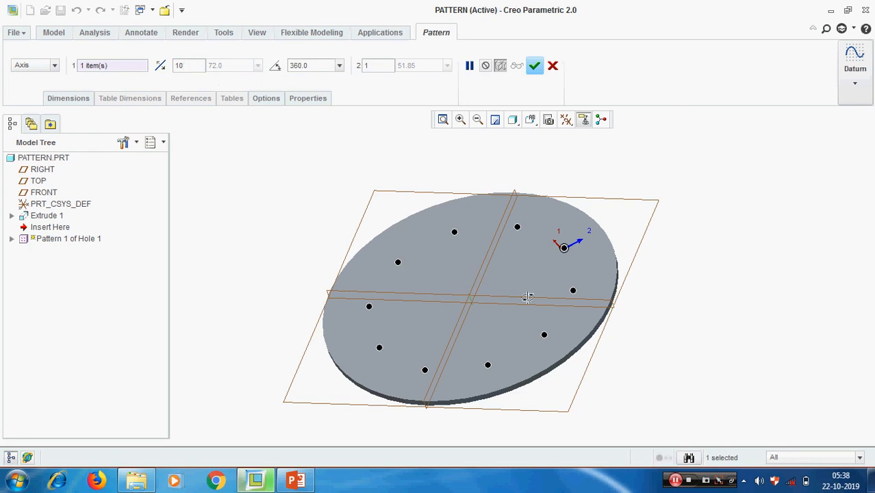
middle_drag(514, 297, 508, 296)
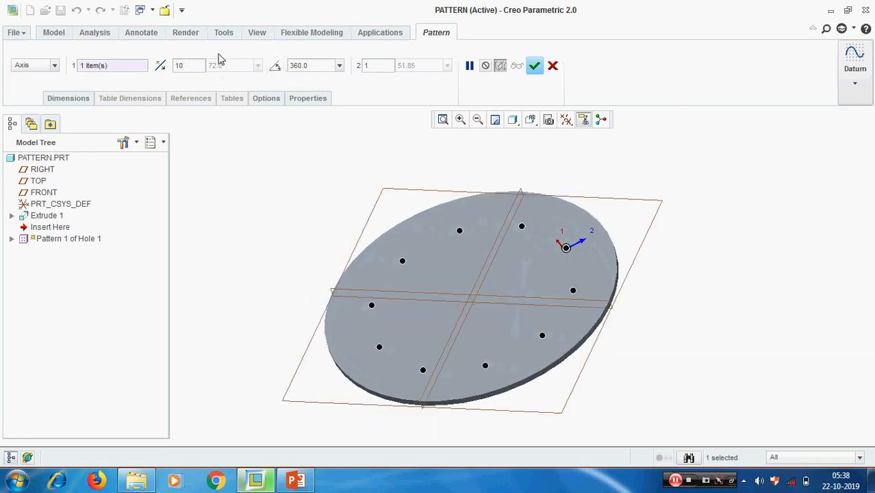
middle_drag(489, 272, 484, 262)
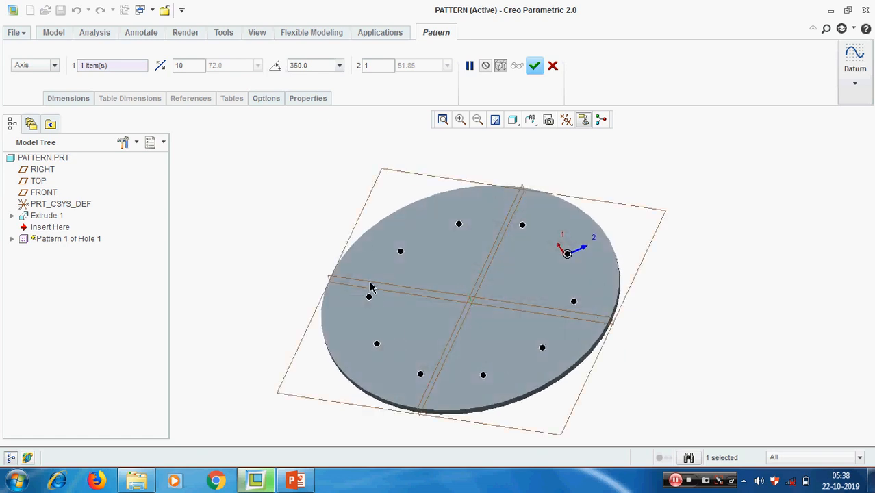
Try 180° and then 360° as the pattern's total angle, checking the hole spacing.
double_click(313, 63)
text(180)
key(Return)
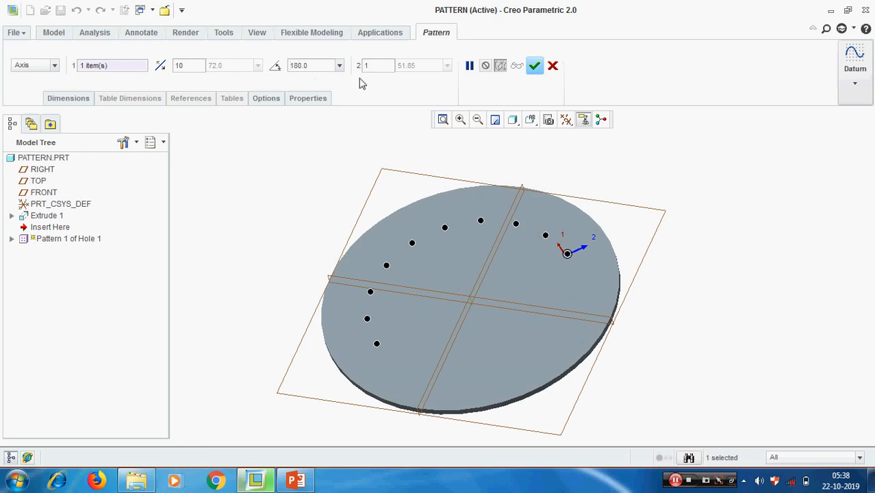
mouse_move(573, 314)
middle_down()
mouse_move(602, 317)
mouse_move(571, 316)
middle_up()
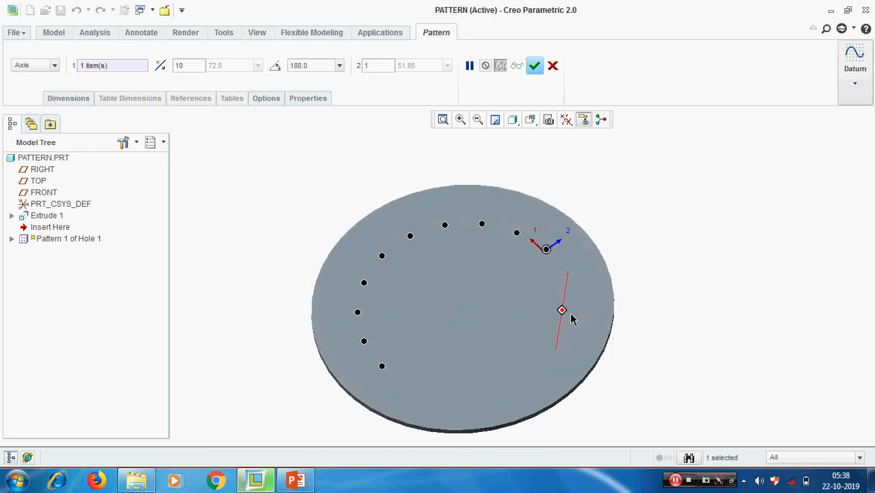
drag(317, 65, 274, 65)
text(360)
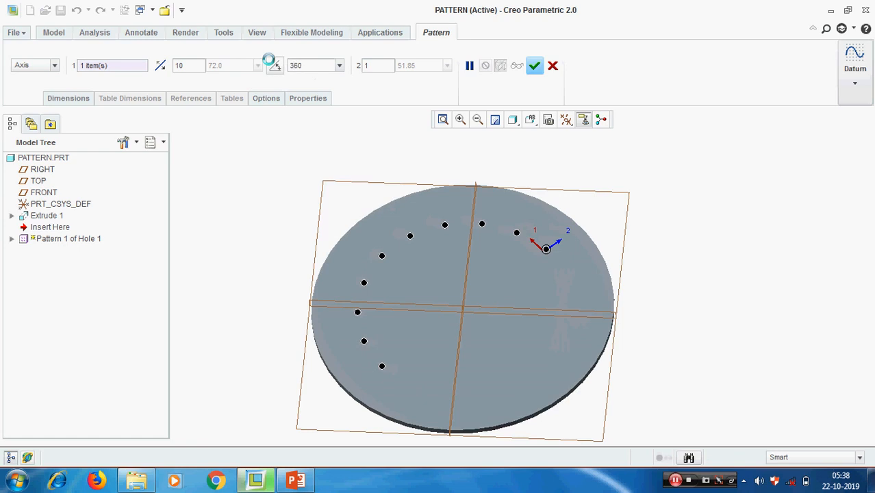
key(Return)
middle_drag(567, 243, 557, 259)
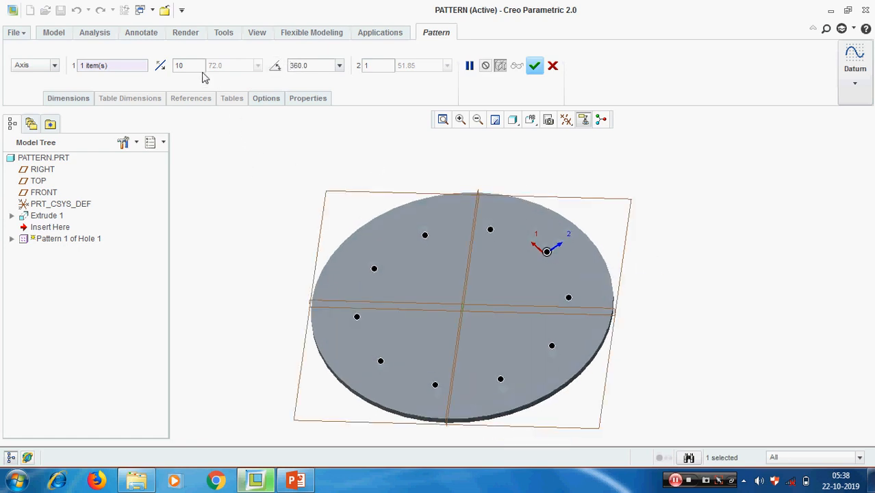
Return to fixed angular spacing with 3 members 45° apart.
click(276, 66)
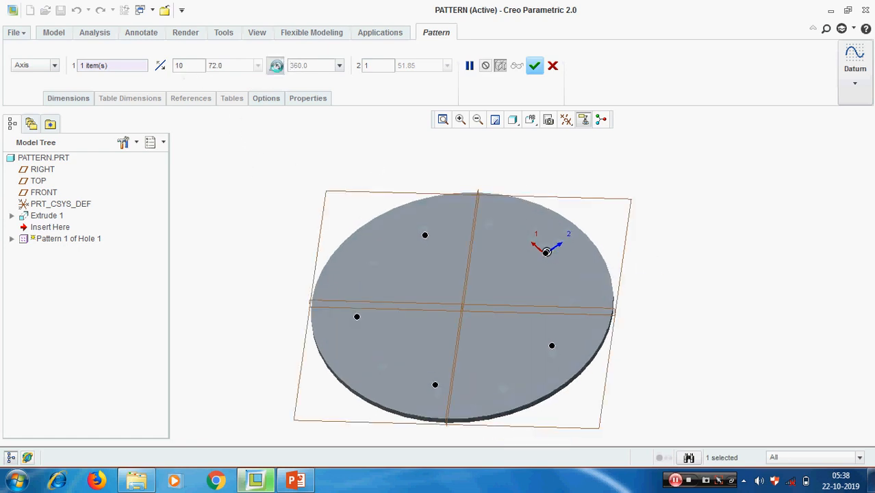
double_click(179, 65)
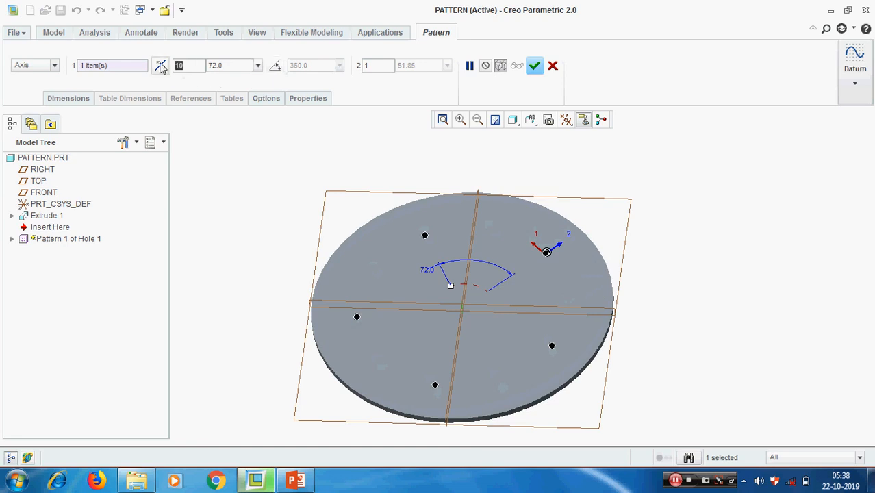
text(3)
key(Return)
double_click(227, 65)
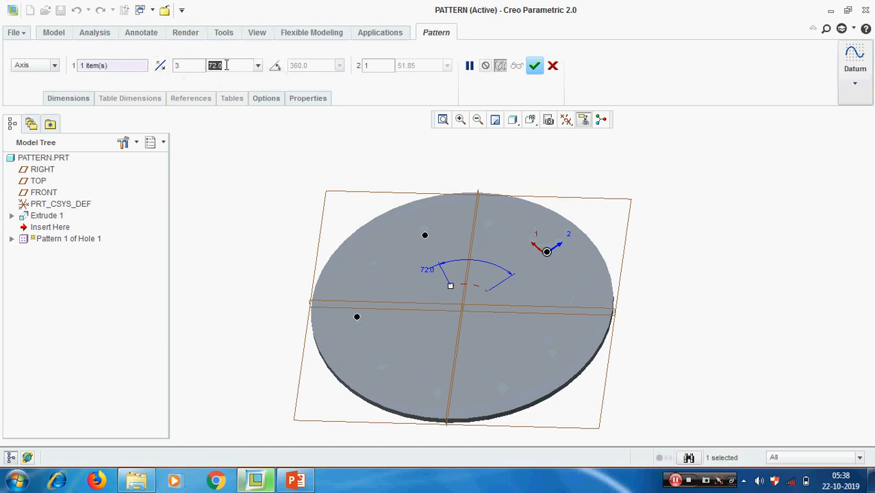
text(45)
key(Return)
Raise the count to 5 members, finish the 45° hole pattern, and bring up the presentation slide.
middle_drag(651, 295, 615, 321)
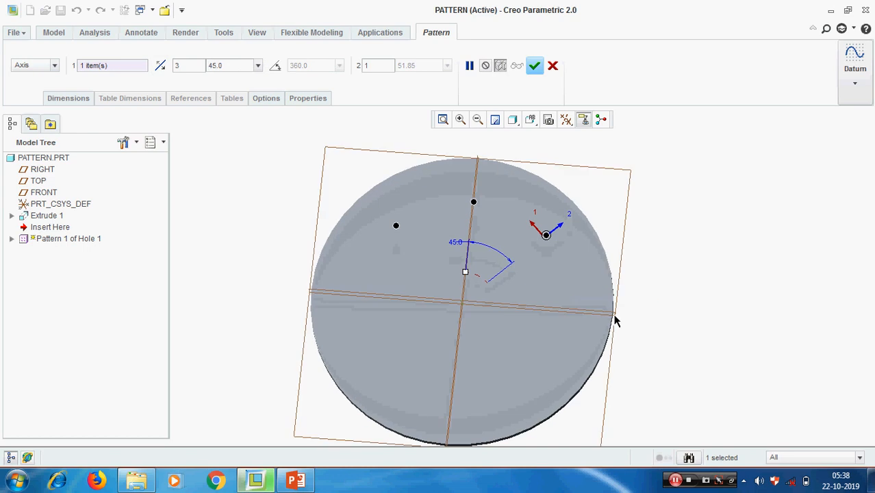
drag(189, 63, 167, 61)
text(4)
key(Return)
text(5)
key(Return)
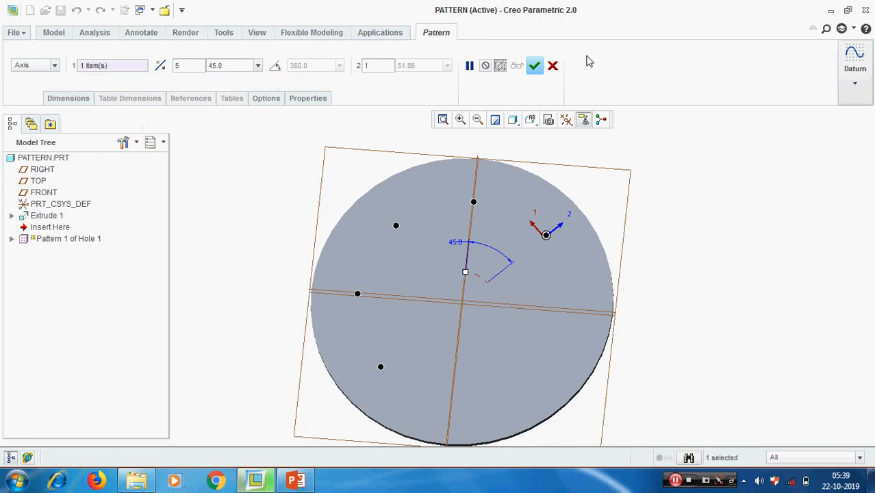
click(534, 65)
click(712, 254)
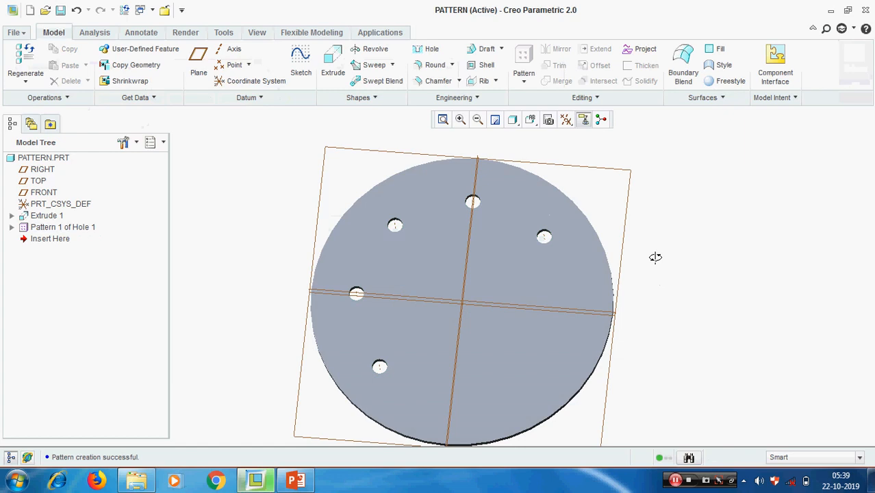
mouse_move(656, 256)
middle_down()
mouse_move(656, 249)
mouse_move(657, 257)
middle_up()
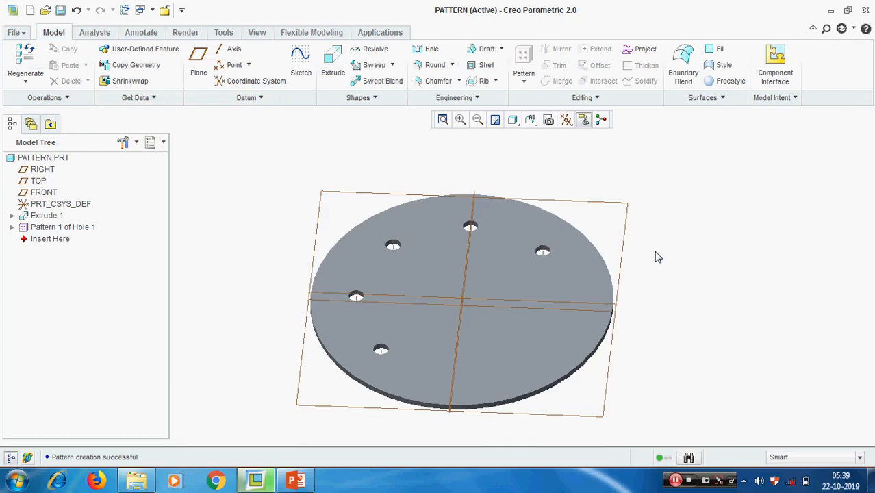
click(296, 481)
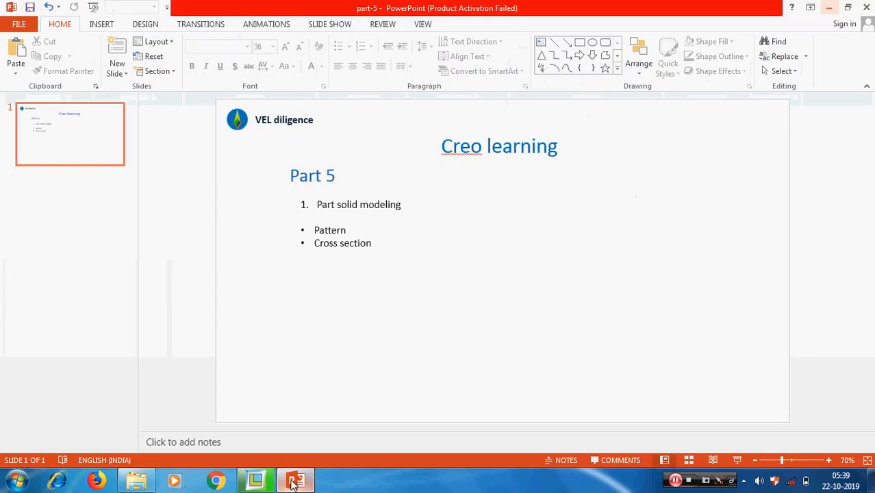
click(296, 482)
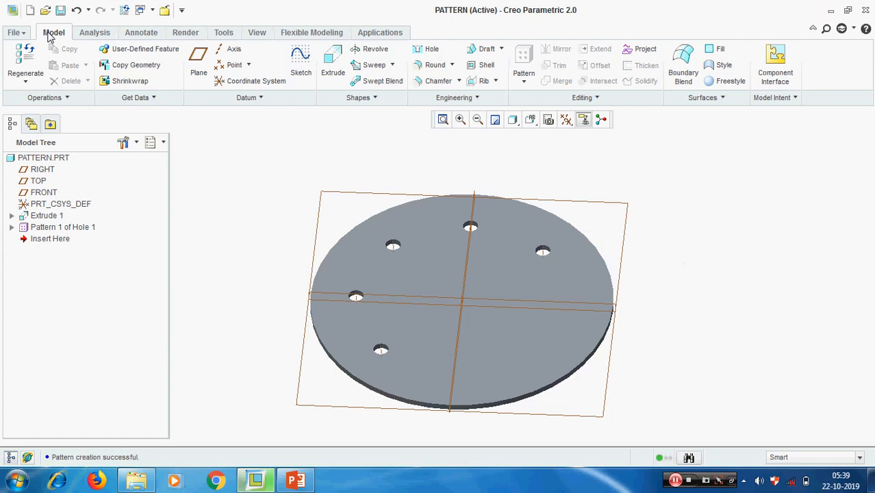
Create a new planar cross-section named 'a' from the View Manager's Sections list.
click(258, 32)
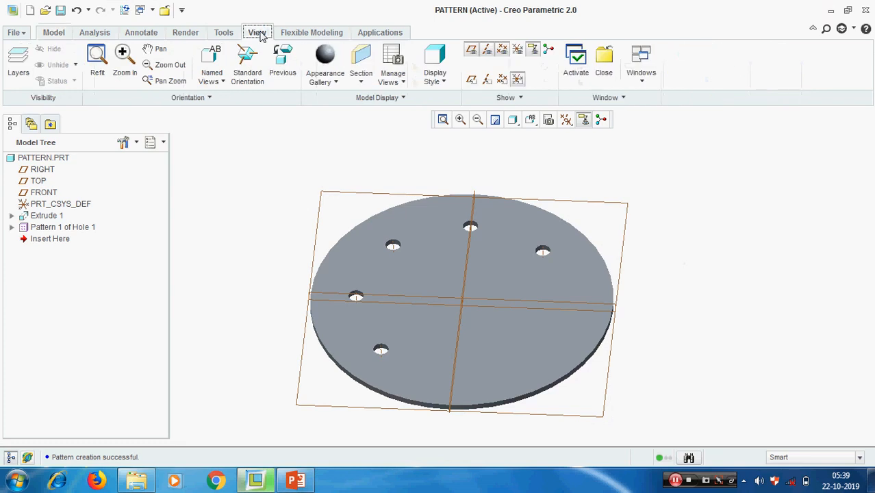
click(389, 57)
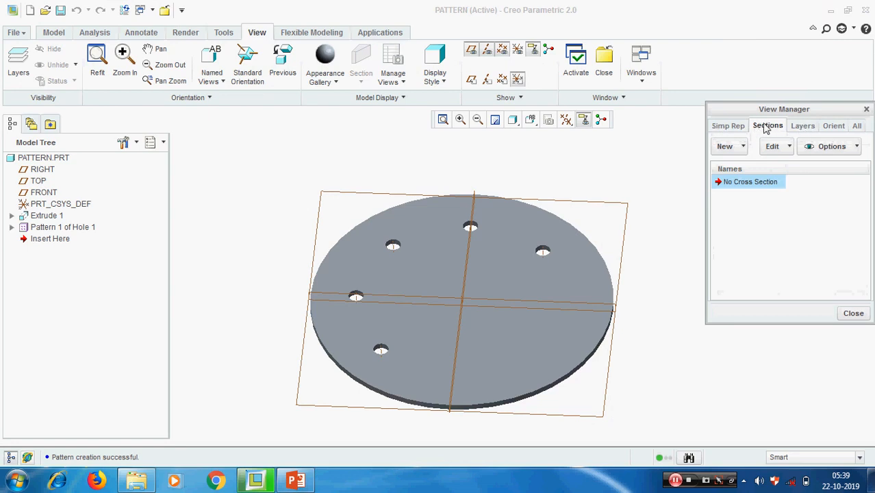
click(726, 146)
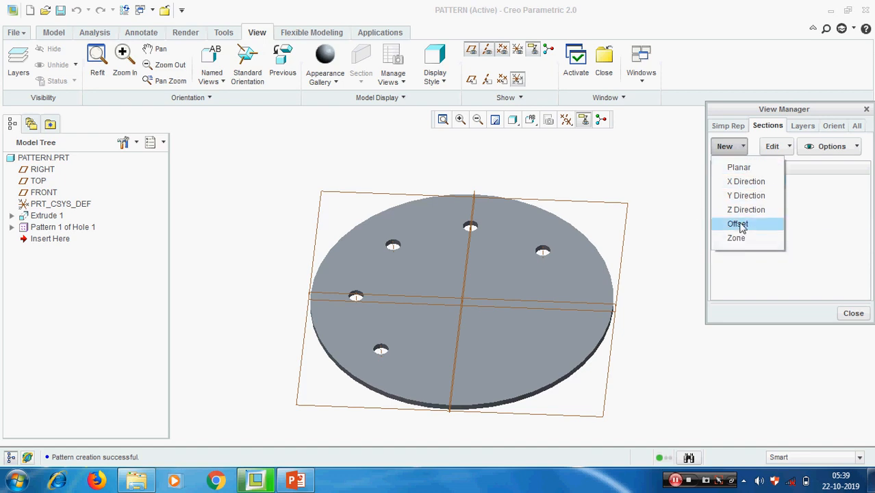
click(742, 169)
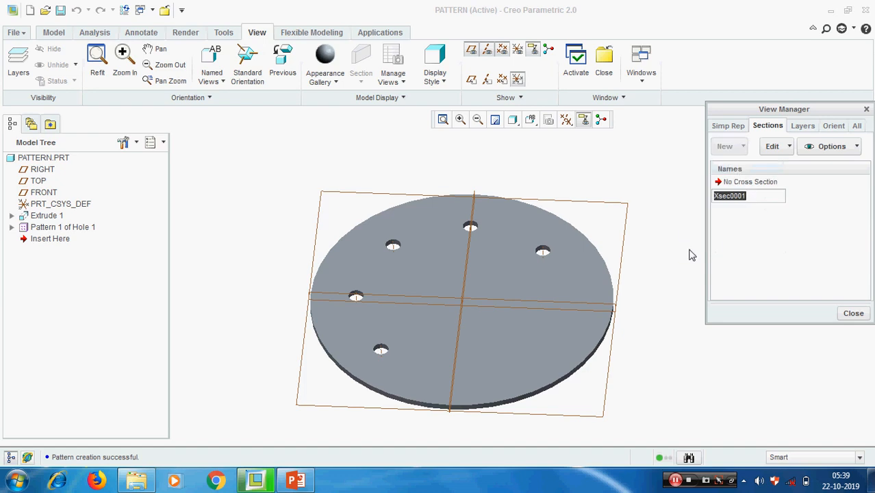
text(a)
key(Return)
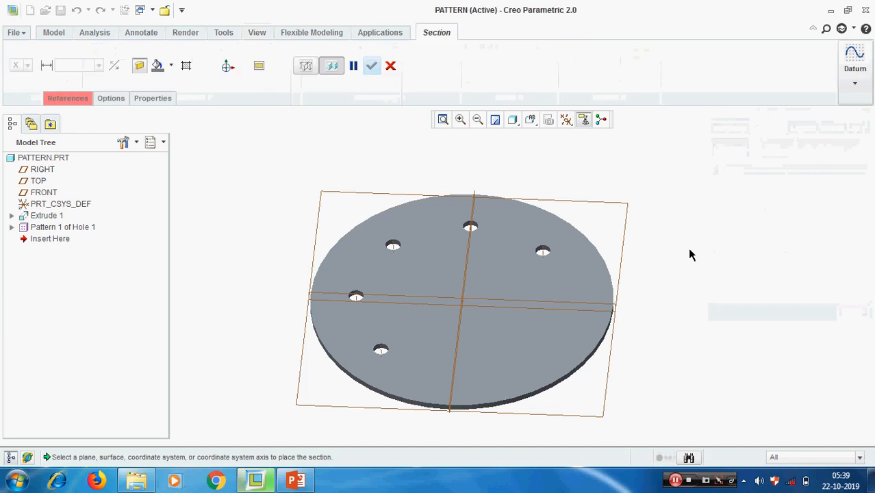
Place the section on the RIGHT datum plane and test flipping the clipped side.
middle_drag(693, 310, 692, 321)
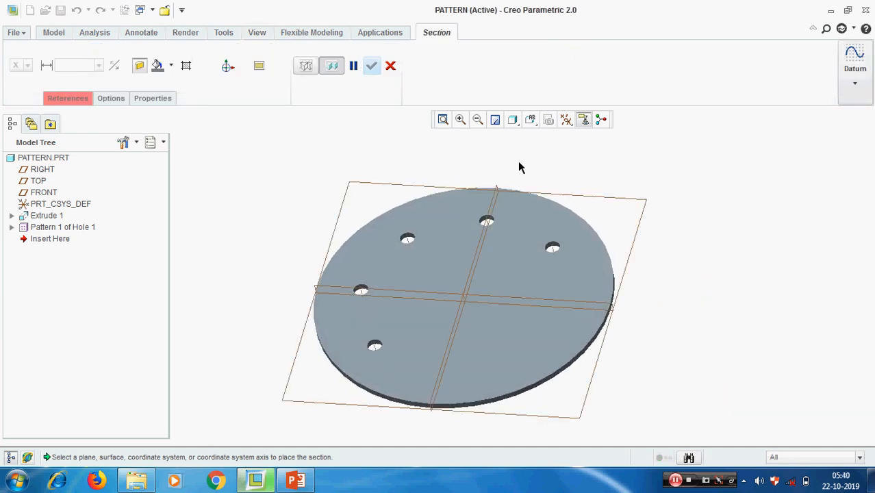
scroll(510, 173, down, 5)
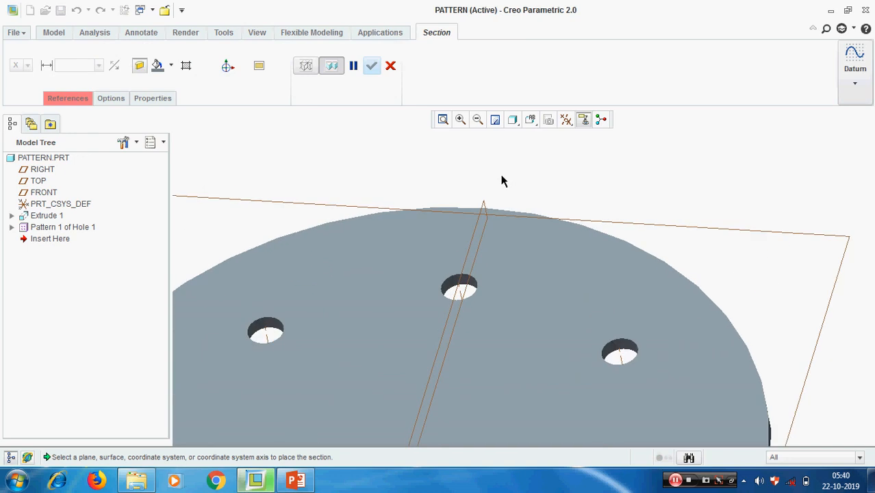
scroll(496, 183, down, 3)
click(467, 242)
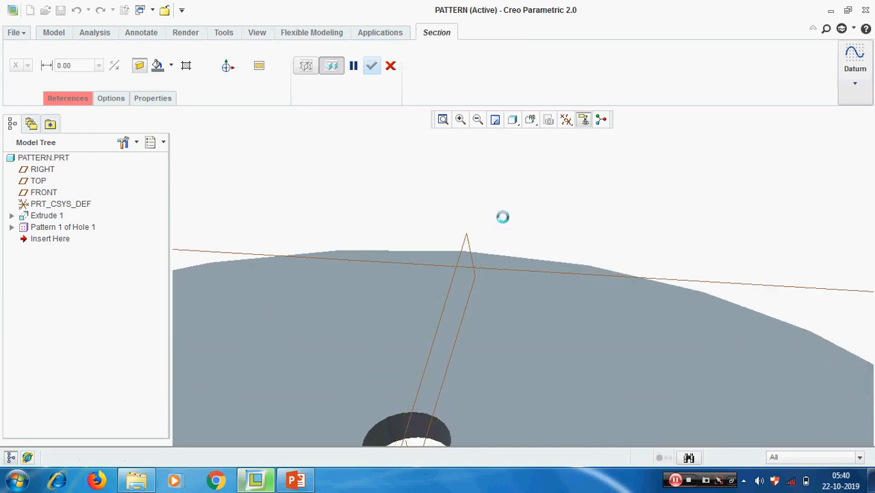
scroll(517, 209, up, 5)
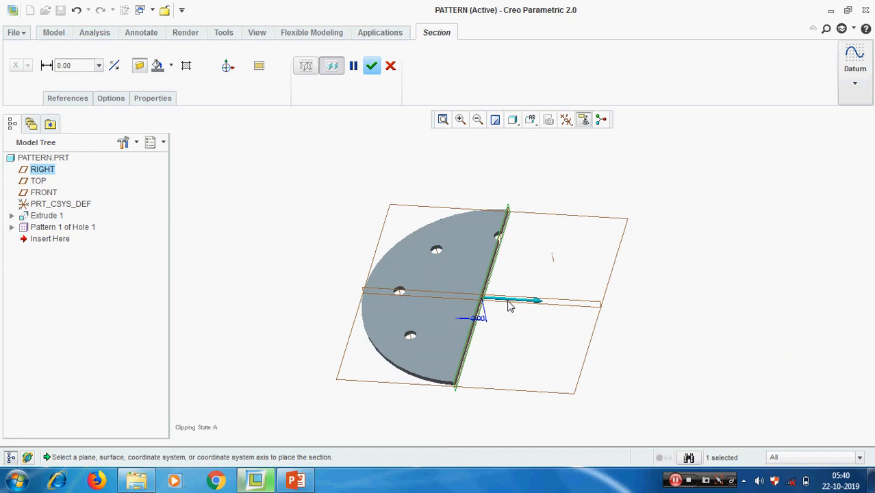
click(114, 67)
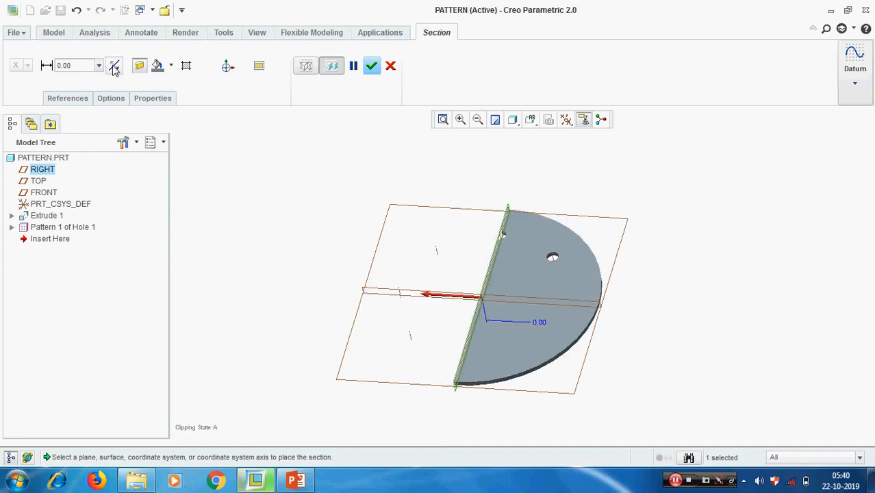
click(114, 66)
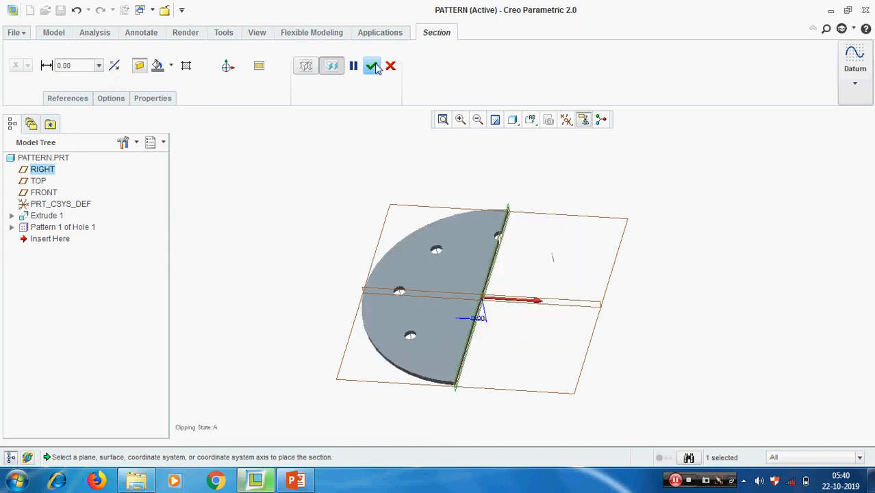
Swap the section reference from RIGHT to the FRONT datum plane and finish section A.
click(65, 100)
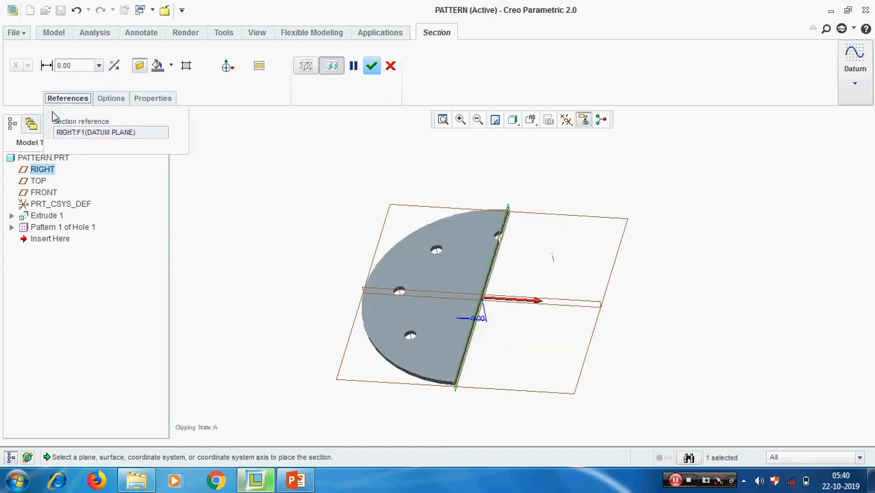
right_click(96, 137)
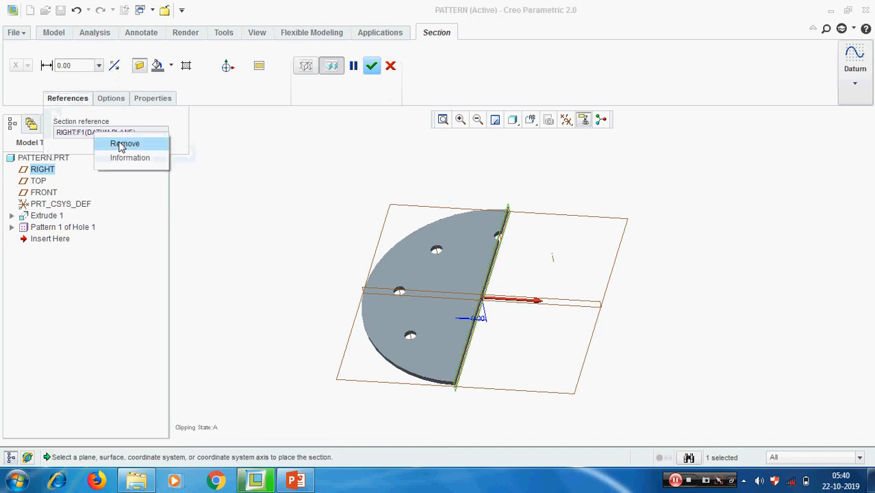
click(119, 145)
scroll(596, 338, up, 5)
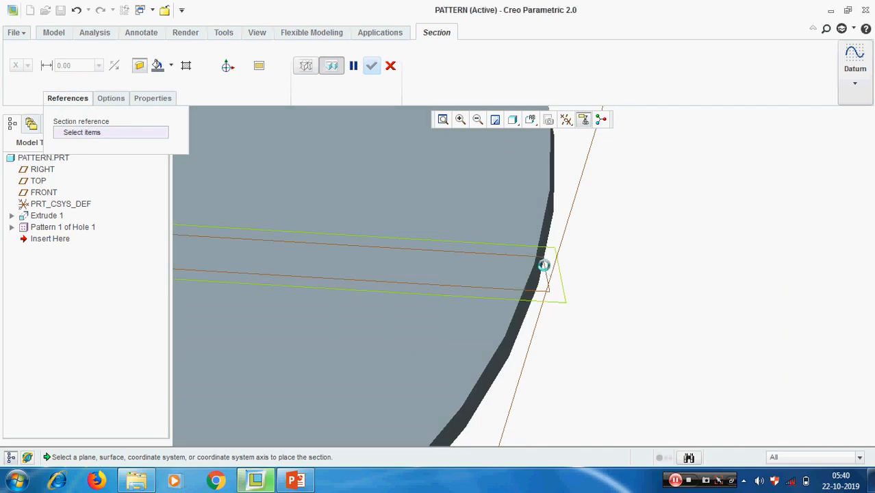
click(546, 265)
scroll(625, 305, down, 5)
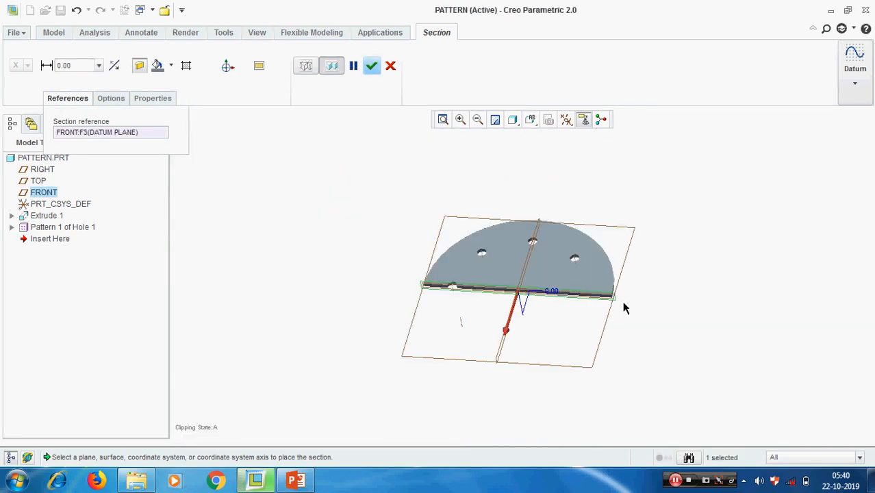
click(371, 65)
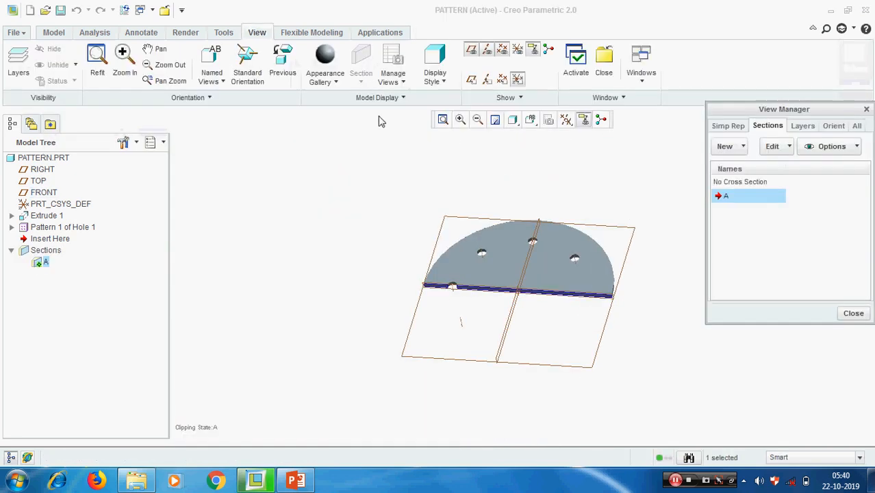
Deselect section A and switch to No Cross Section to show the full disc.
click(291, 270)
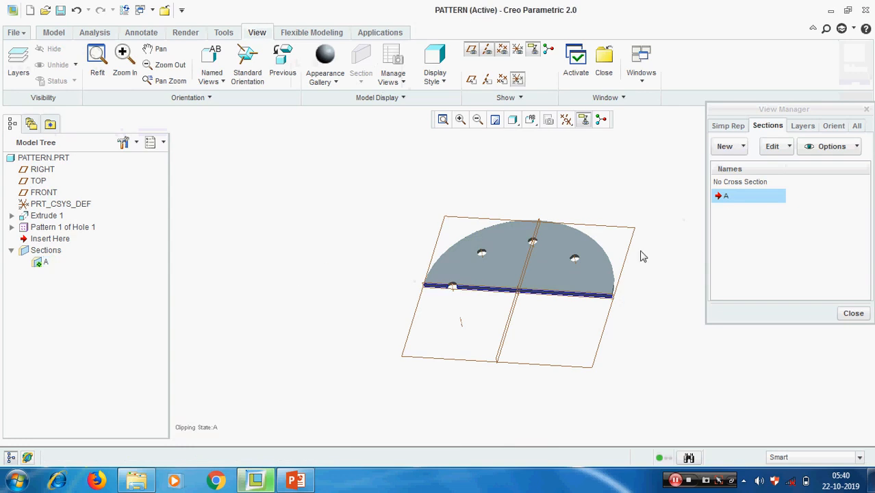
double_click(733, 184)
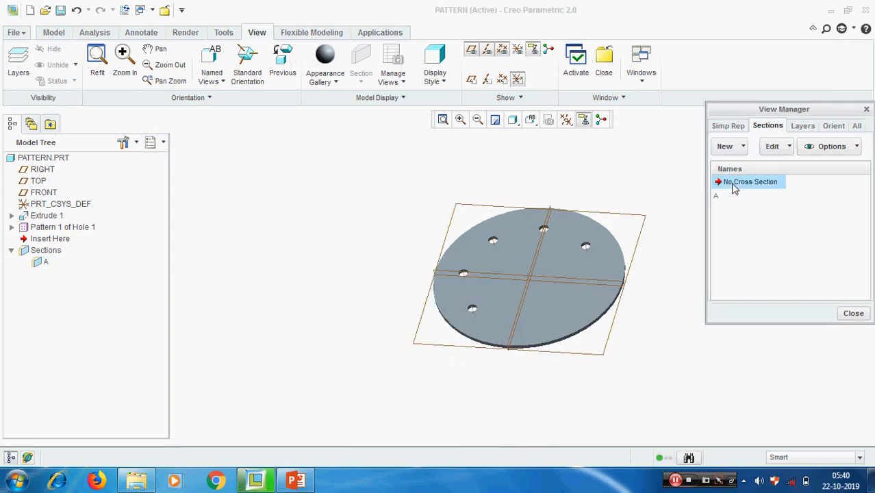
click(260, 201)
scroll(259, 202, down, 1)
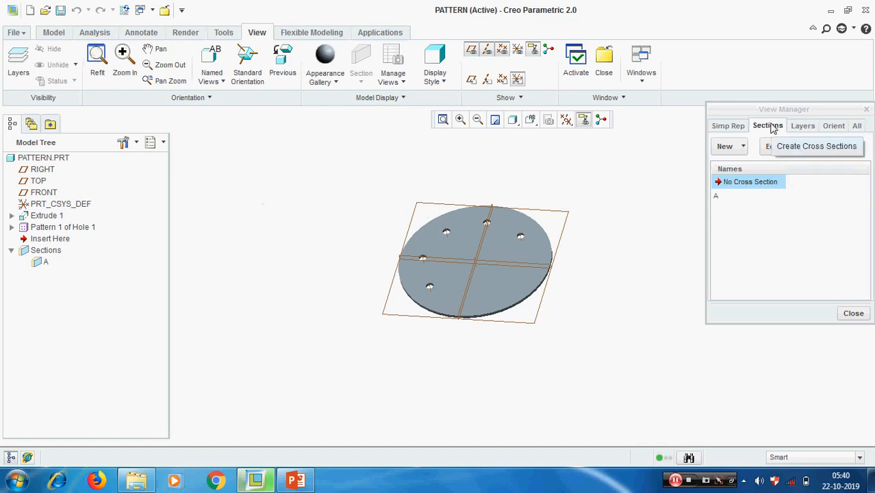
Create a new offset cross-section named 'b'.
click(745, 147)
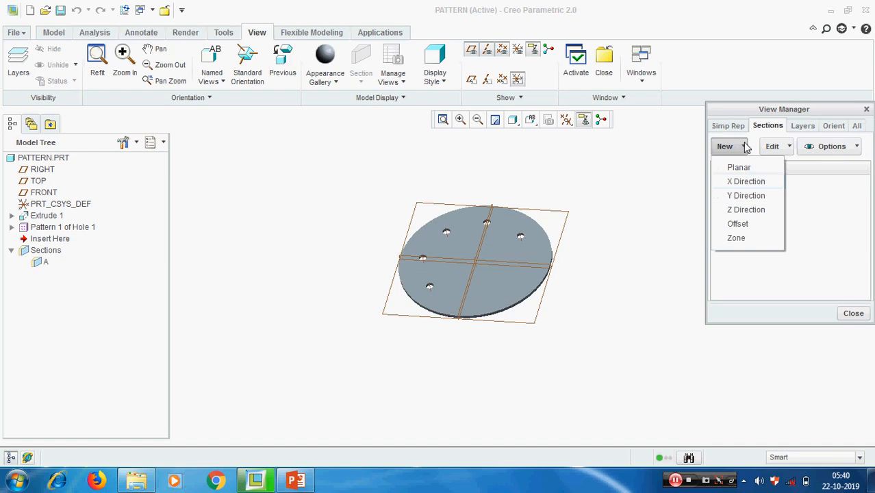
click(749, 226)
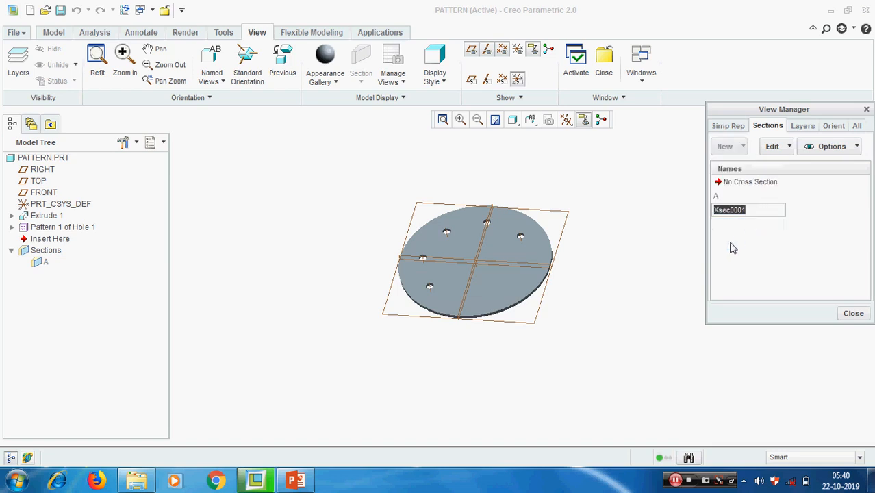
text(b)
key(Return)
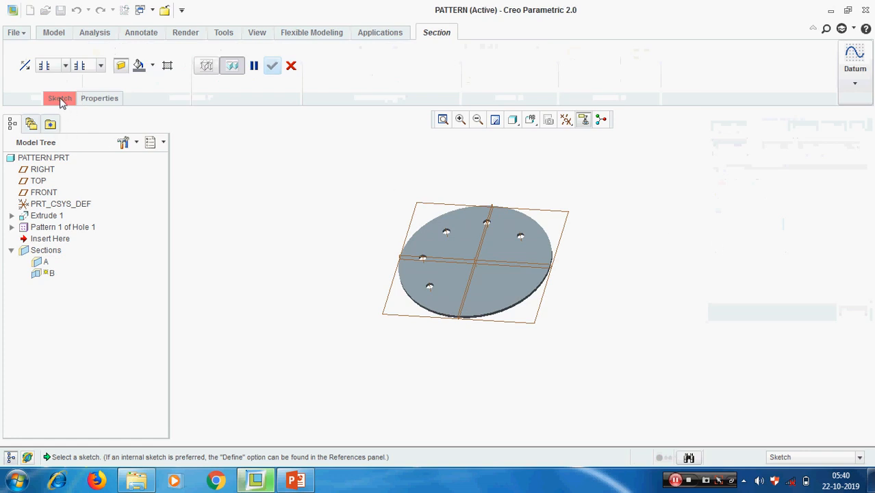
Sketch on the disc's top face, referencing the upper-left hole edge and the outer edge.
click(60, 99)
click(147, 136)
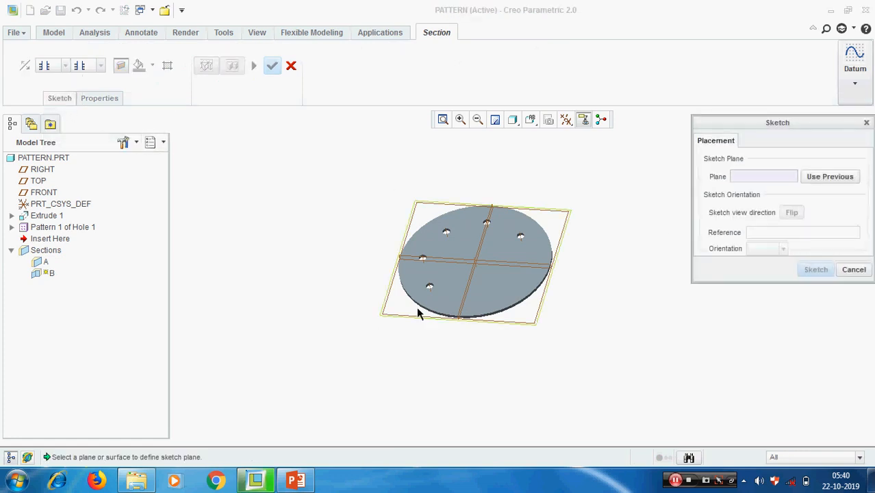
click(510, 248)
click(816, 269)
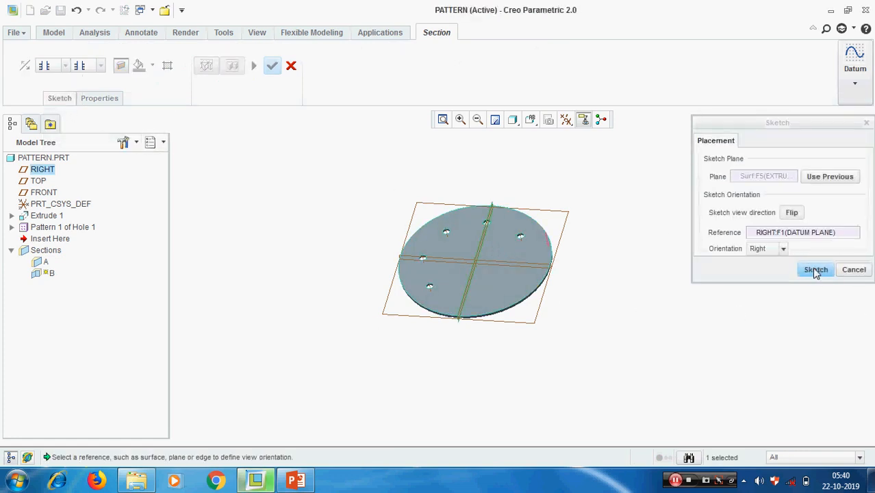
click(20, 80)
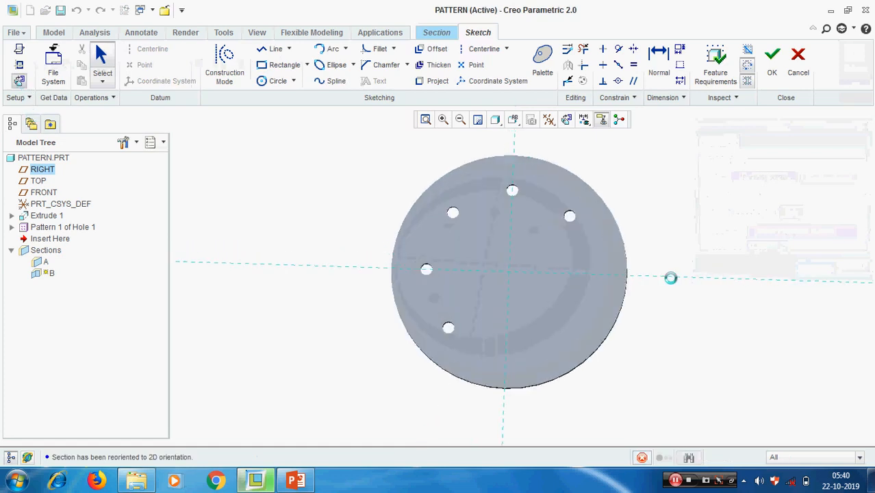
right_click(665, 203)
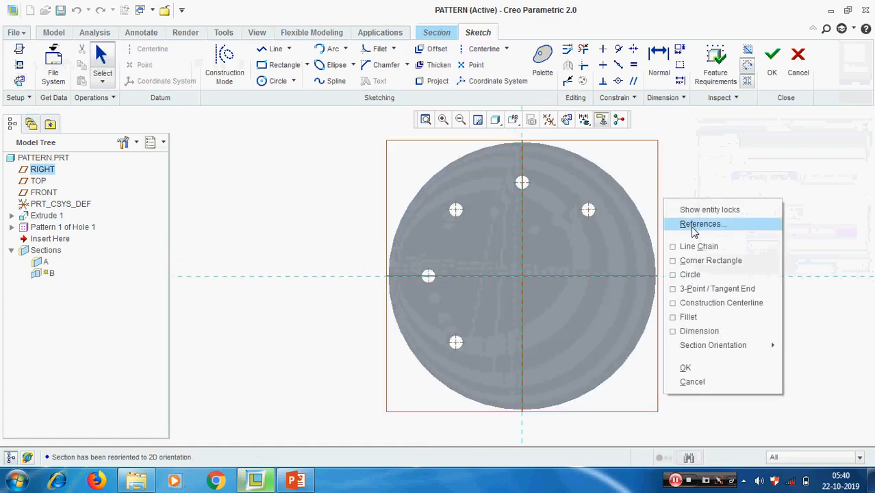
click(686, 223)
scroll(478, 244, up, 3)
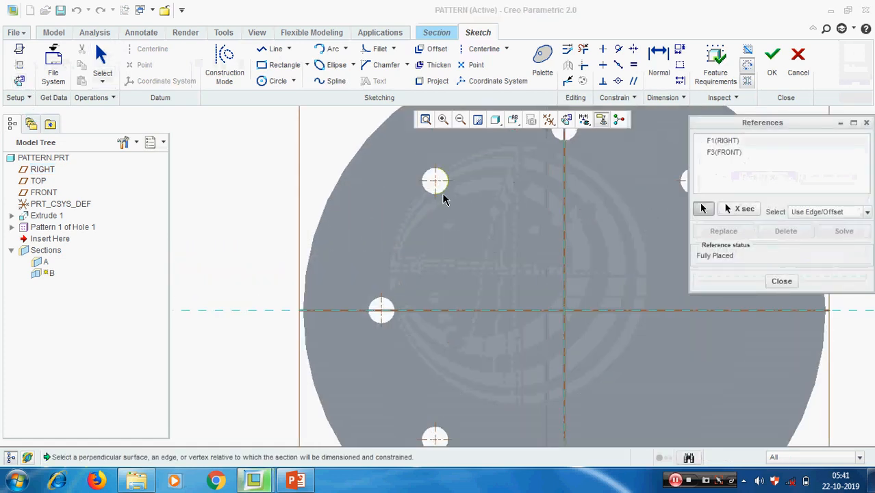
click(443, 195)
scroll(409, 229, down, 3)
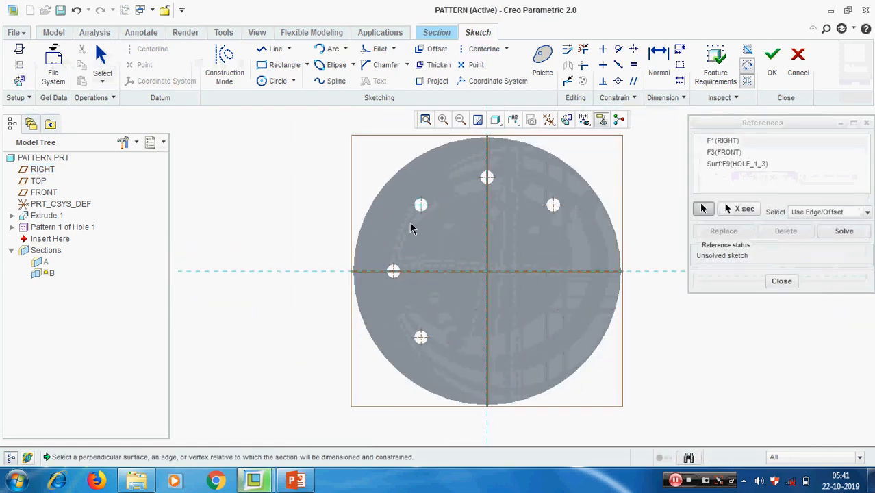
click(380, 189)
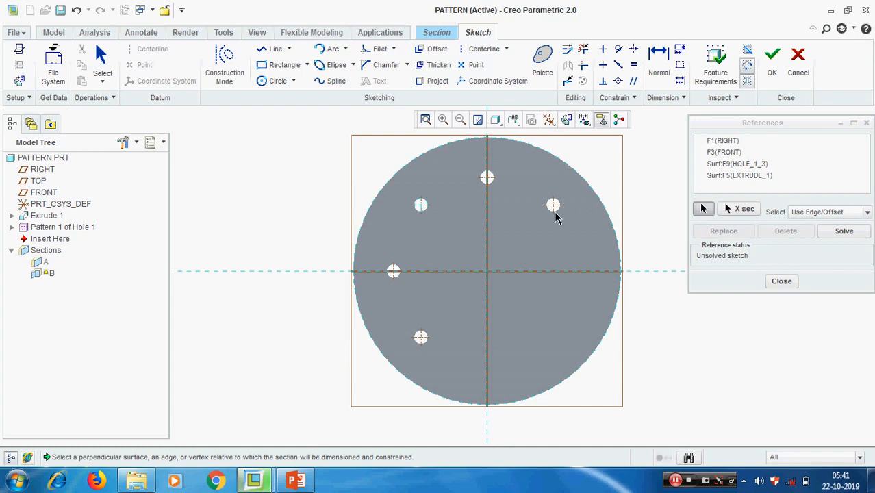
right_click(423, 351)
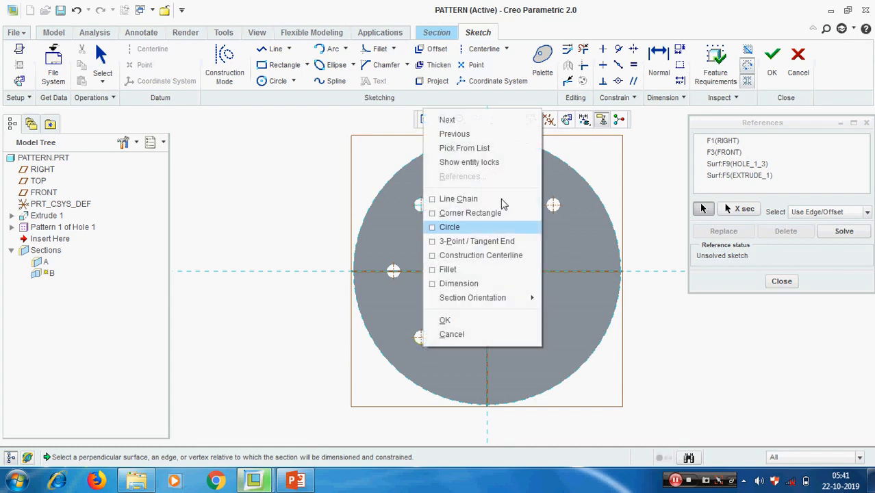
click(782, 282)
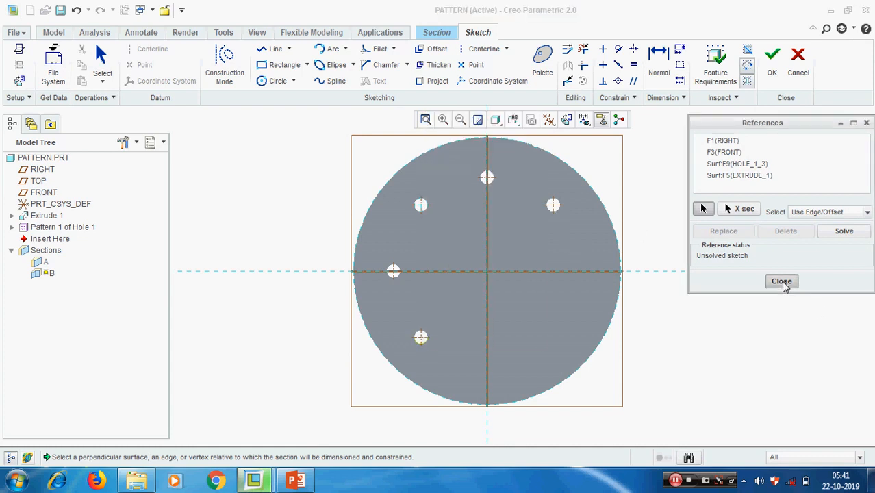
Draw two lines from the disc centre, to the upper-left edge and straight down, and finish.
click(275, 49)
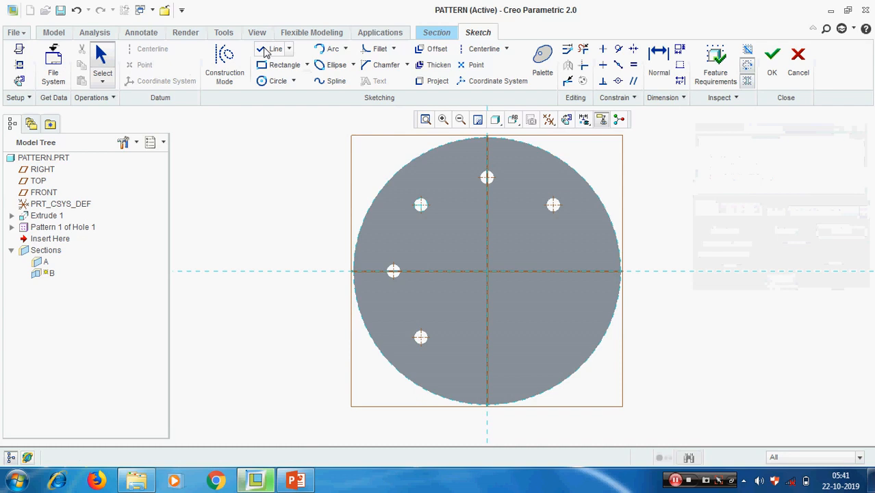
click(488, 272)
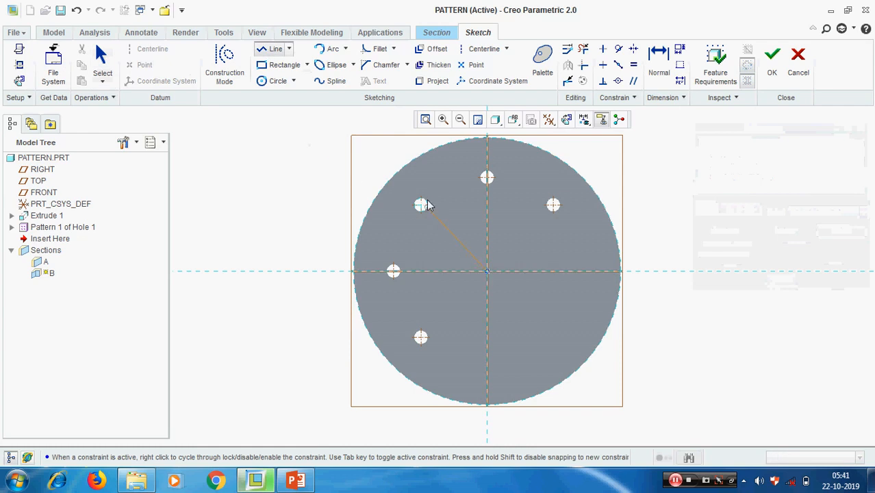
click(394, 179)
click(489, 272)
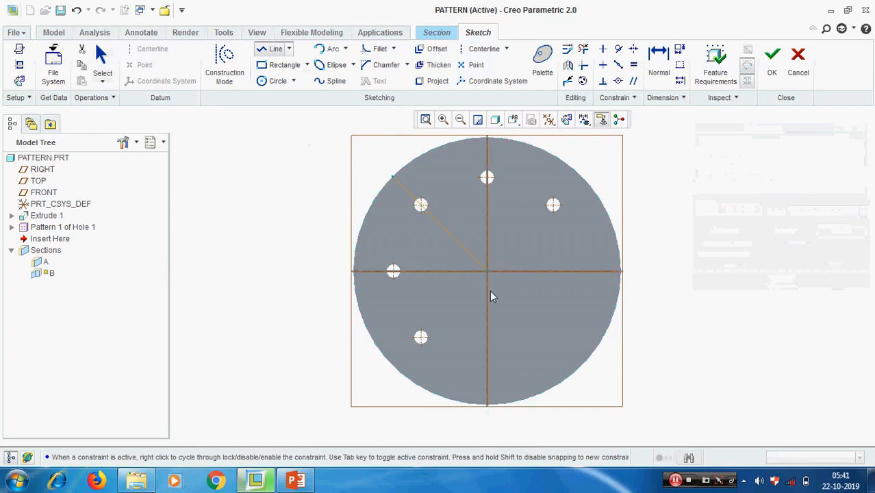
click(487, 405)
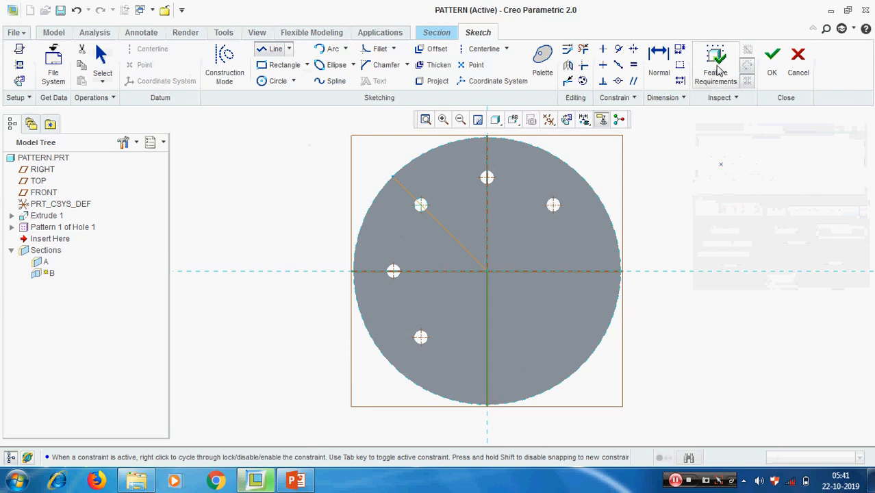
click(771, 69)
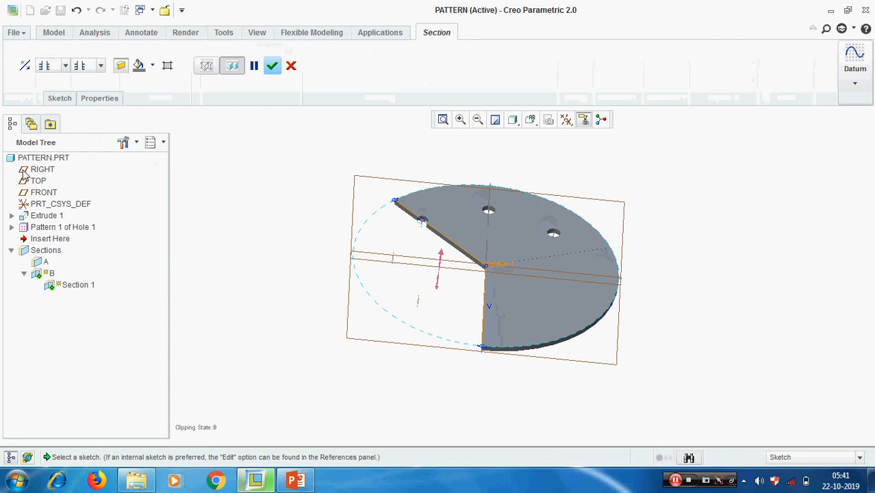
Check both clipping directions, then complete offset section B with the wedge cut away.
click(25, 67)
click(25, 66)
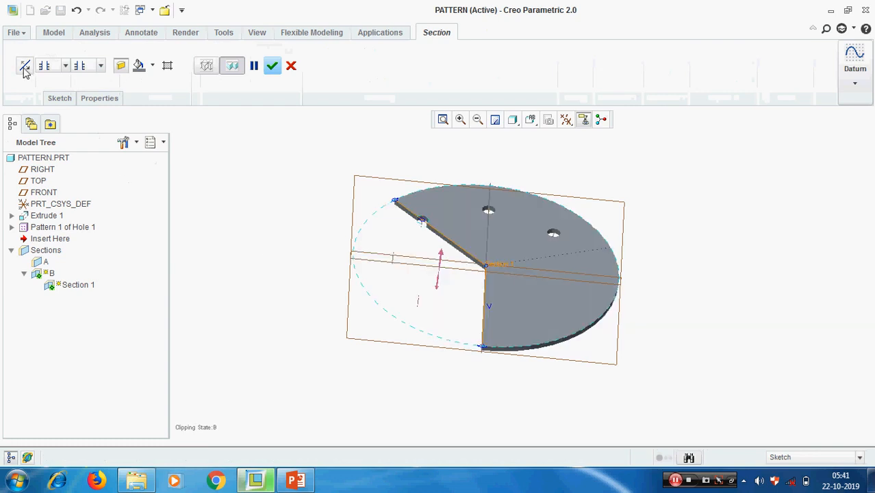
middle_drag(733, 343, 627, 290)
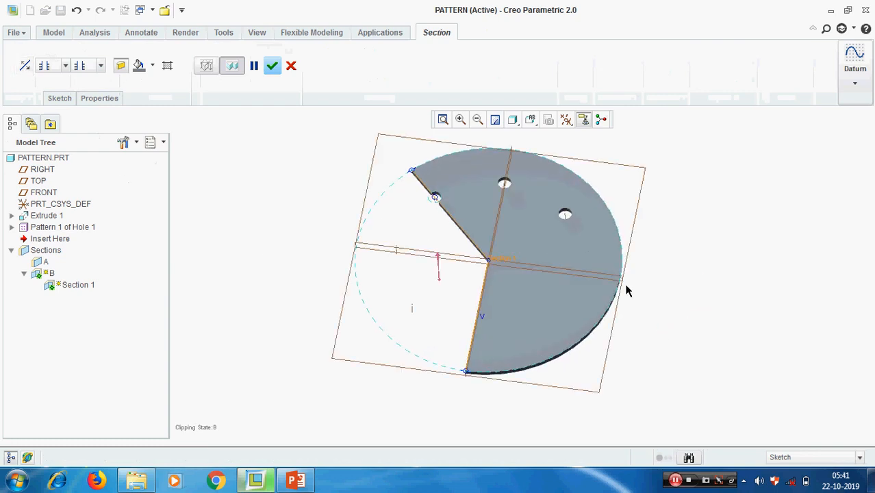
click(272, 65)
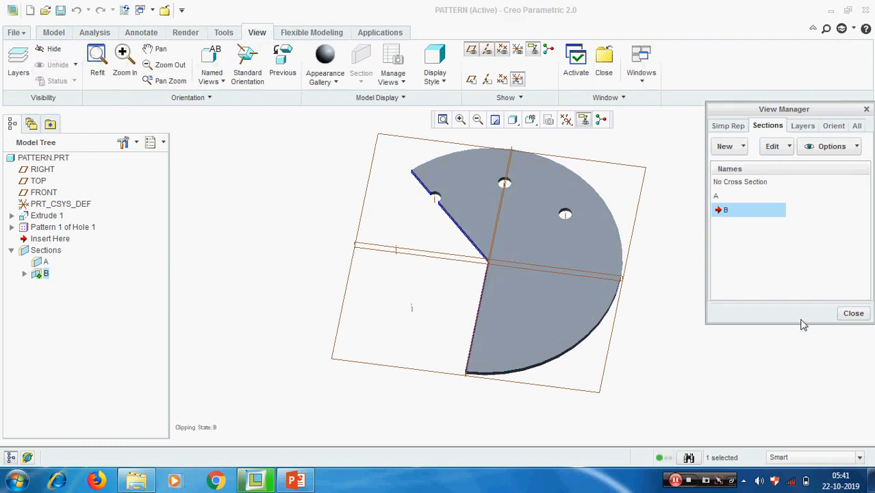
middle_drag(511, 339, 423, 197)
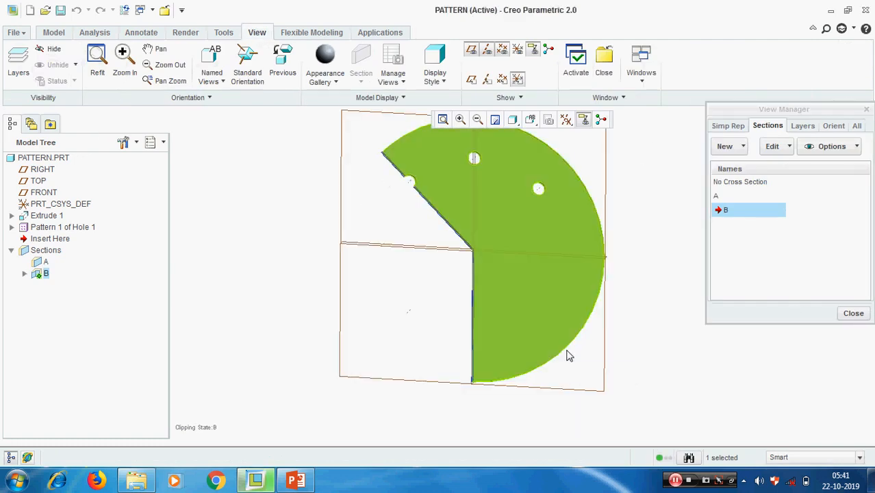
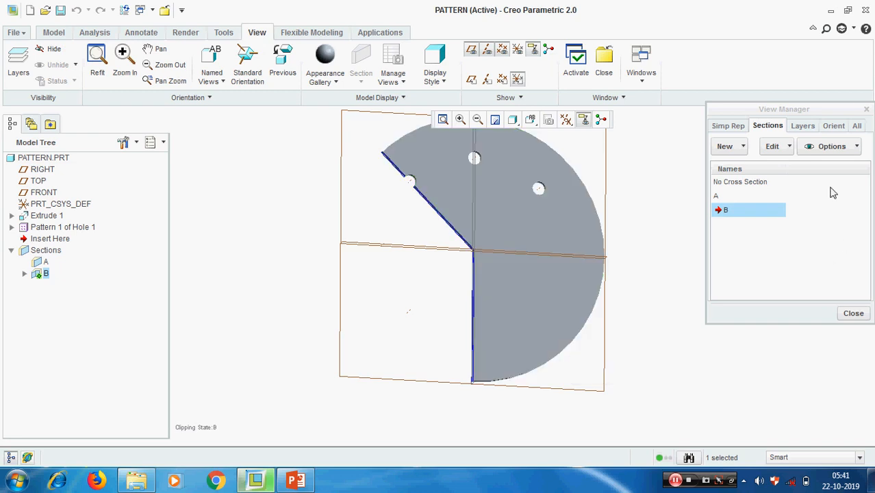
Close the View Manager without adding a section, leaving section B clipping the disc.
click(744, 147)
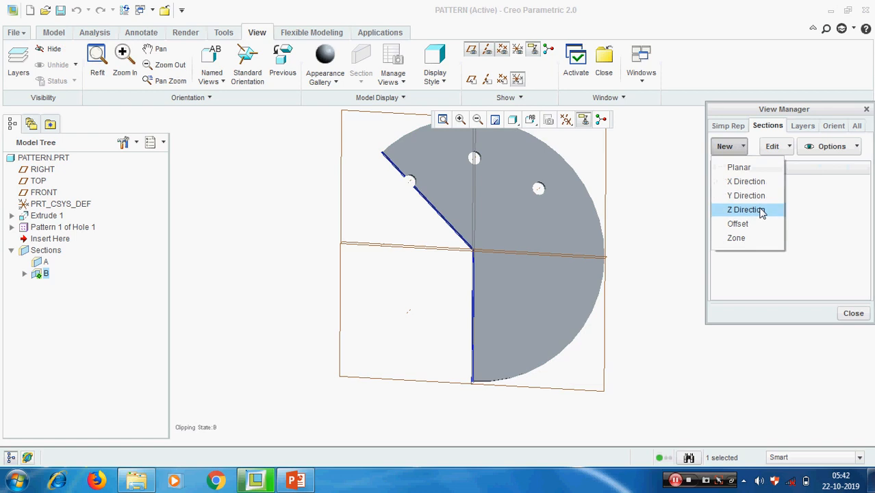
click(858, 316)
click(854, 313)
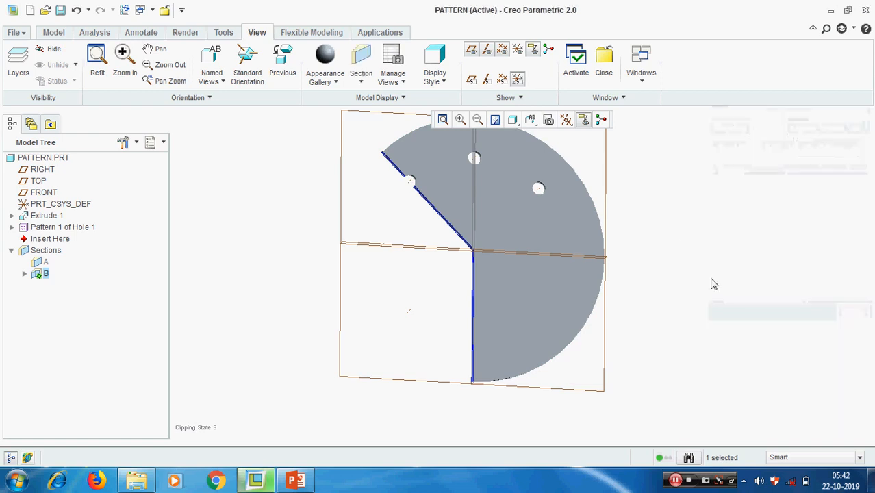
Show coordinate systems and activate No Cross Section so the full disc appears.
click(566, 120)
click(574, 141)
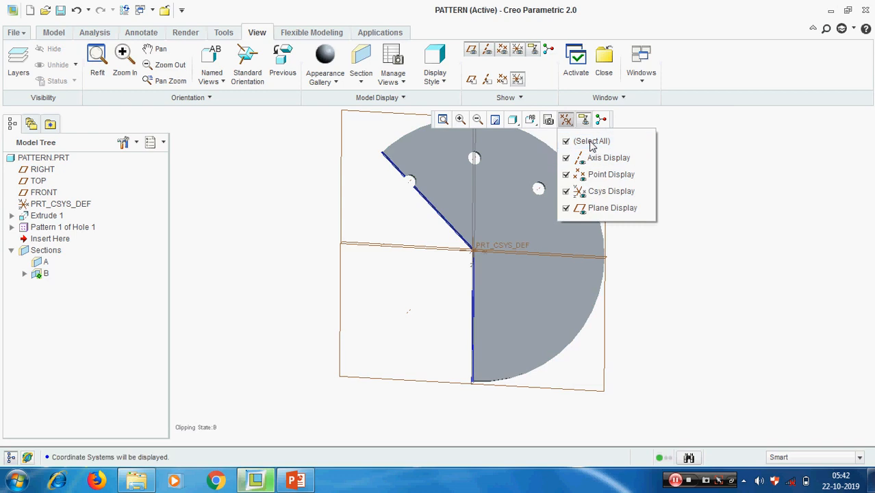
click(399, 56)
double_click(743, 182)
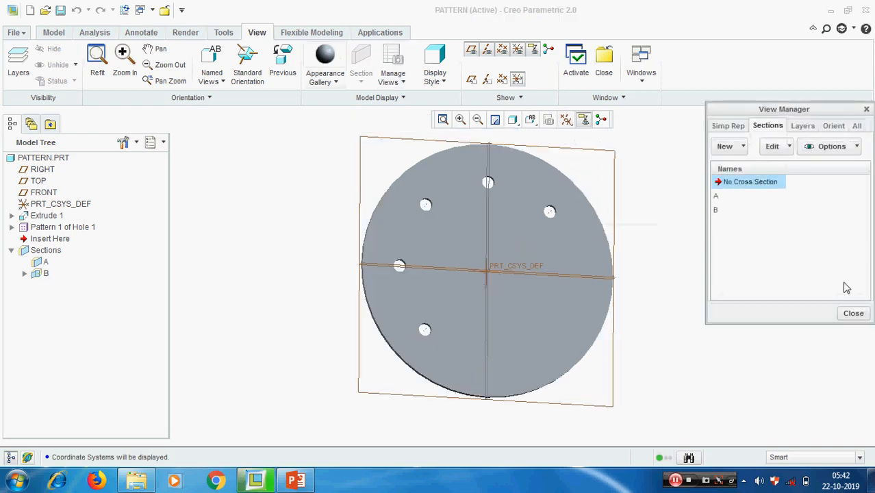
click(855, 313)
Return the disc to Default Orientation and reopen the View Manager.
click(531, 120)
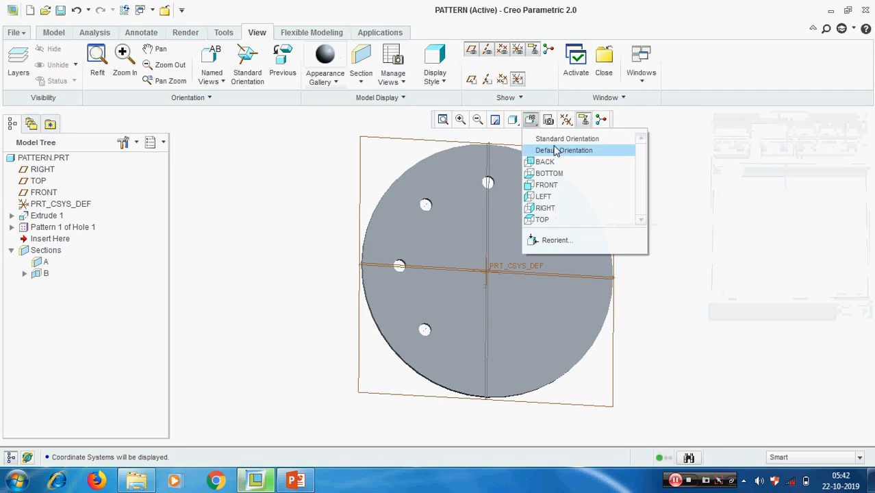
click(566, 148)
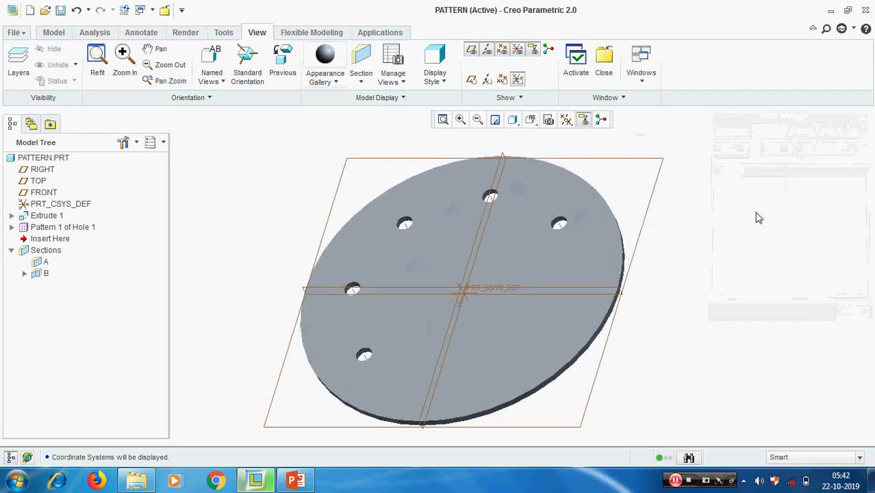
click(392, 60)
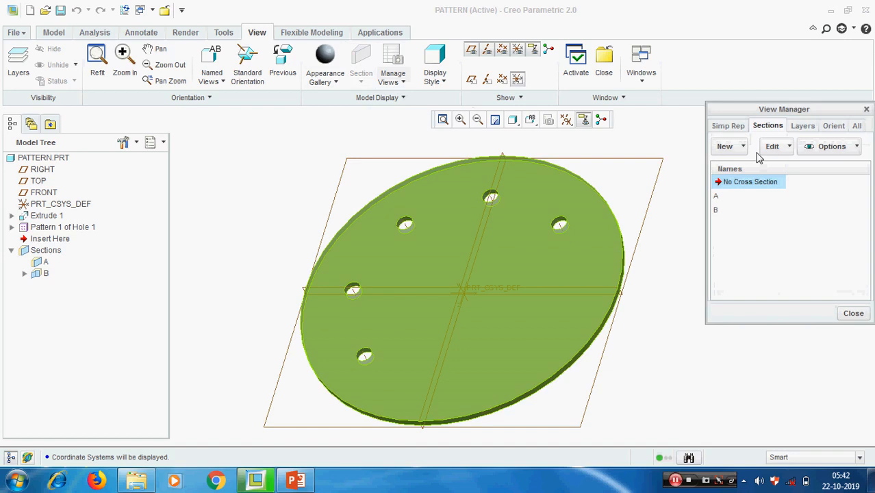
Create a new X Direction section named C.
click(742, 146)
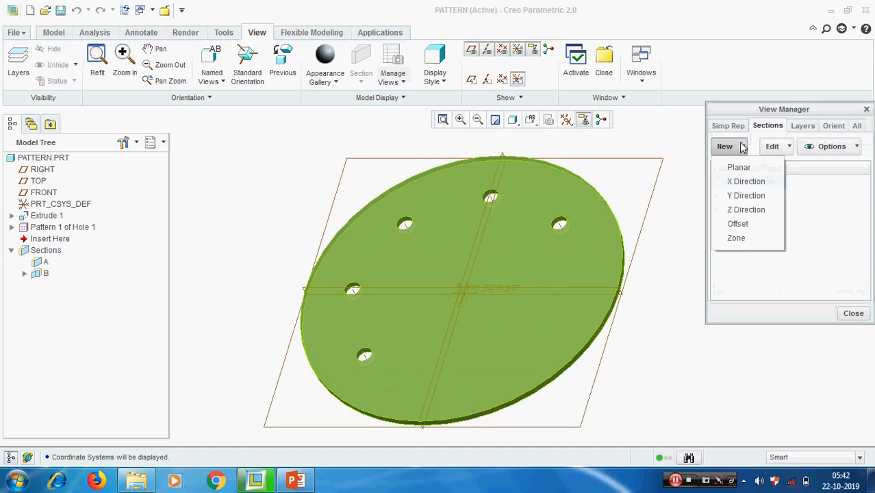
click(742, 183)
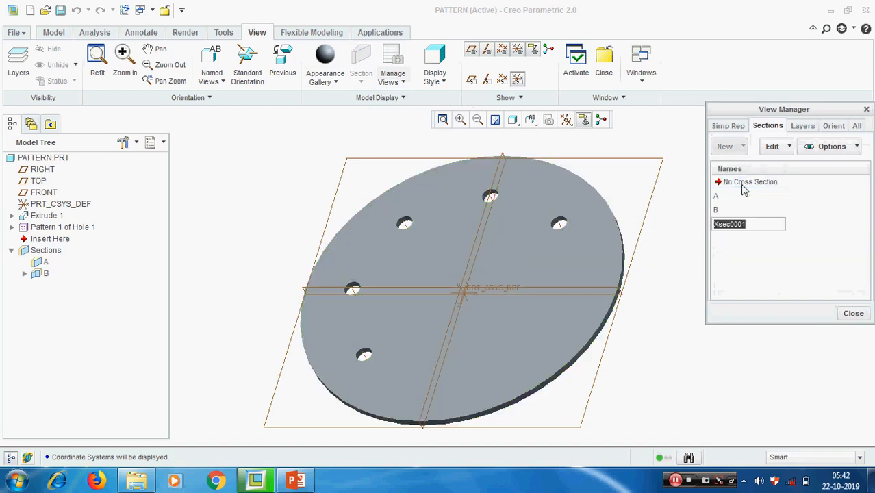
text(C)
key(Return)
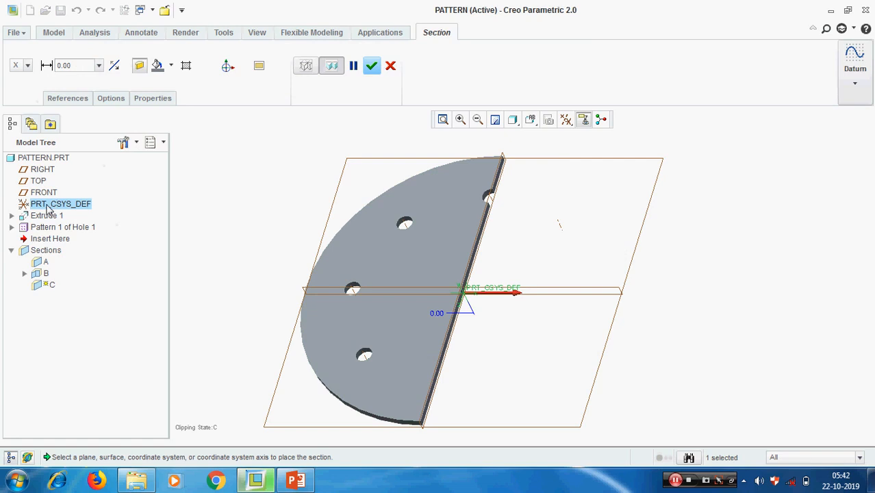
Change section C to cut along the Z axis and finish it.
scroll(439, 313, down, 5)
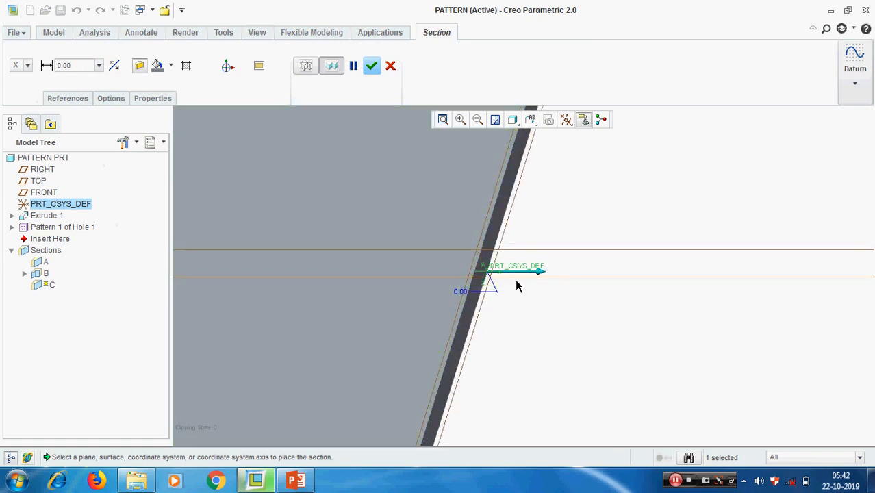
scroll(414, 250, up, 5)
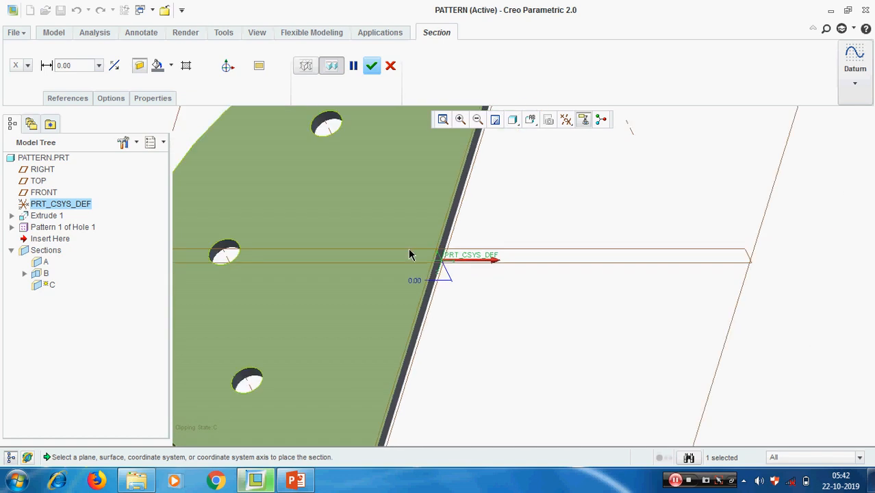
scroll(445, 302, up, 2)
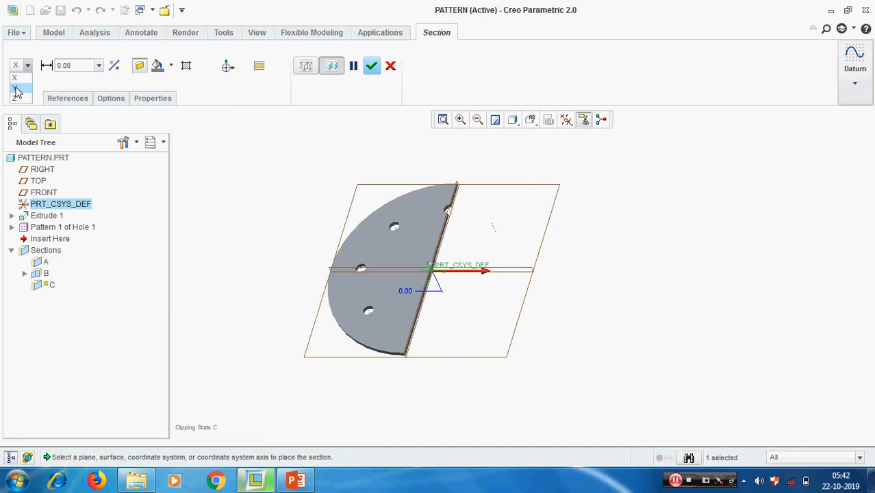
click(16, 87)
mouse_move(625, 250)
middle_down()
mouse_move(627, 205)
mouse_move(620, 250)
mouse_move(606, 254)
middle_up()
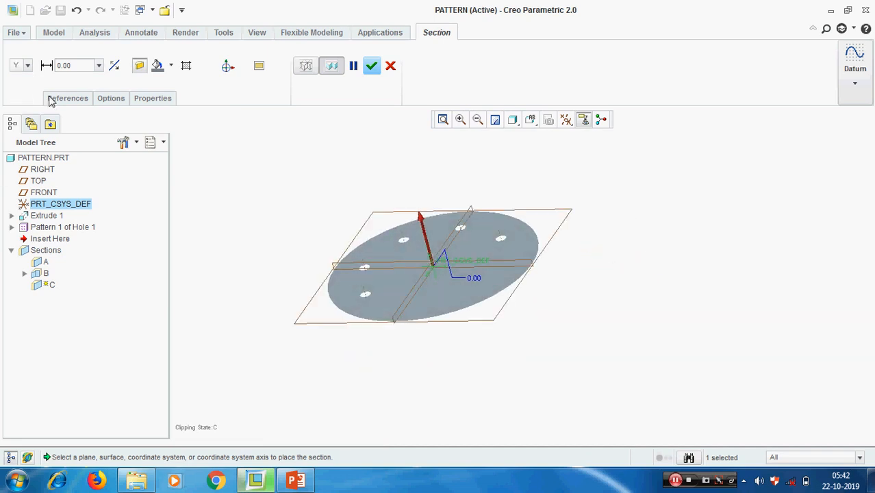
click(28, 66)
click(18, 99)
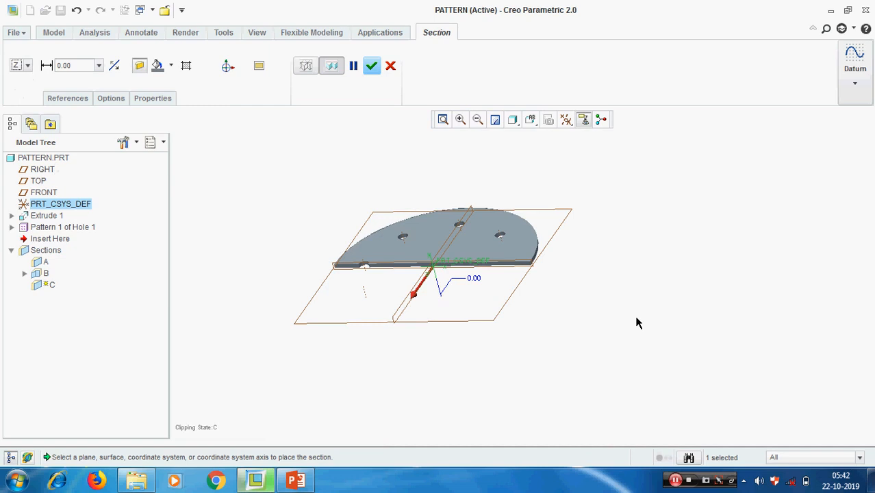
scroll(576, 241, down, 2)
scroll(576, 242, up, 2)
click(372, 66)
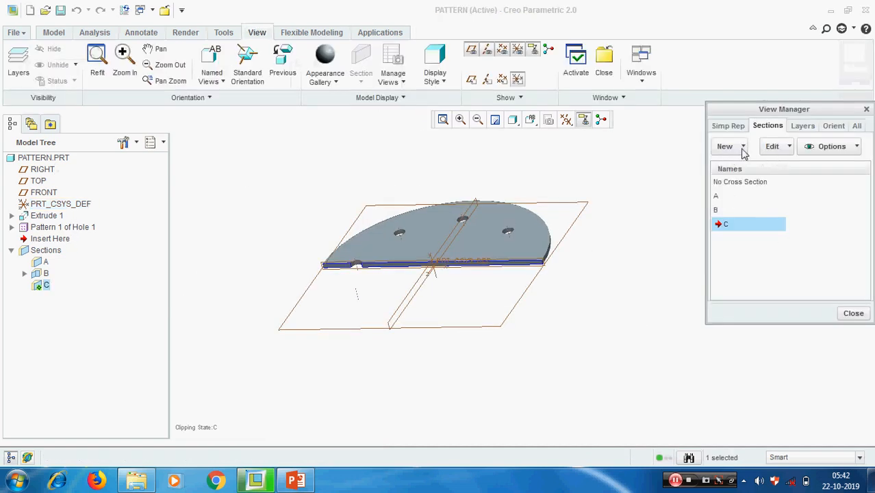
Activate No Cross Section to show the whole disc, then reopen the new section type list.
click(743, 149)
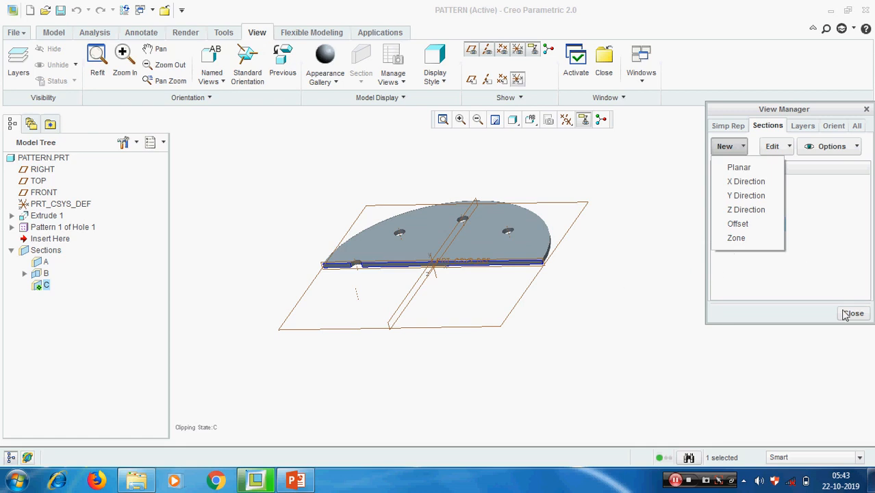
click(532, 310)
double_click(734, 184)
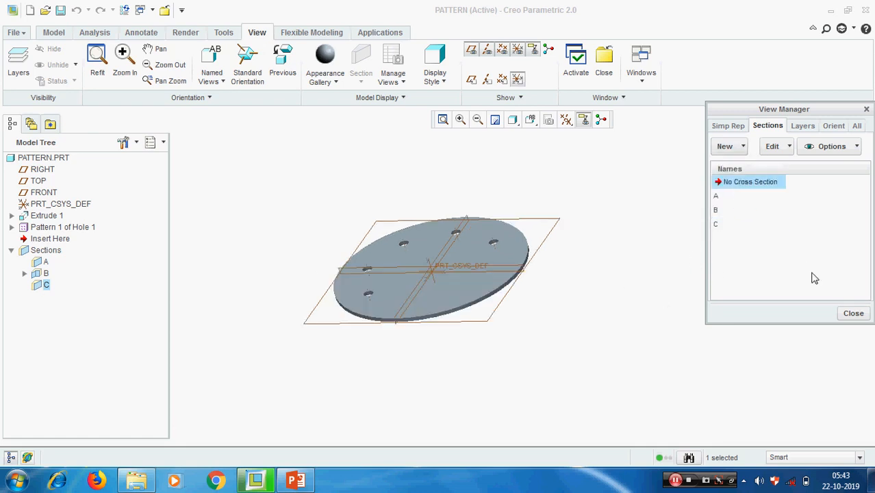
click(860, 318)
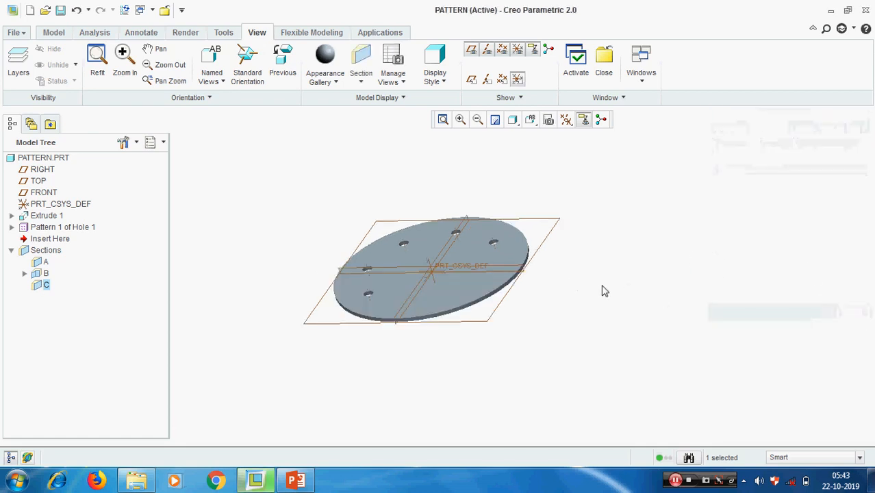
click(398, 58)
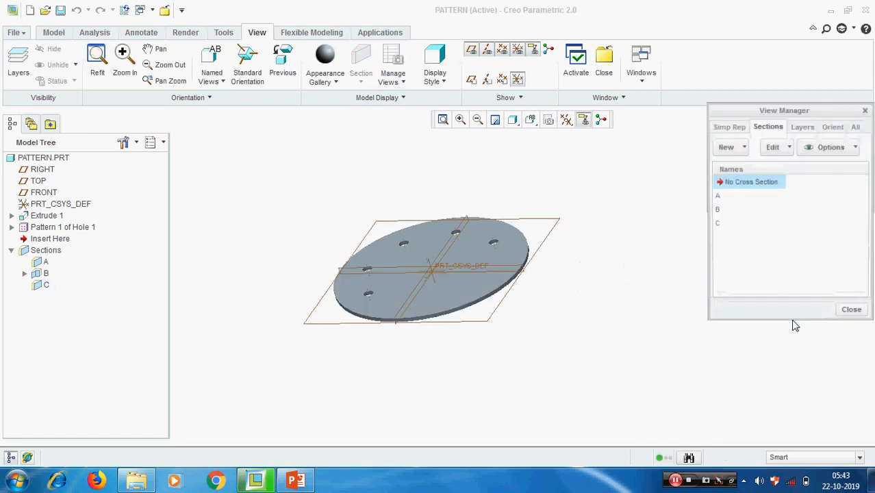
click(743, 147)
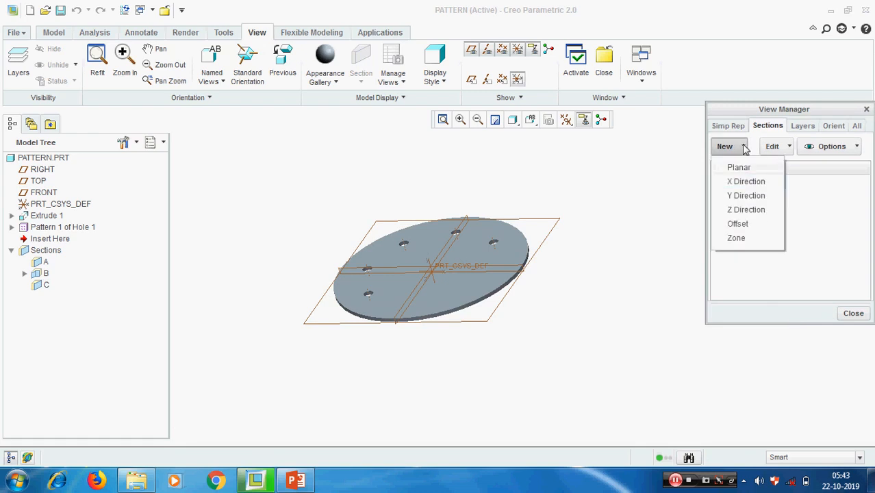
Start zone section D bounded by the positive side of the FRONT plane.
click(738, 238)
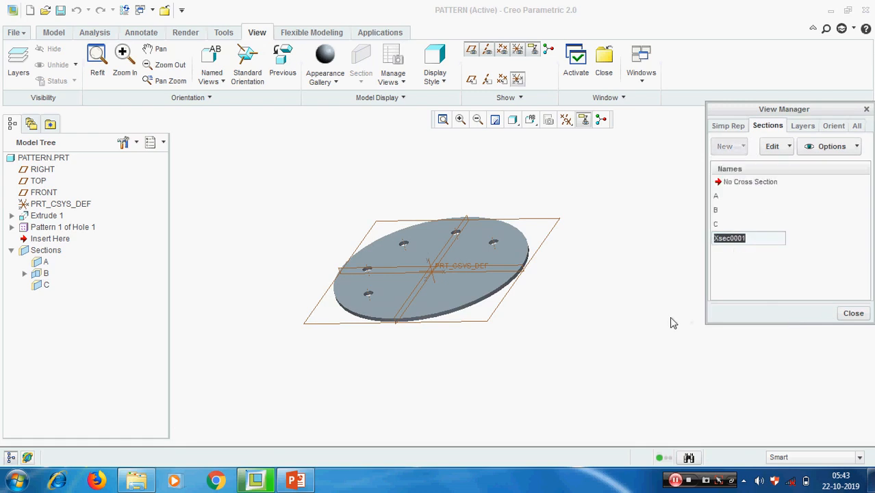
key(Return)
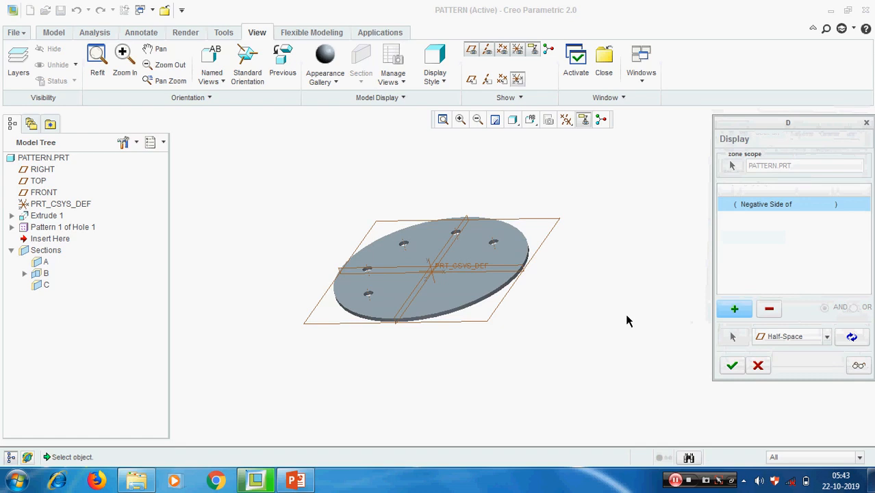
scroll(537, 312, down, 2)
mouse_move(536, 311)
middle_down()
mouse_move(545, 317)
mouse_move(537, 314)
middle_up()
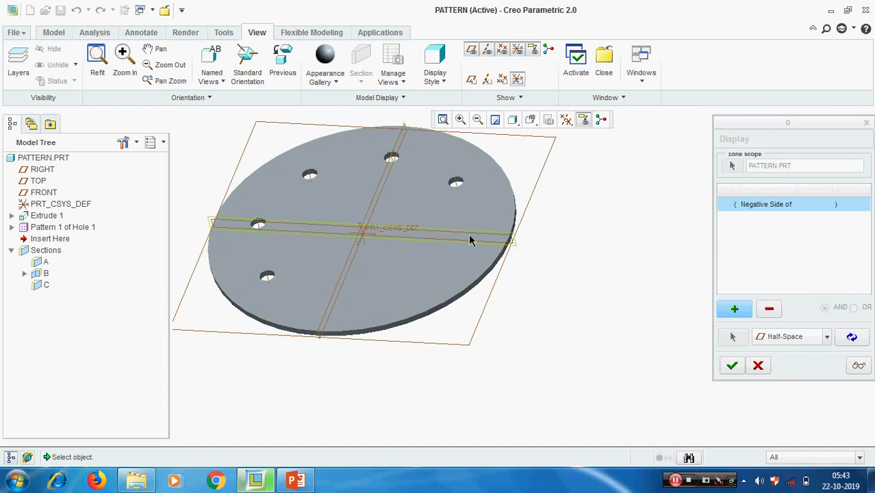
mouse_move(561, 207)
middle_down()
mouse_move(576, 253)
mouse_move(580, 328)
mouse_move(632, 208)
middle_up()
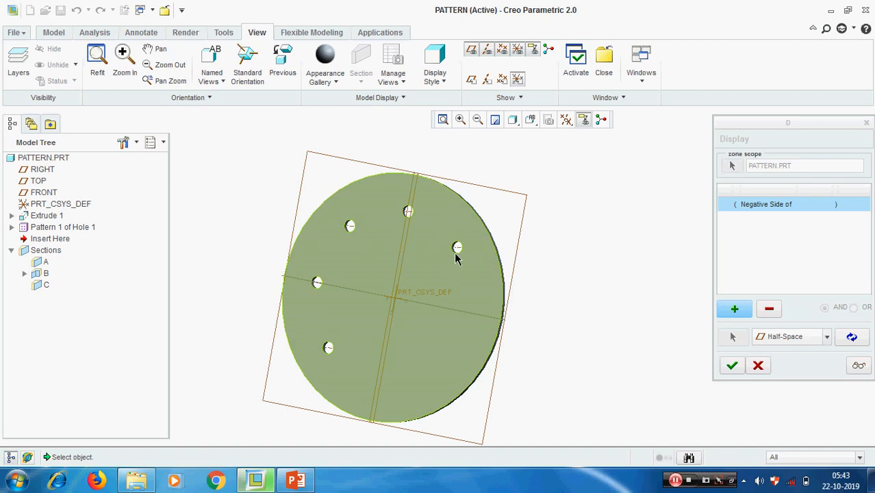
click(481, 320)
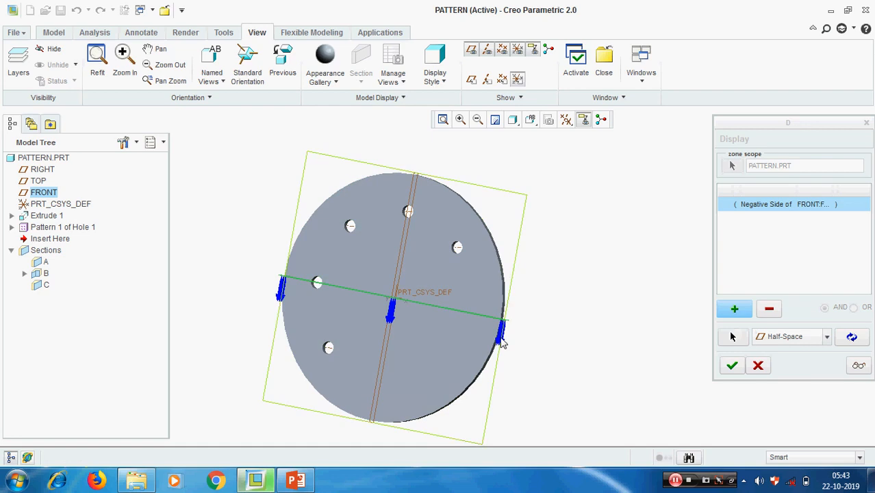
click(852, 337)
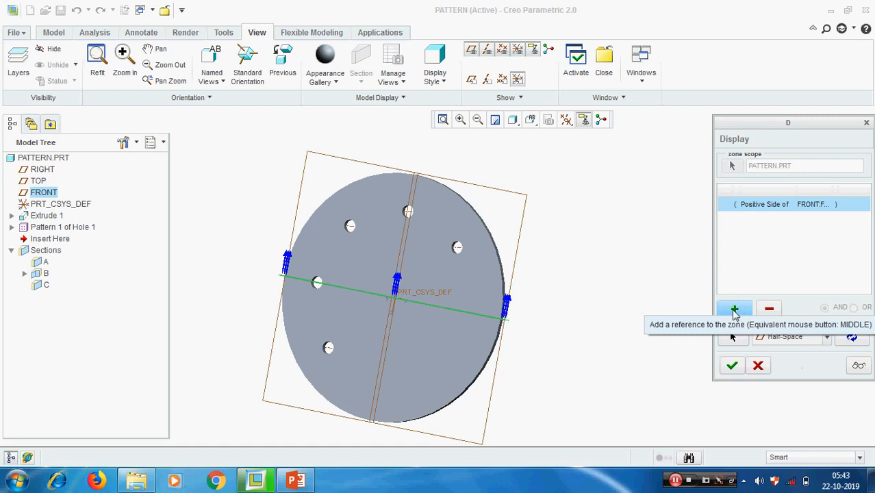
Add the RIGHT plane's negative side as a second zone boundary and confirm section D.
click(734, 310)
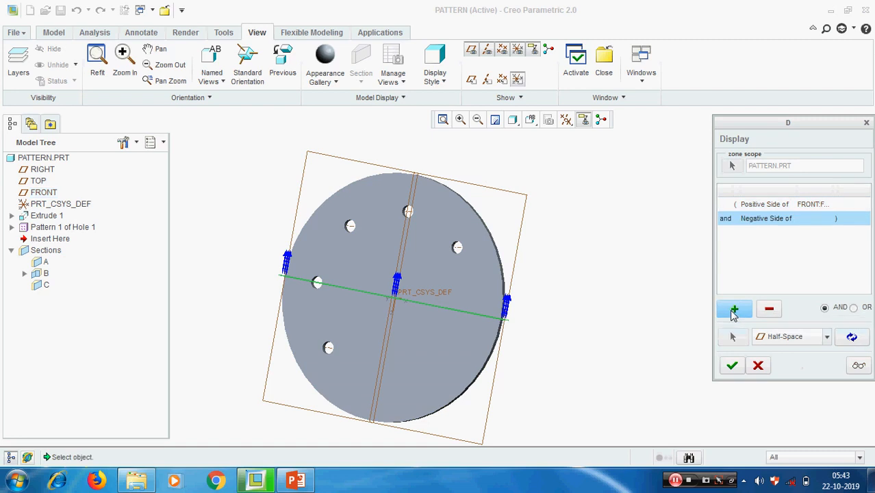
click(414, 189)
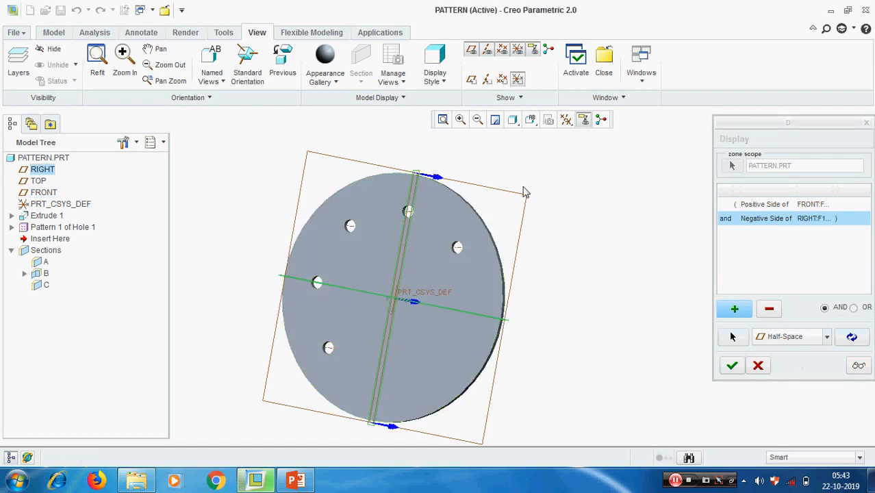
click(858, 367)
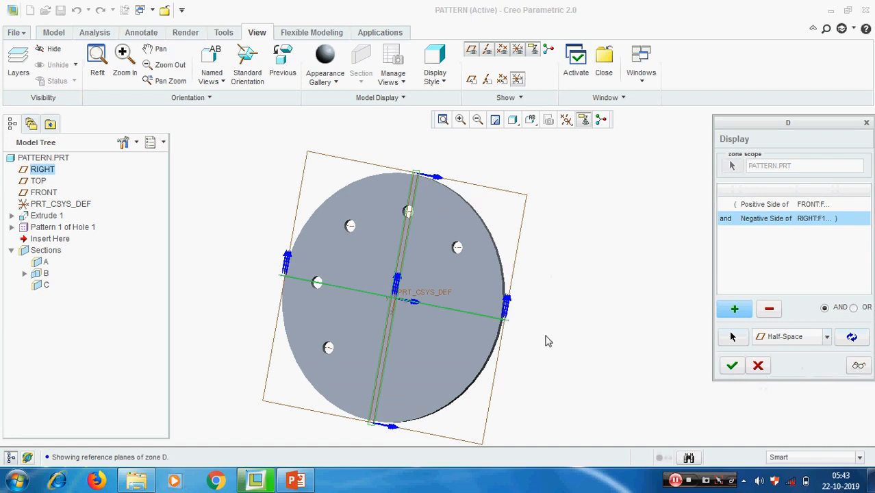
middle_drag(559, 330, 570, 315)
click(732, 366)
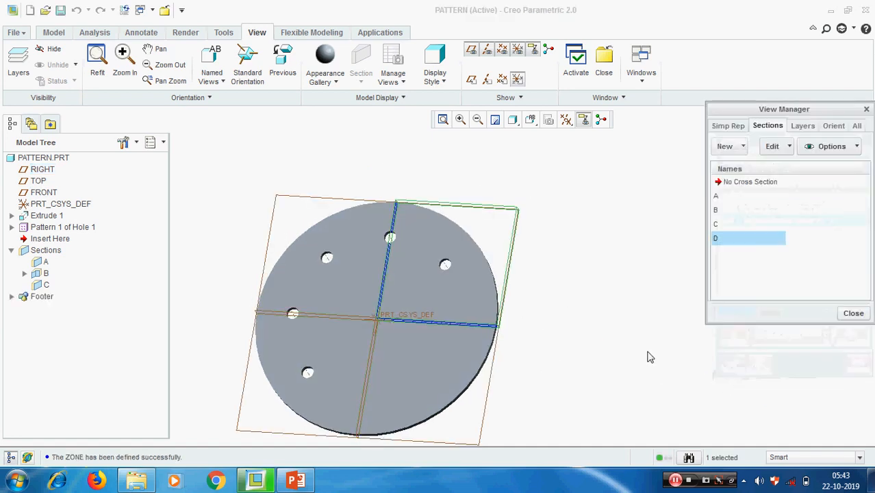
Activate section D to clip the disc to a quarter.
middle_drag(595, 331, 586, 341)
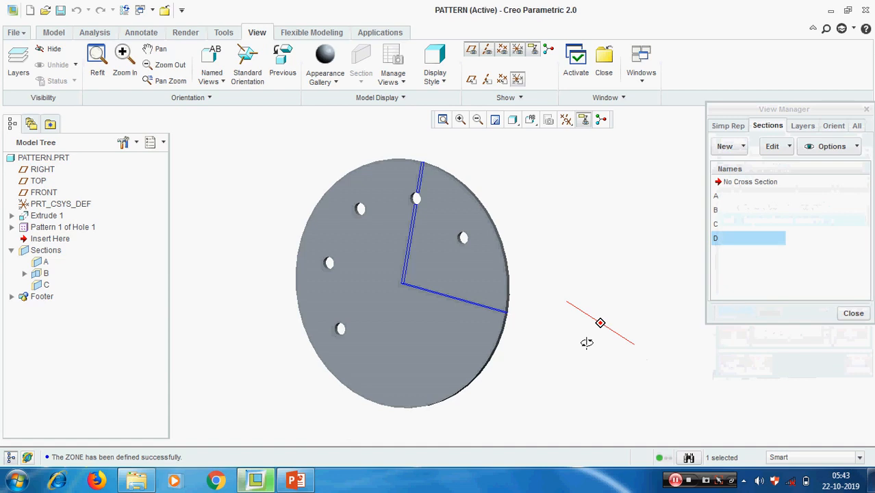
double_click(745, 242)
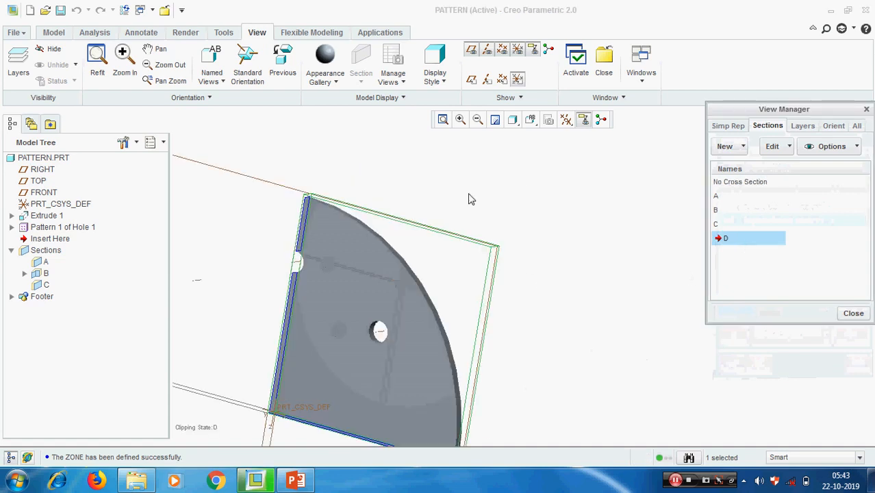
middle_drag(468, 199, 508, 267)
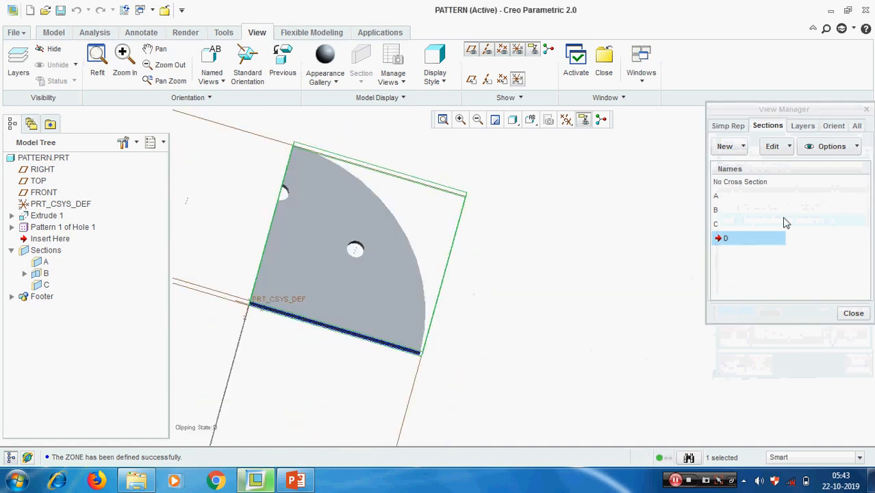
Redefine zone D so the RIGHT reference keeps its positive side.
click(790, 147)
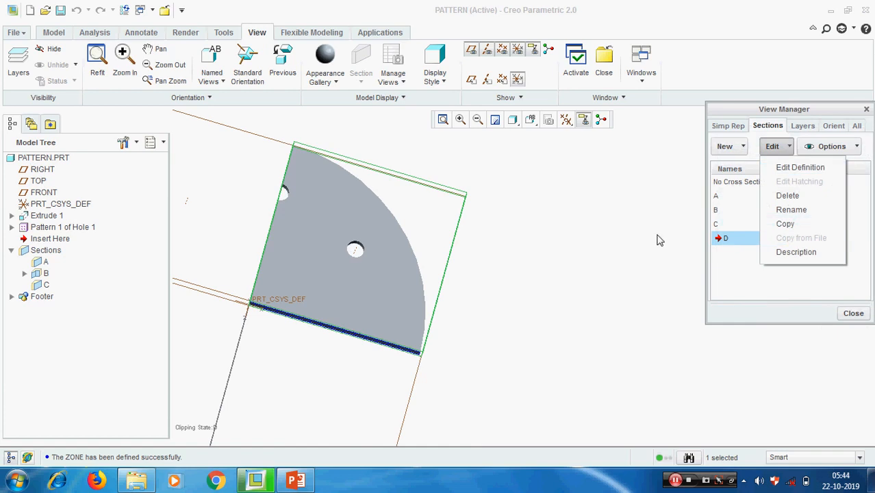
click(633, 240)
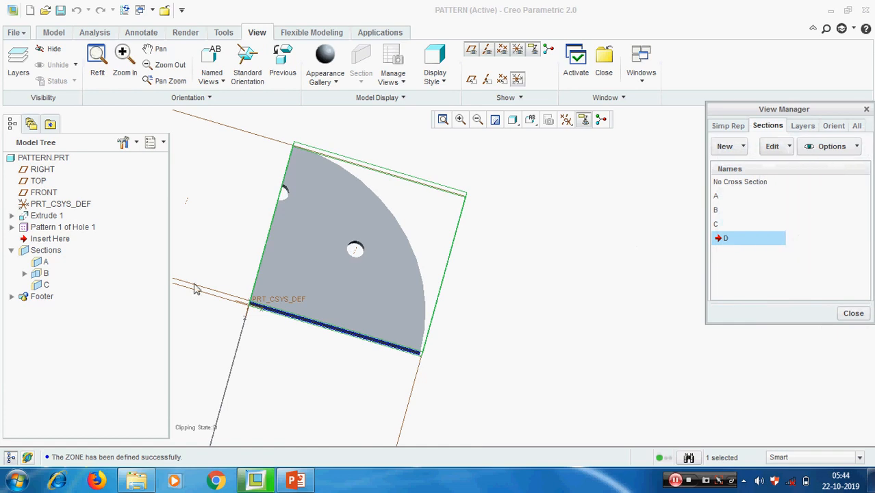
click(790, 147)
click(781, 168)
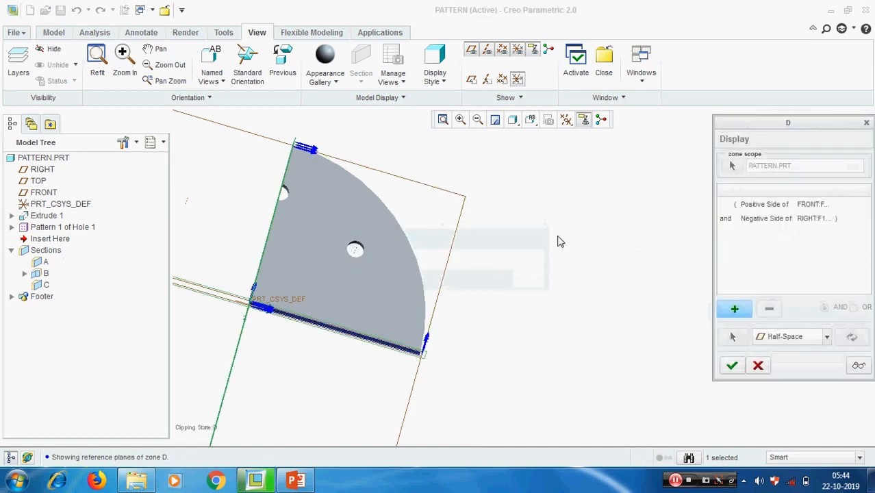
click(804, 219)
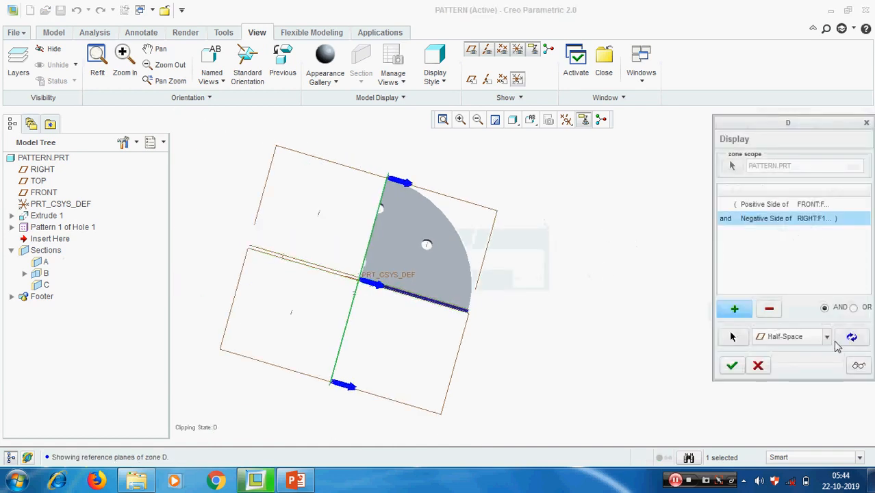
click(852, 337)
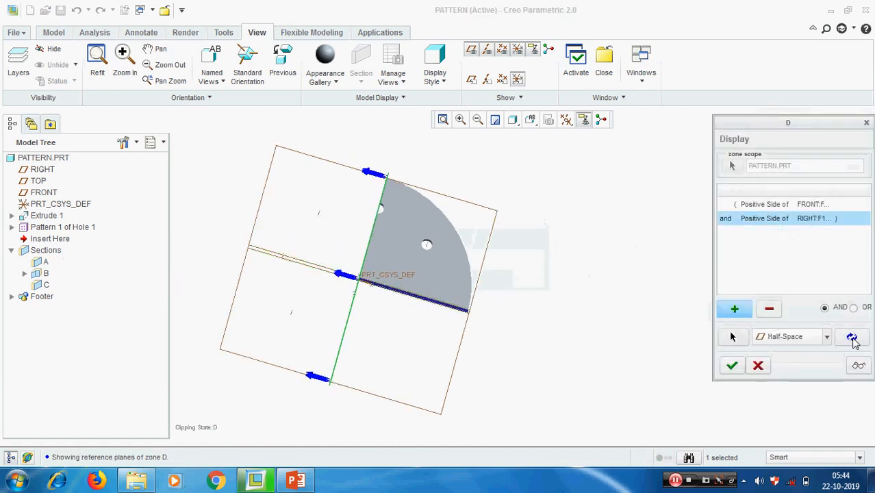
click(732, 368)
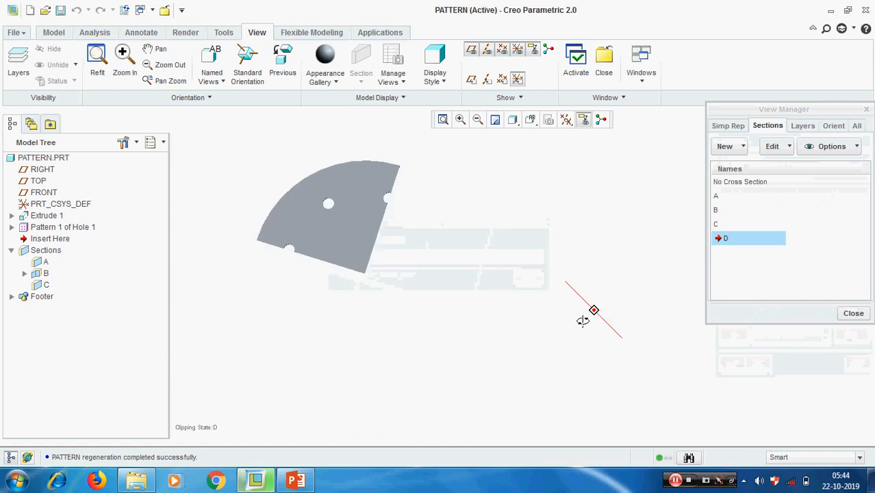
middle_drag(582, 321, 580, 308)
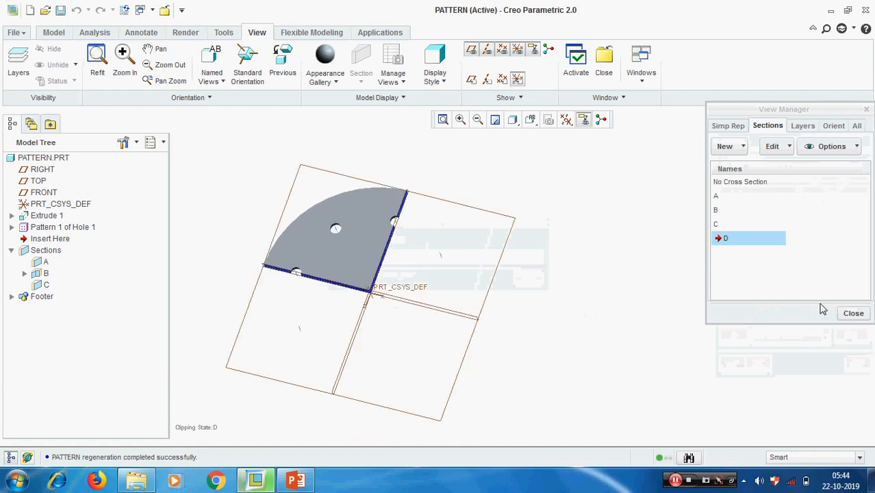
Activate section A to show the disc cut in half.
double_click(725, 201)
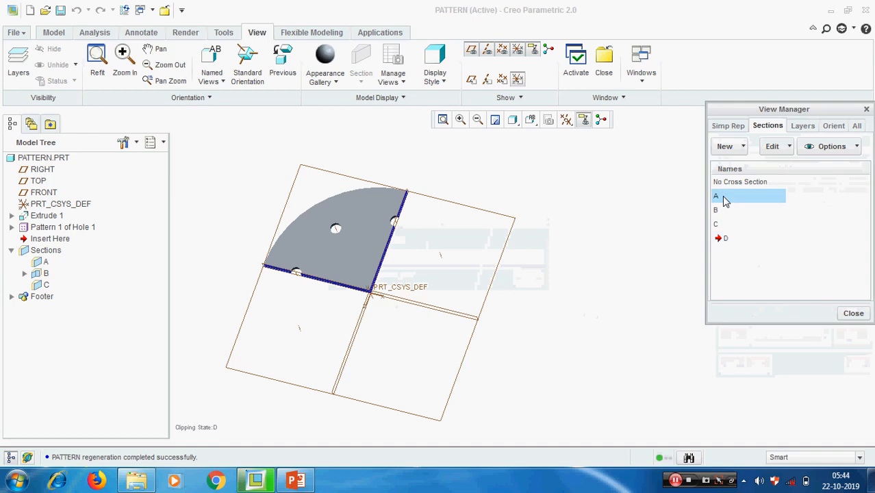
scroll(302, 273, up, 2)
scroll(480, 271, down, 2)
middle_drag(480, 271, 474, 262)
scroll(347, 311, down, 2)
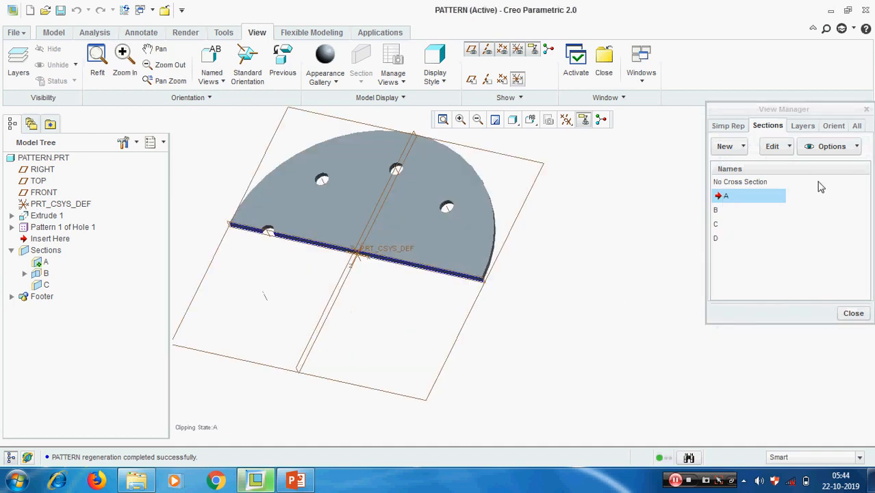
Flip section A's clipping direction, then flip it back.
click(857, 148)
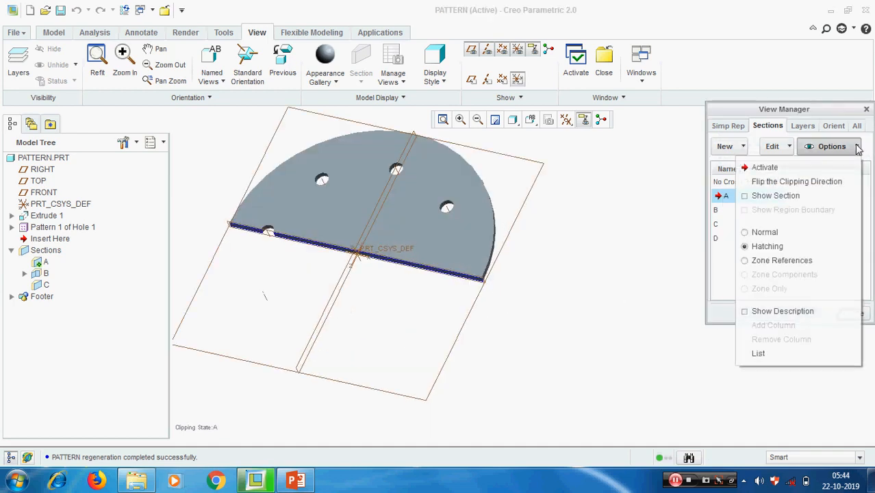
click(794, 184)
middle_drag(564, 347, 481, 267)
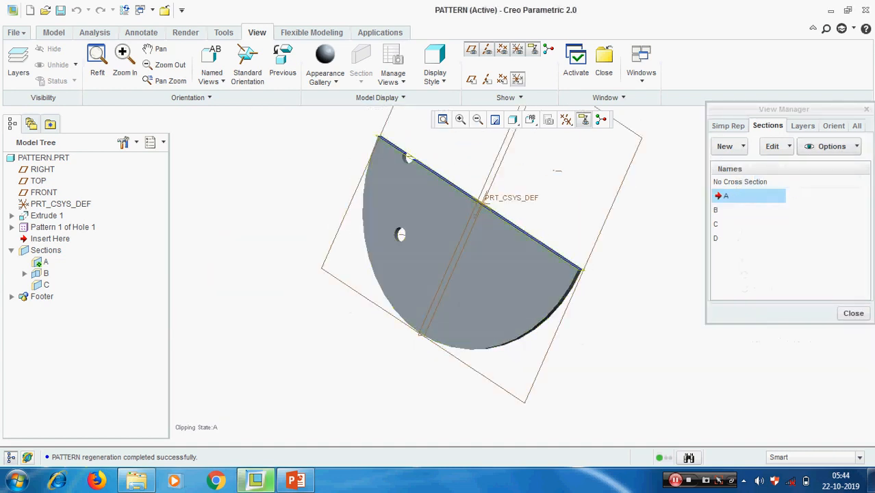
click(858, 148)
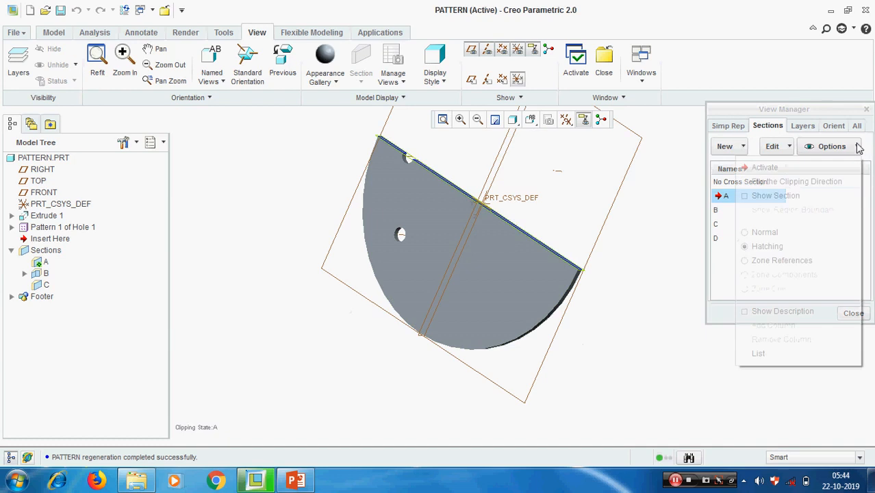
click(792, 182)
middle_drag(511, 211, 554, 188)
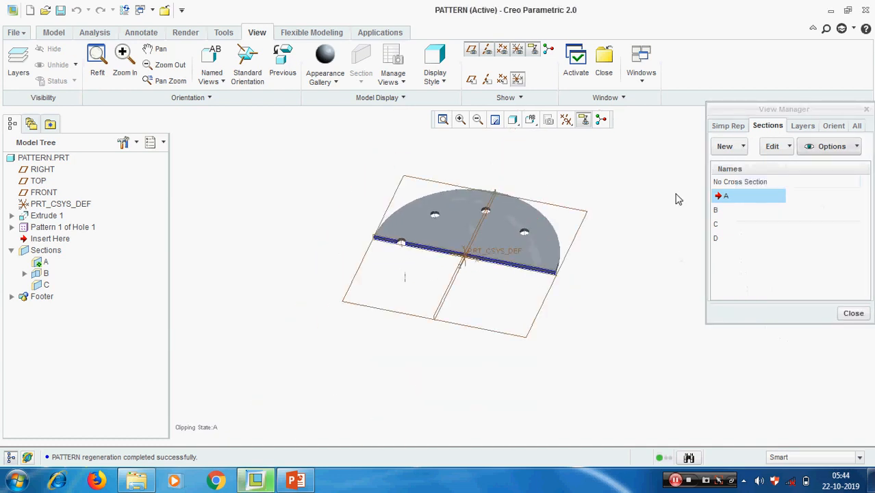
Browse the Edit and New menus without changes and close the View Manager.
click(790, 147)
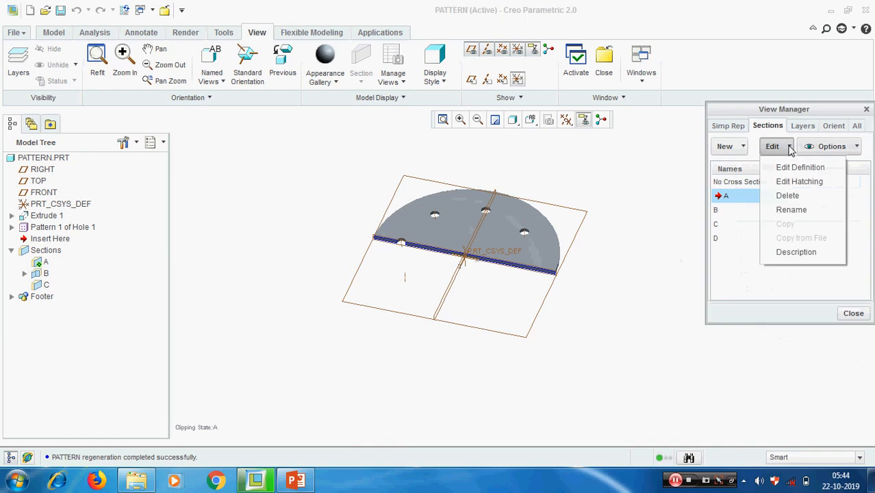
click(665, 261)
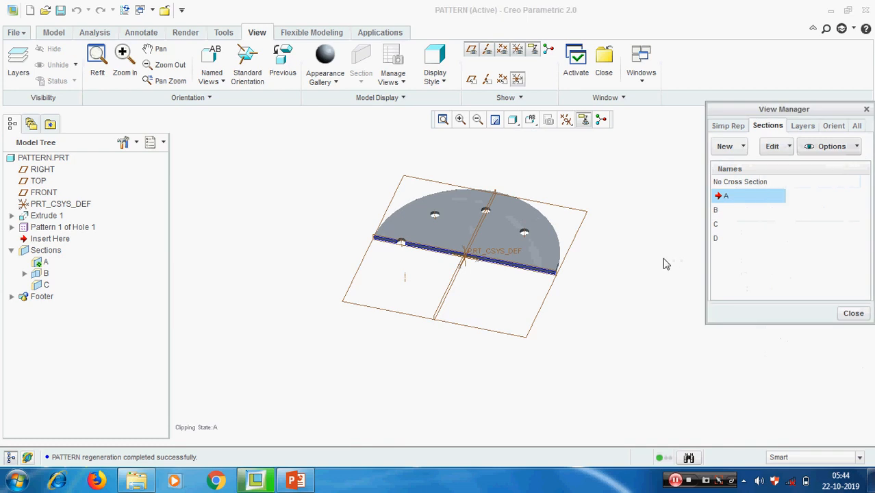
click(745, 147)
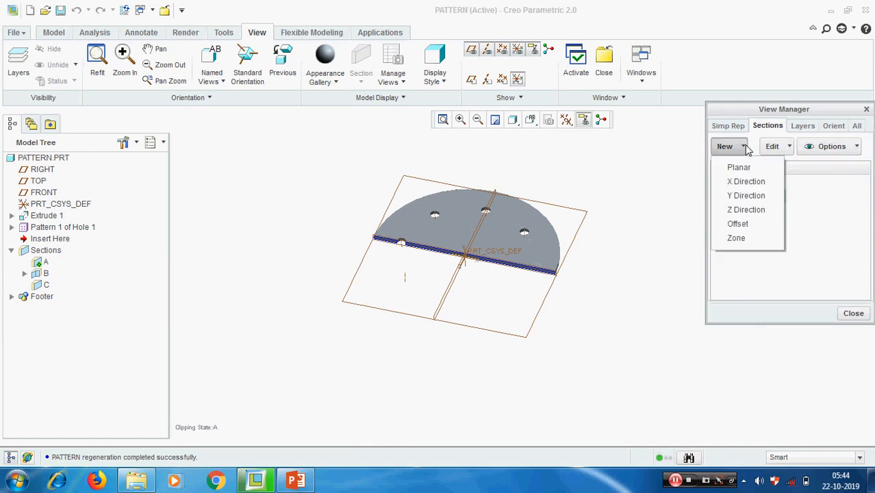
click(629, 301)
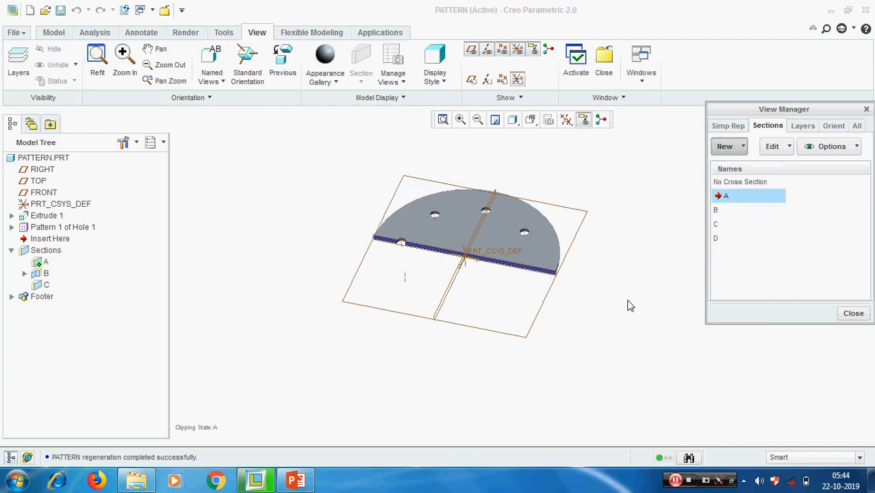
click(853, 314)
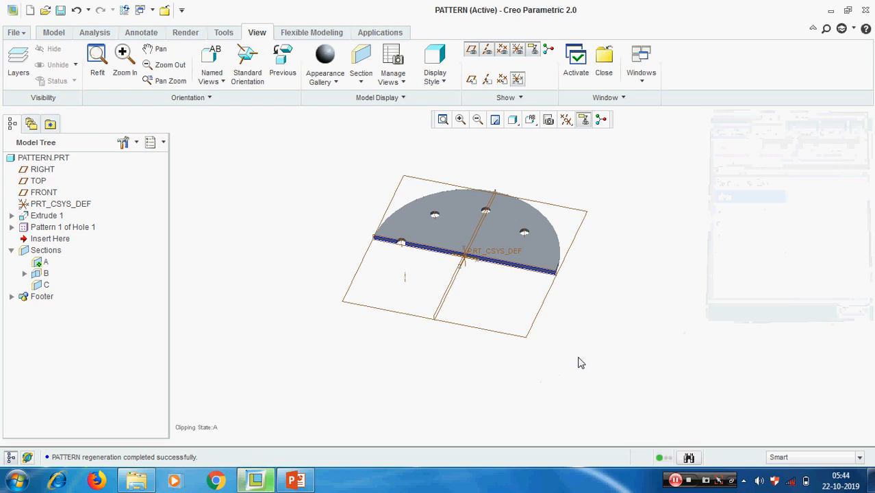
click(692, 484)
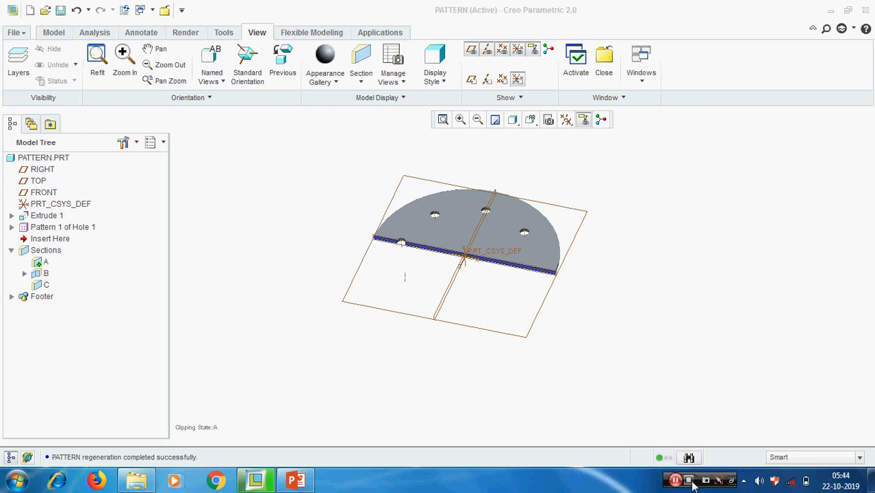